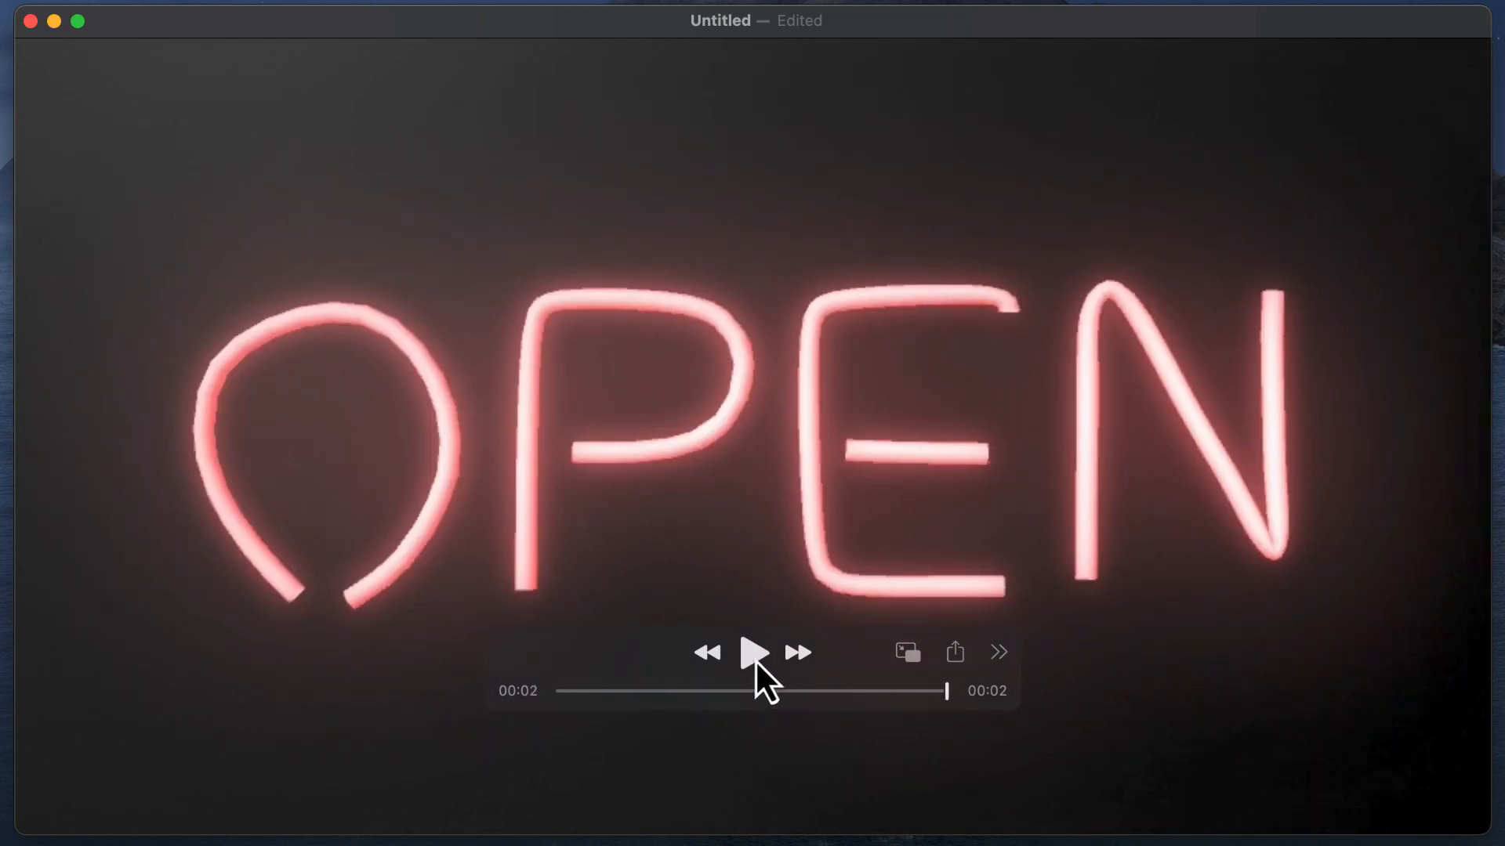
Play the finished neon OPEN sign clip several times to examine how the letters flicker on and off.
left_click(757, 662)
left_click(757, 664)
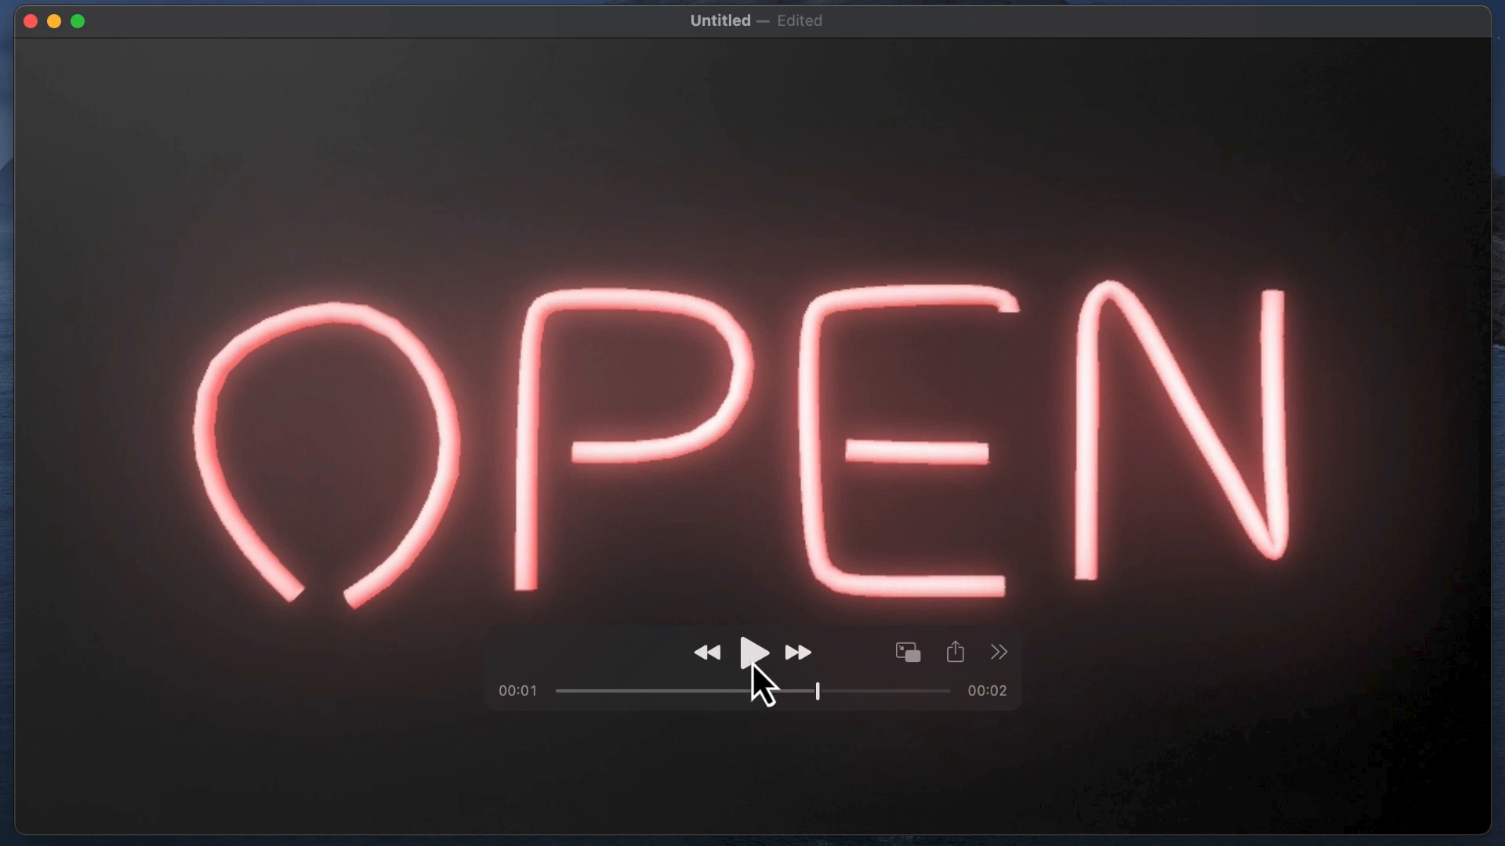
left_click(753, 661)
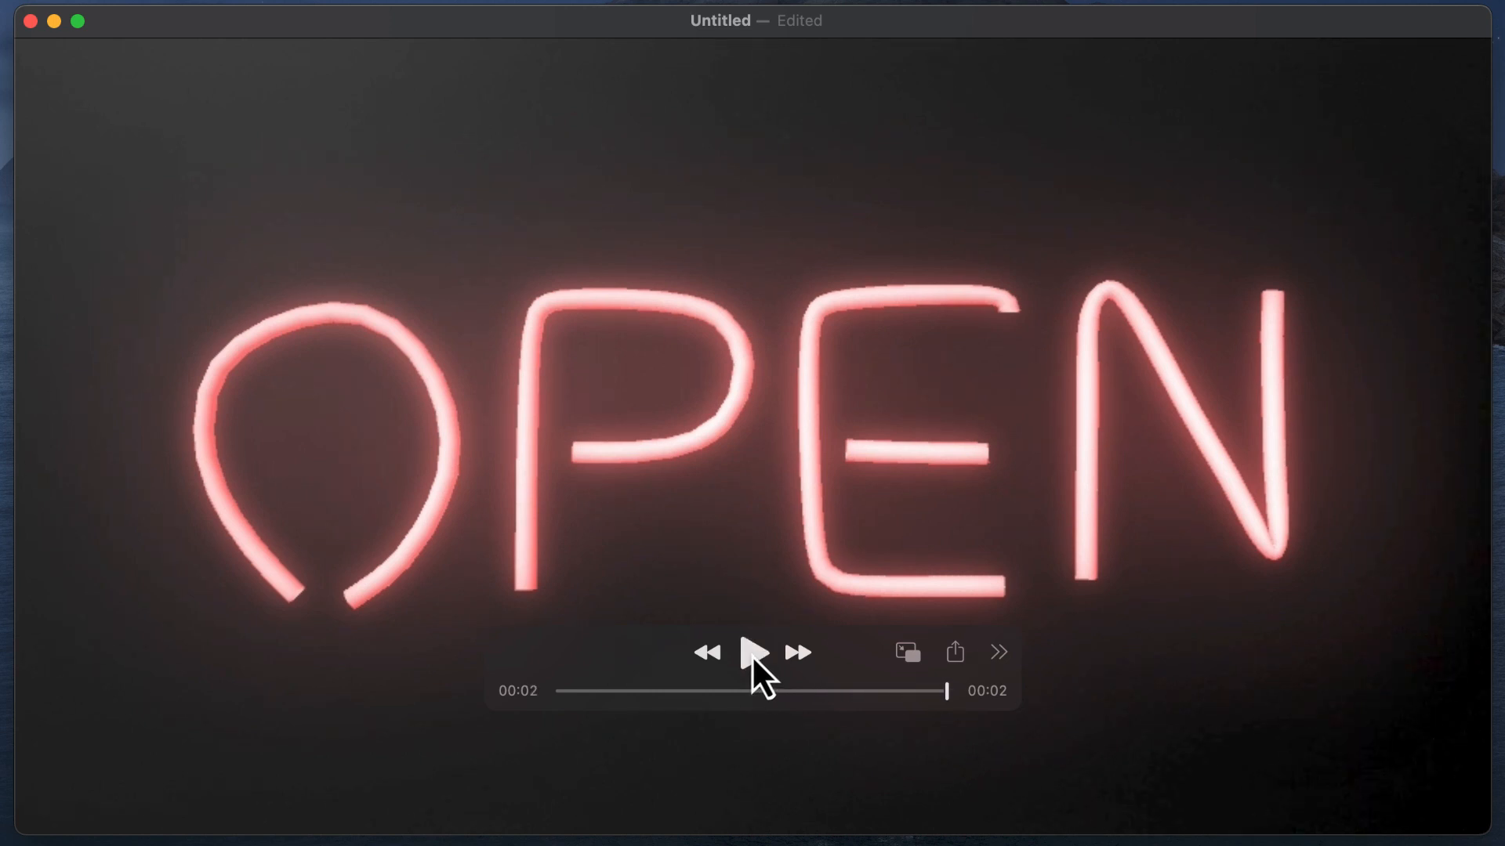
left_click(754, 661)
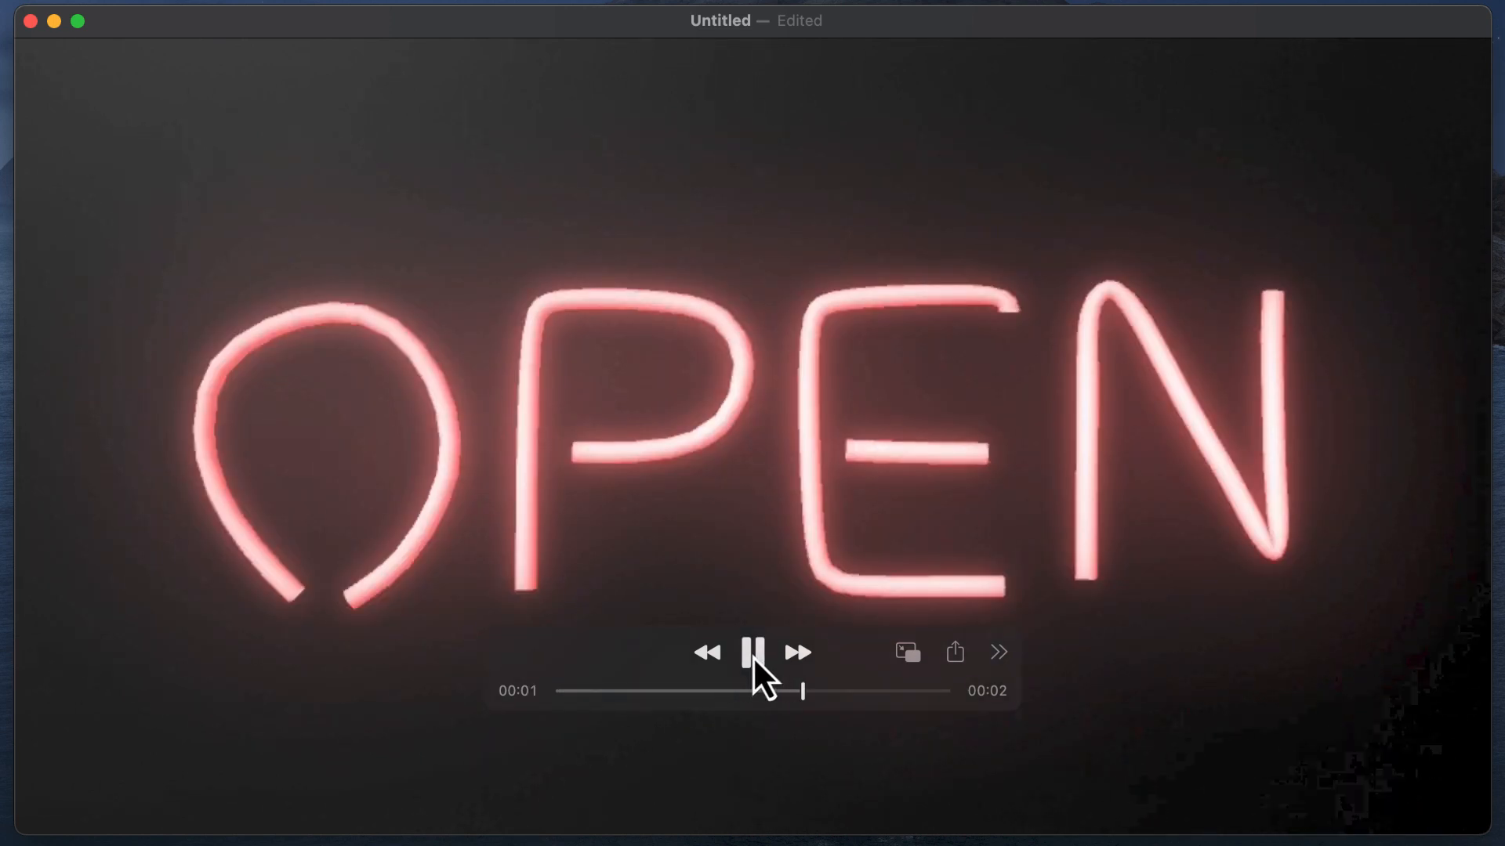
left_click(755, 661)
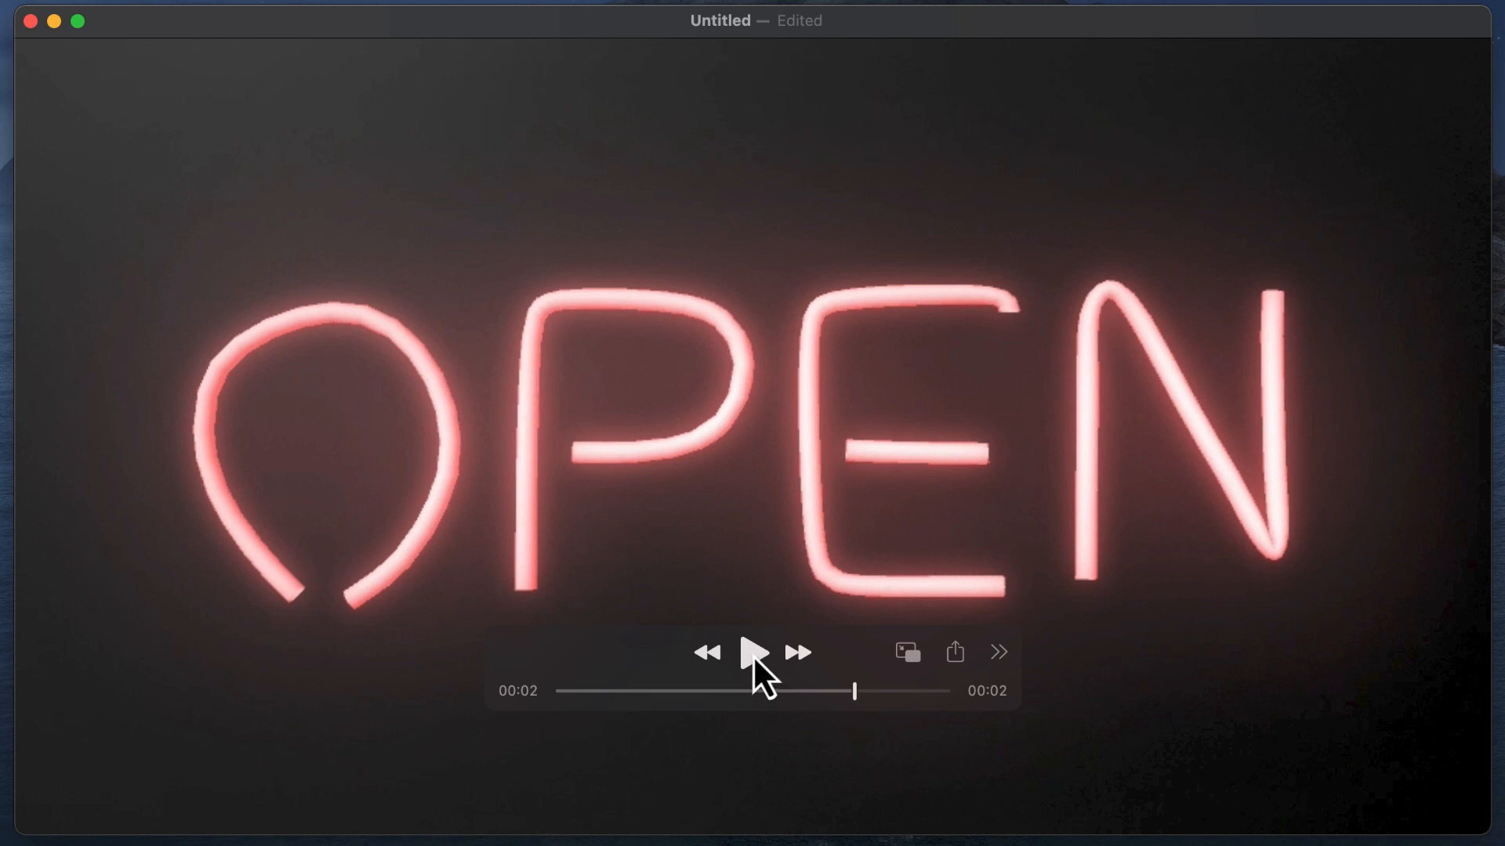
left_click(755, 665)
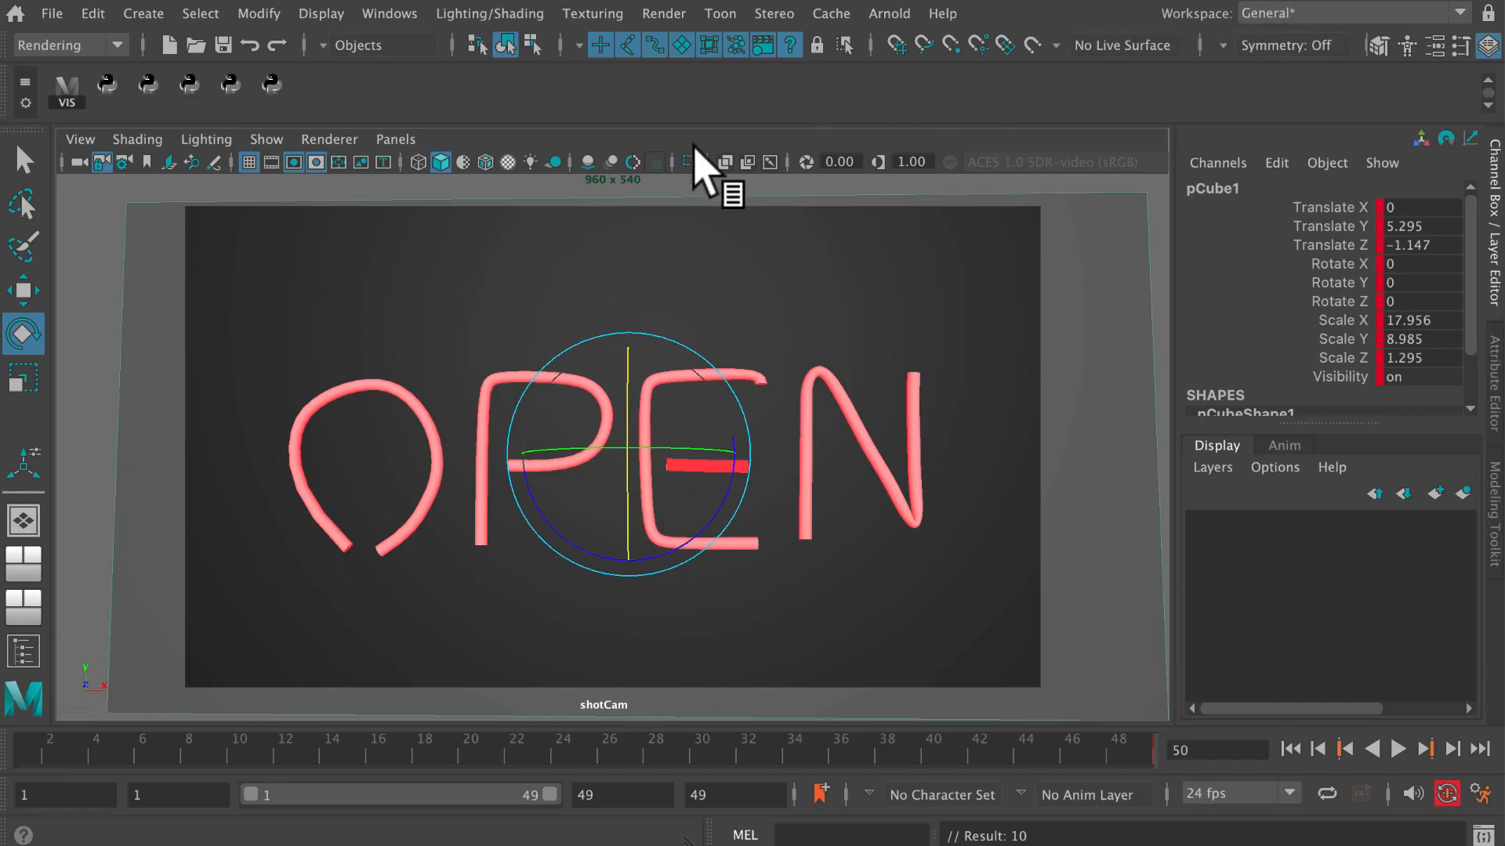
In Maya, rewind the OPEN sign scene to frame 1 and play its animation to review the flickering letters.
left_click_drag(356, 744, 14, 732)
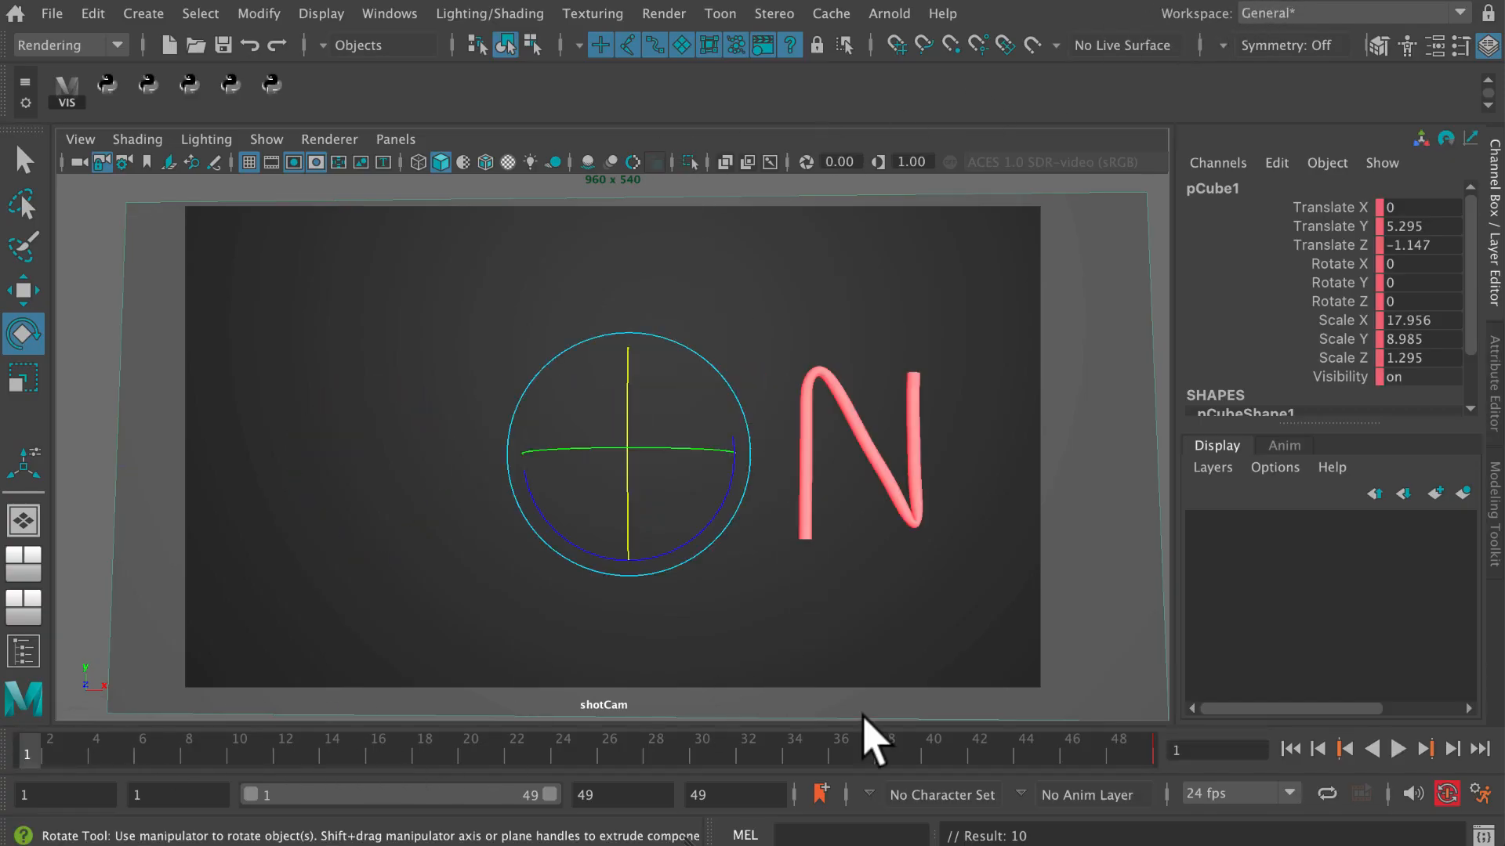
left_click(1398, 749)
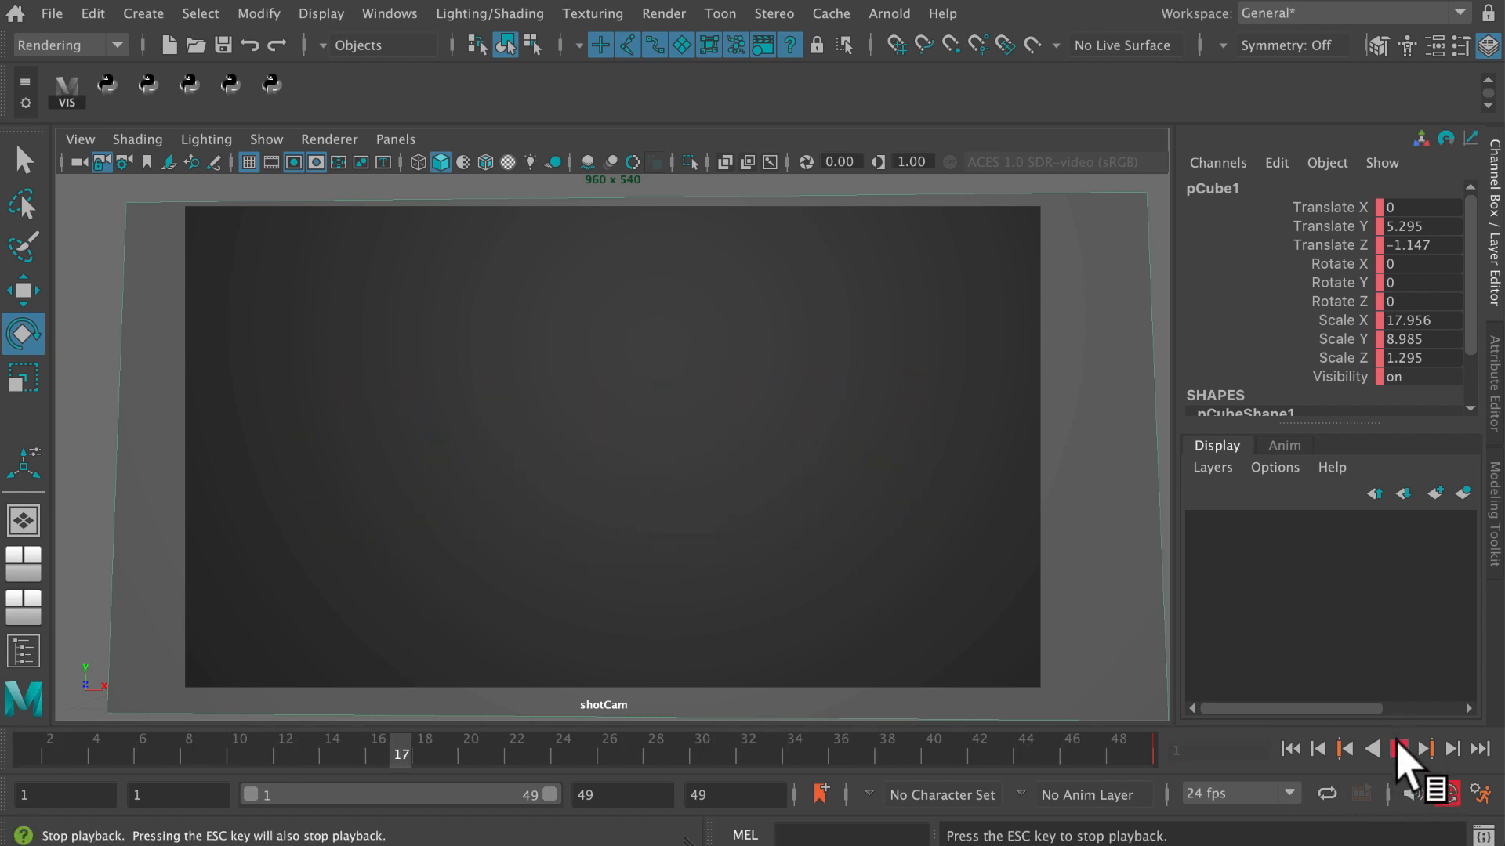
left_click(1397, 751)
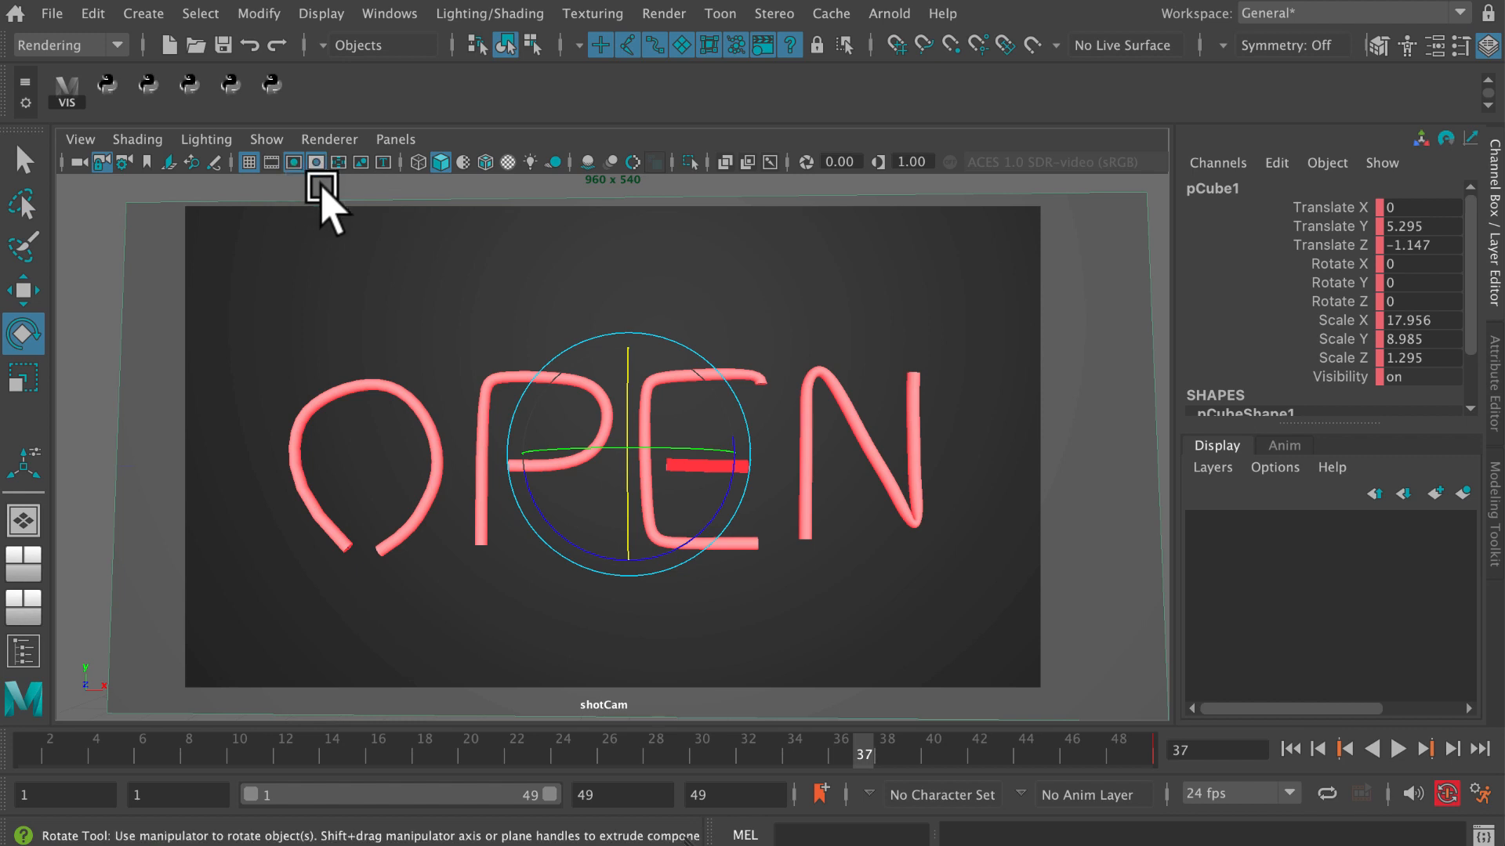
Create a new project named neonSign_26oct2023 in the maya/projects folder with the default folder locations.
left_click(52, 14)
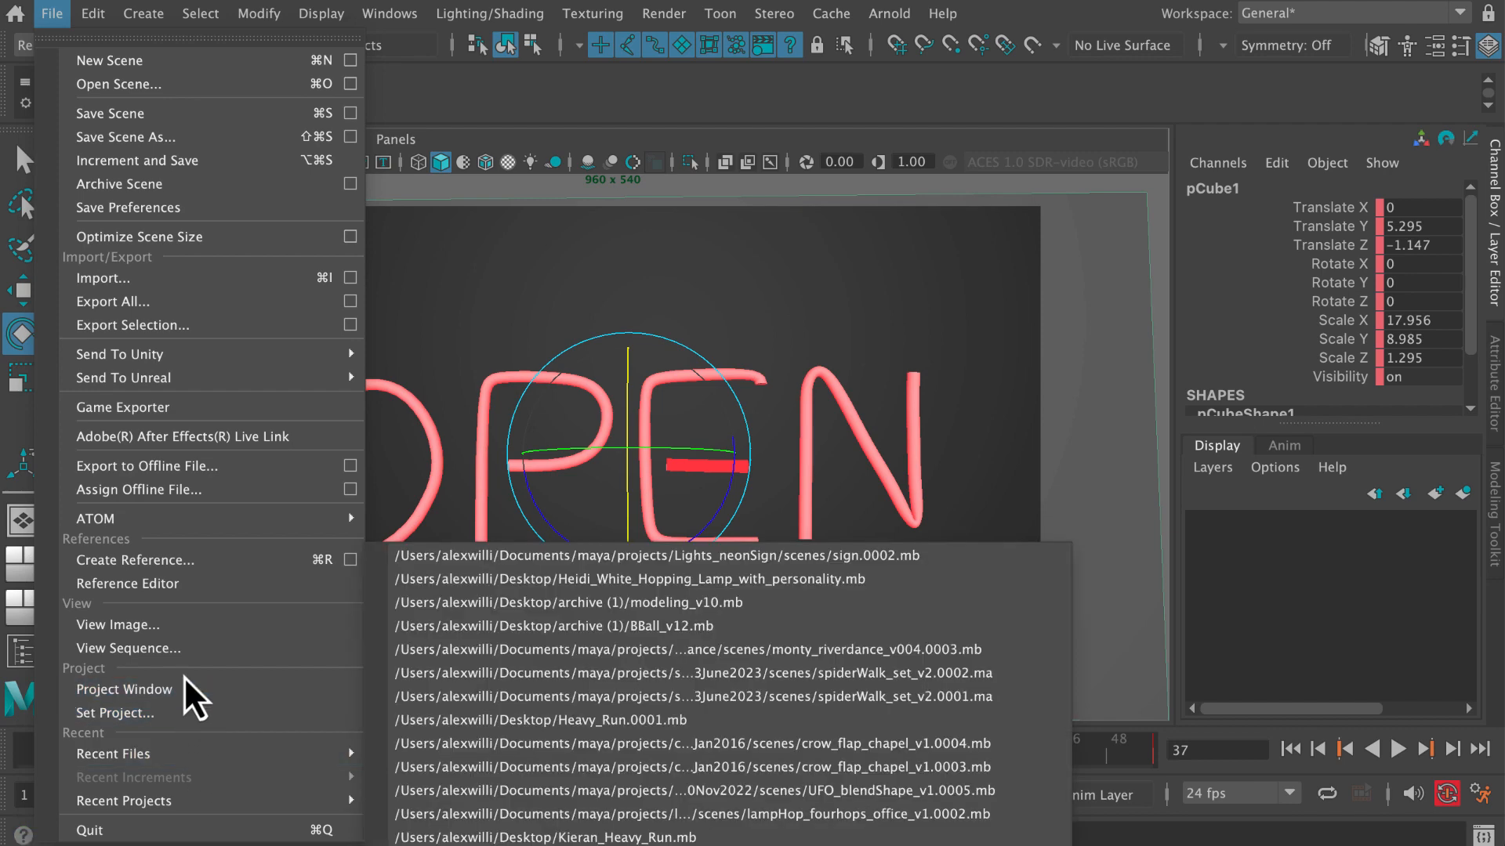
left_click(187, 690)
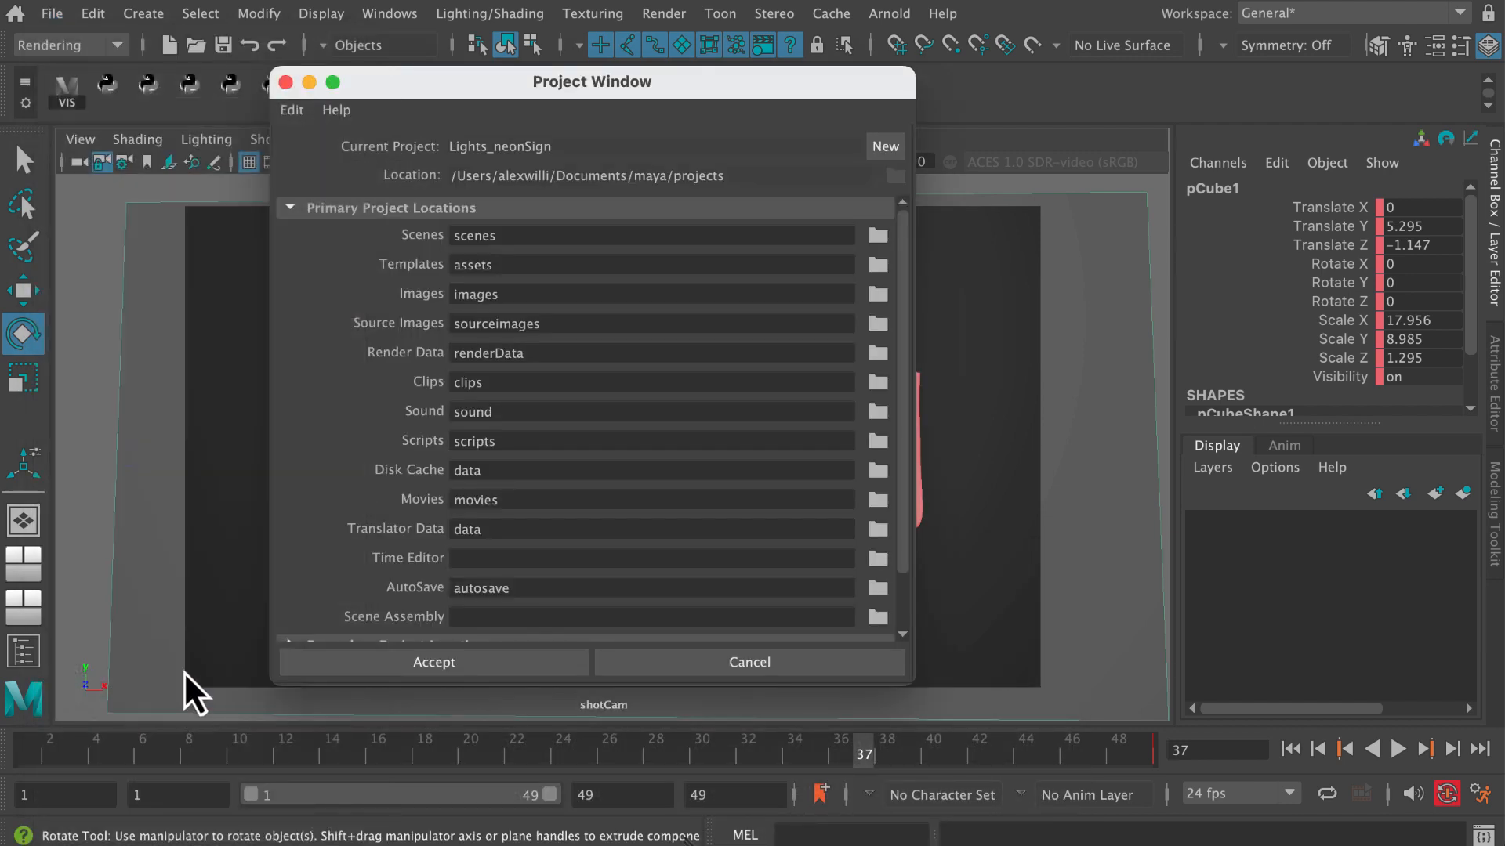
left_click(884, 147)
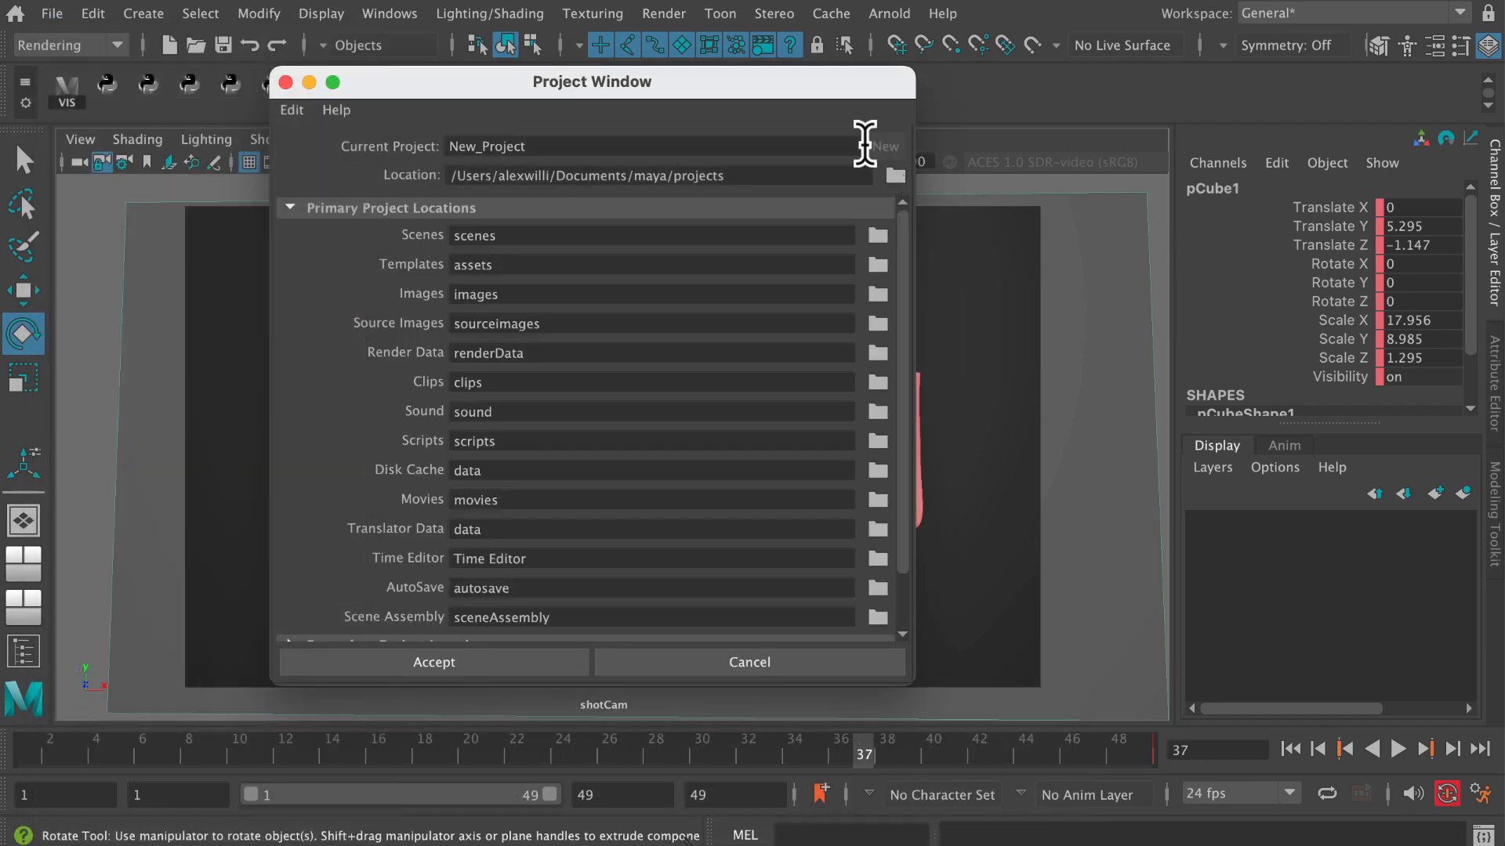
left_click_drag(549, 147, 431, 146)
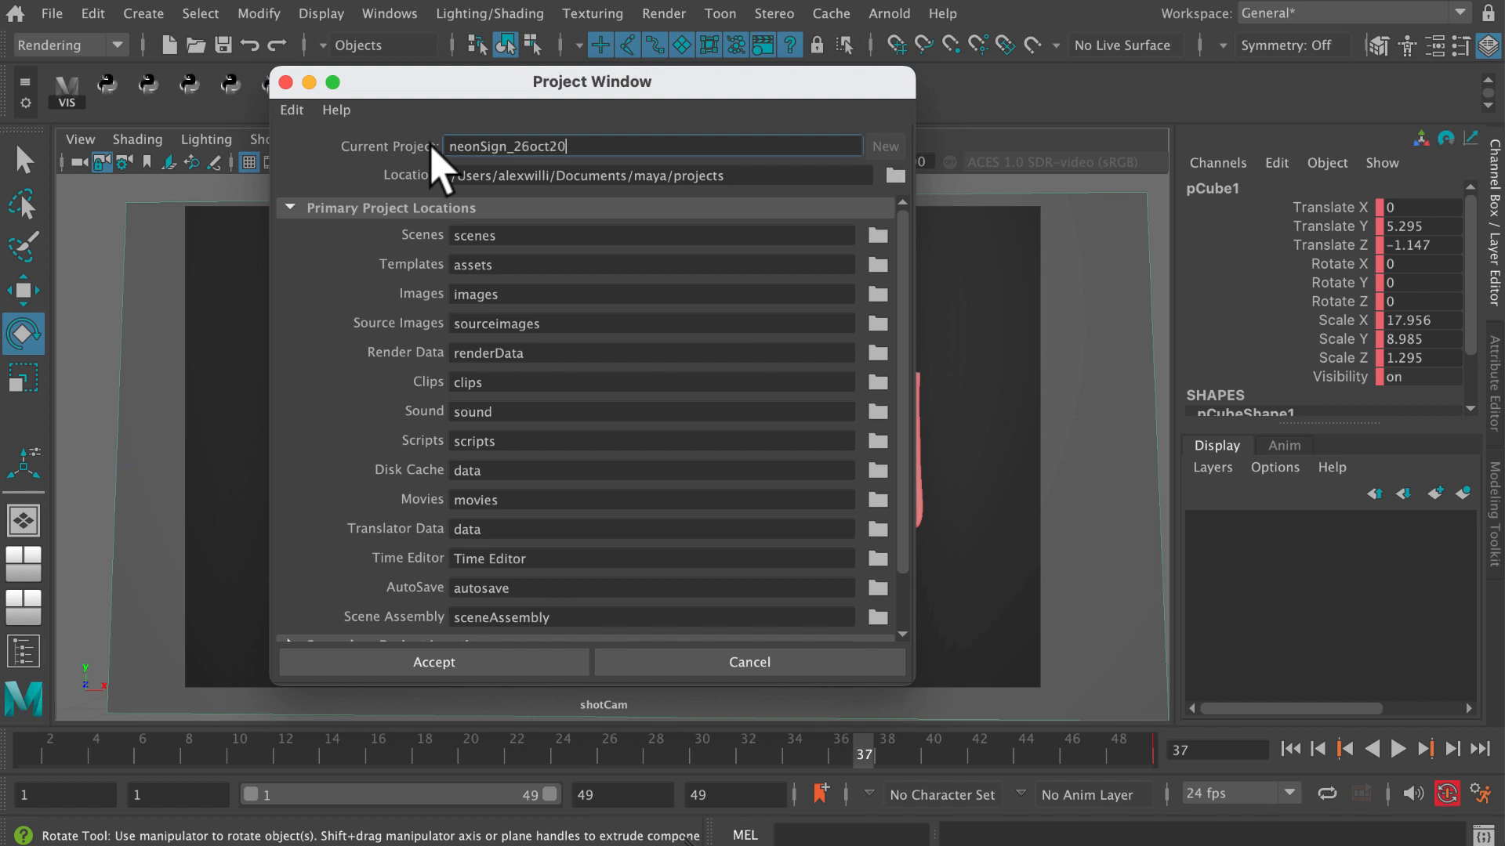
left_click(510, 666)
Set neonSign_26oct2023 as the current project.
left_click(52, 14)
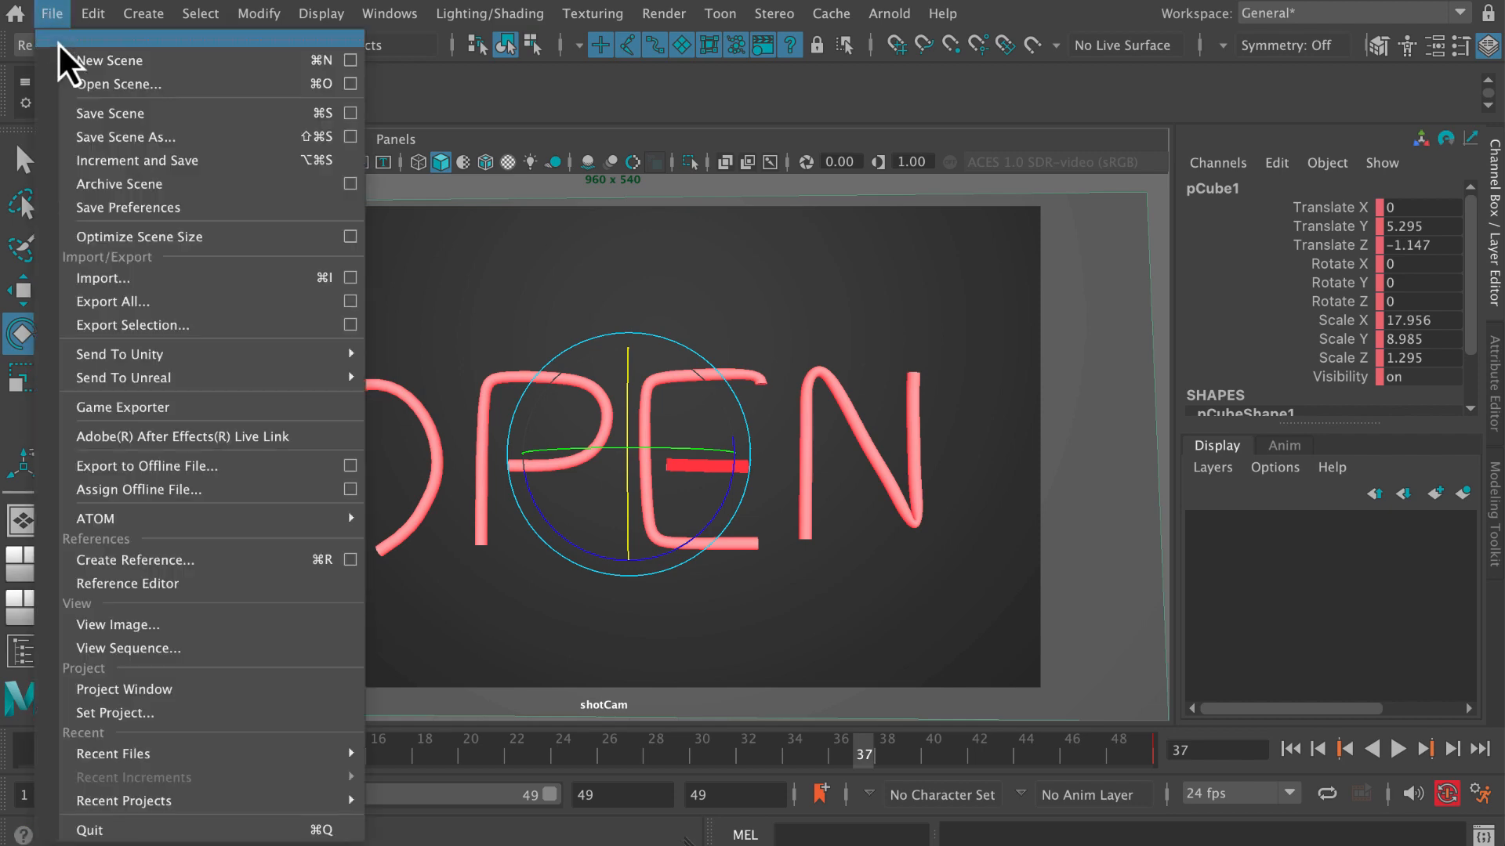
left_click(175, 714)
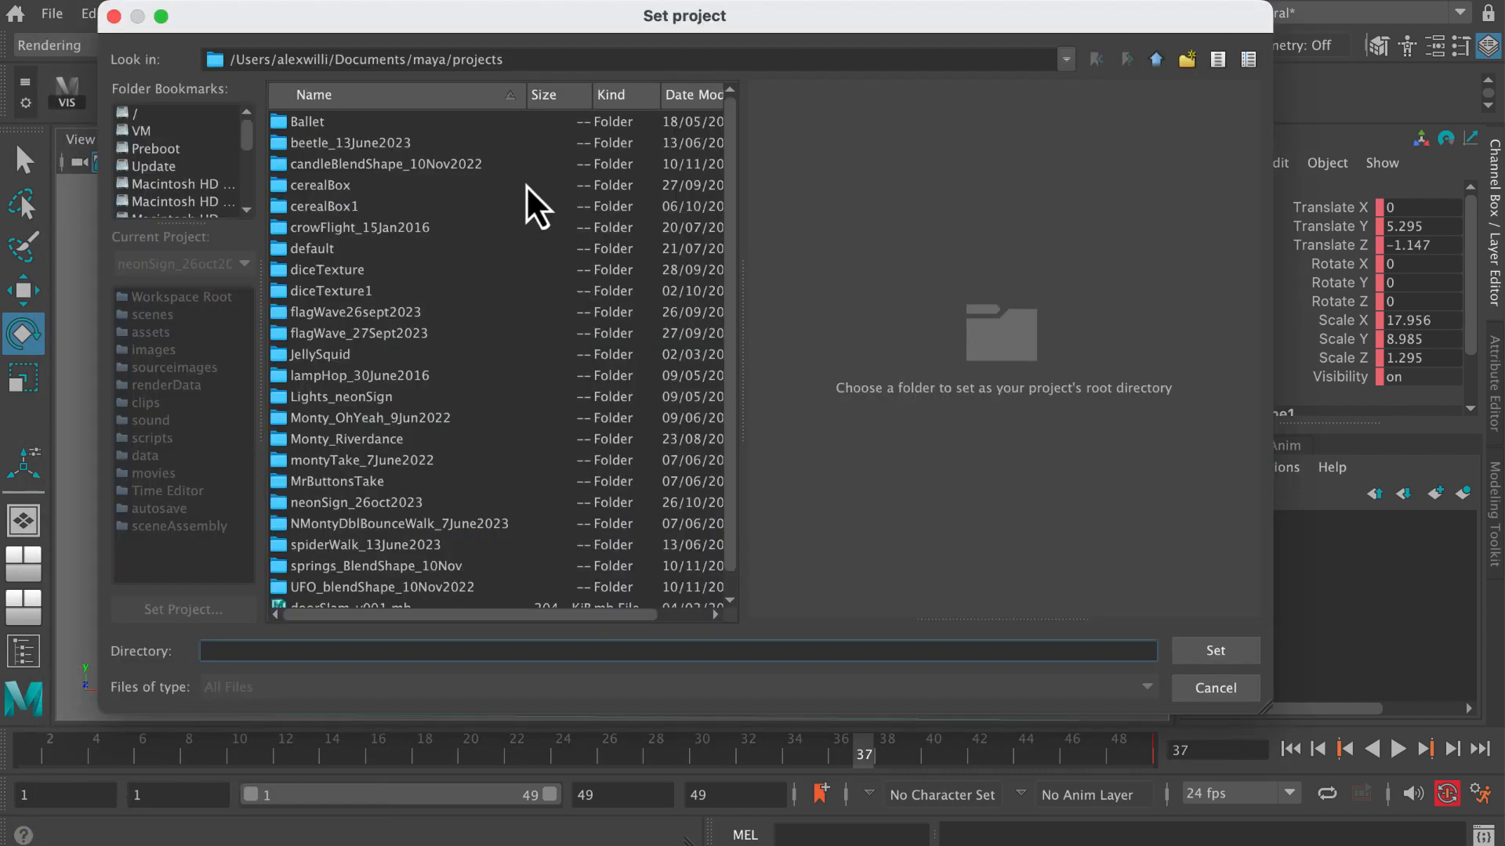
left_click(402, 506)
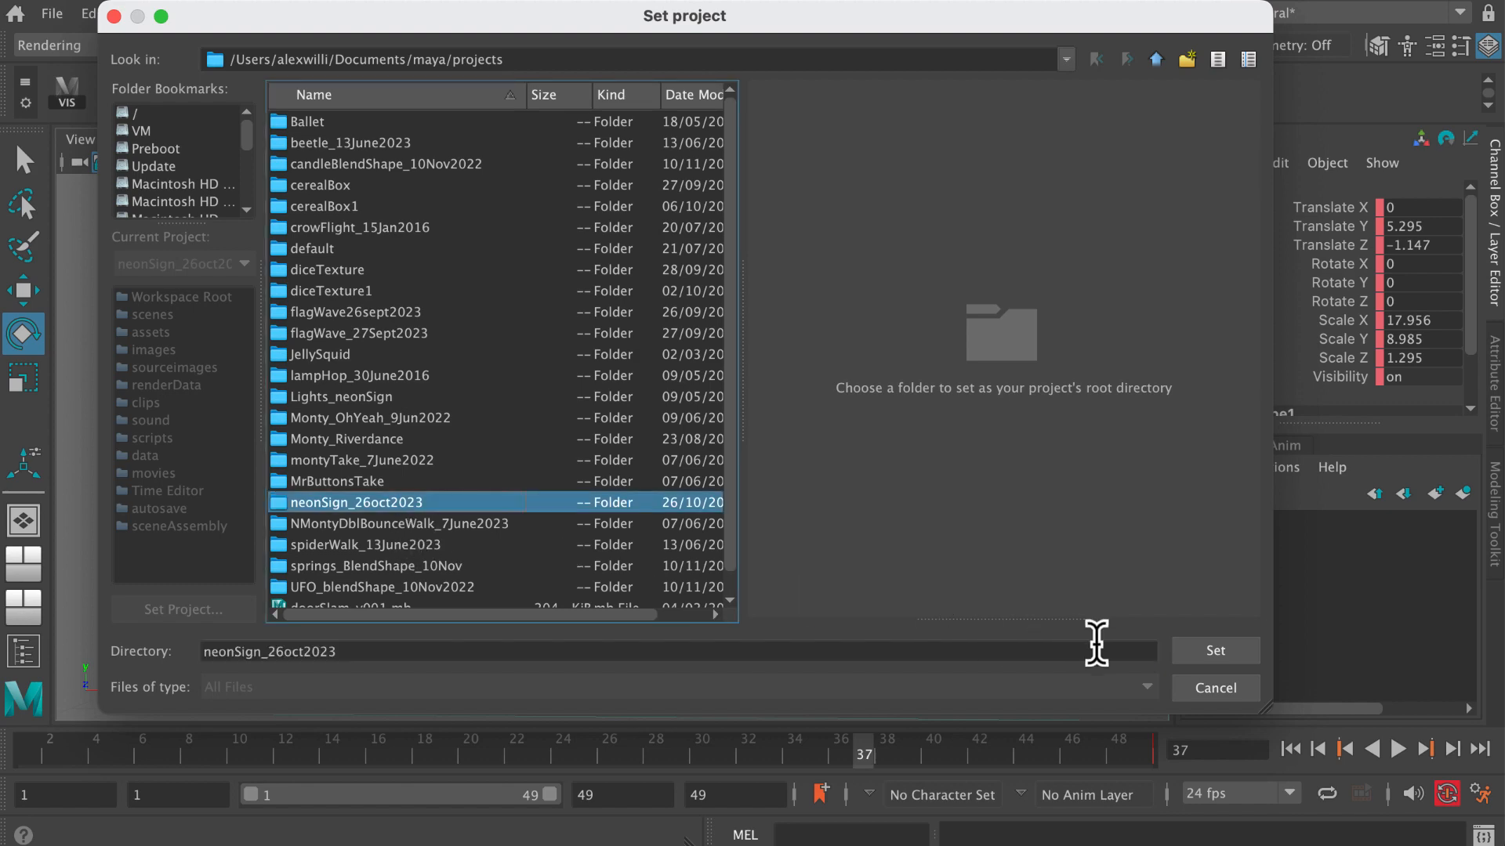
left_click(1206, 657)
Start a new empty scene without saving the changes to the existing sign scene.
left_click(52, 14)
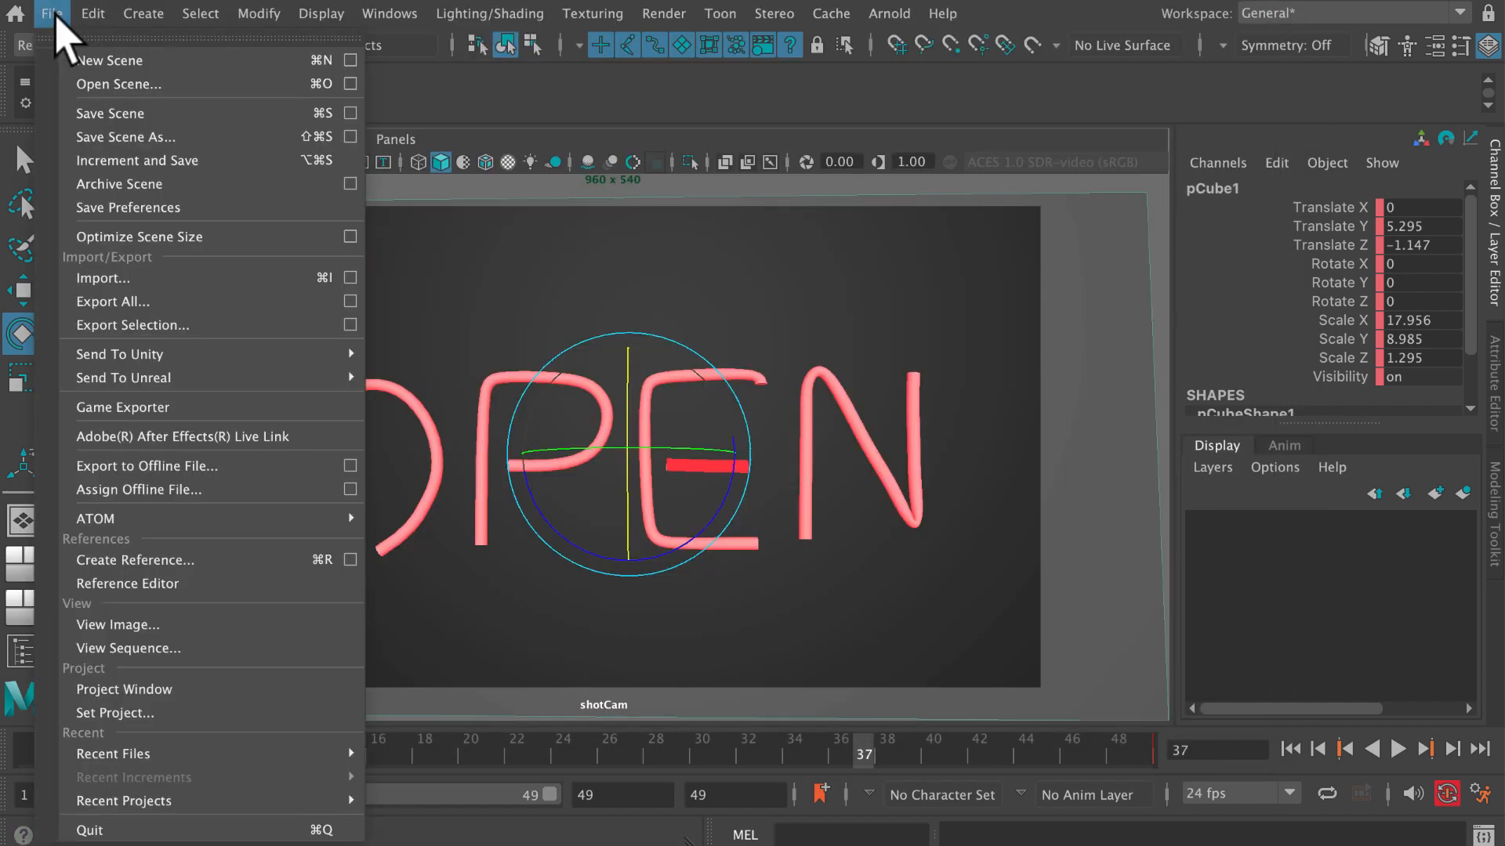
left_click(88, 62)
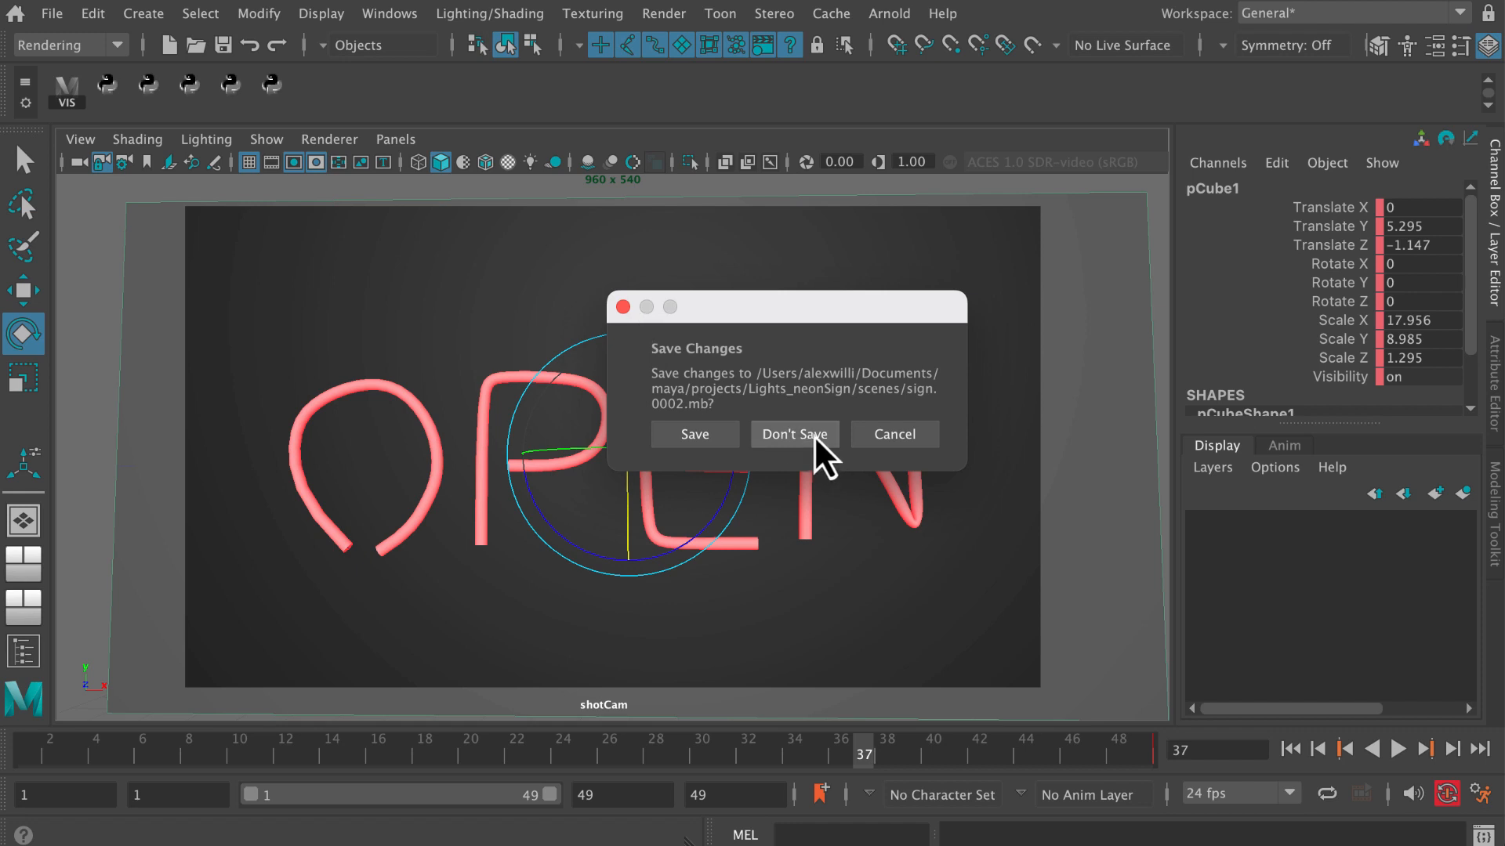
left_click(795, 434)
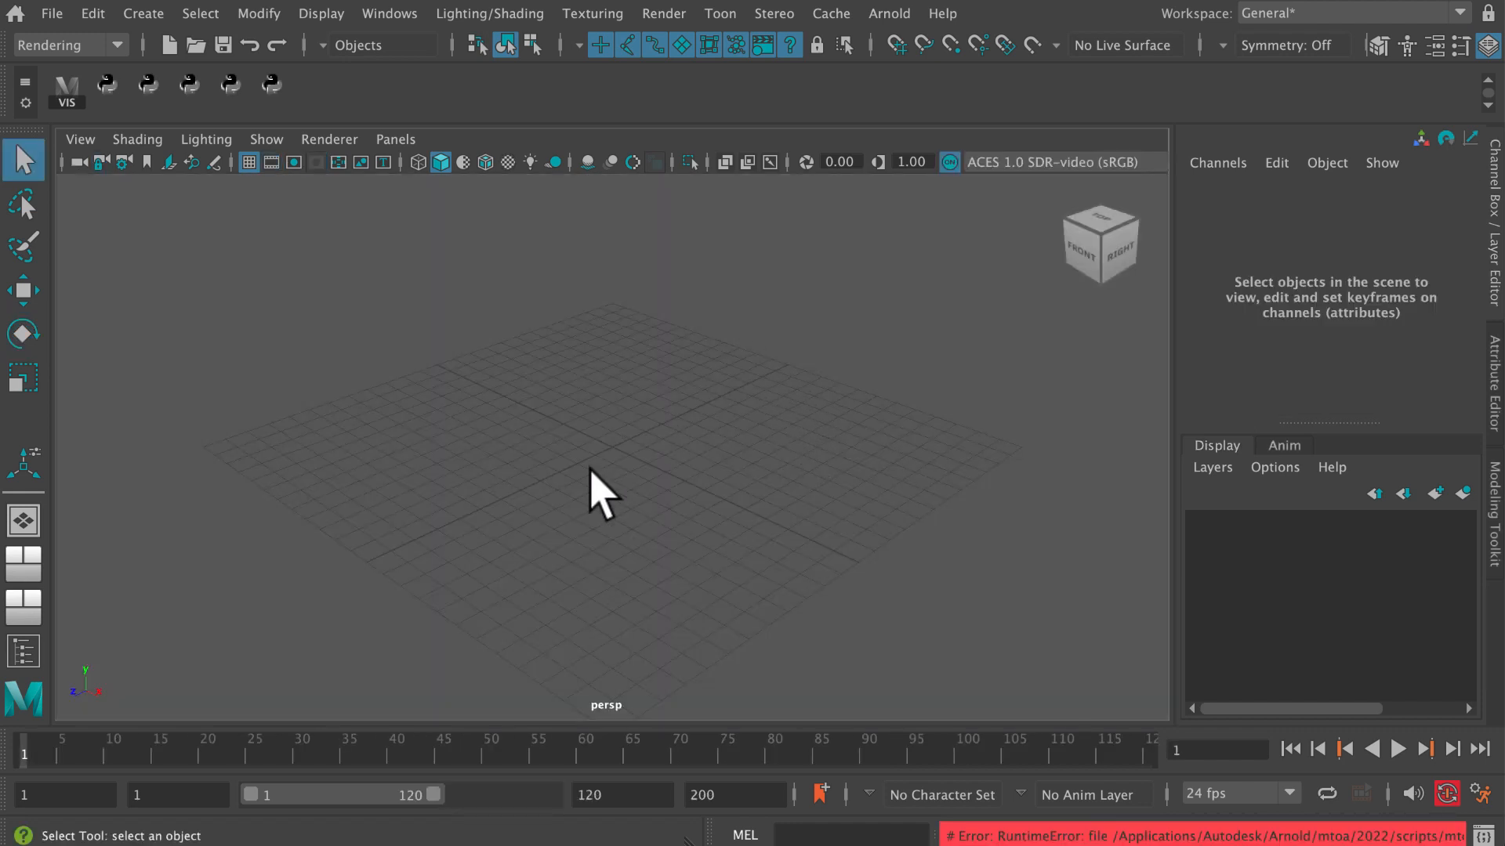
mouse_move(598, 514)
left_mouse_down("alt")
mouse_move(595, 481)
mouse_move(598, 510)
left_mouse_up("alt")
middle_click_drag(598, 510, 592, 461, "alt")
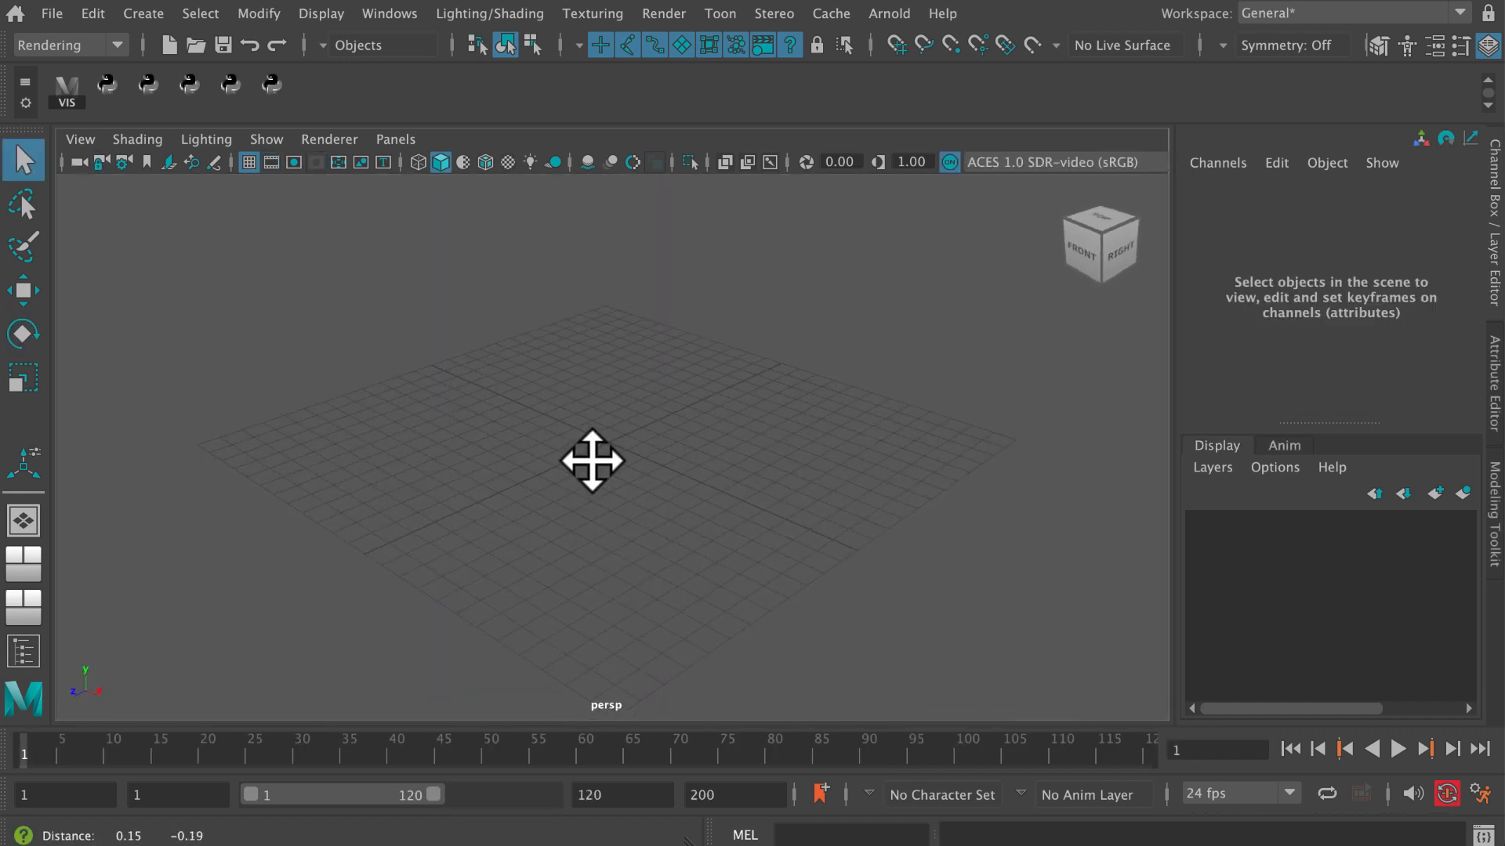
right_click_drag(592, 461, 708, 507, "alt")
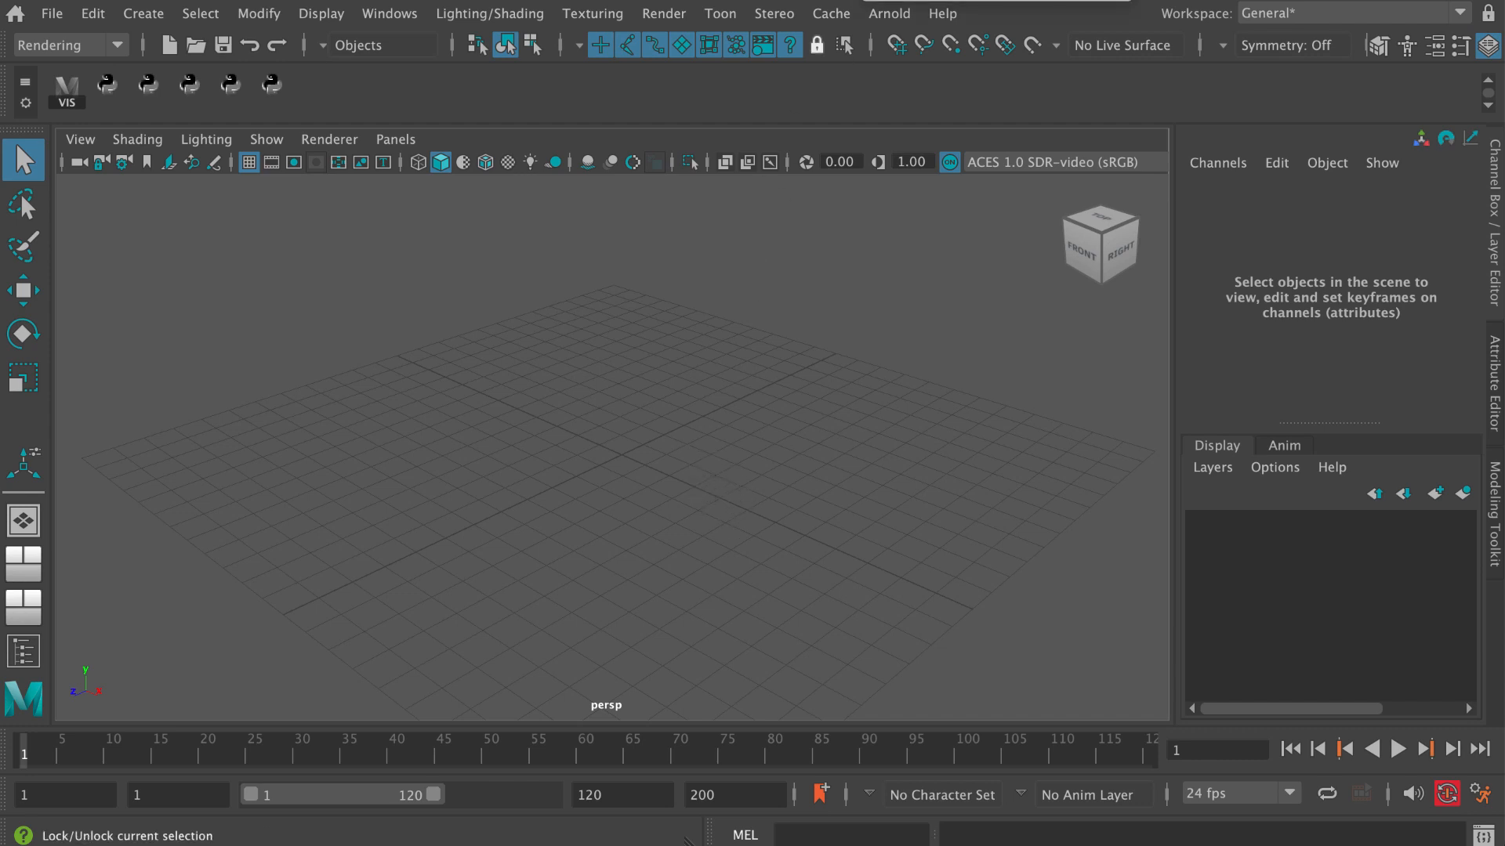
Switch to the Chrome browser and look through the Google Images results for "neon sign" for a reference design.
key("super+Tab")
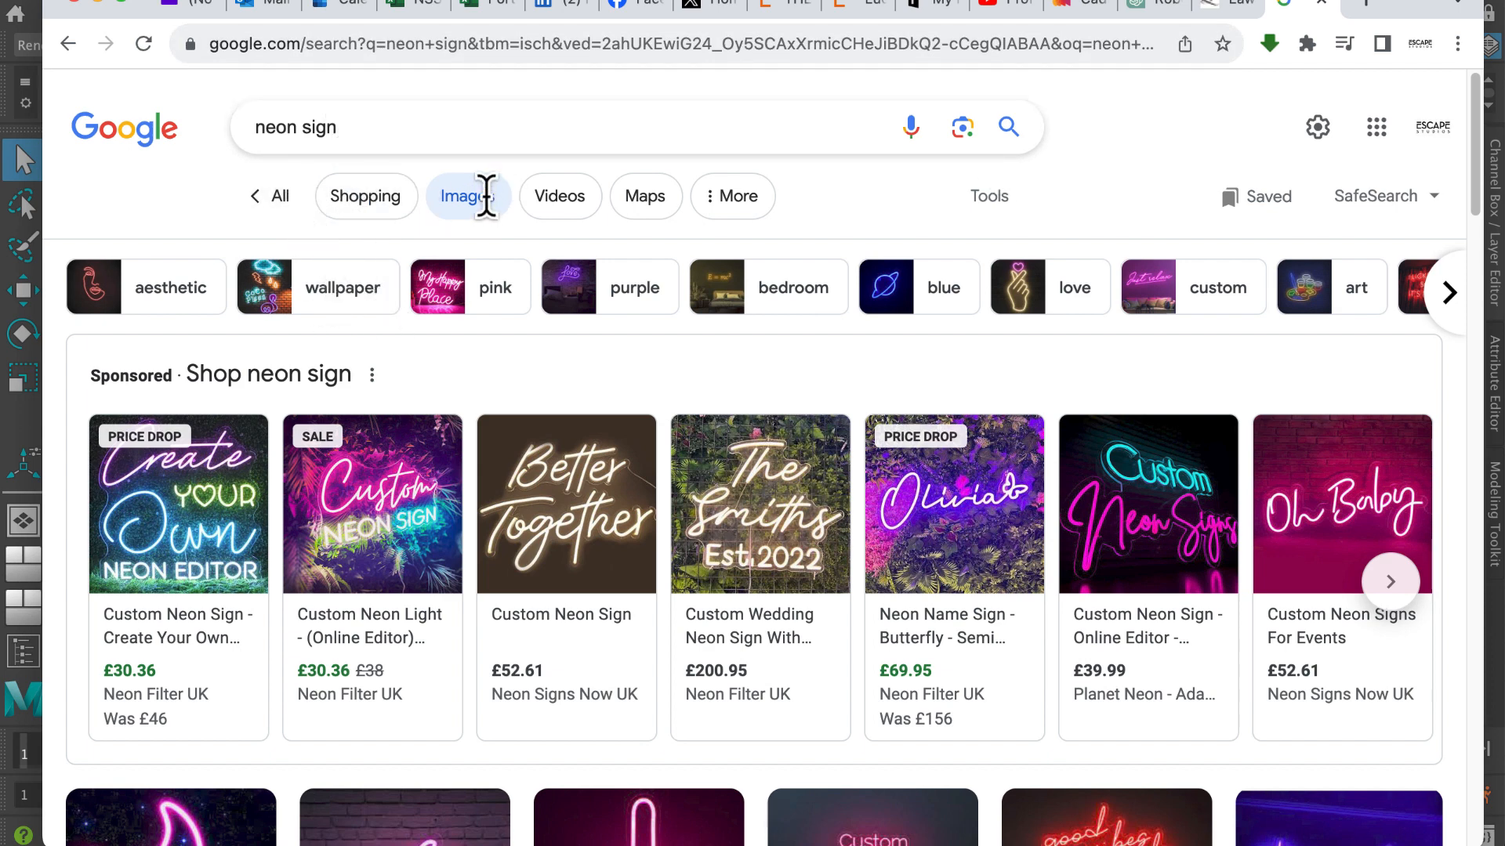
left_click_drag(1477, 134, 1454, 213)
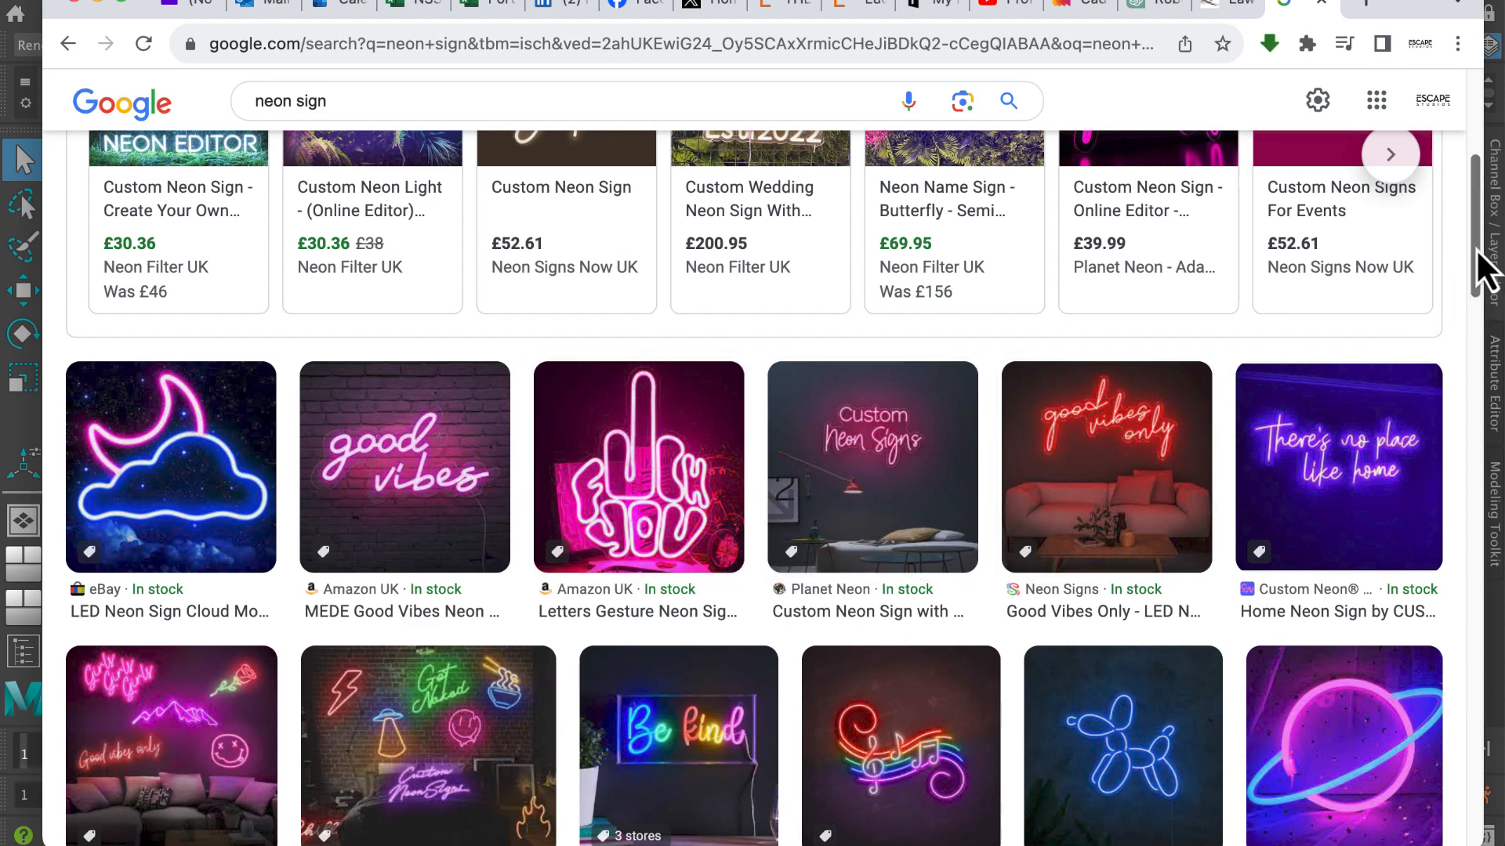
left_click_drag(1475, 248, 1441, 465)
mouse_move(205, 551)
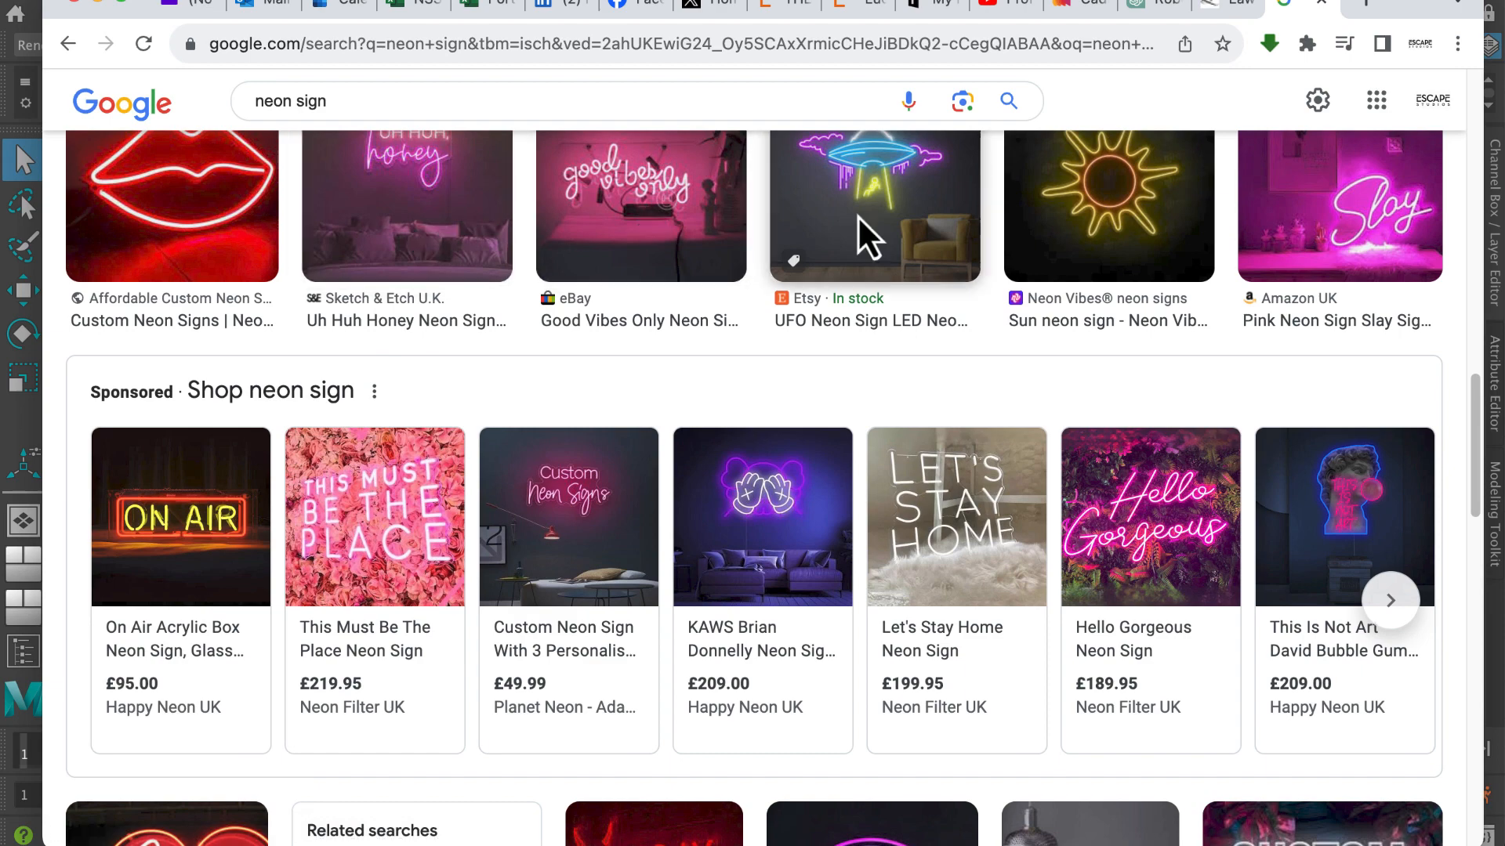
left_click_drag(1471, 394, 1472, 422)
scroll(1466, 440, "down", 4)
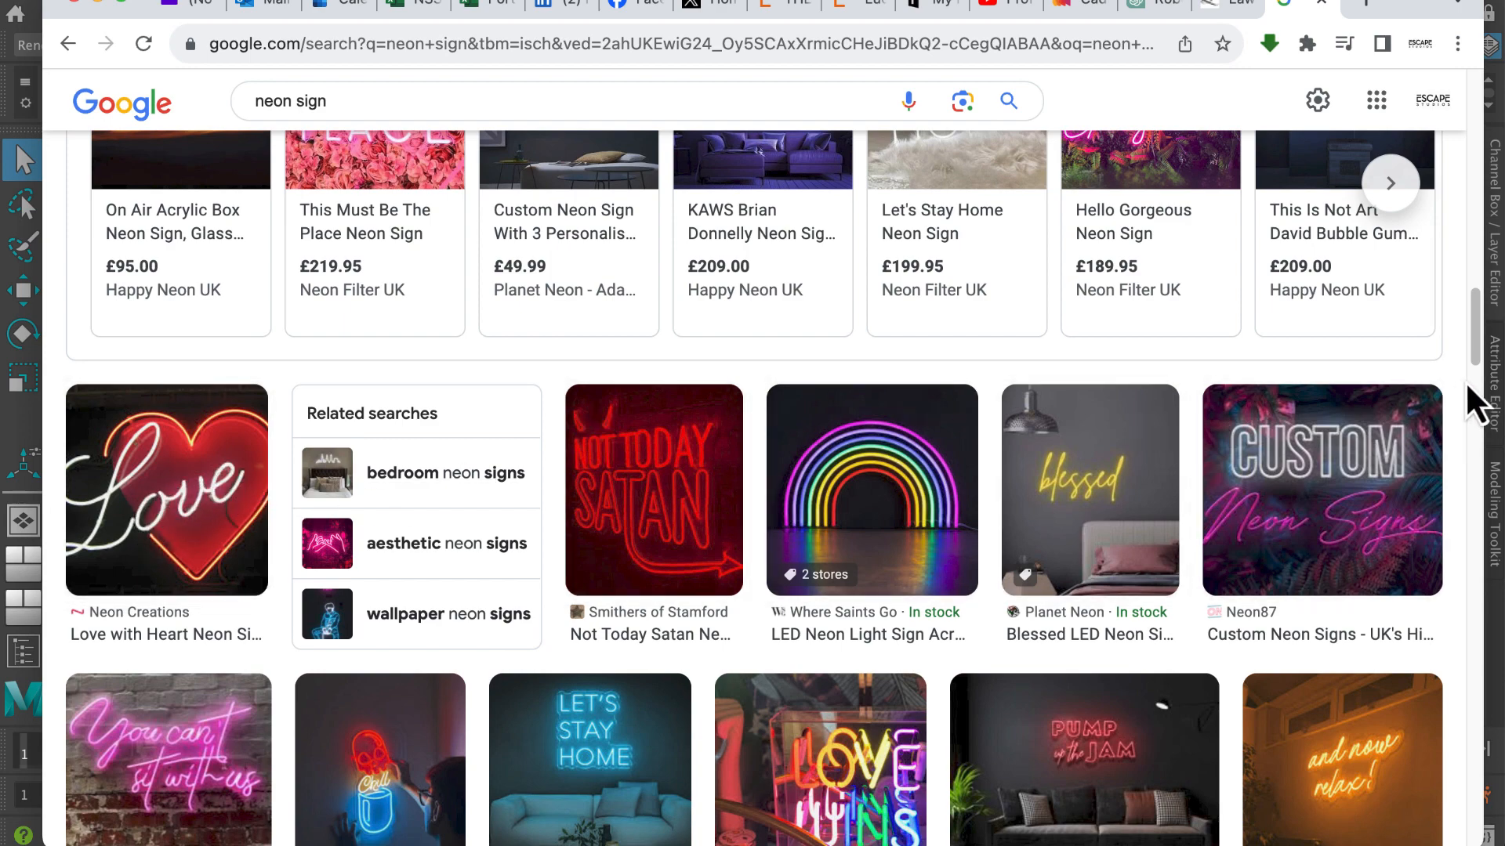
left_click_drag(1474, 332, 1475, 117)
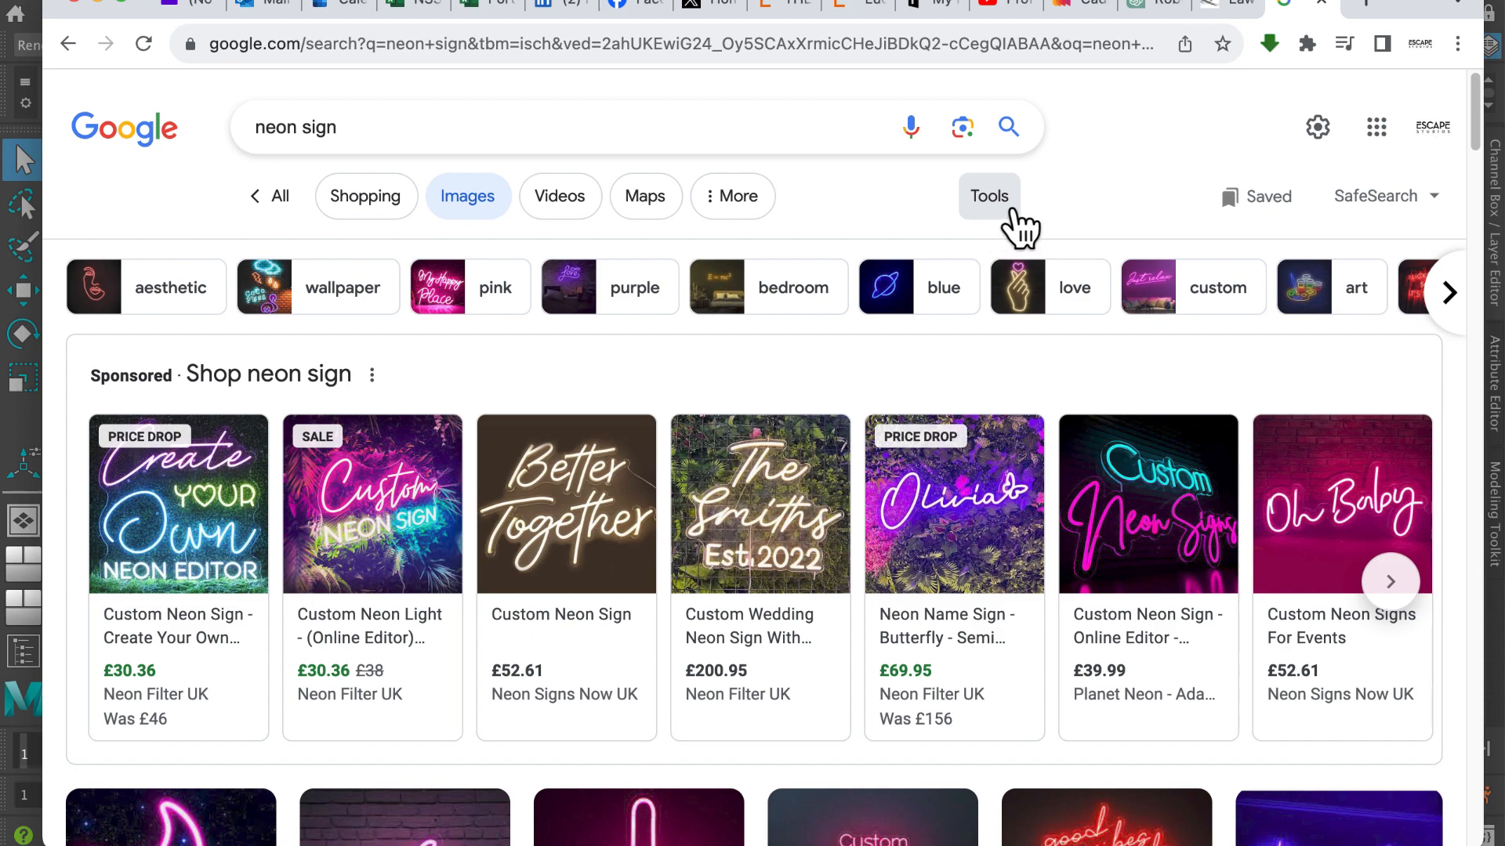
left_click(99, 3)
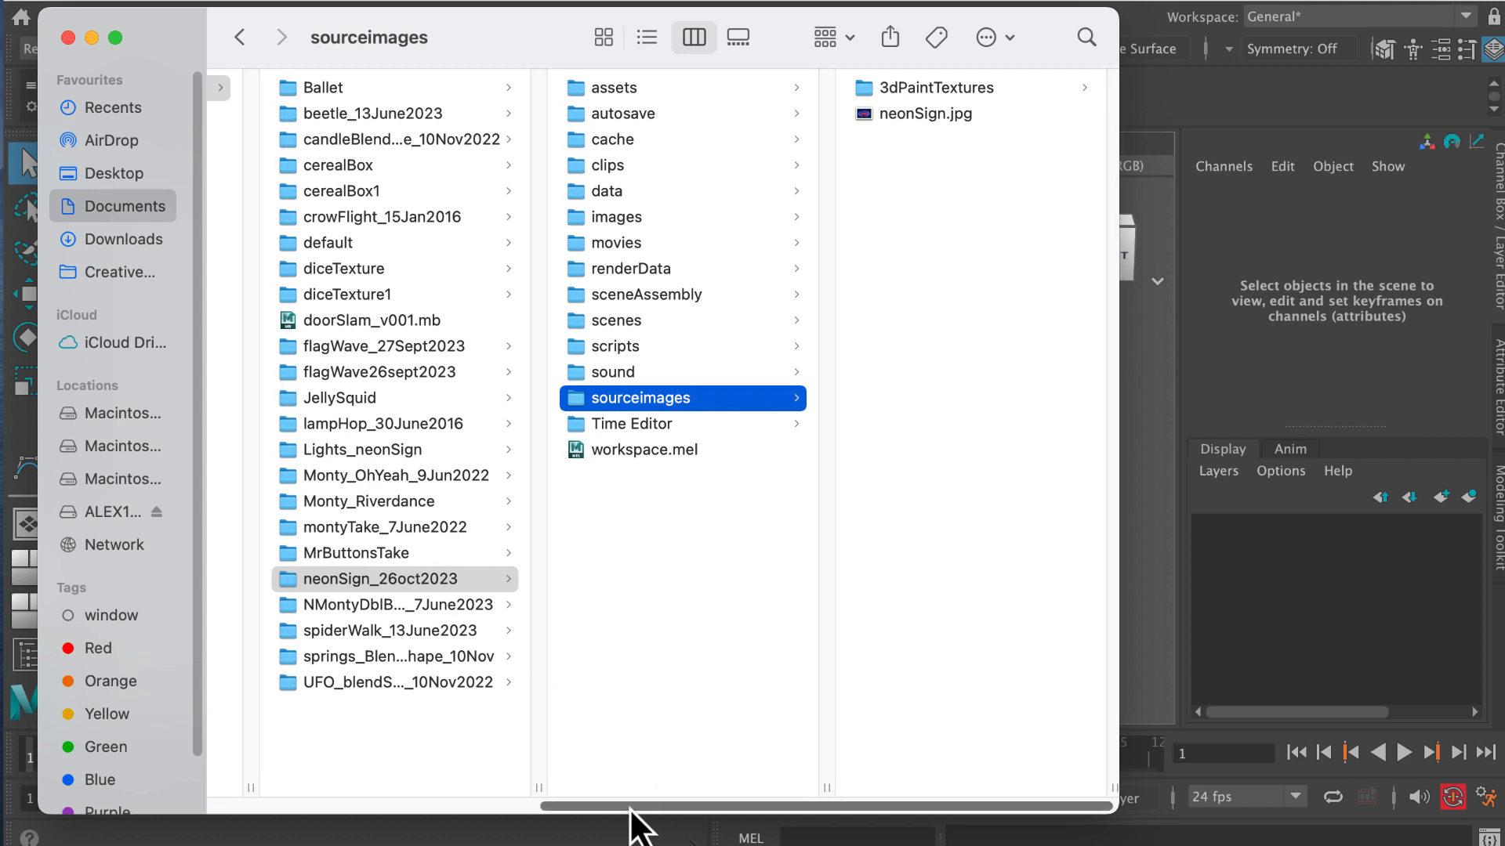
In Finder, preview the reference image neonSign.jpg in the sourceimages folder of the neonSign_26oct2023 project, and close the window.
left_click_drag(631, 808, 276, 811)
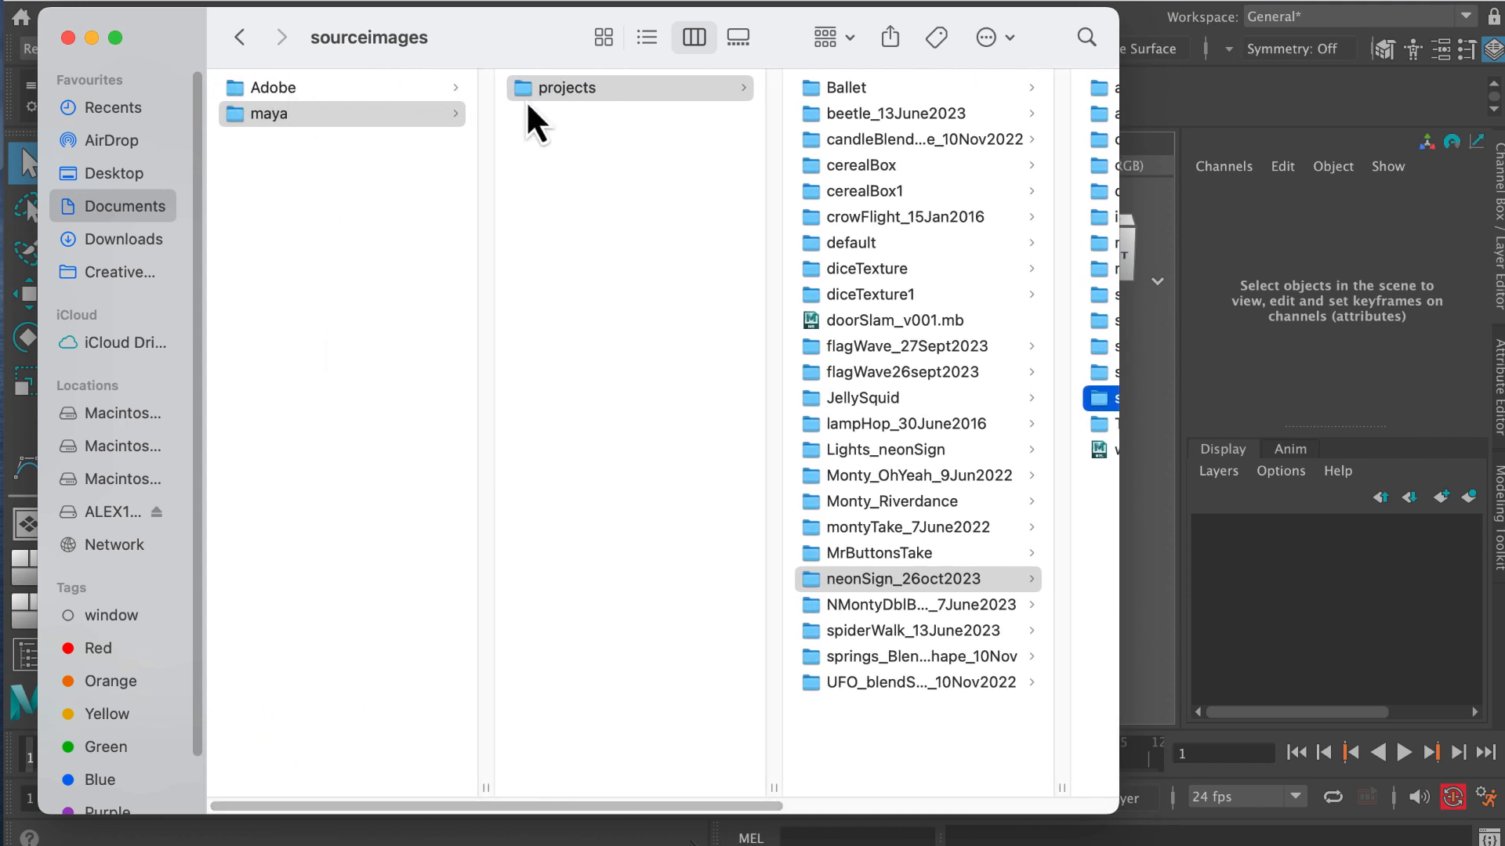
left_click(894, 582)
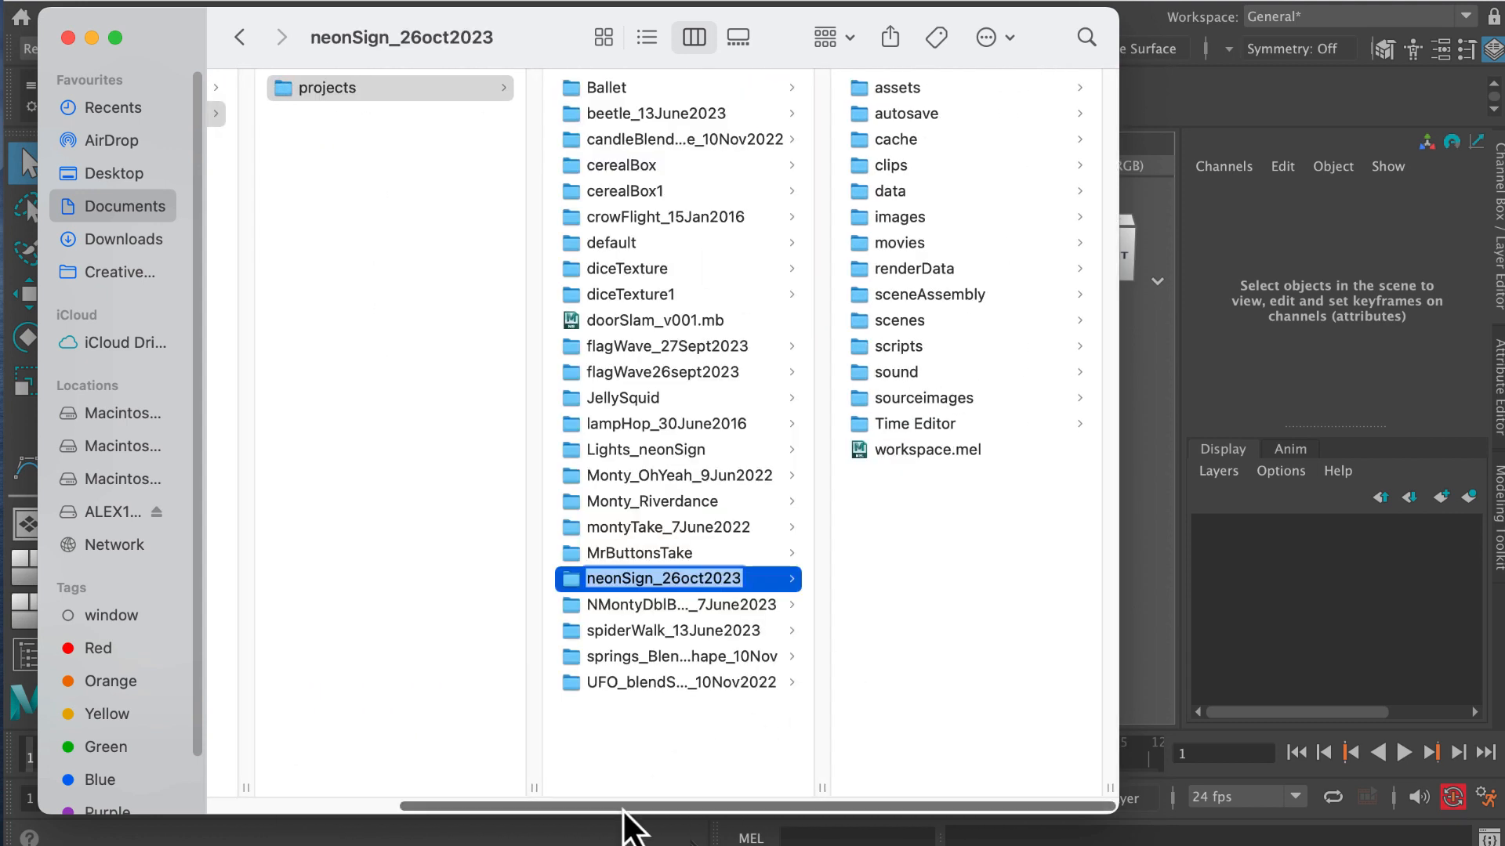
left_click(924, 402)
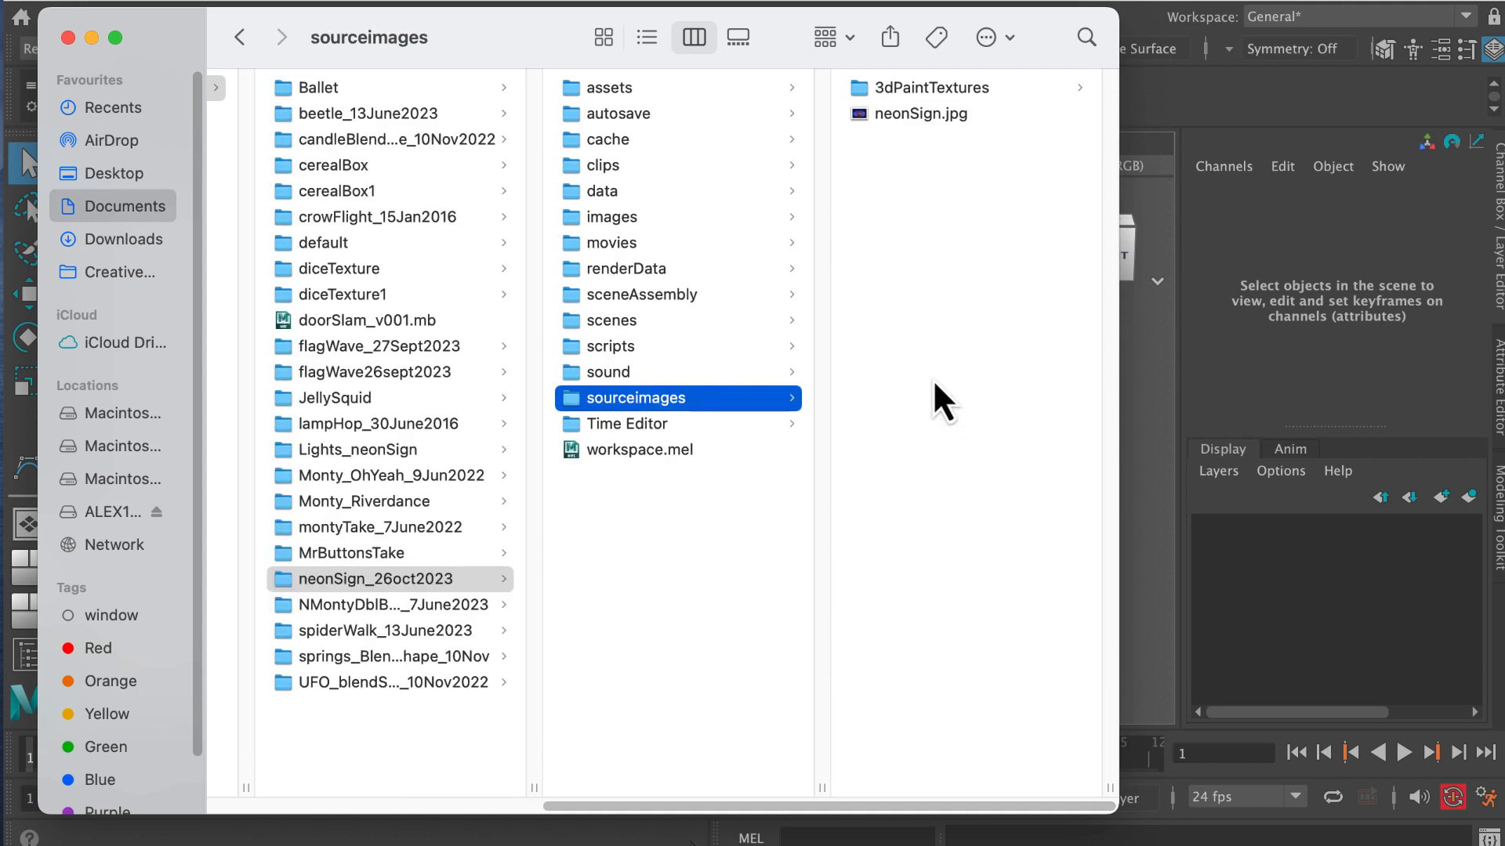
left_click(901, 115)
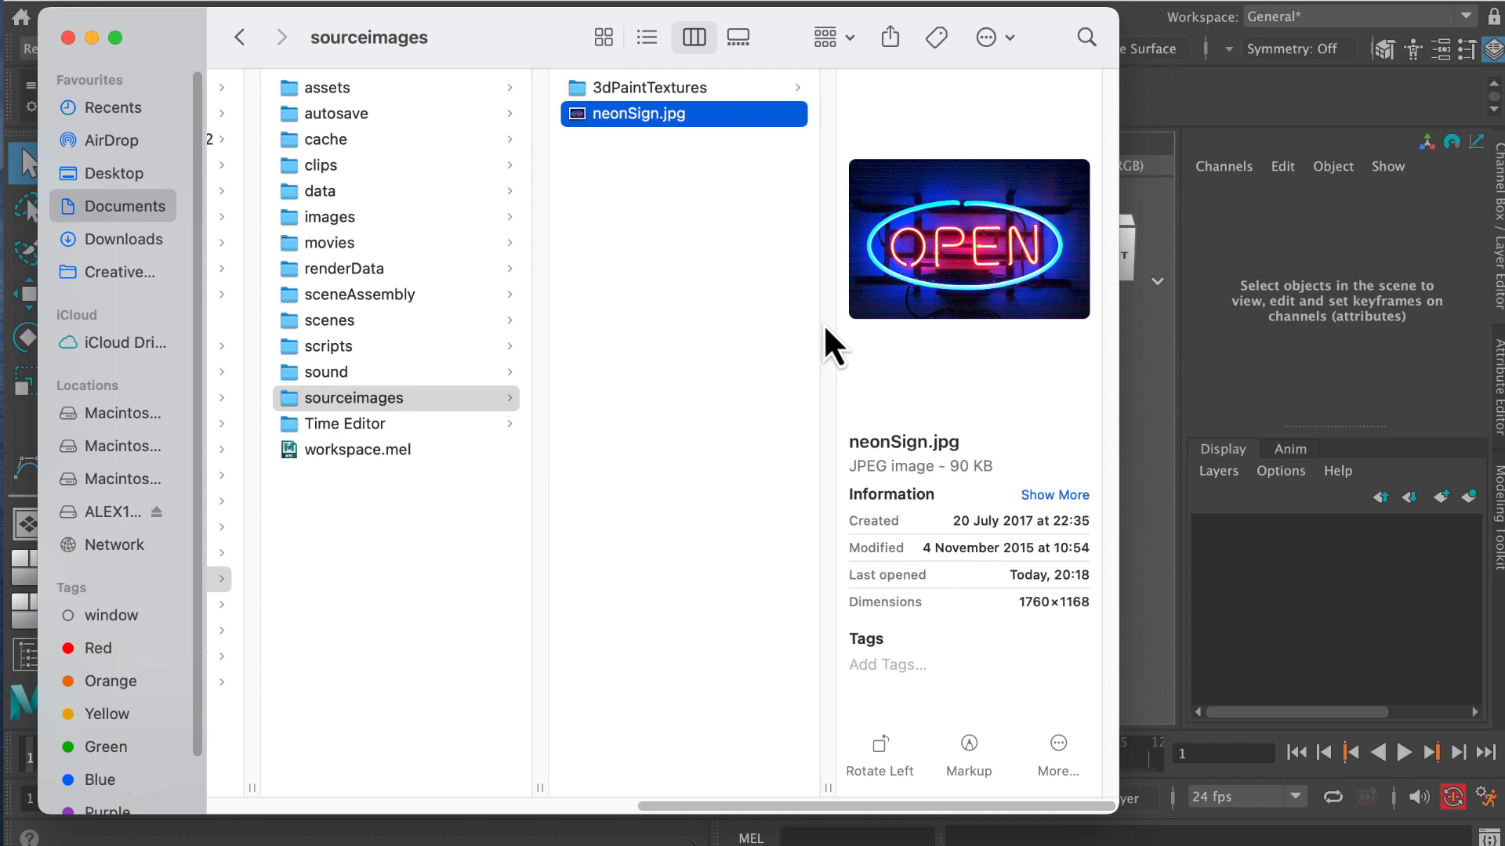
left_click(67, 38)
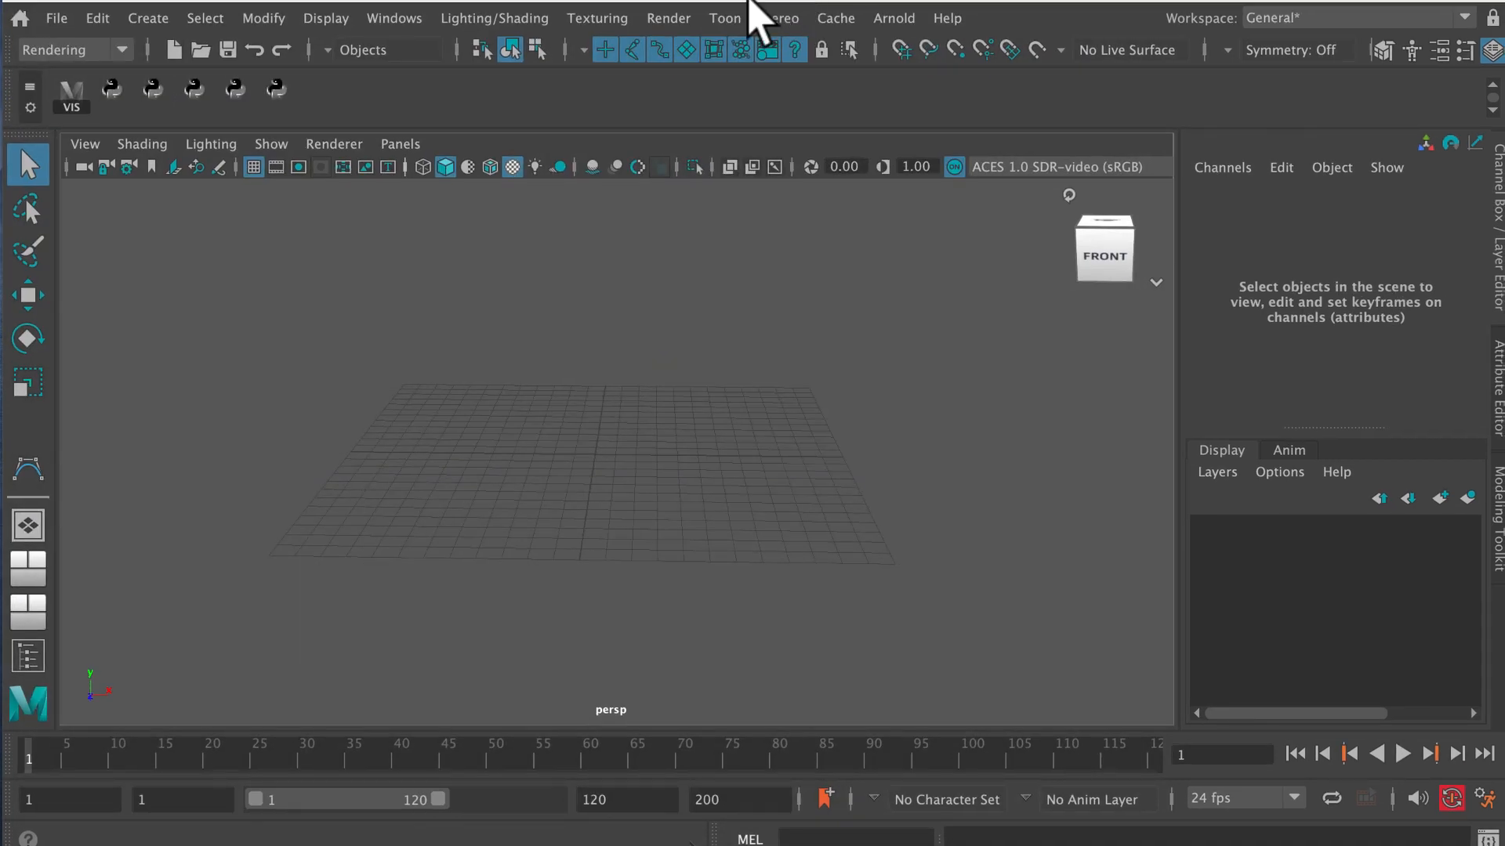
Create a polygon plane on the grid and rename it "plane".
left_click(140, 20)
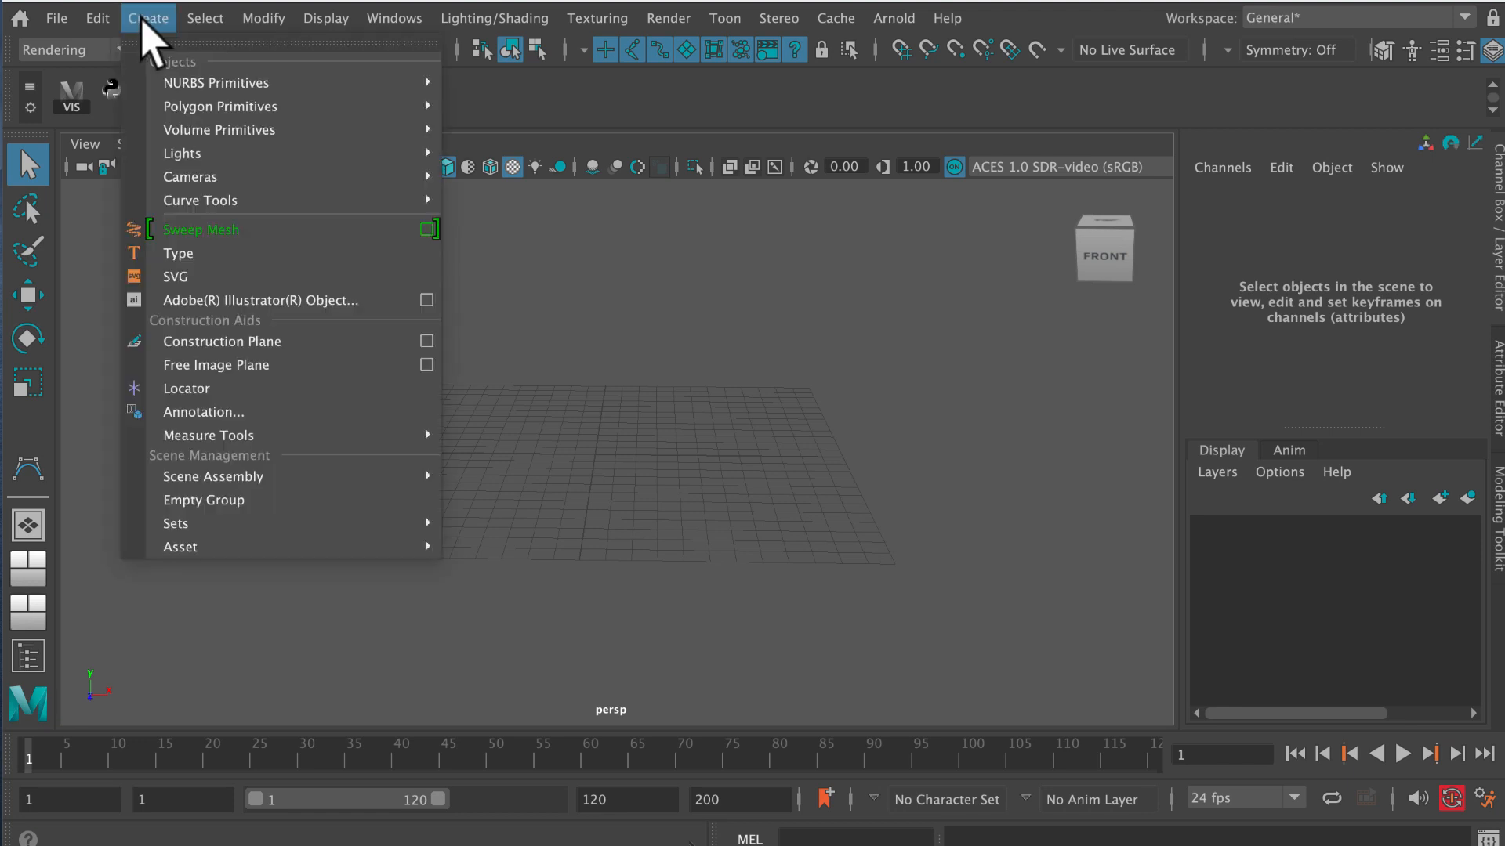
mouse_move(267, 107)
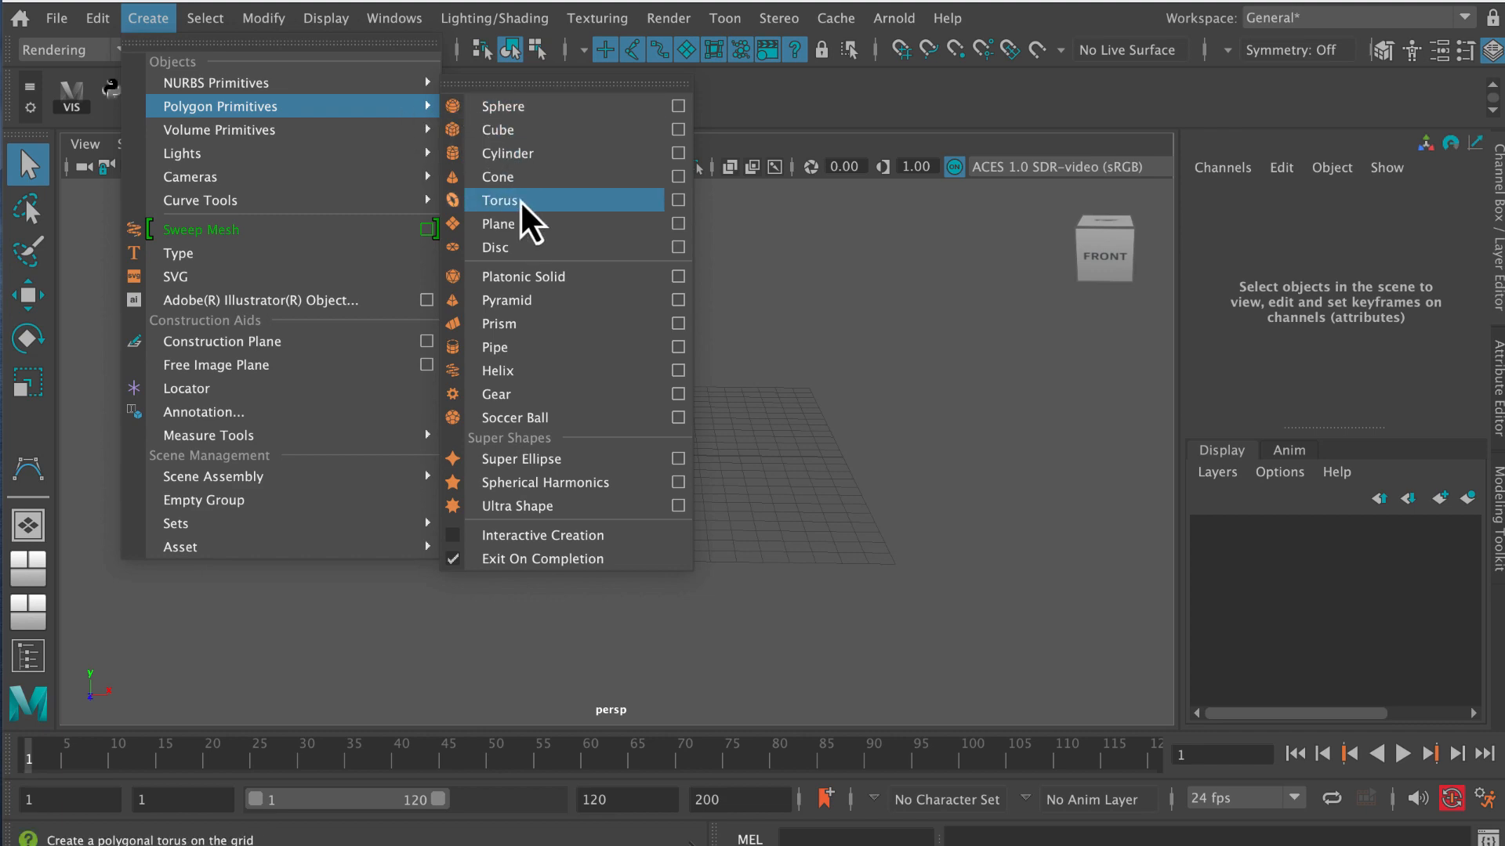
left_click(522, 226)
left_click_drag(618, 407, 893, 353, "alt")
double_click(1221, 194)
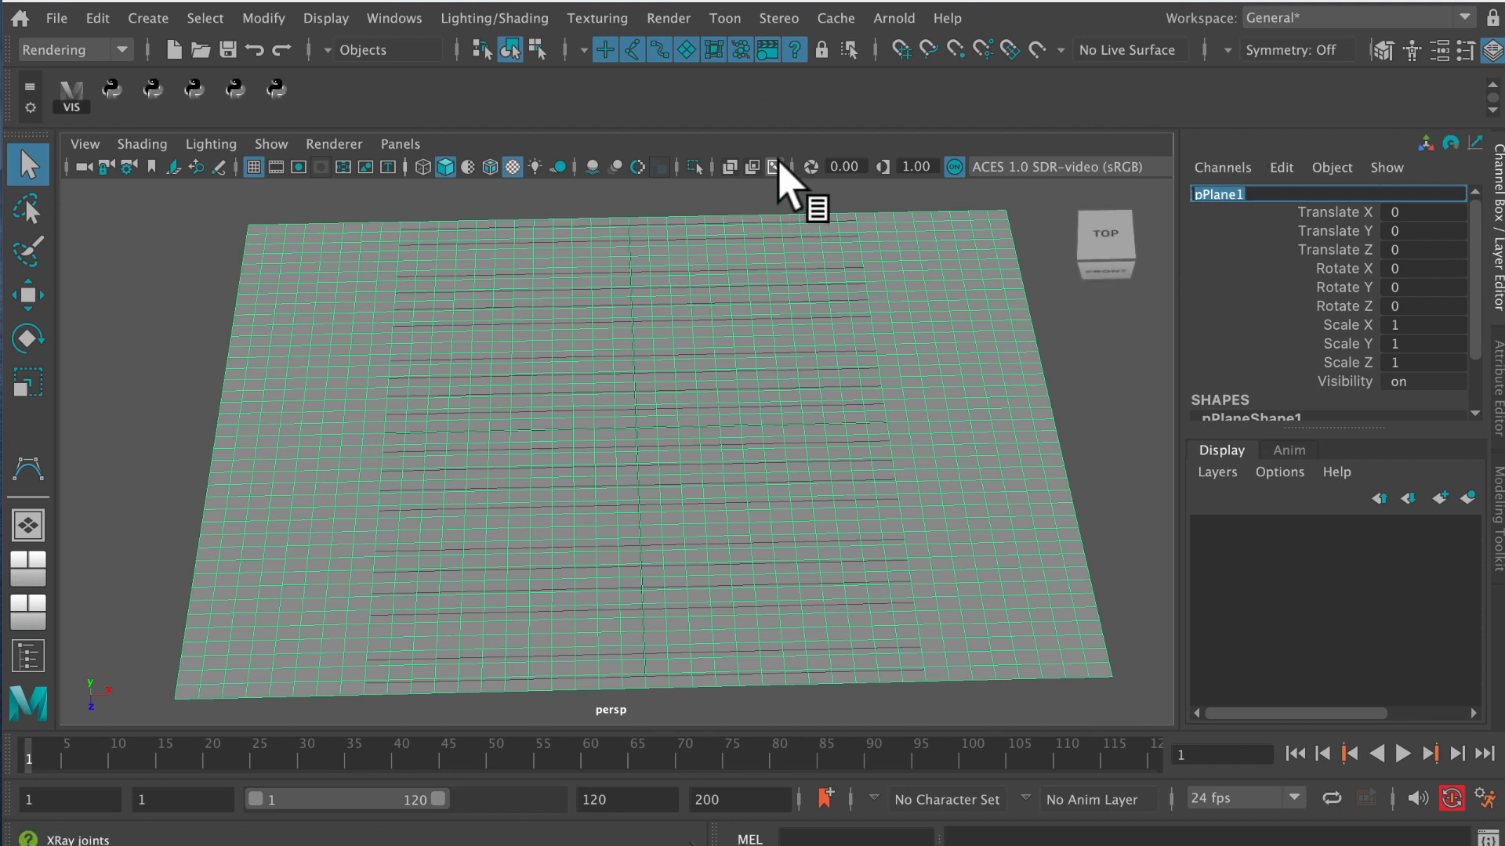
key("Right")
key("BackSpace")
key("Return")
middle_click_drag(582, 382, 630, 371, "alt")
right_click_drag(630, 371, 347, 380, "alt")
middle_click_drag(478, 372, 424, 302, "alt")
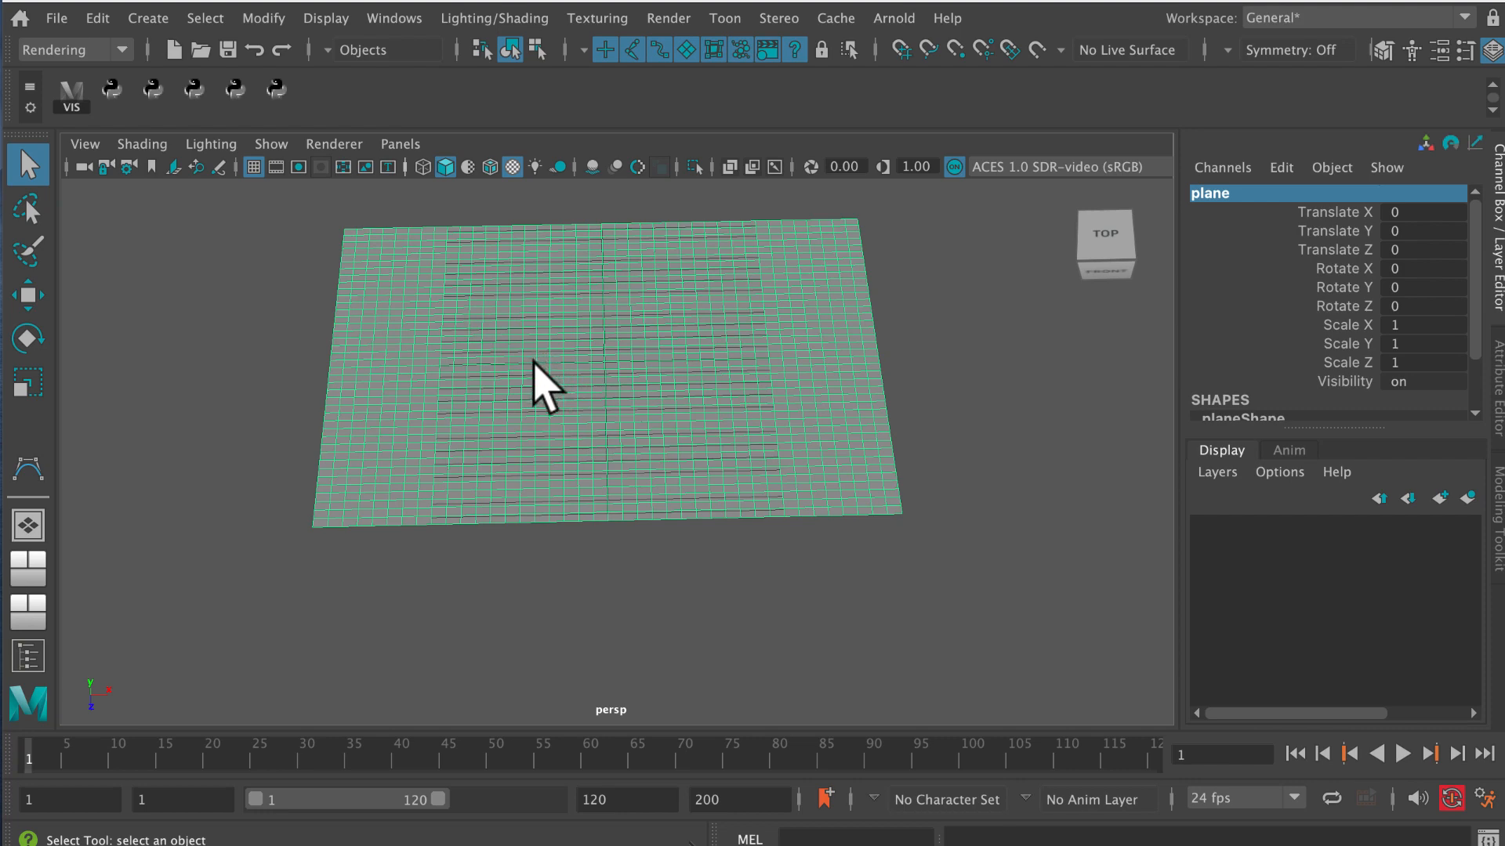
left_click_drag(557, 379, 597, 362, "alt")
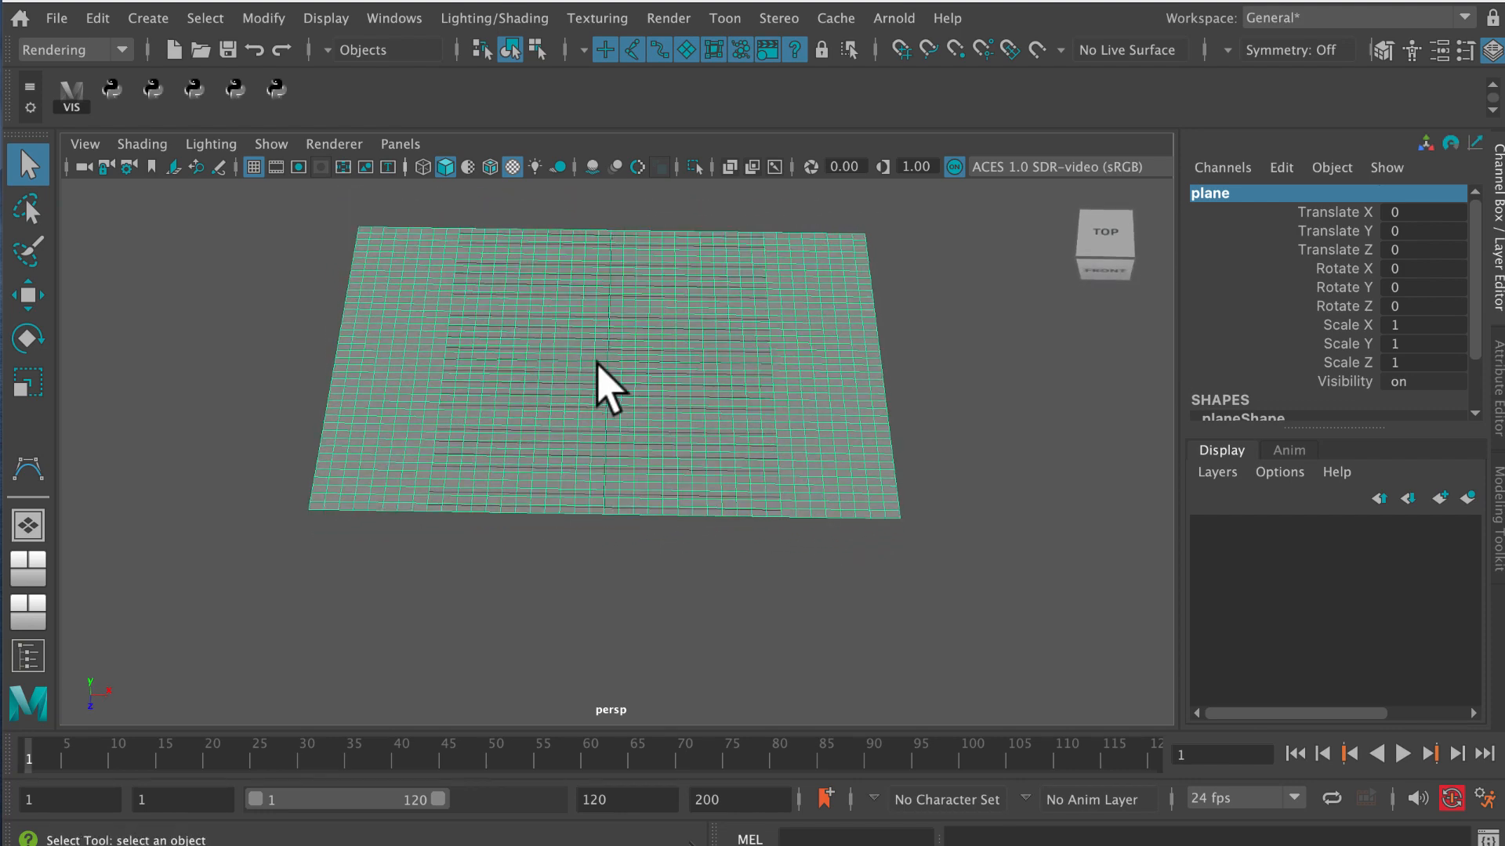
Assign a new Lambert material to the plane and rename the material "neonMaterial".
middle_click_drag(598, 362, 591, 369, "alt")
right_click_drag(591, 369, 651, 400, "alt")
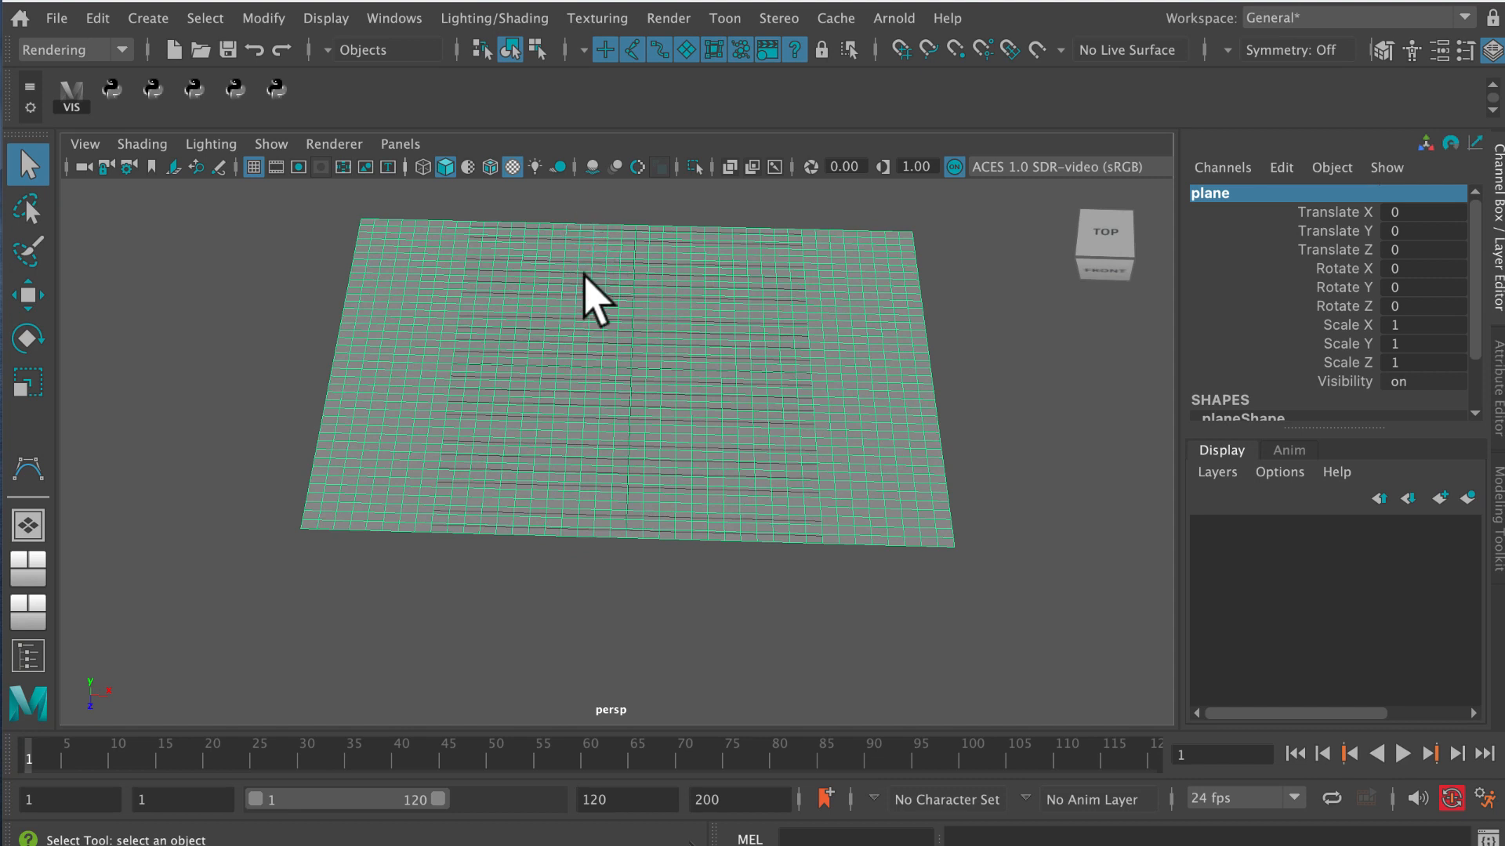
right_click_drag(611, 238, 666, 840)
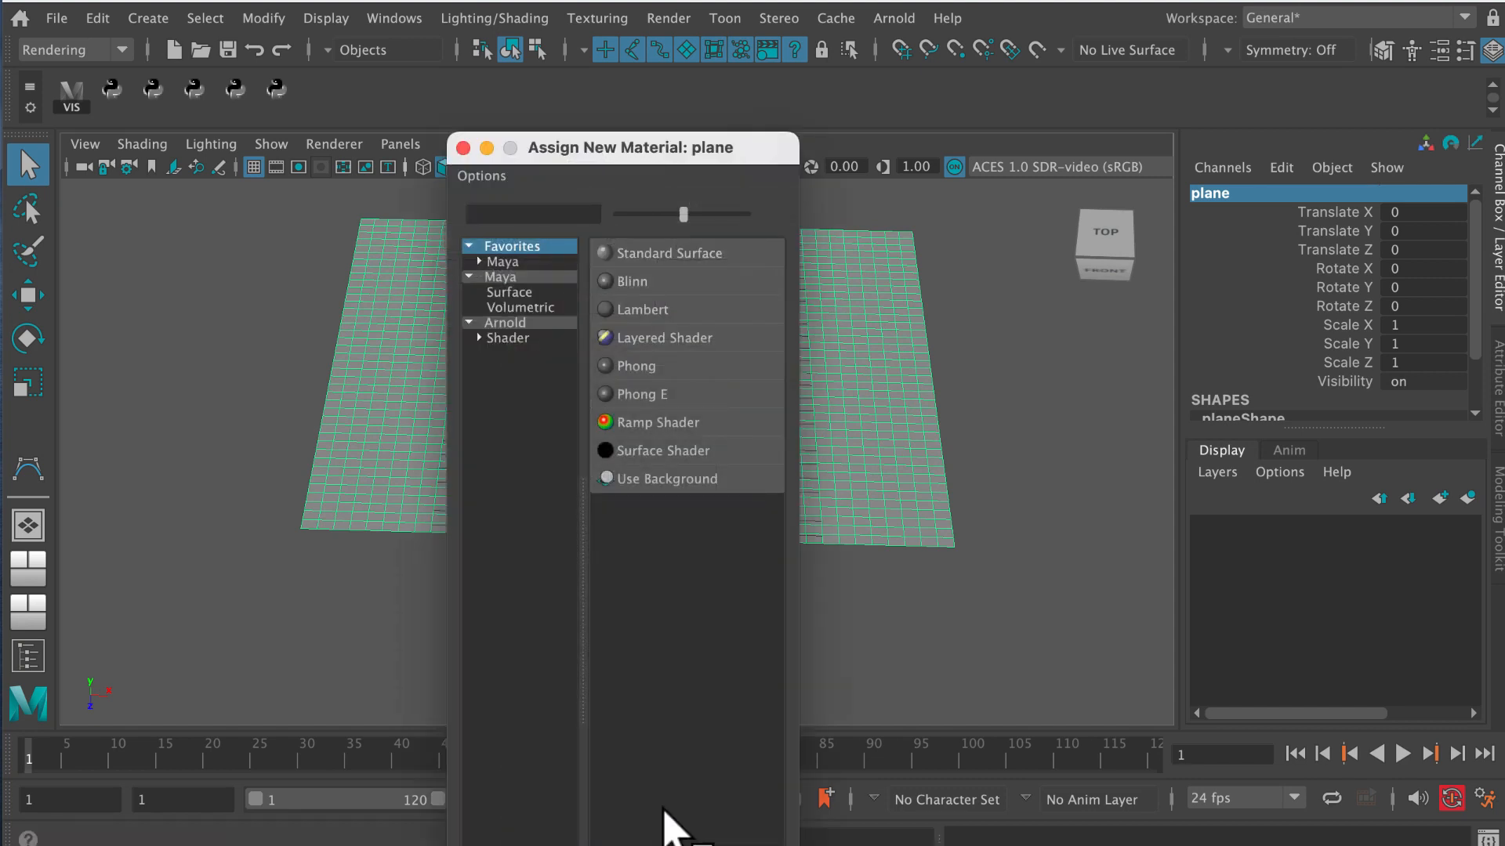
left_click(663, 314)
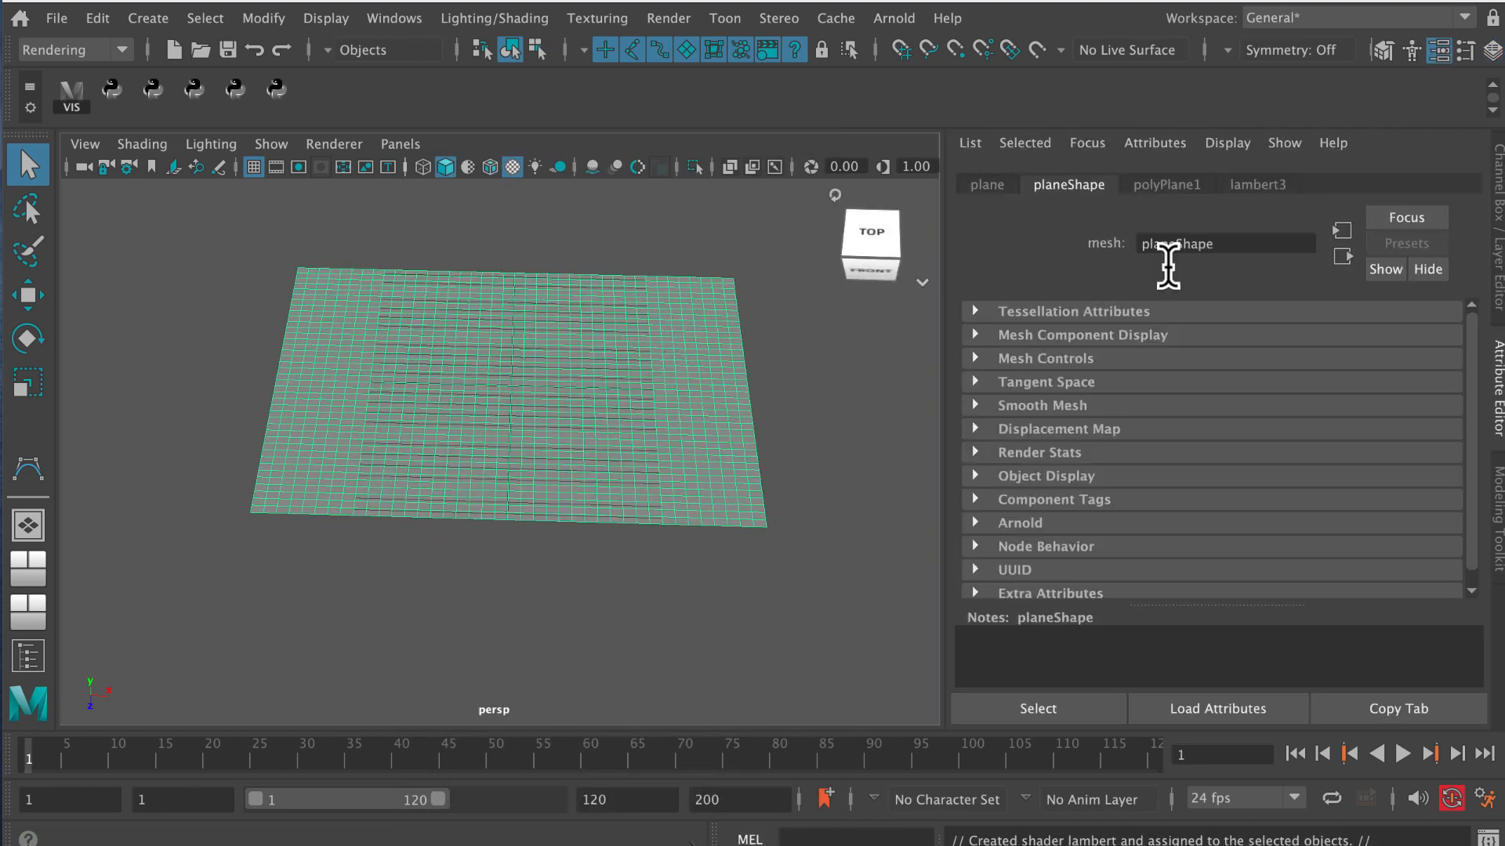
left_click(1268, 186)
left_click_drag(1219, 244, 1140, 244)
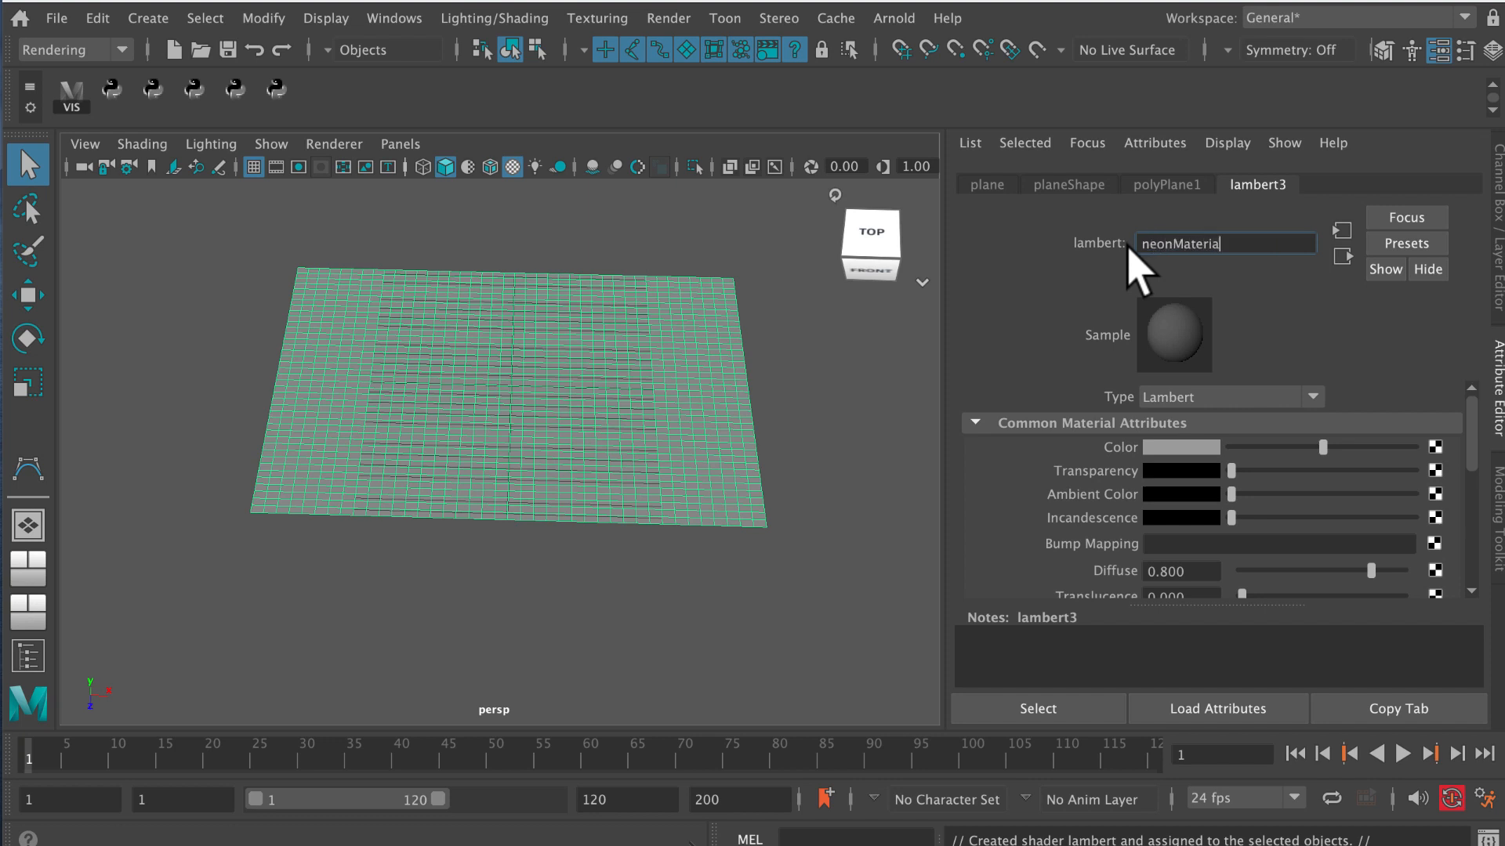
key("Return")
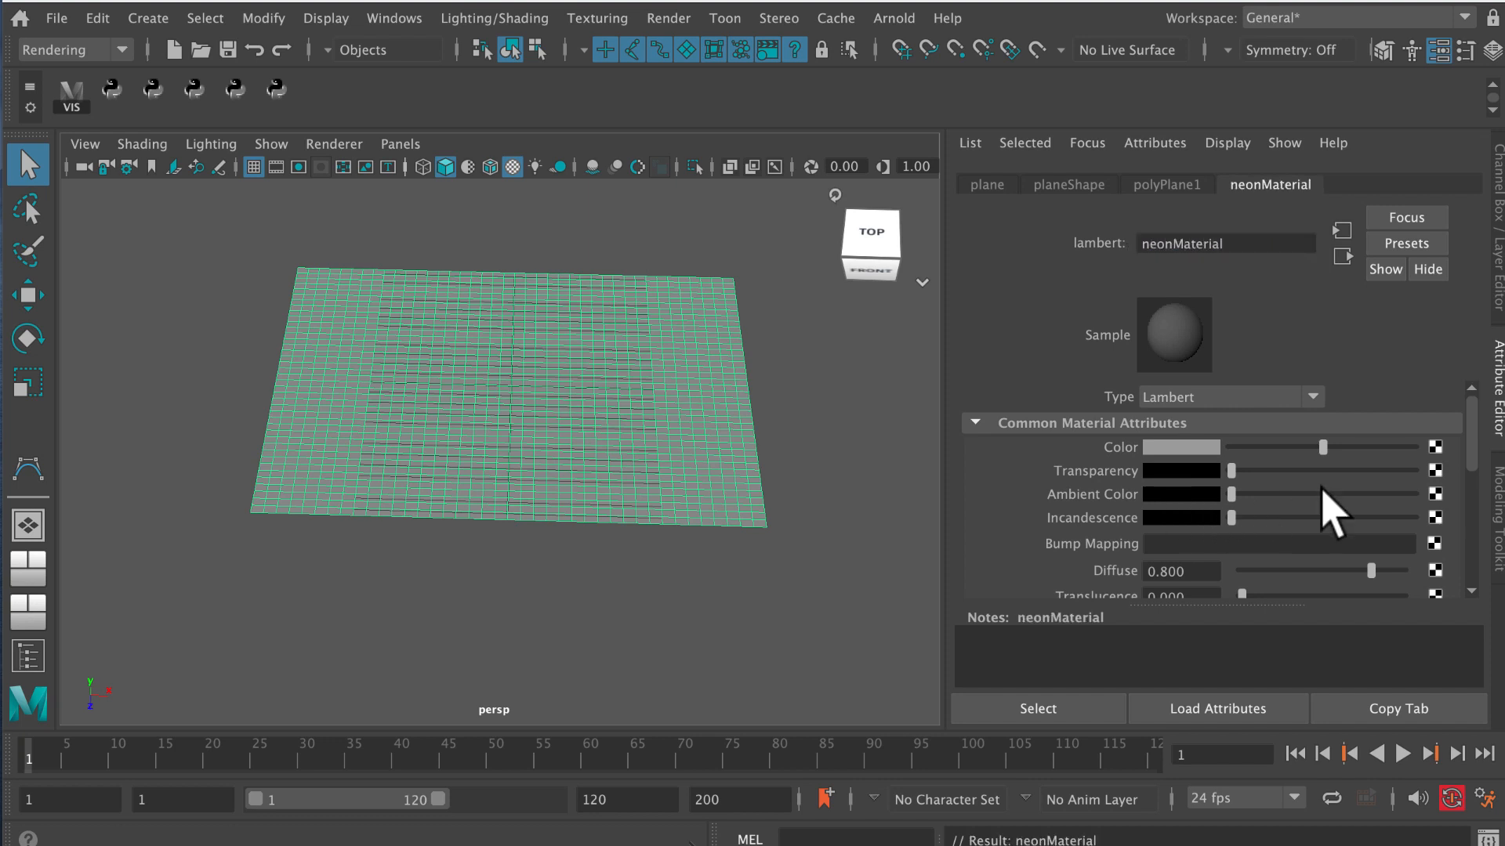
Map a File texture to the Color of neonMaterial and load neonSign.jpg from the sourceimages folder.
left_click(1435, 447)
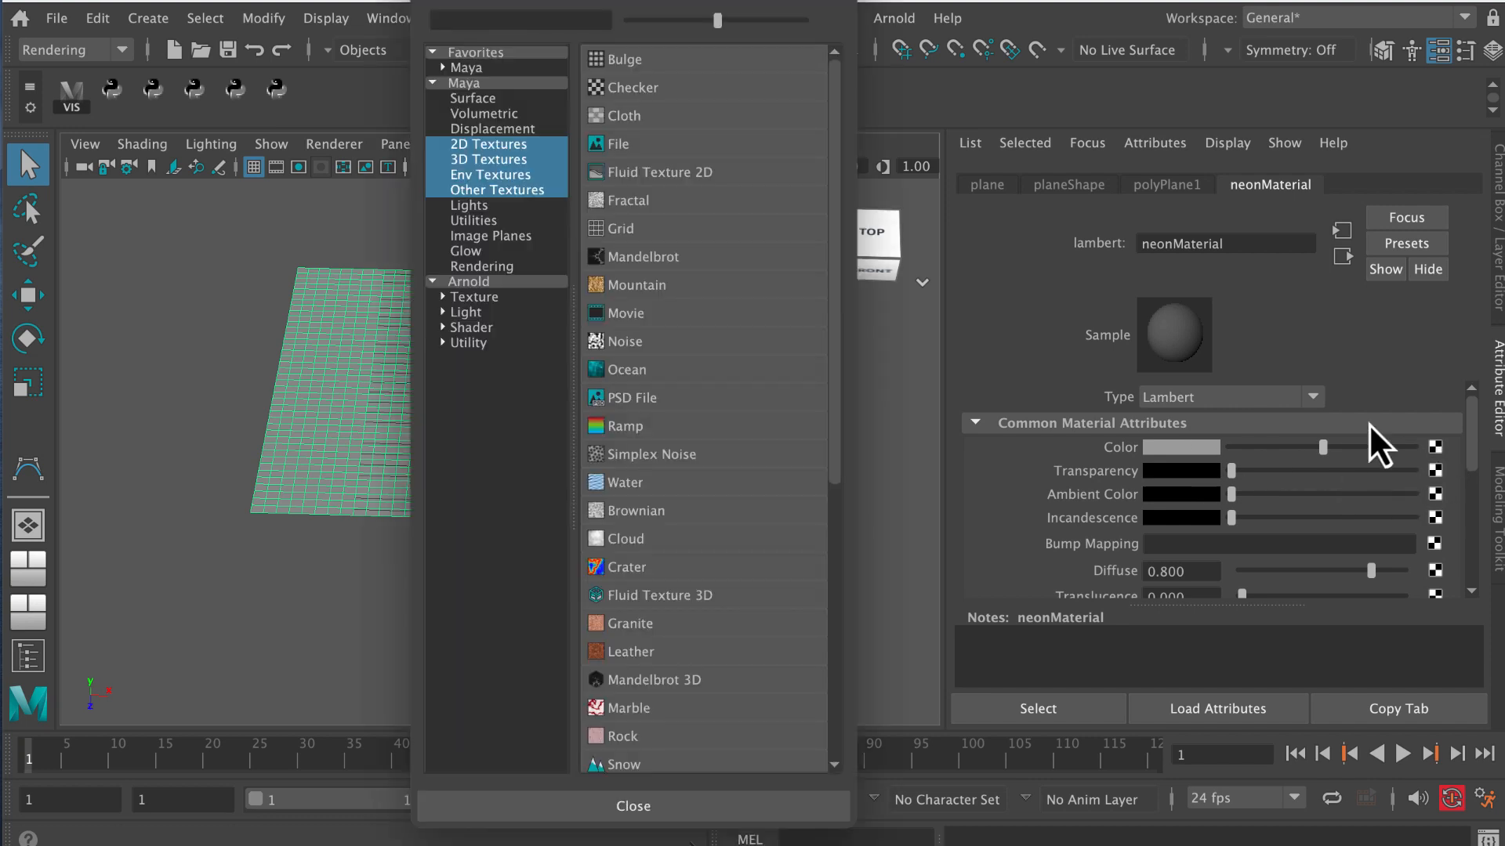
left_click_drag(703, 2, 717, 24)
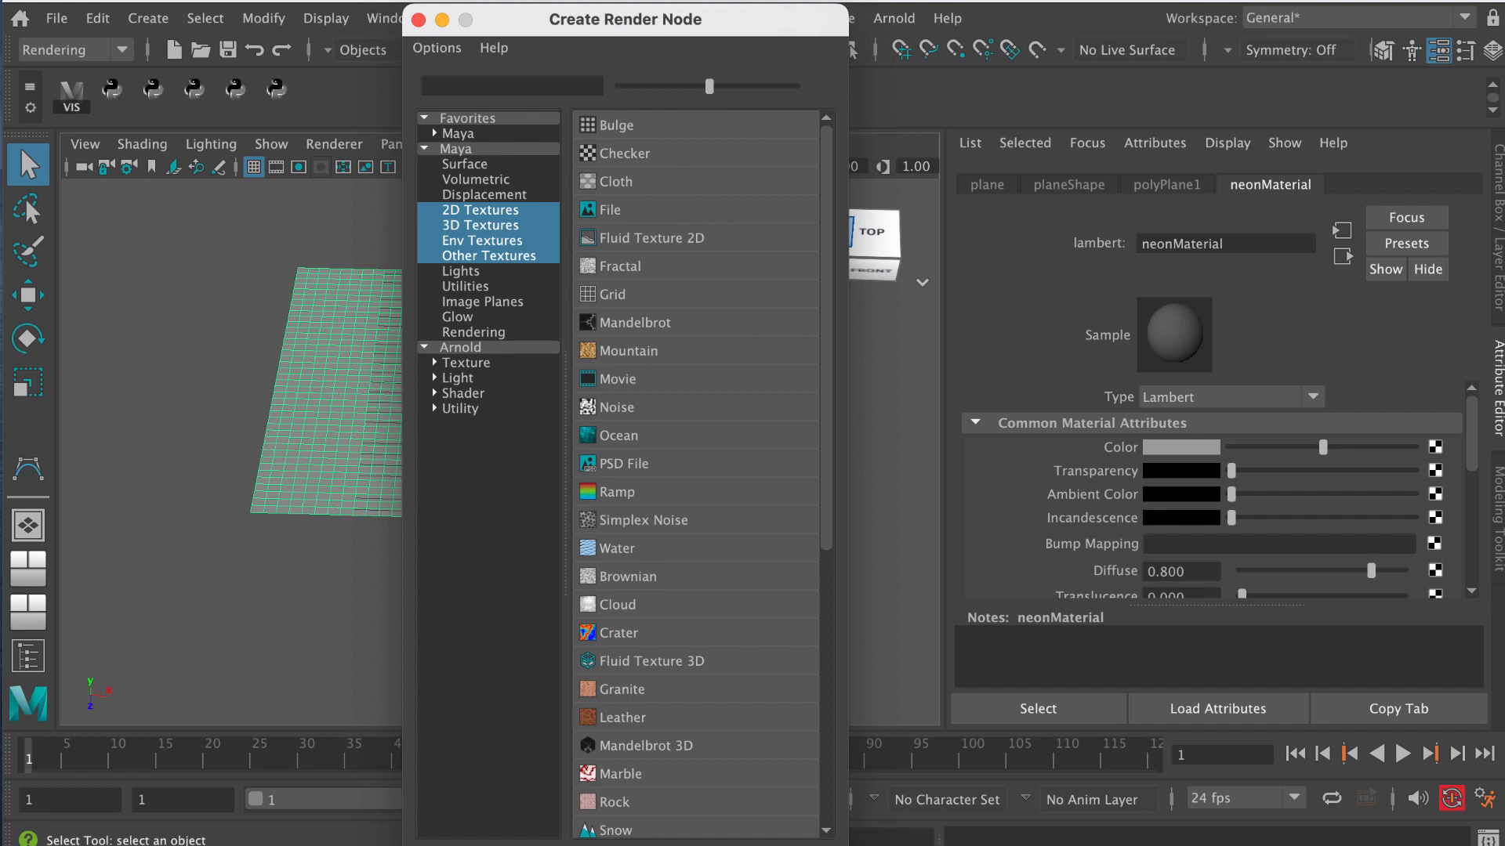
left_click(644, 210)
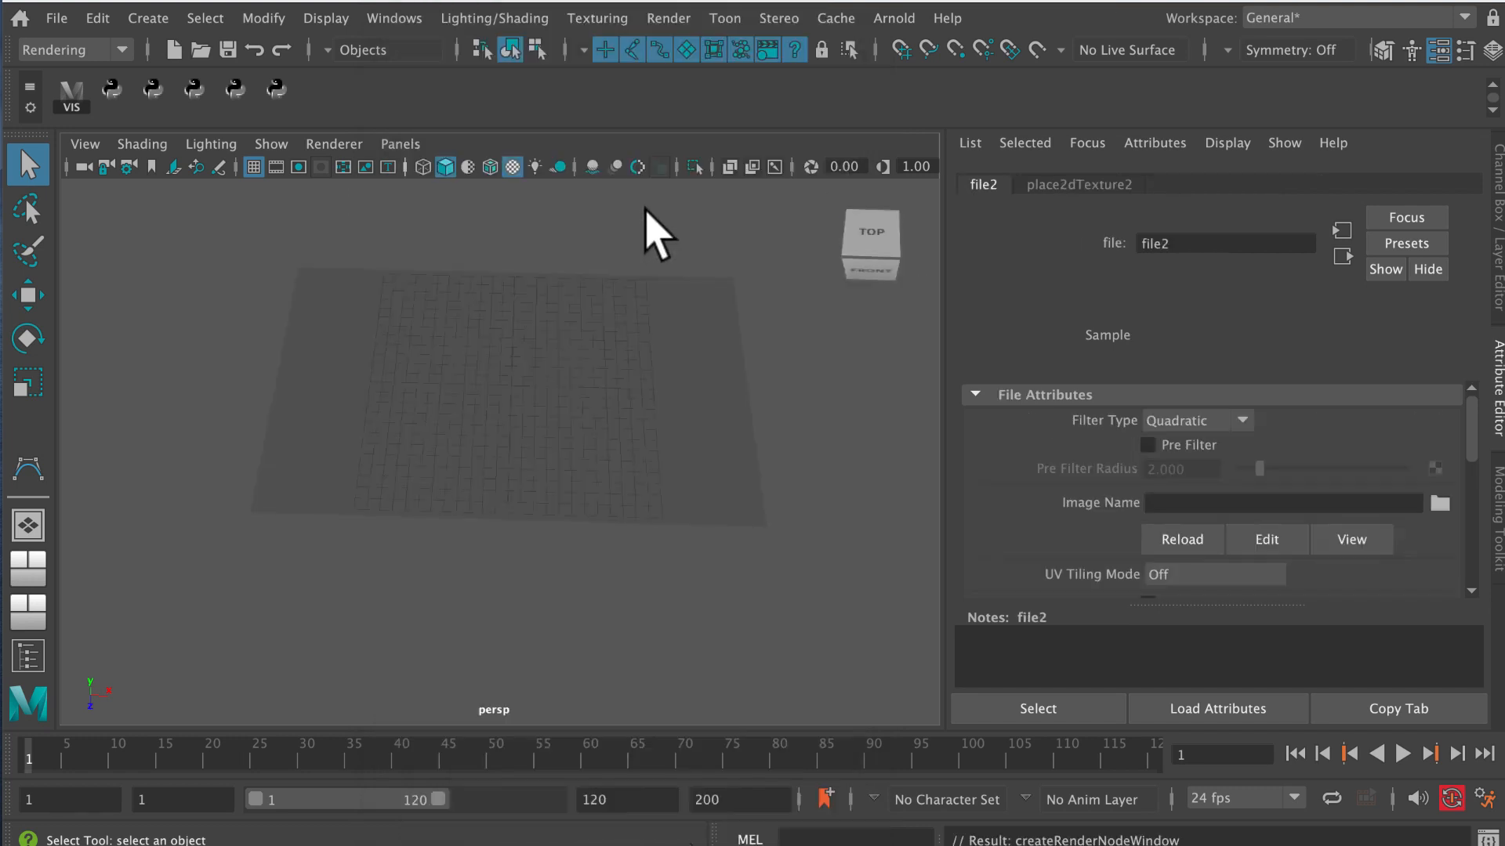
left_click(1440, 504)
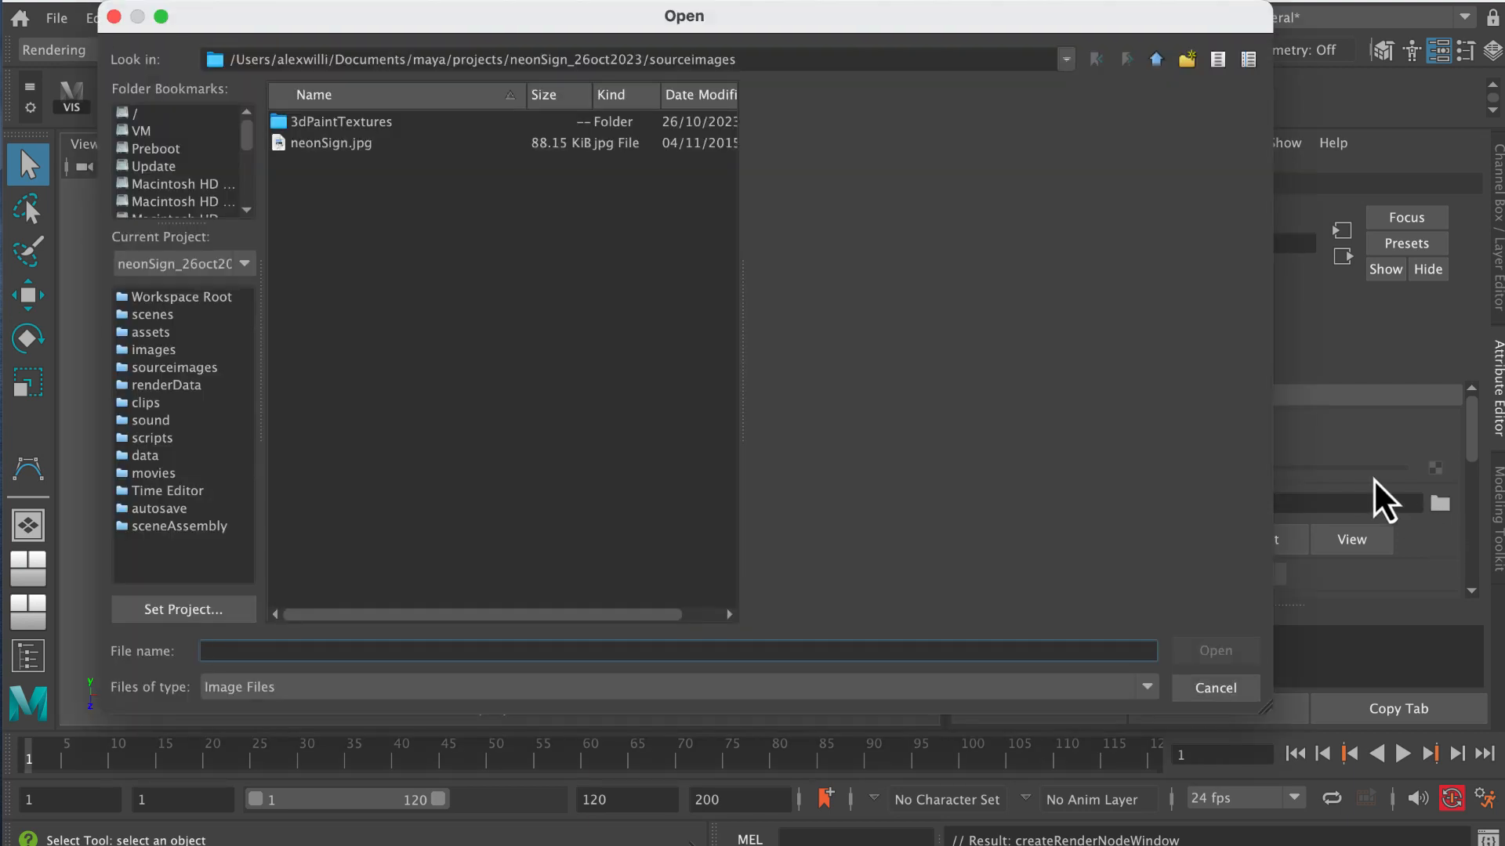
left_click(364, 145)
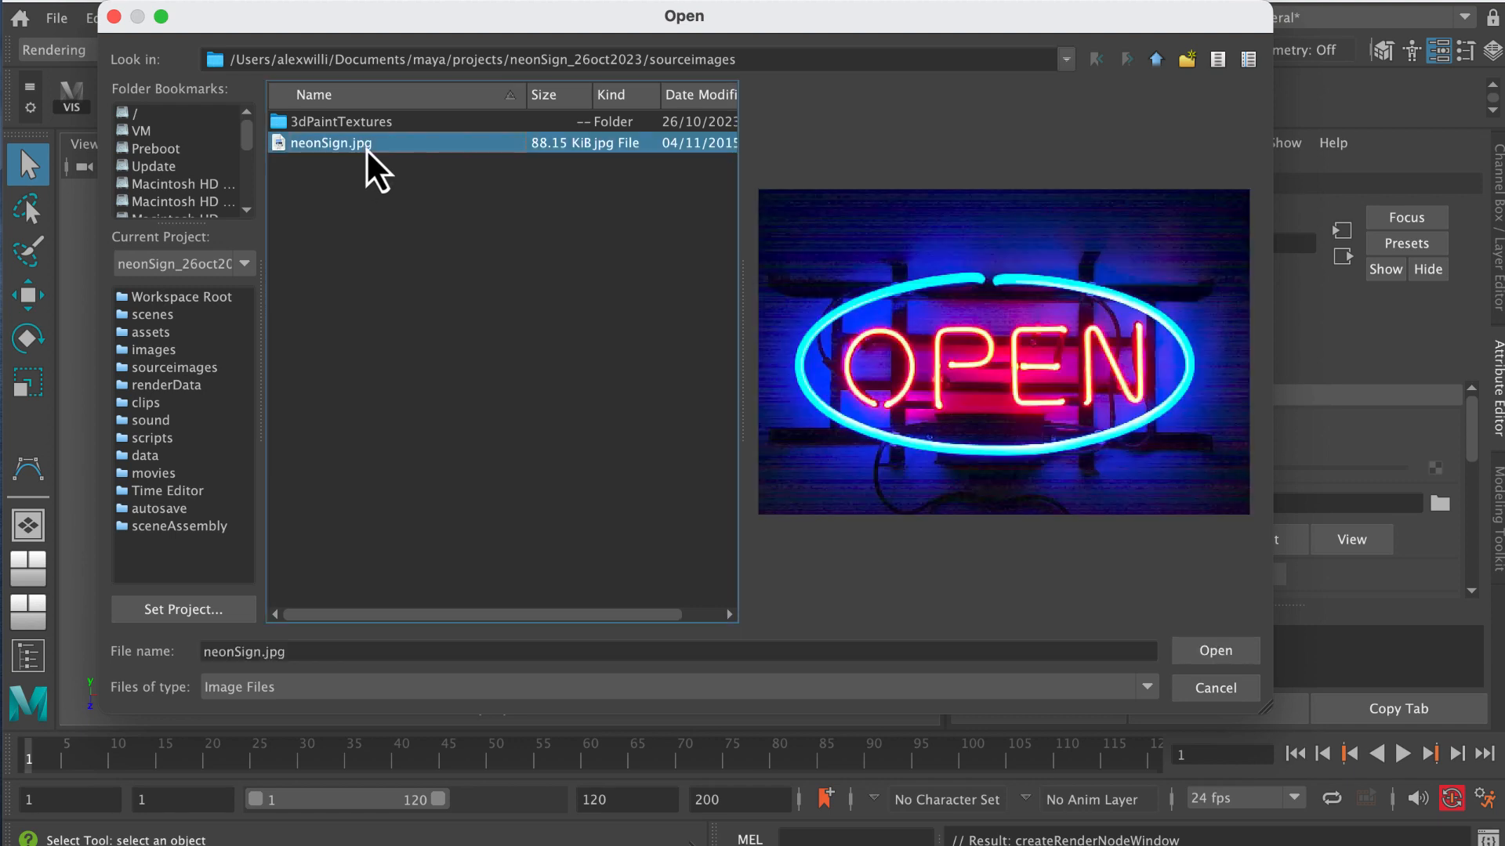
left_click(1214, 651)
Examine the neon sign image on the plane close up from above.
left_click_drag(571, 510, 533, 521, "alt")
middle_click_drag(519, 465, 505, 494, "alt")
right_click_drag(505, 497, 599, 533, "alt")
middle_click_drag(550, 465, 539, 482, "alt")
right_click_drag(553, 480, 634, 496, "alt")
middle_click_drag(576, 490, 582, 487, "alt")
right_click_drag(555, 487, 579, 504, "alt")
middle_click_drag(580, 423, 598, 441, "alt")
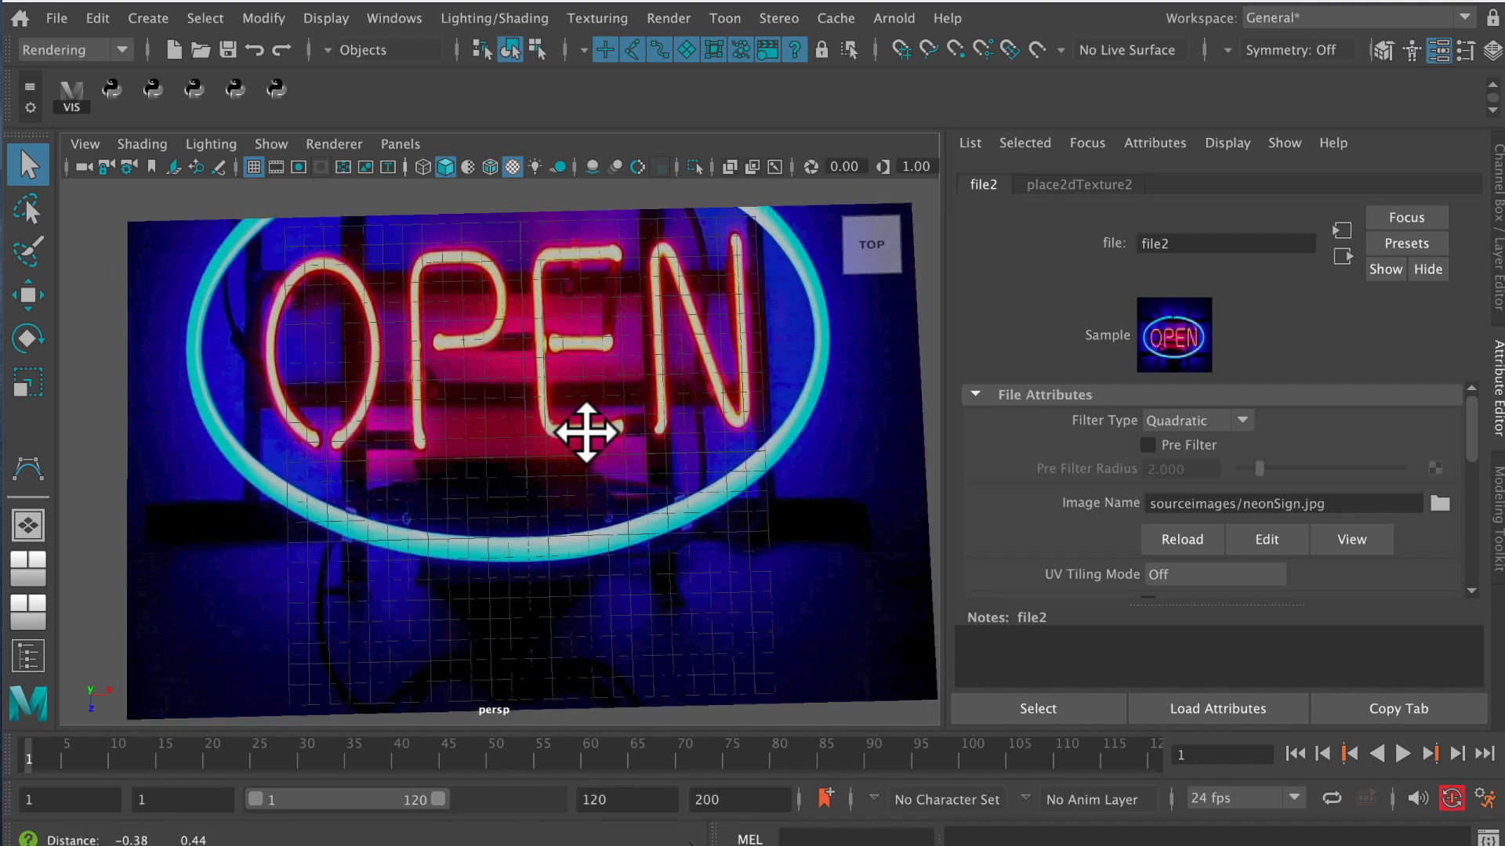
right_click_drag(598, 445, 565, 443, "alt")
left_click_drag(562, 441, 572, 437, "alt")
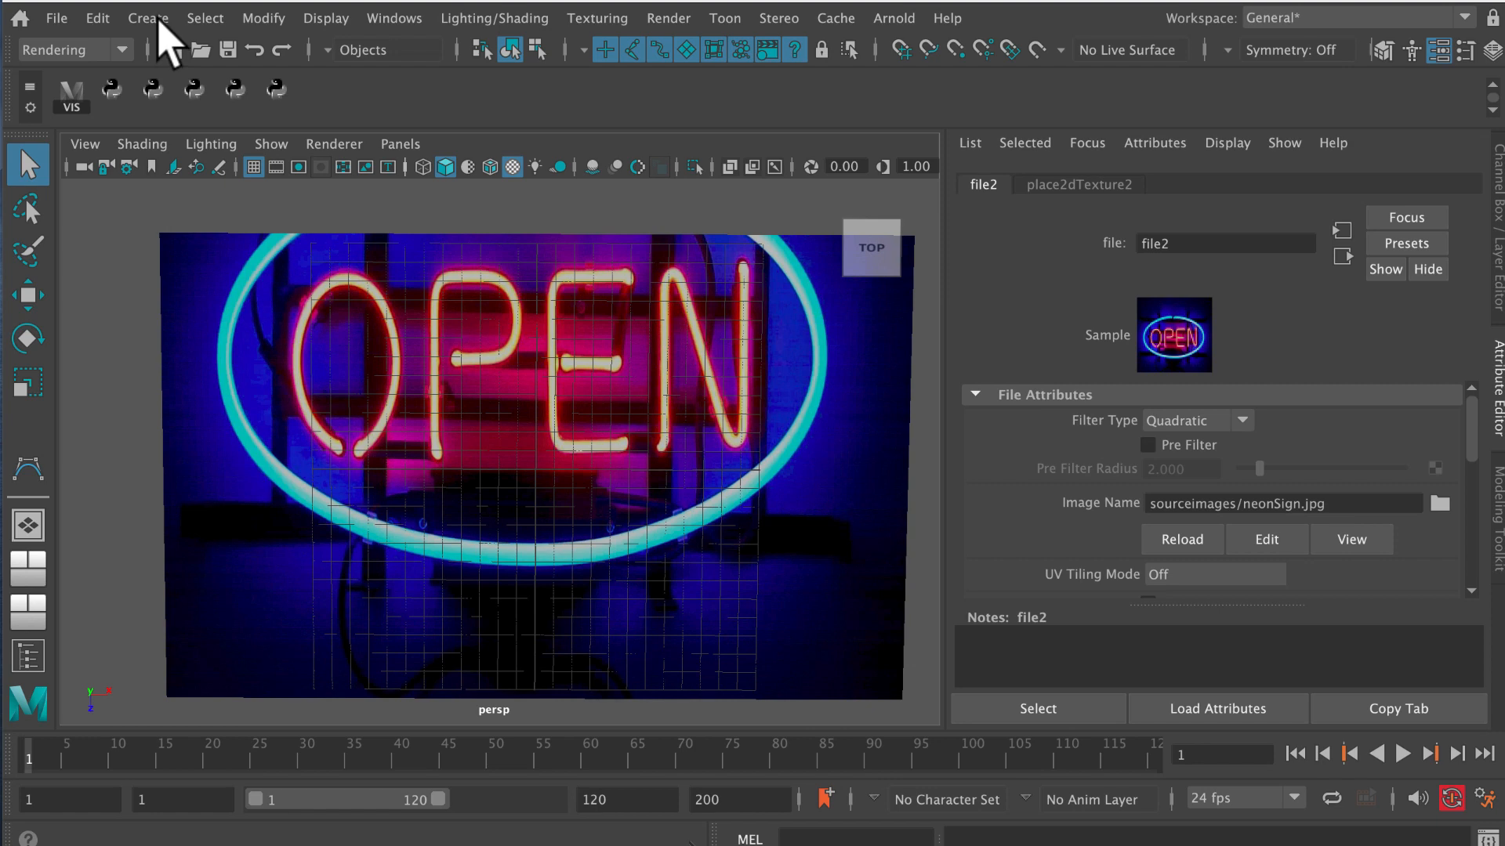
Trace the letter O of the sign with the CV Curve Tool, from one lower end around to the other, and finish the curve.
left_click(159, 18)
mouse_move(228, 197)
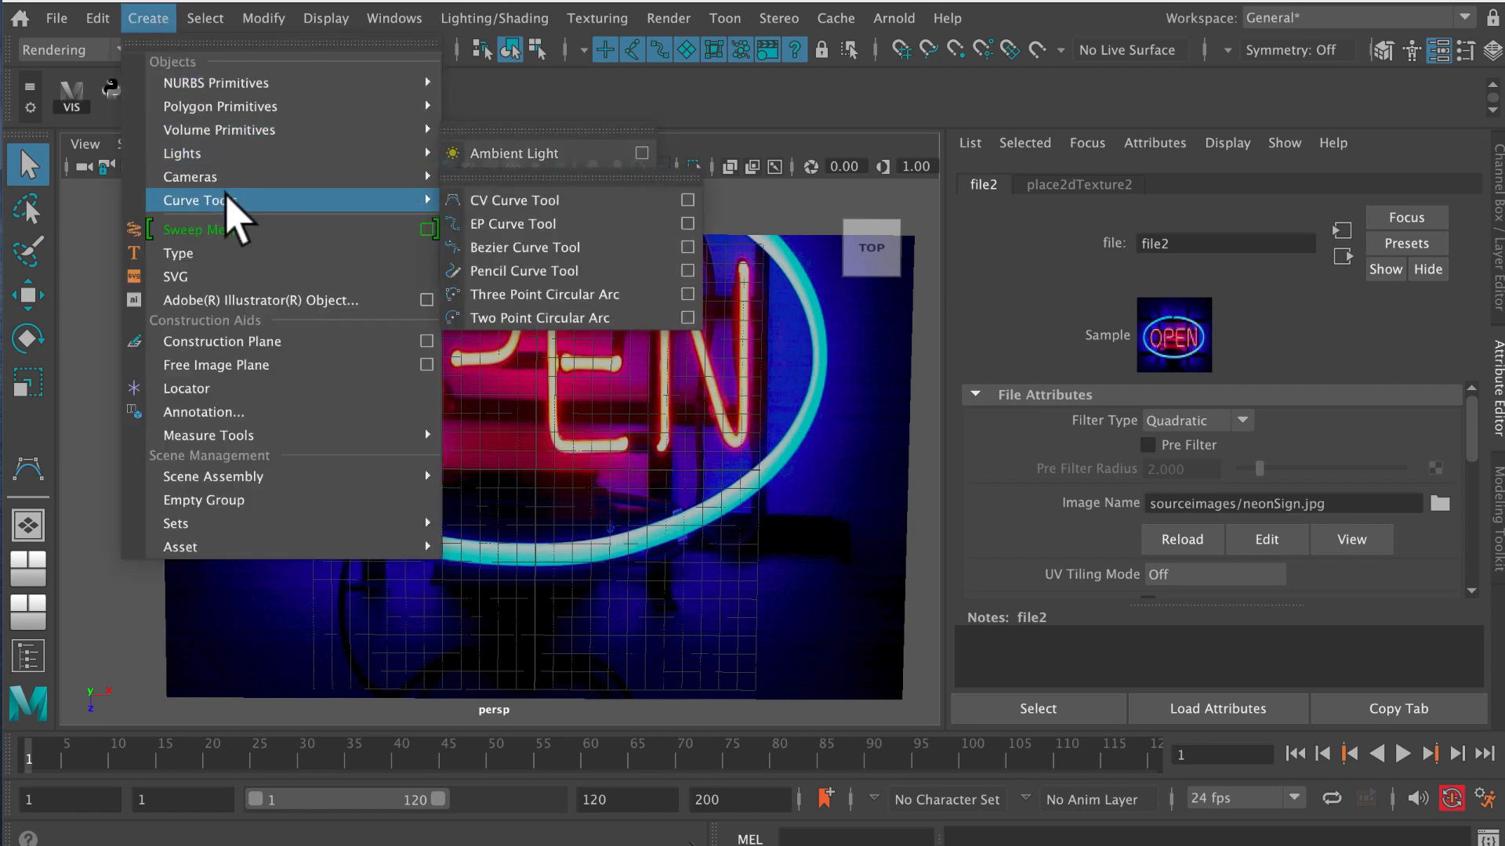
left_click(515, 202)
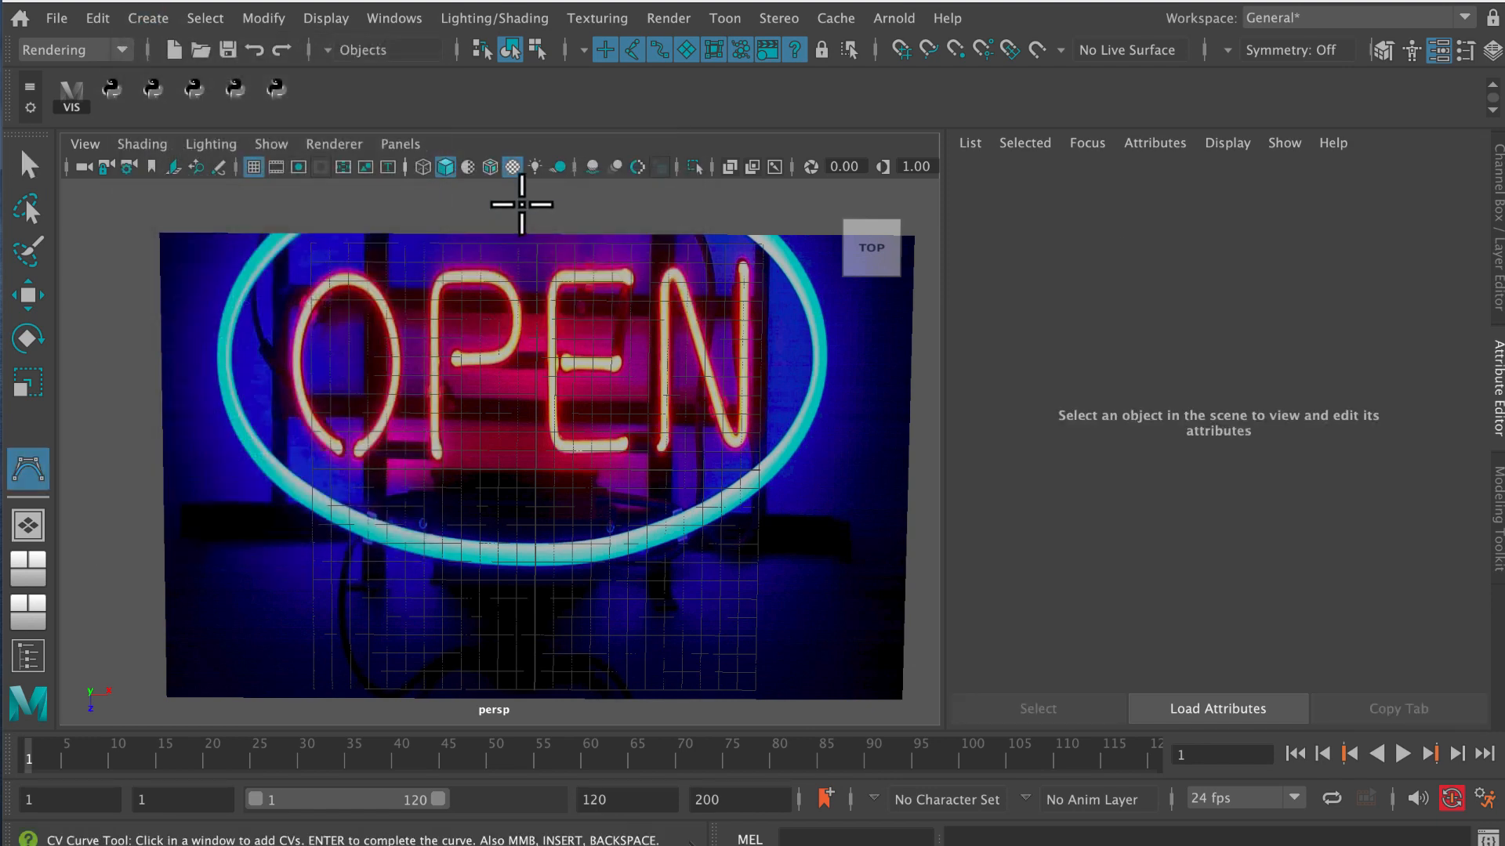
left_click(276, 149)
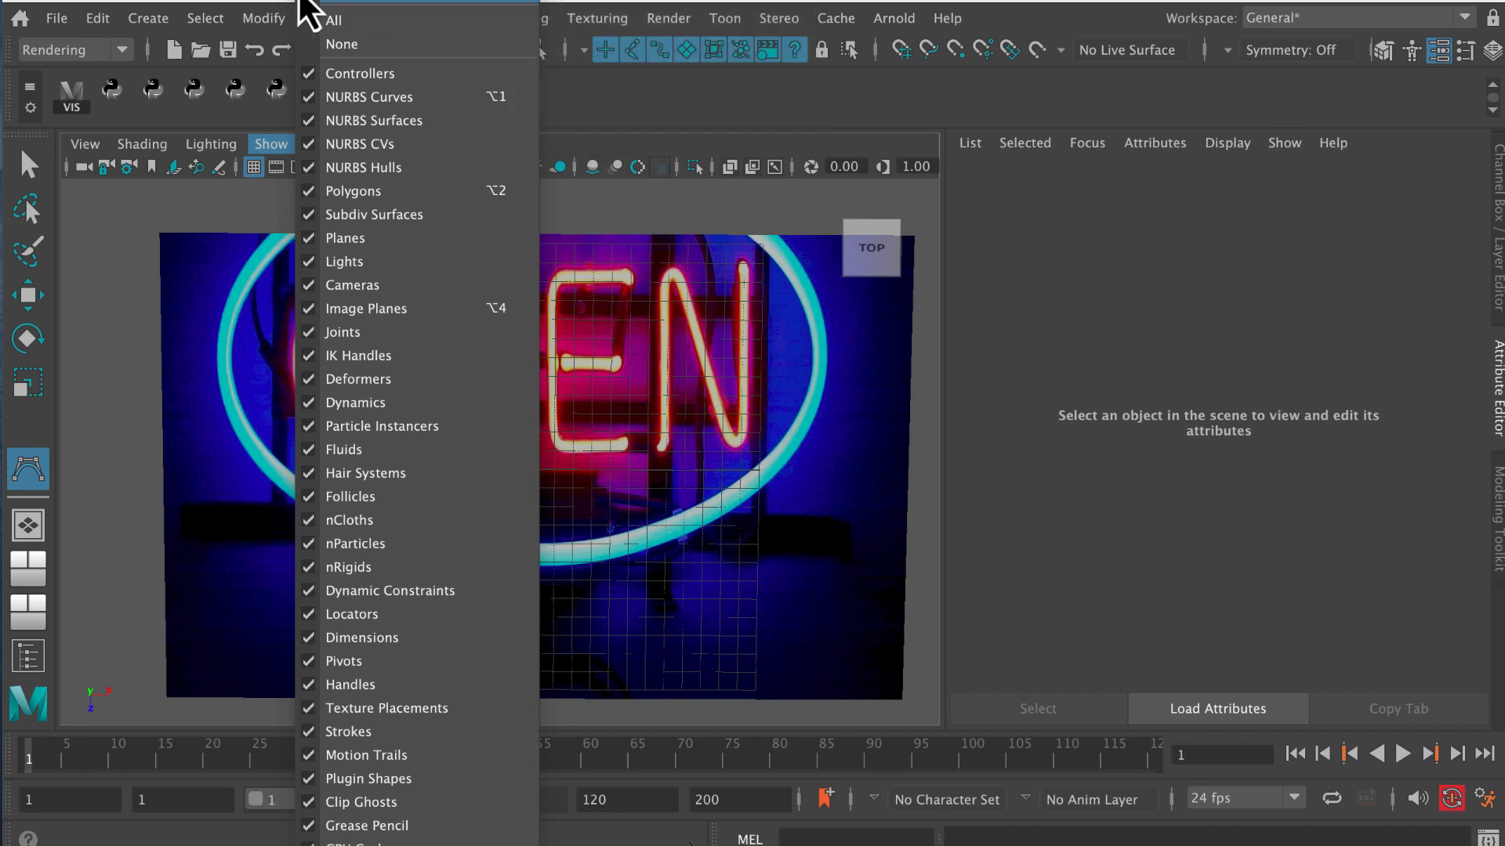
left_click(265, 1)
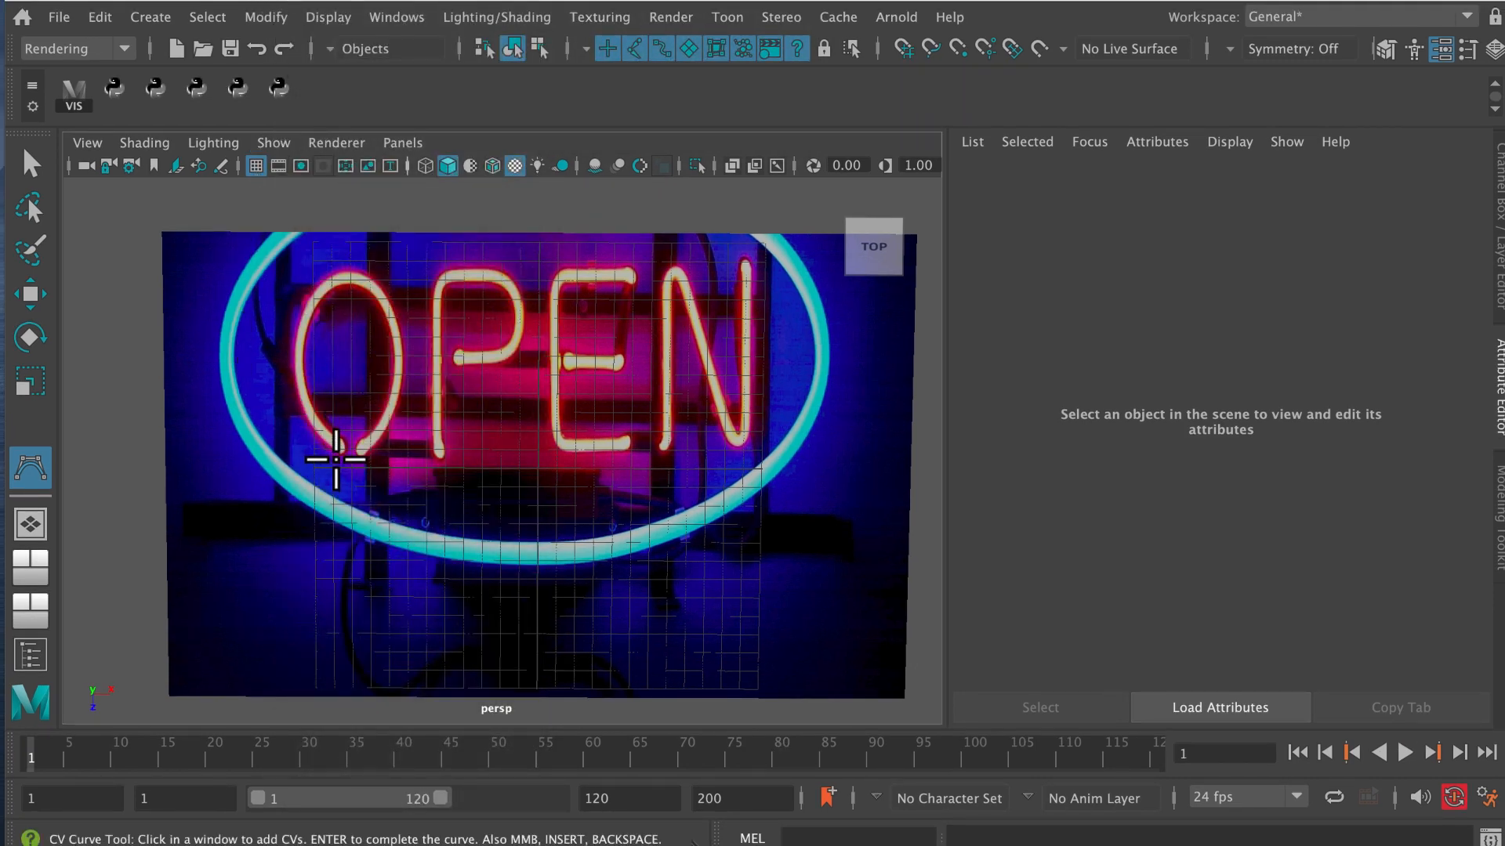
left_click(339, 444)
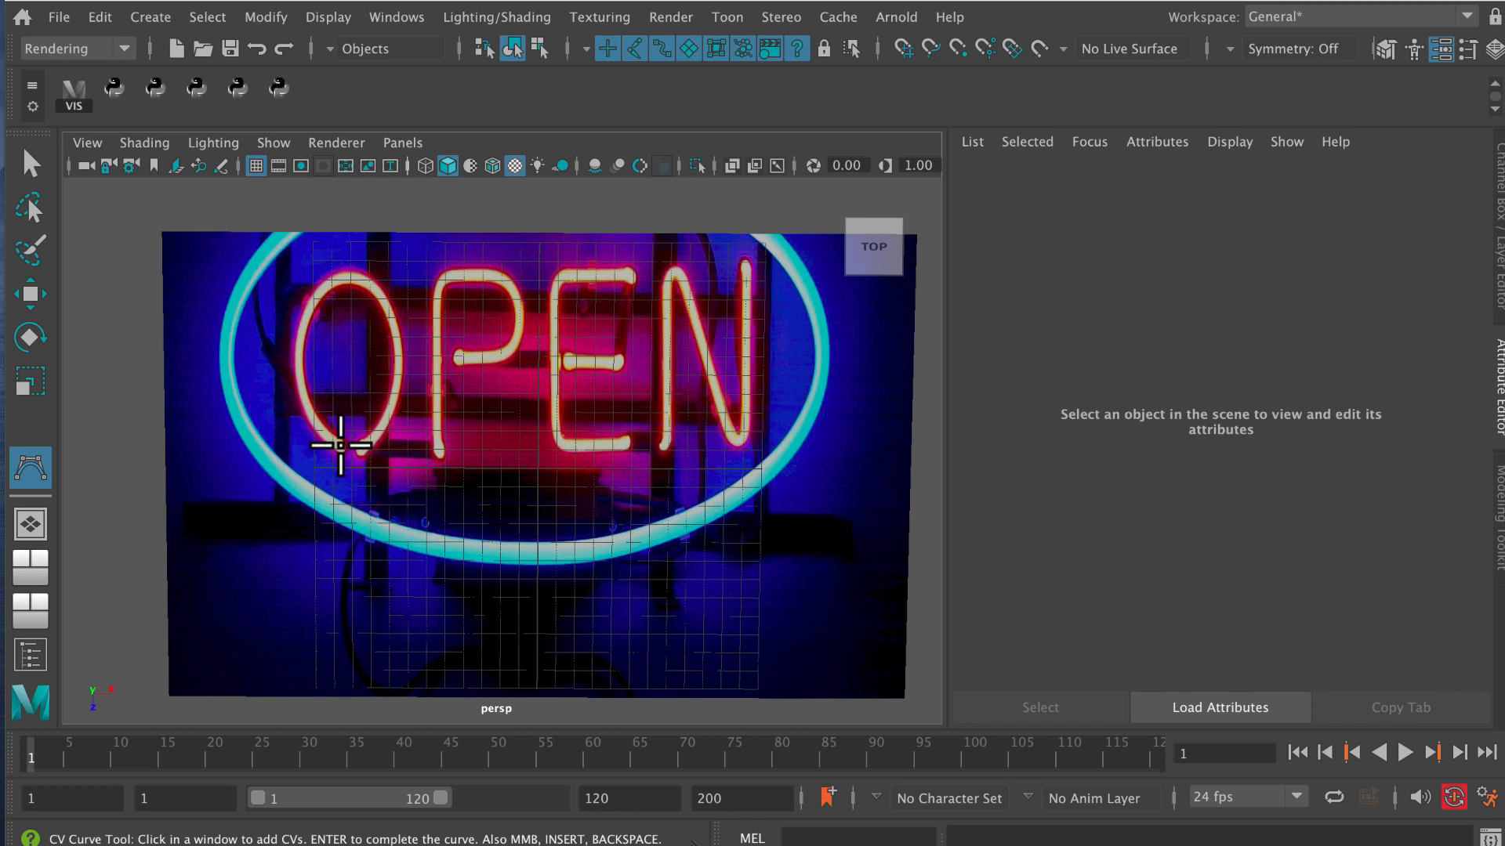
left_click(338, 444)
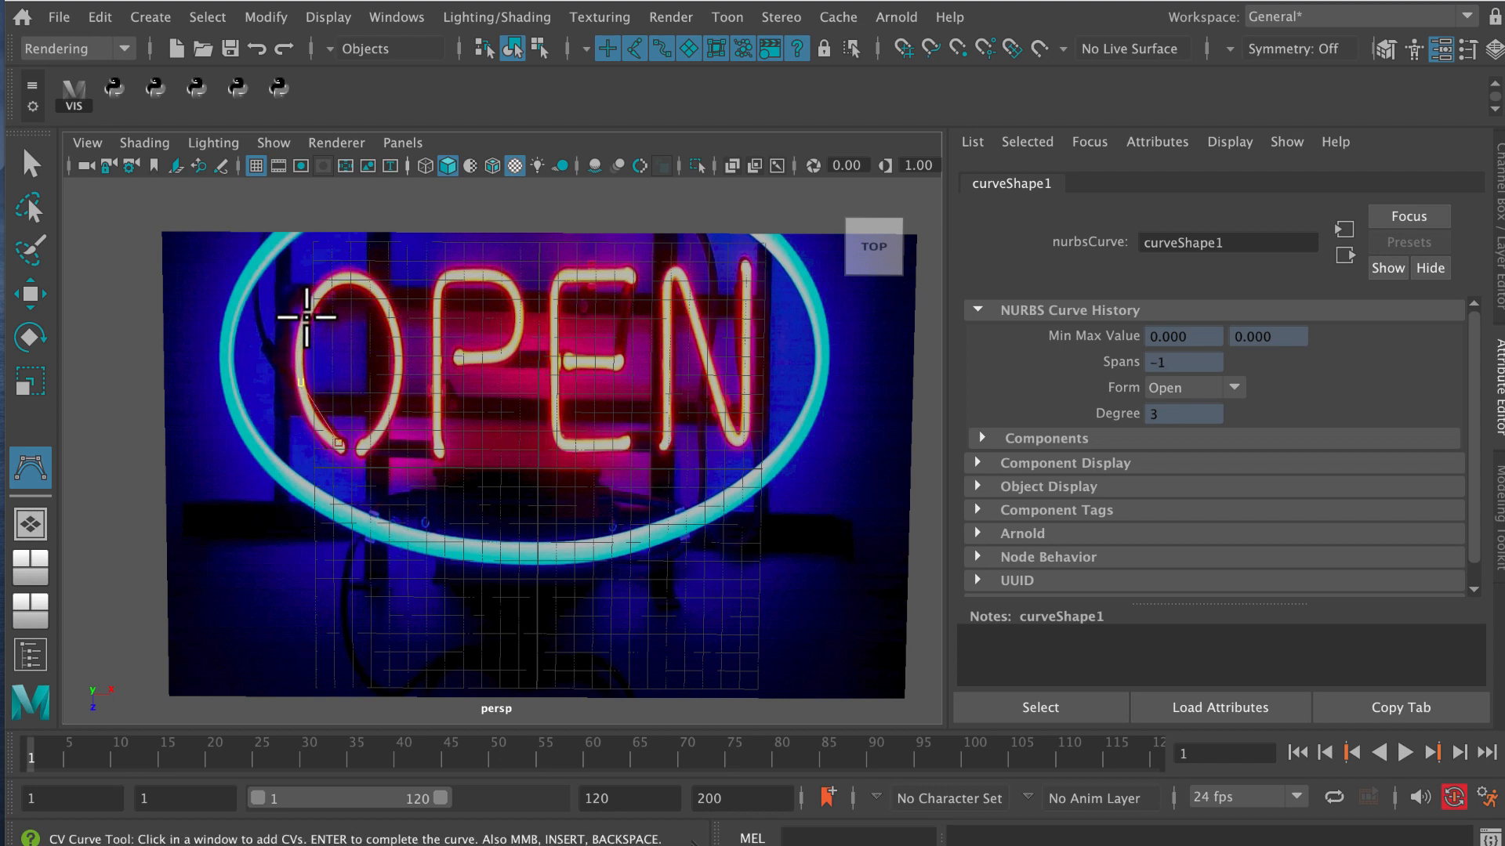
left_click(308, 318)
left_click(350, 278)
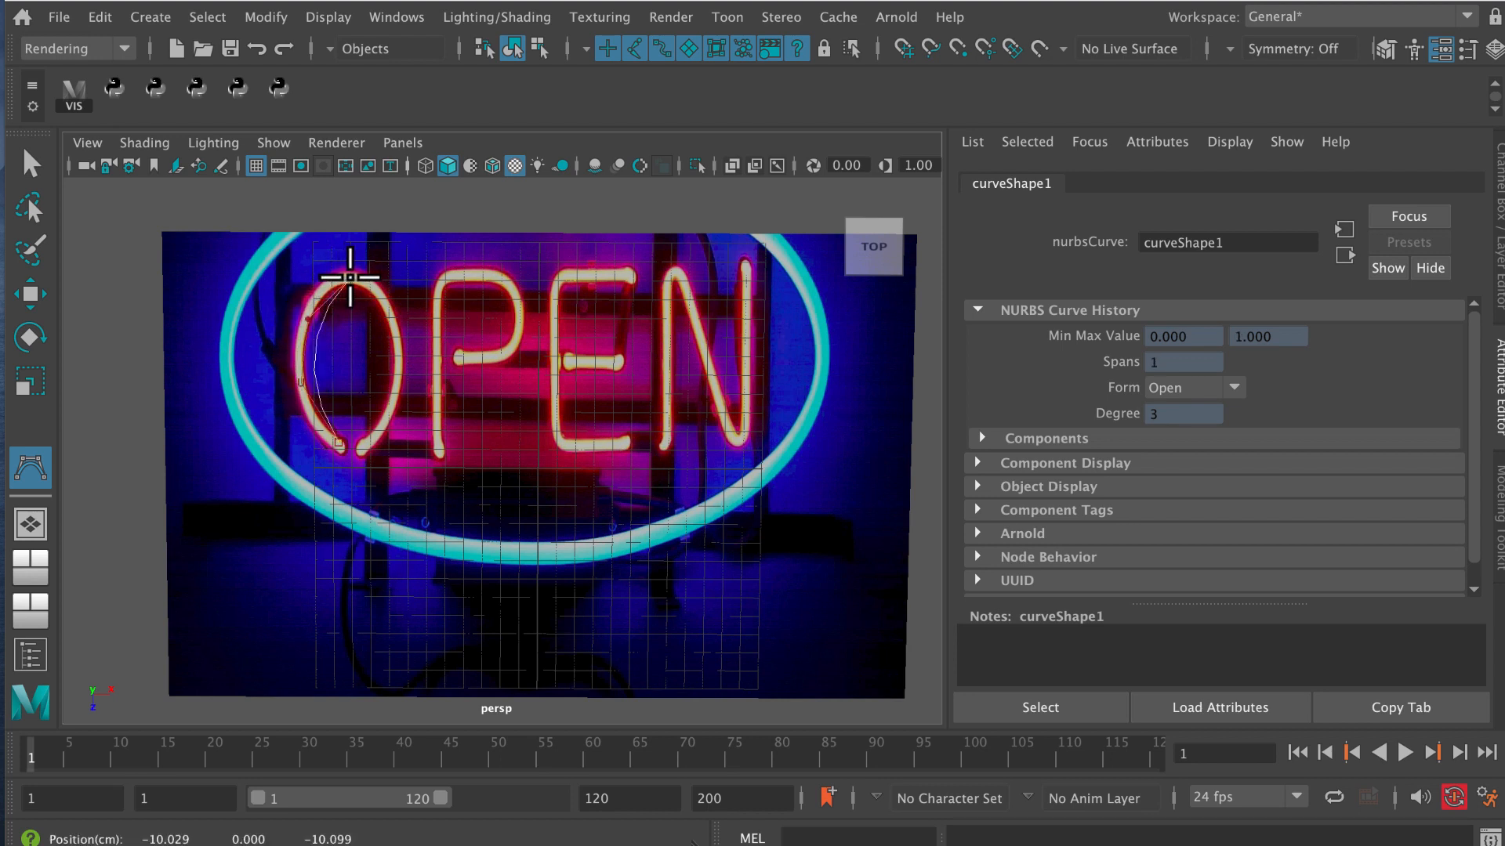
left_click(394, 330)
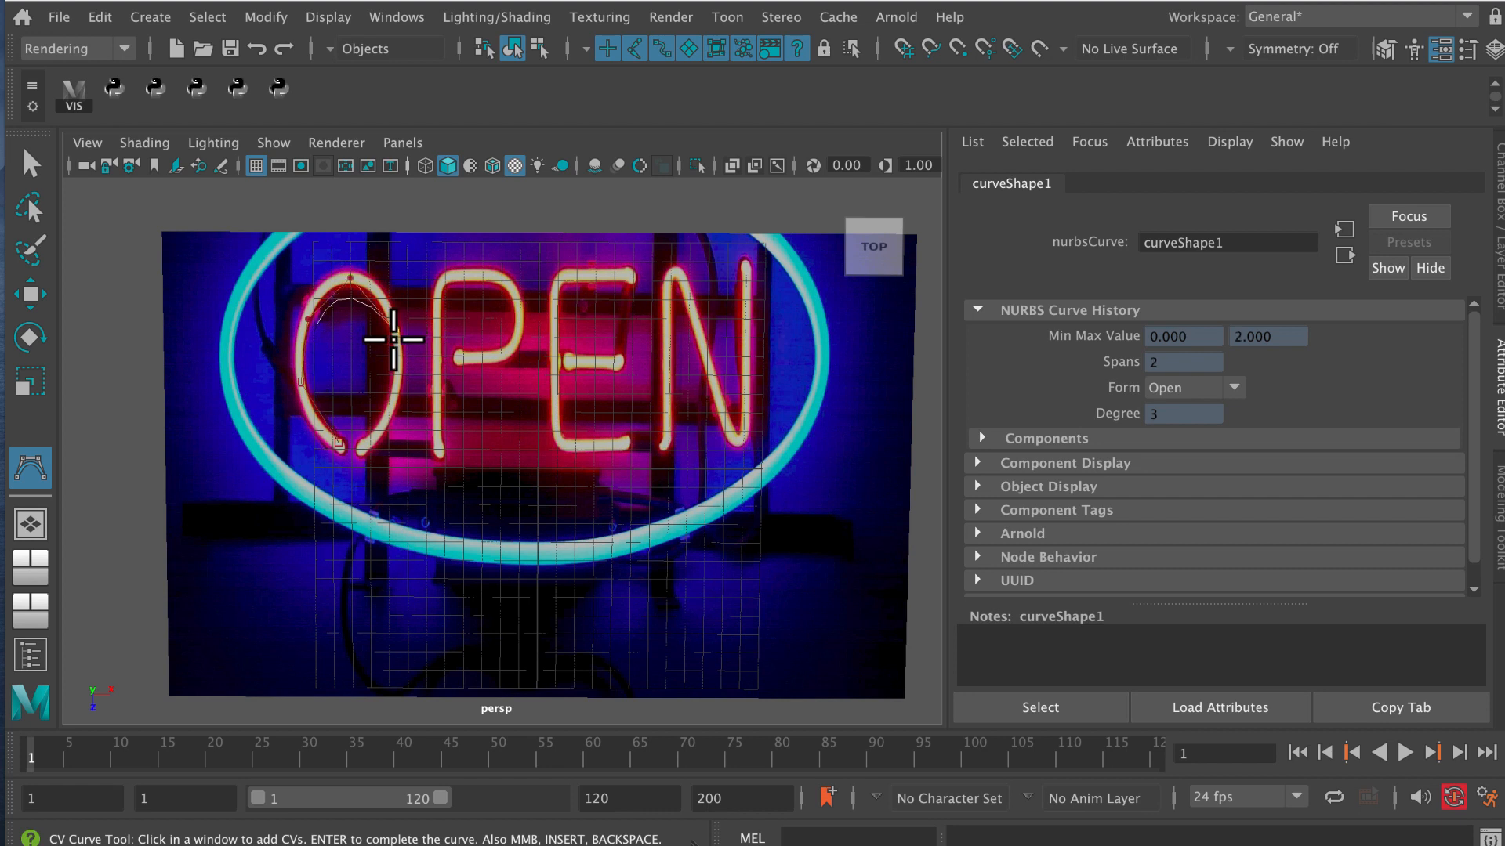
left_click(393, 396)
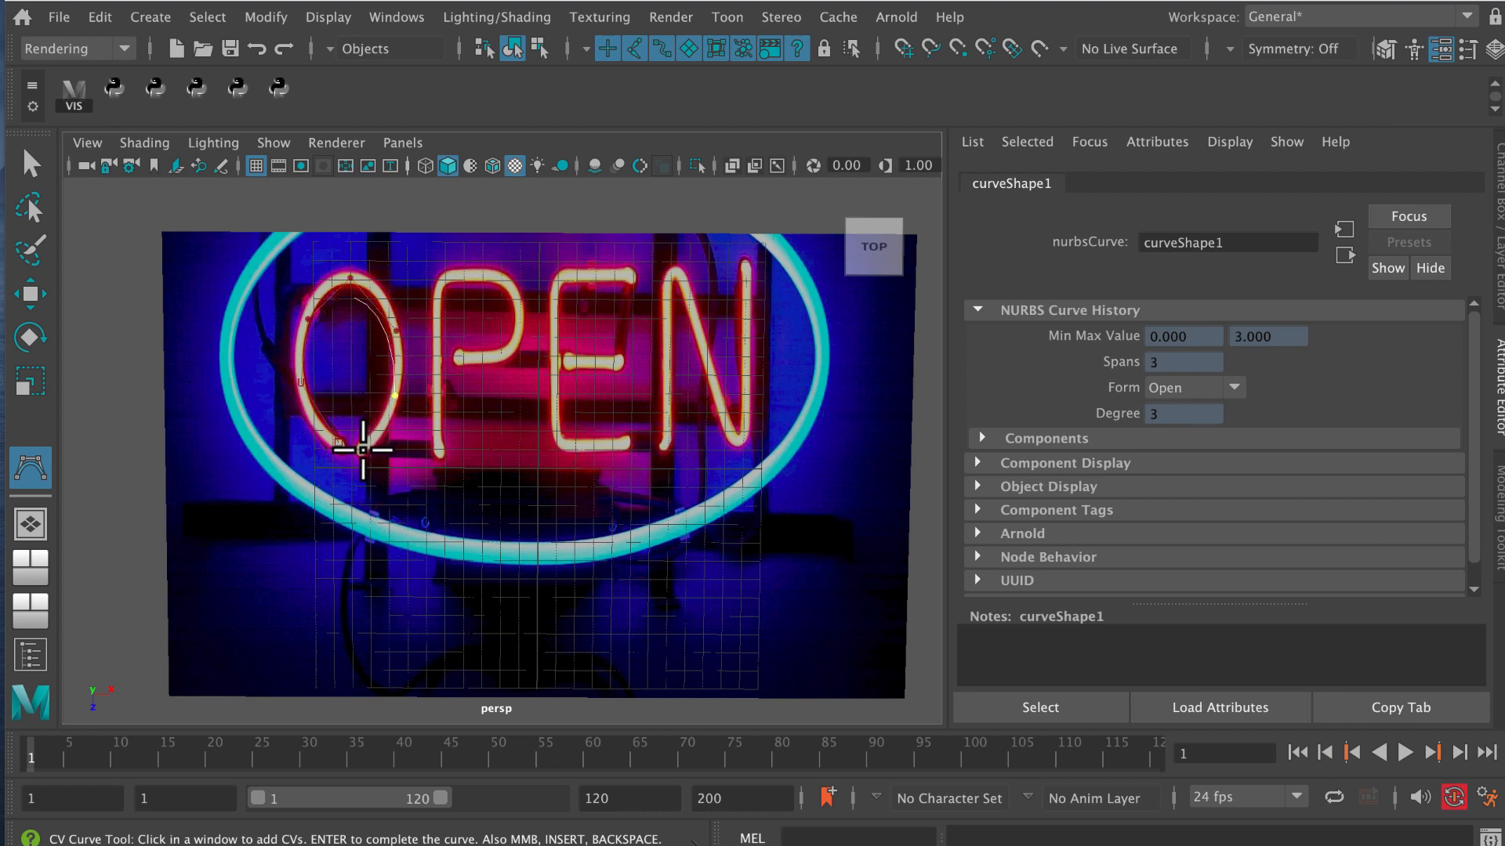
left_click(364, 469)
key("q")
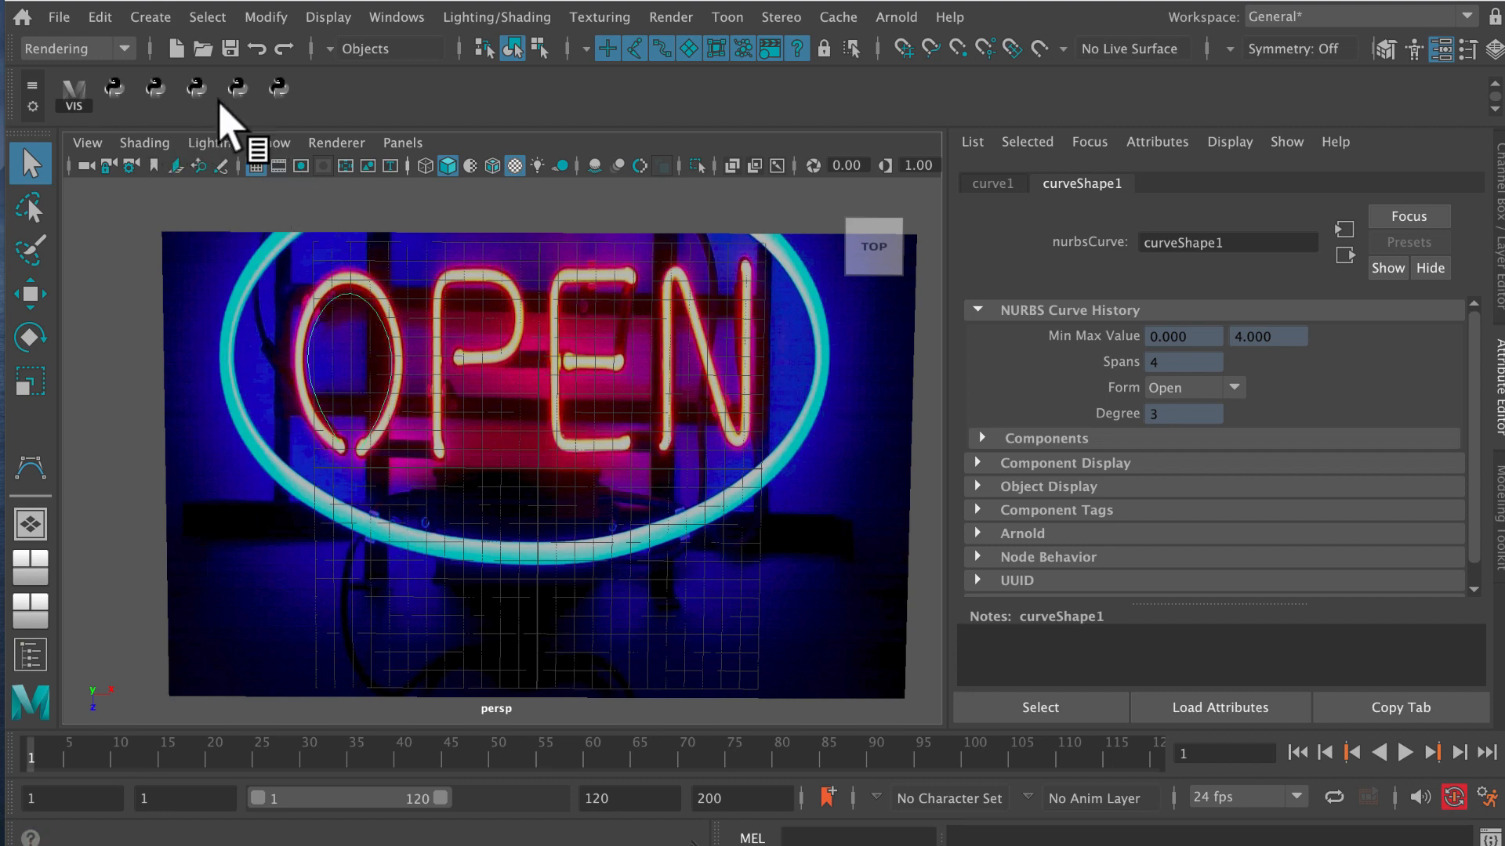
Trace the letter P with a new CV curve, from the foot of its stem around the bowl, and finish the curve.
left_click(162, 20)
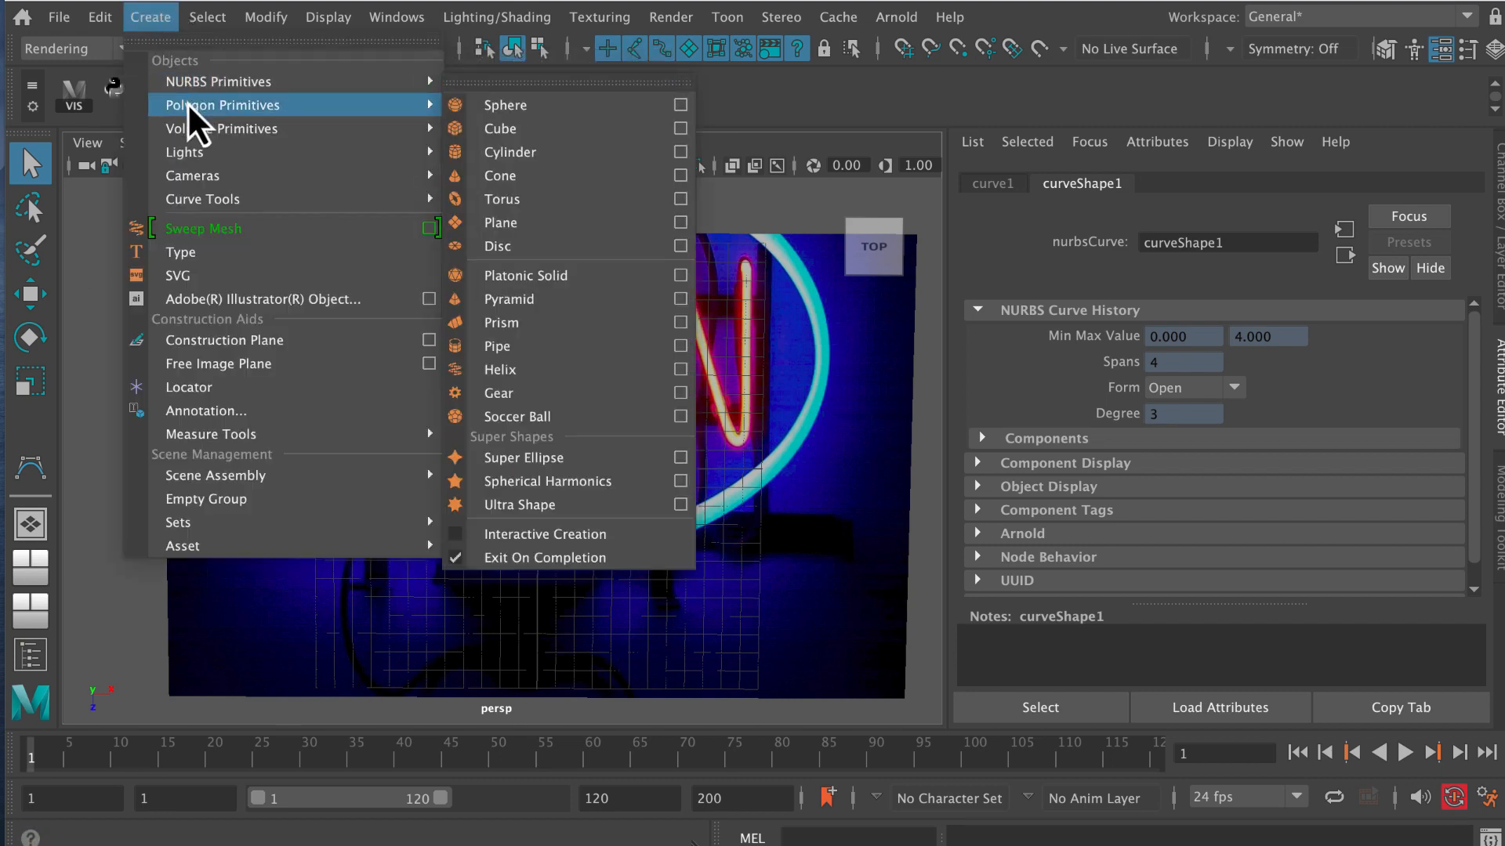
mouse_move(216, 202)
left_click(490, 199)
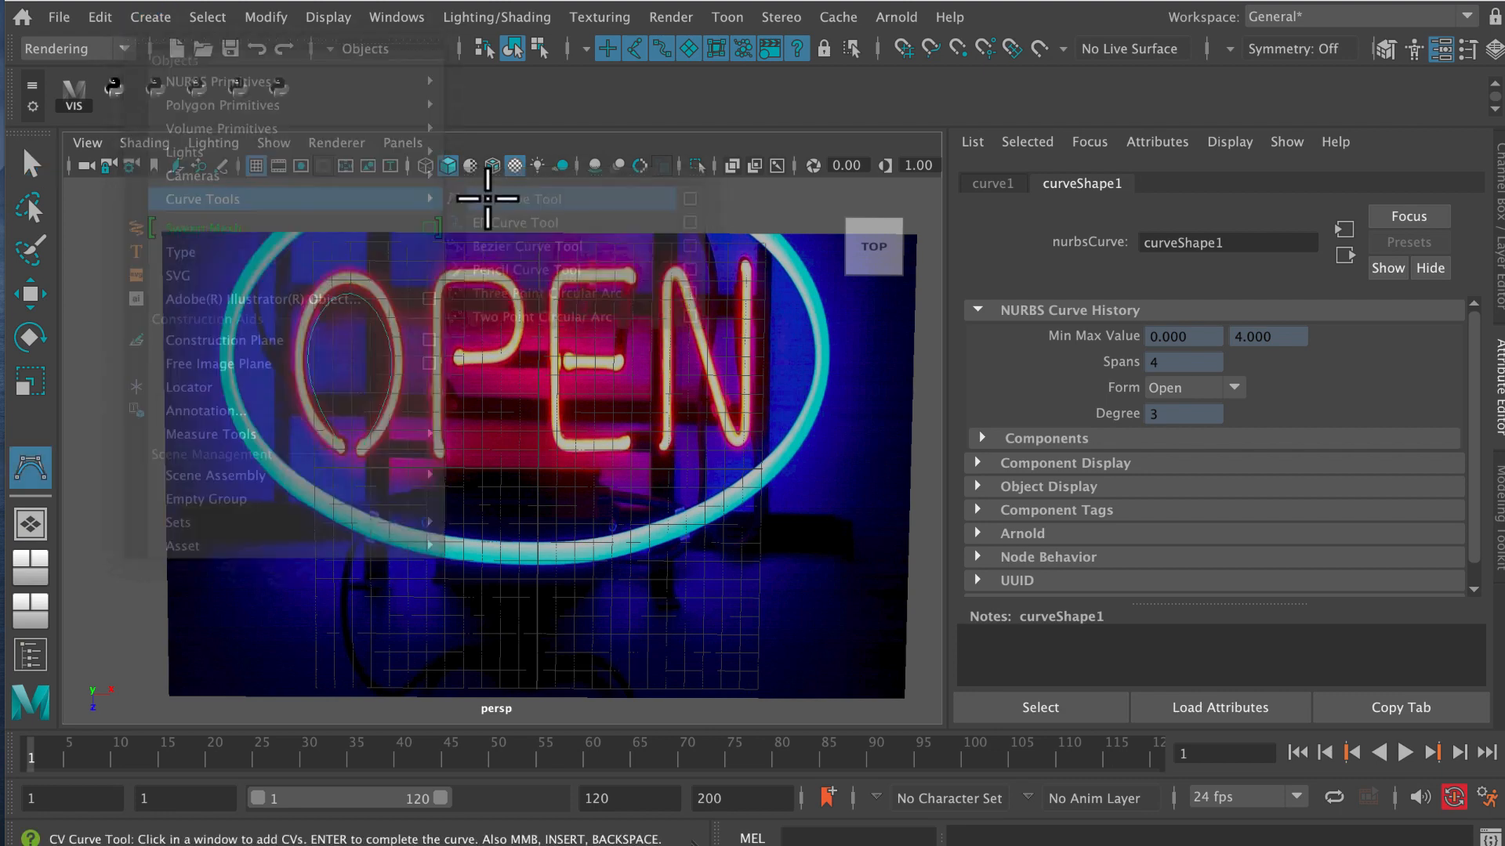
left_click(439, 453)
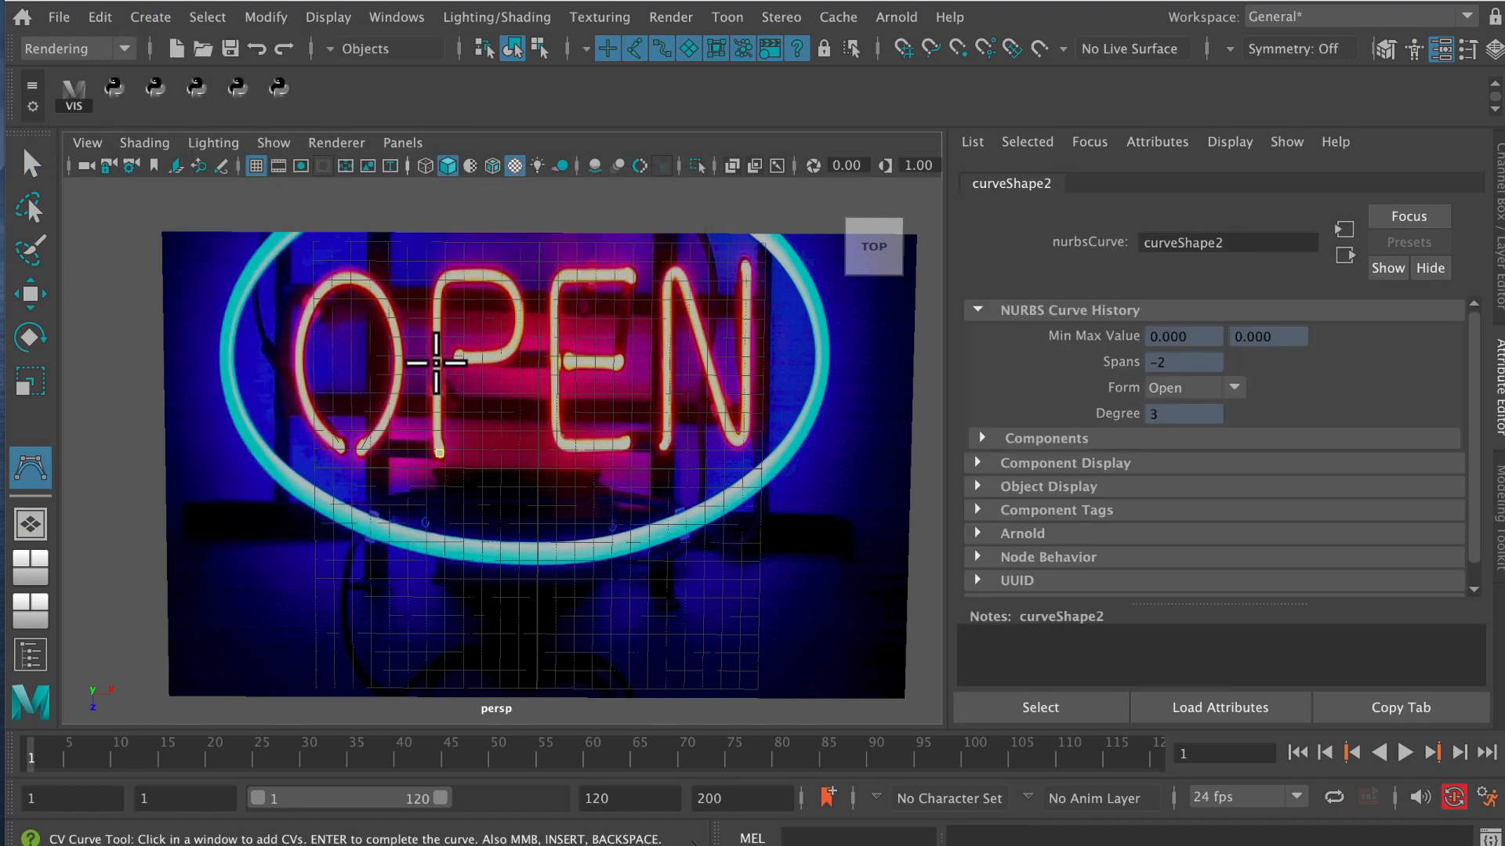
left_click(437, 361)
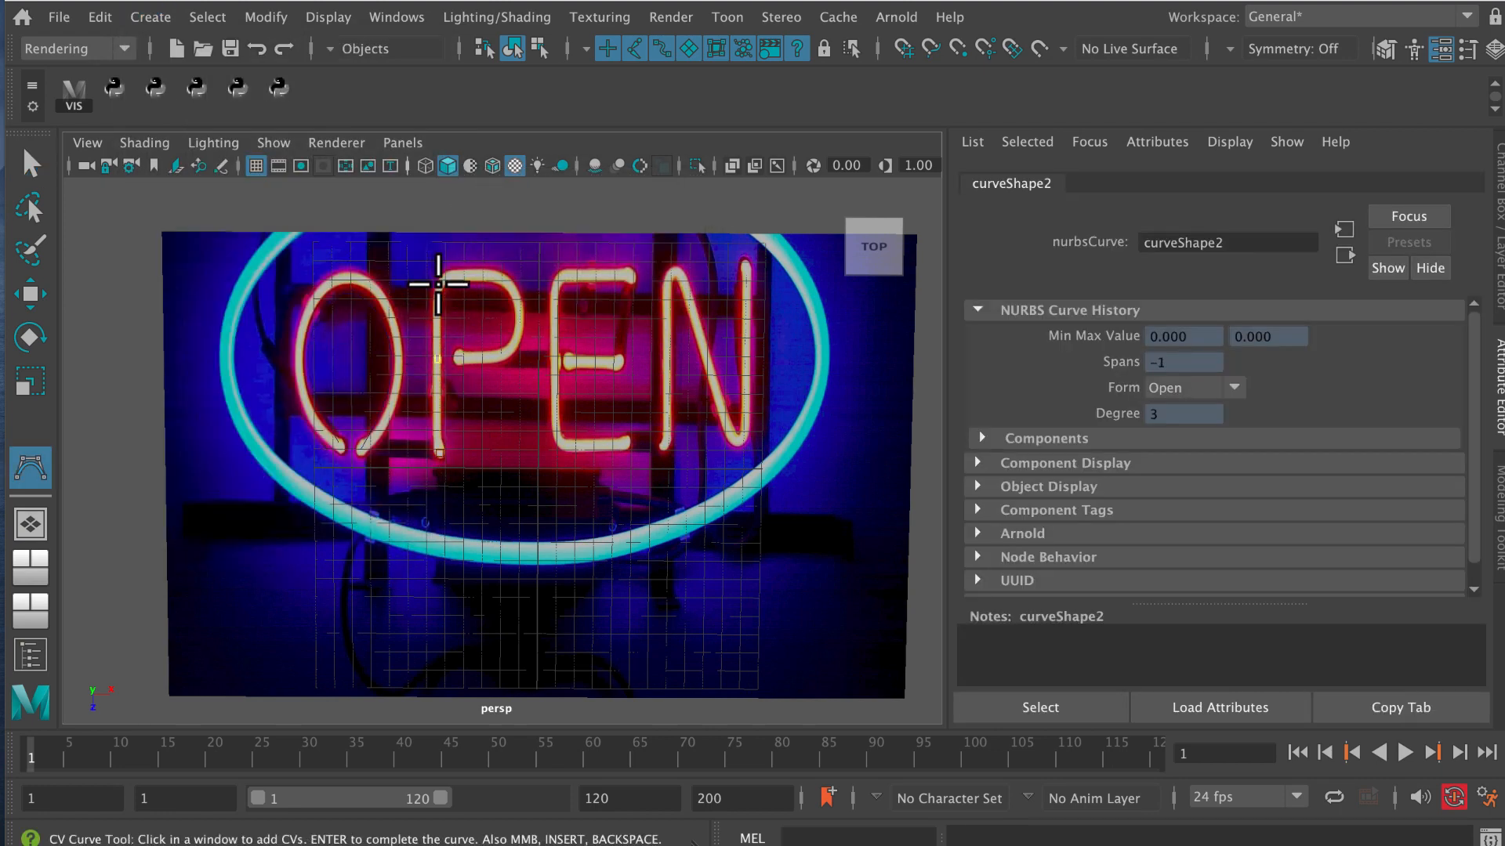
left_click(439, 278)
left_click(503, 277)
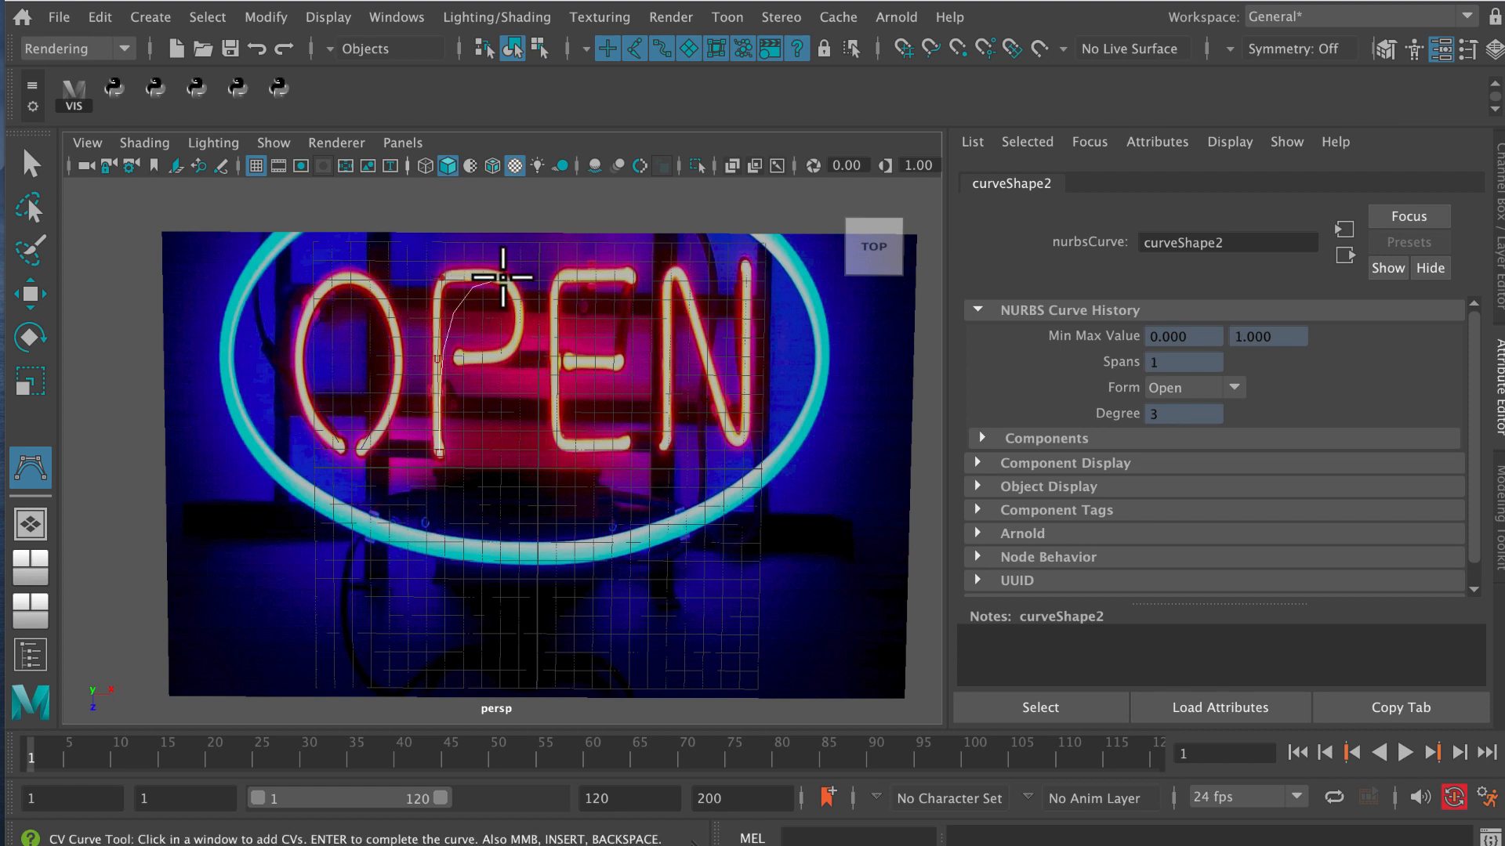
left_click(519, 318)
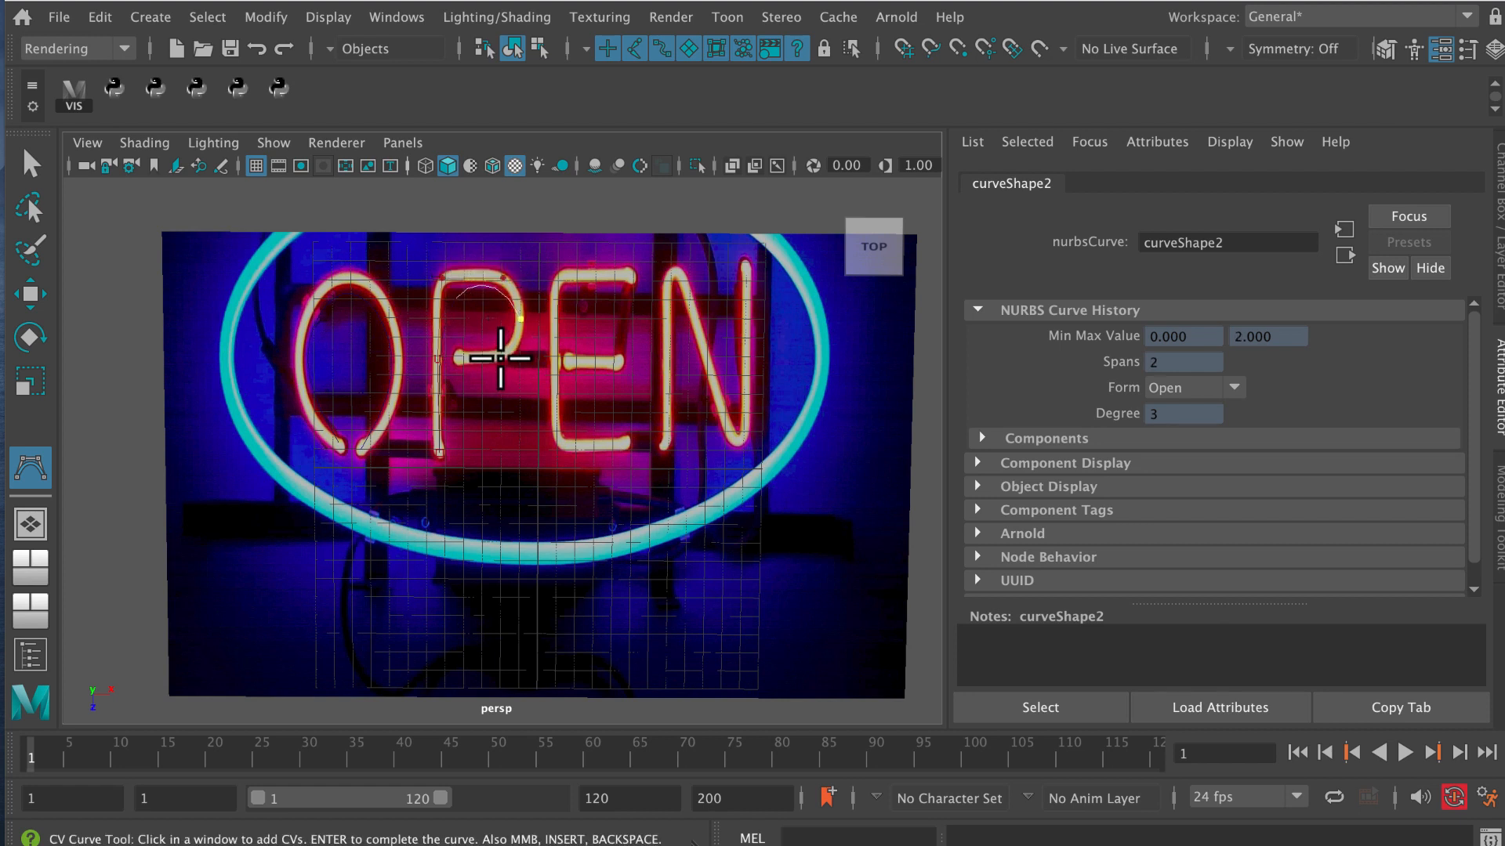
left_click(500, 358)
left_click(458, 358)
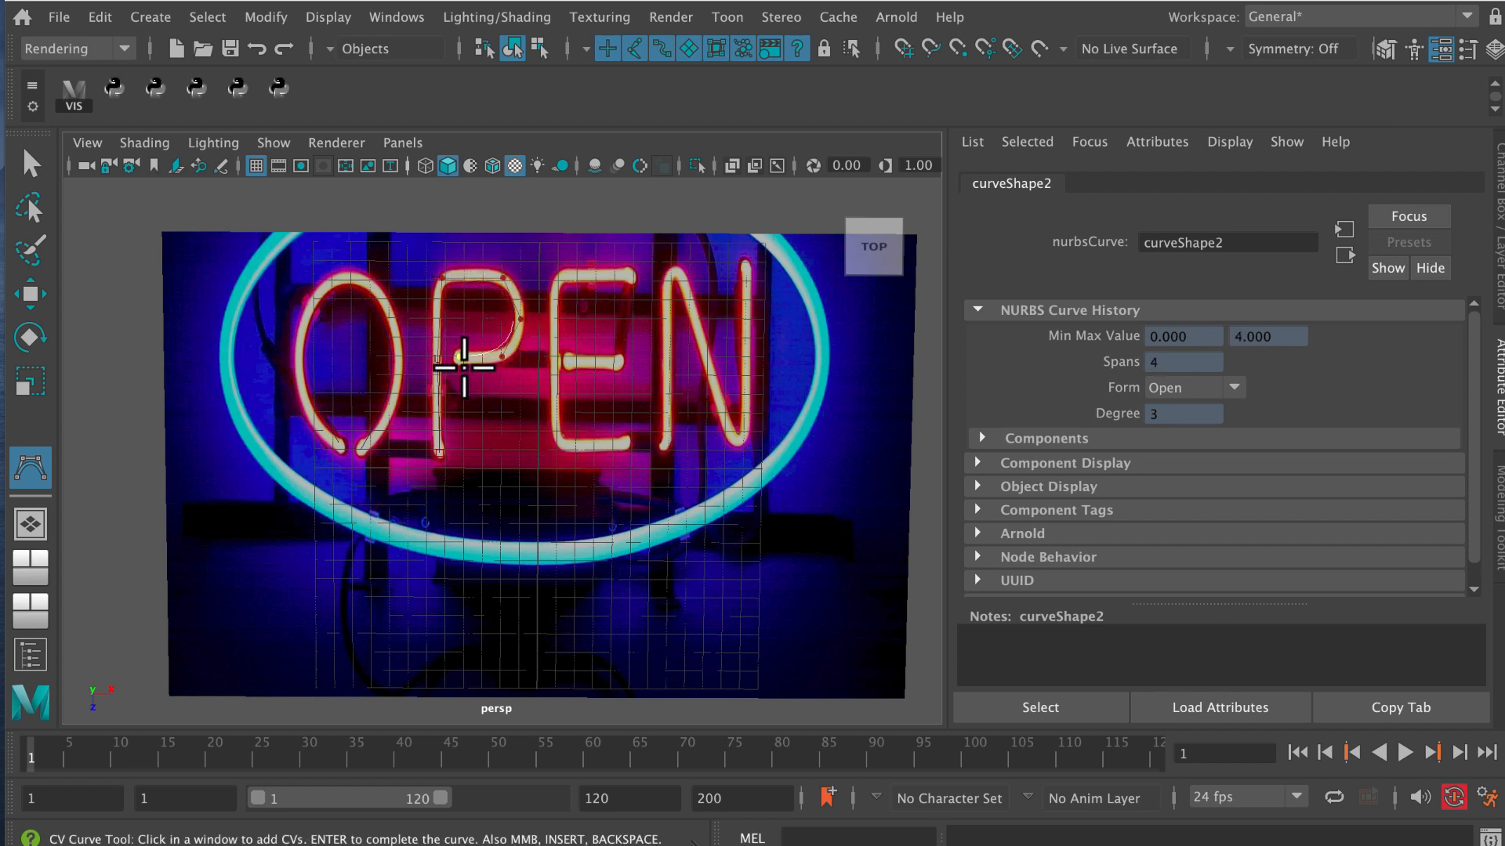
key("q")
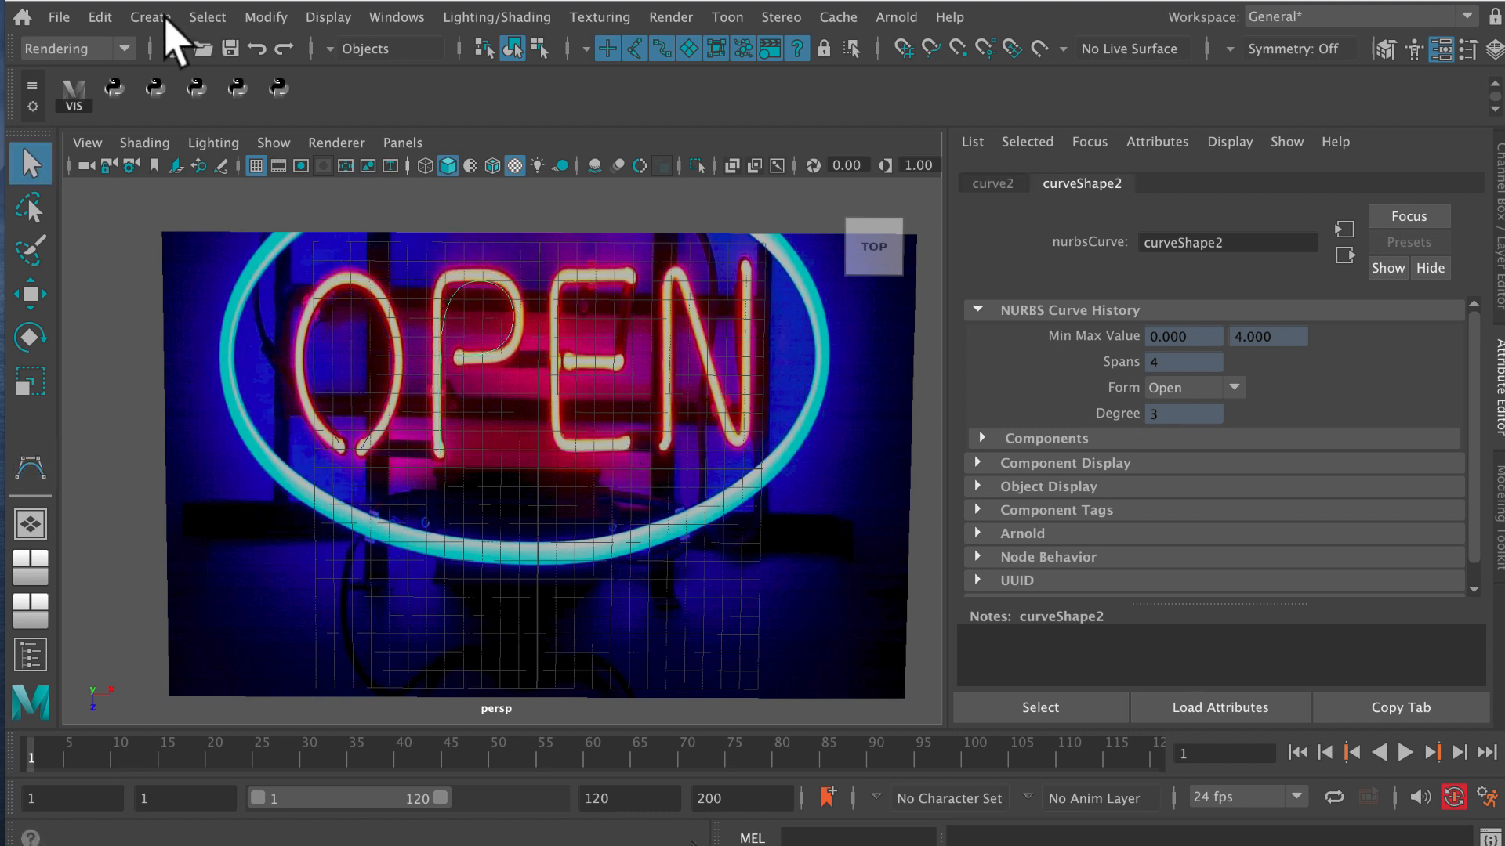
Trace the outer C-shape of the letter E with a new CV curve, from its lower arm up to its upper arm, and finish it.
left_click(153, 17)
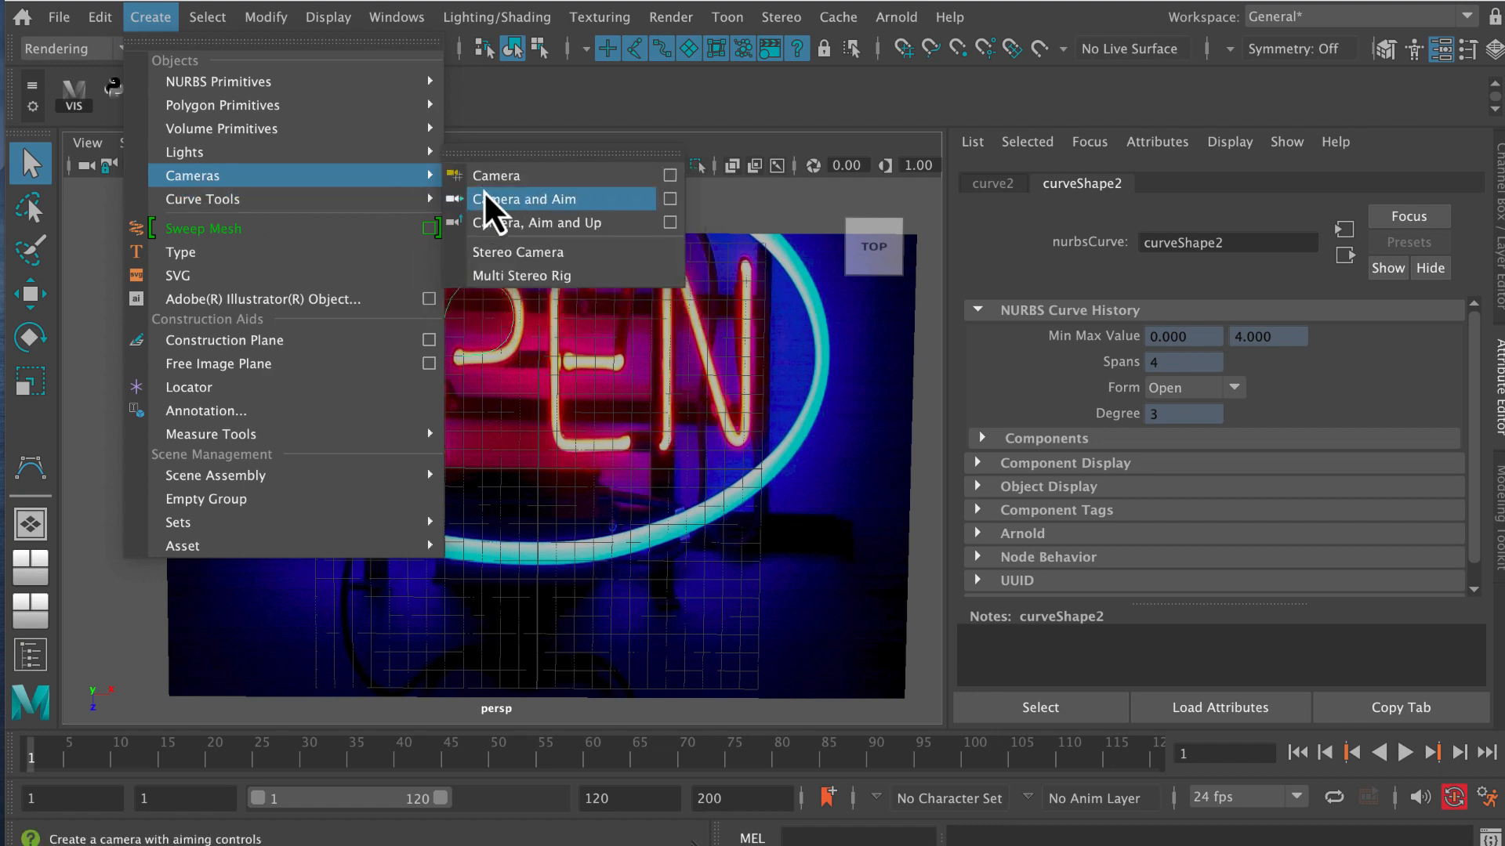
mouse_move(422, 206)
left_click(492, 199)
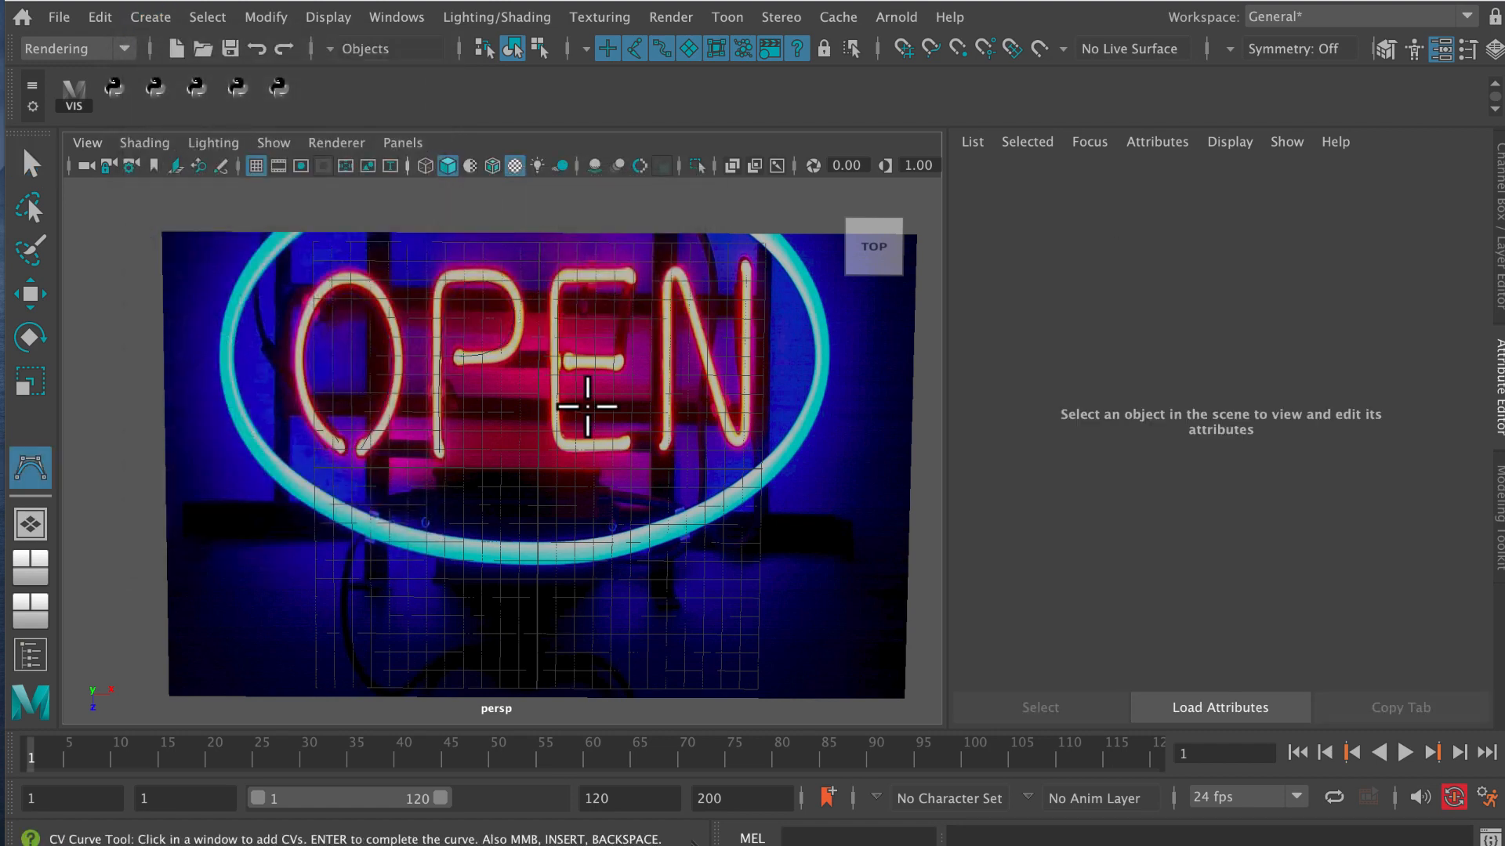
left_click(626, 445)
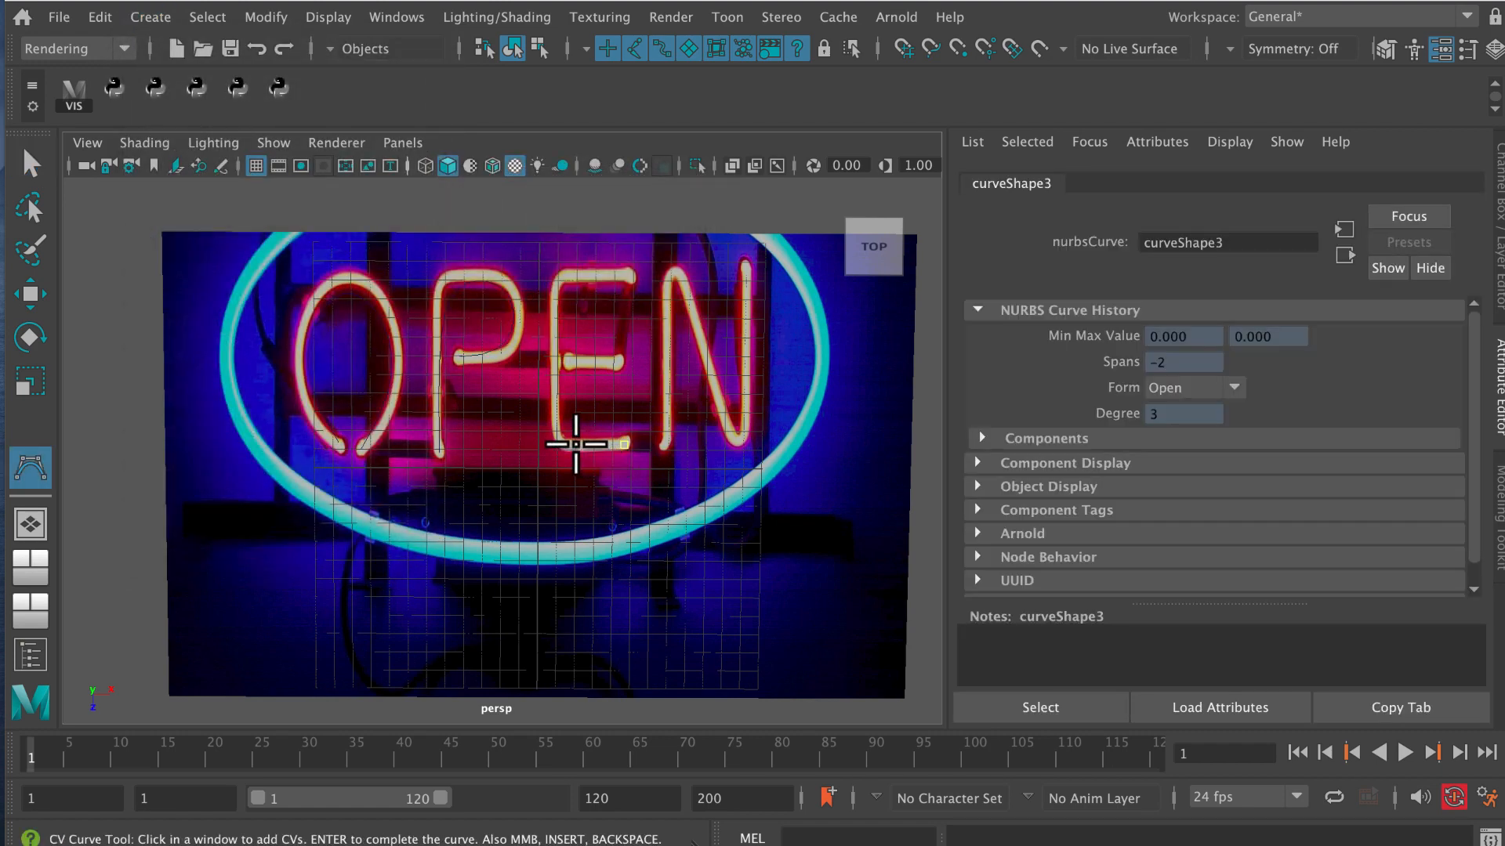
left_click(565, 446)
left_click(555, 430)
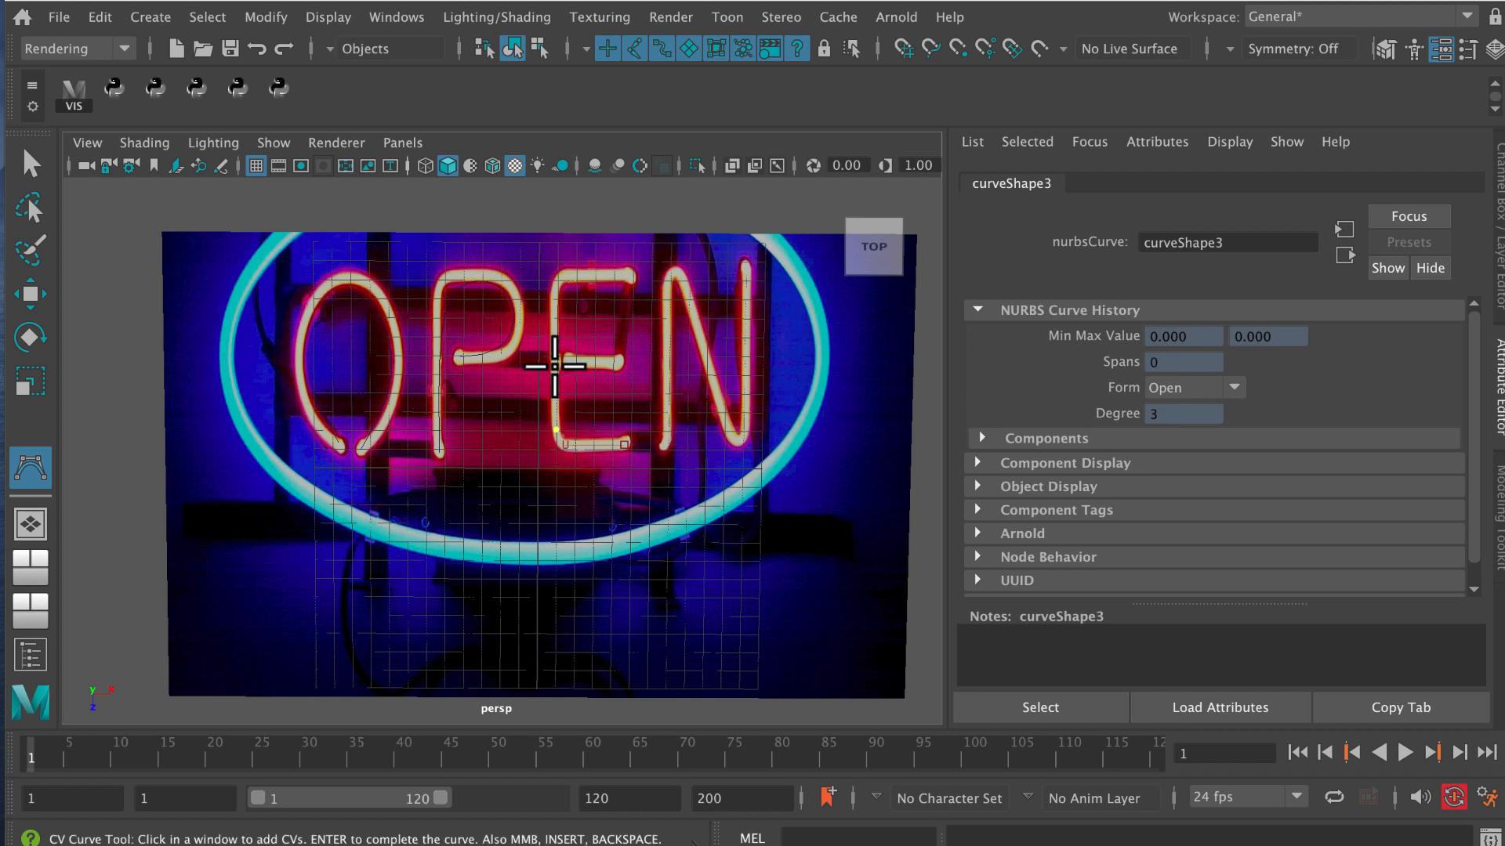
left_click(554, 290)
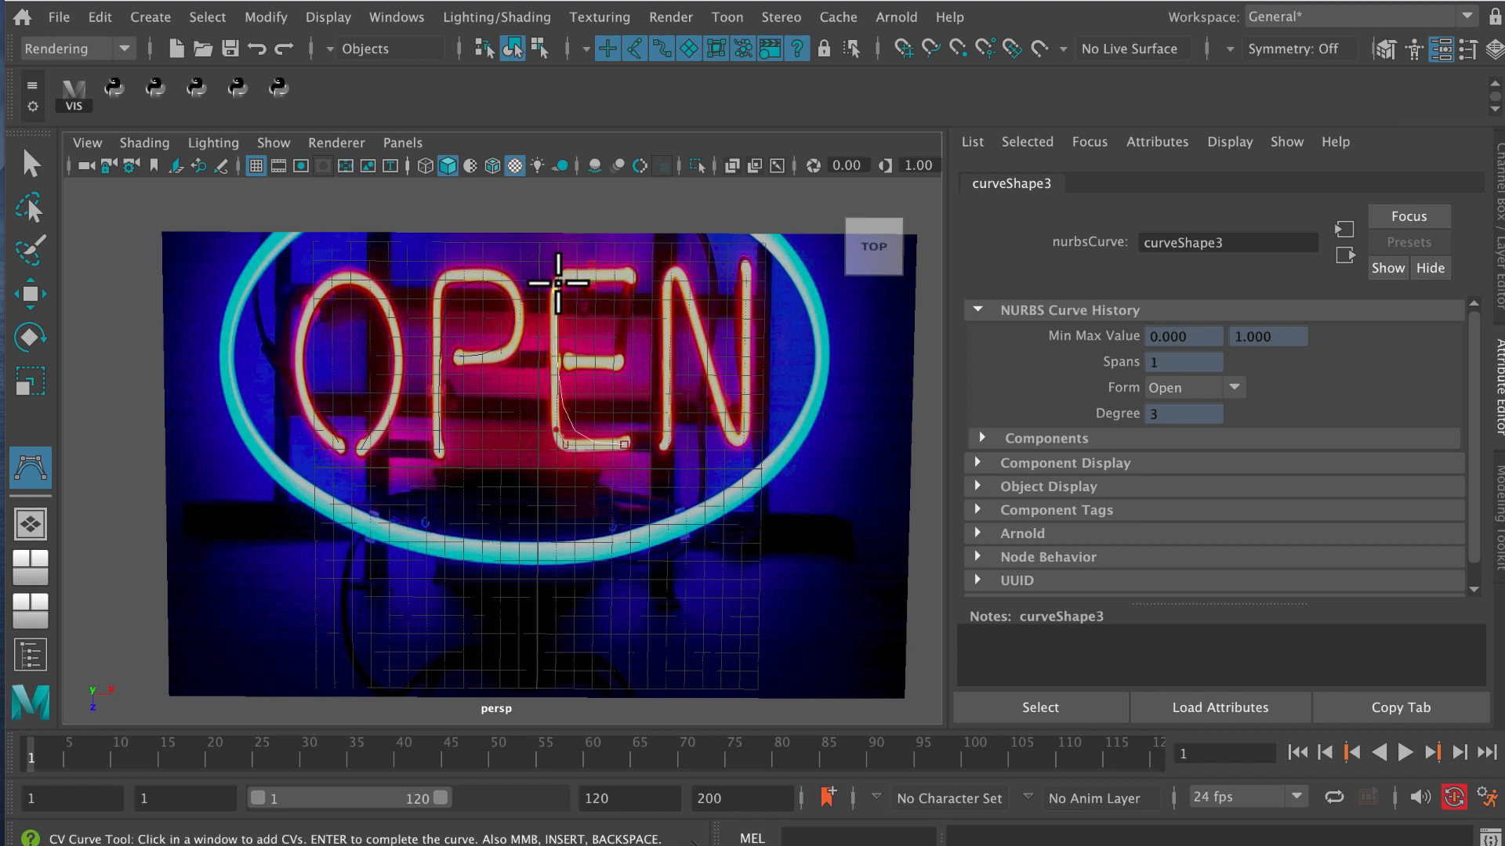
left_click(566, 274)
left_click(630, 276)
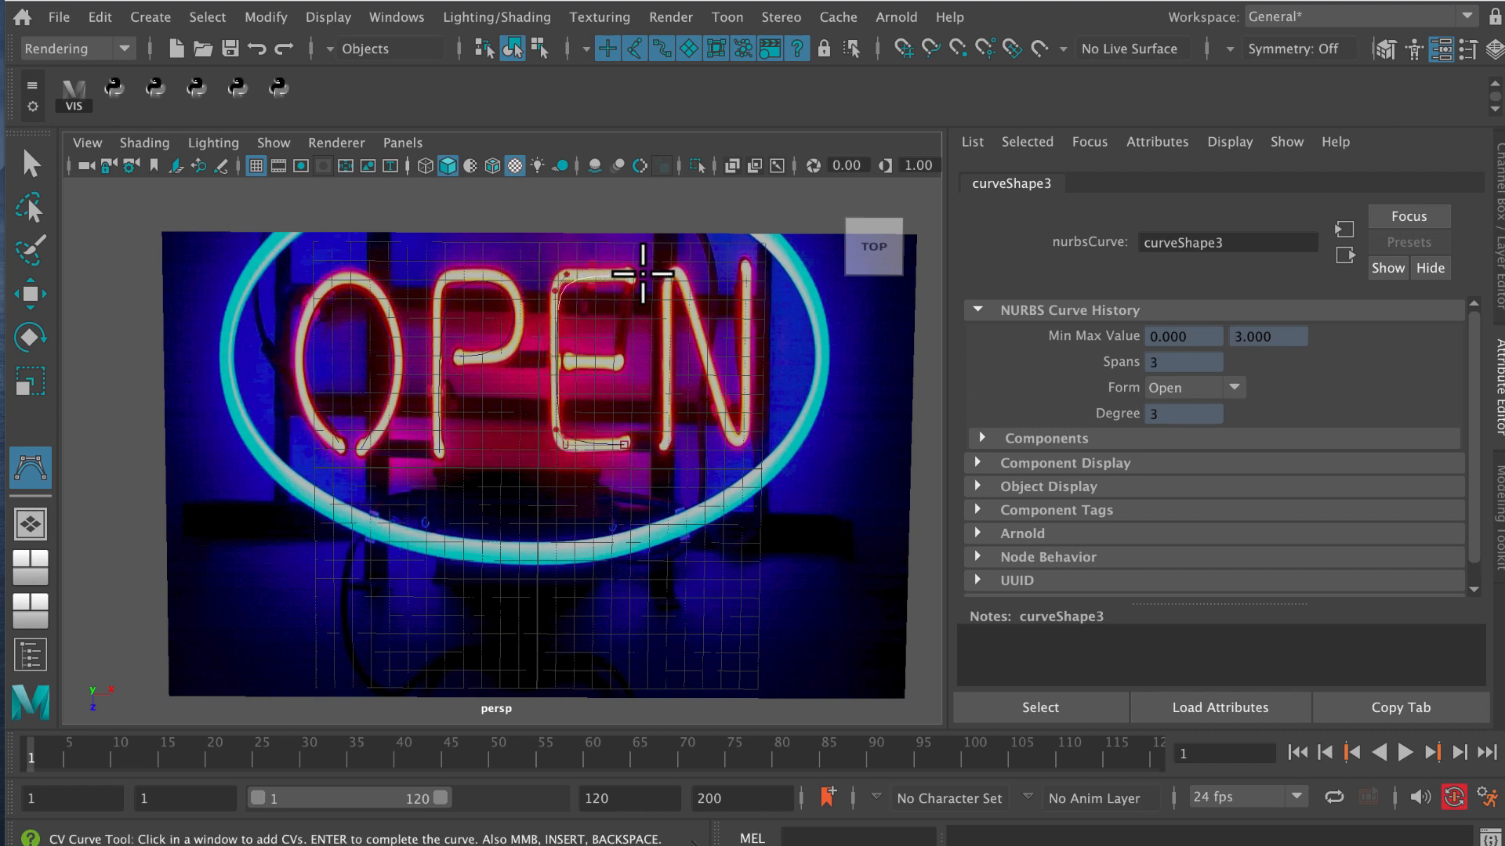
key("q")
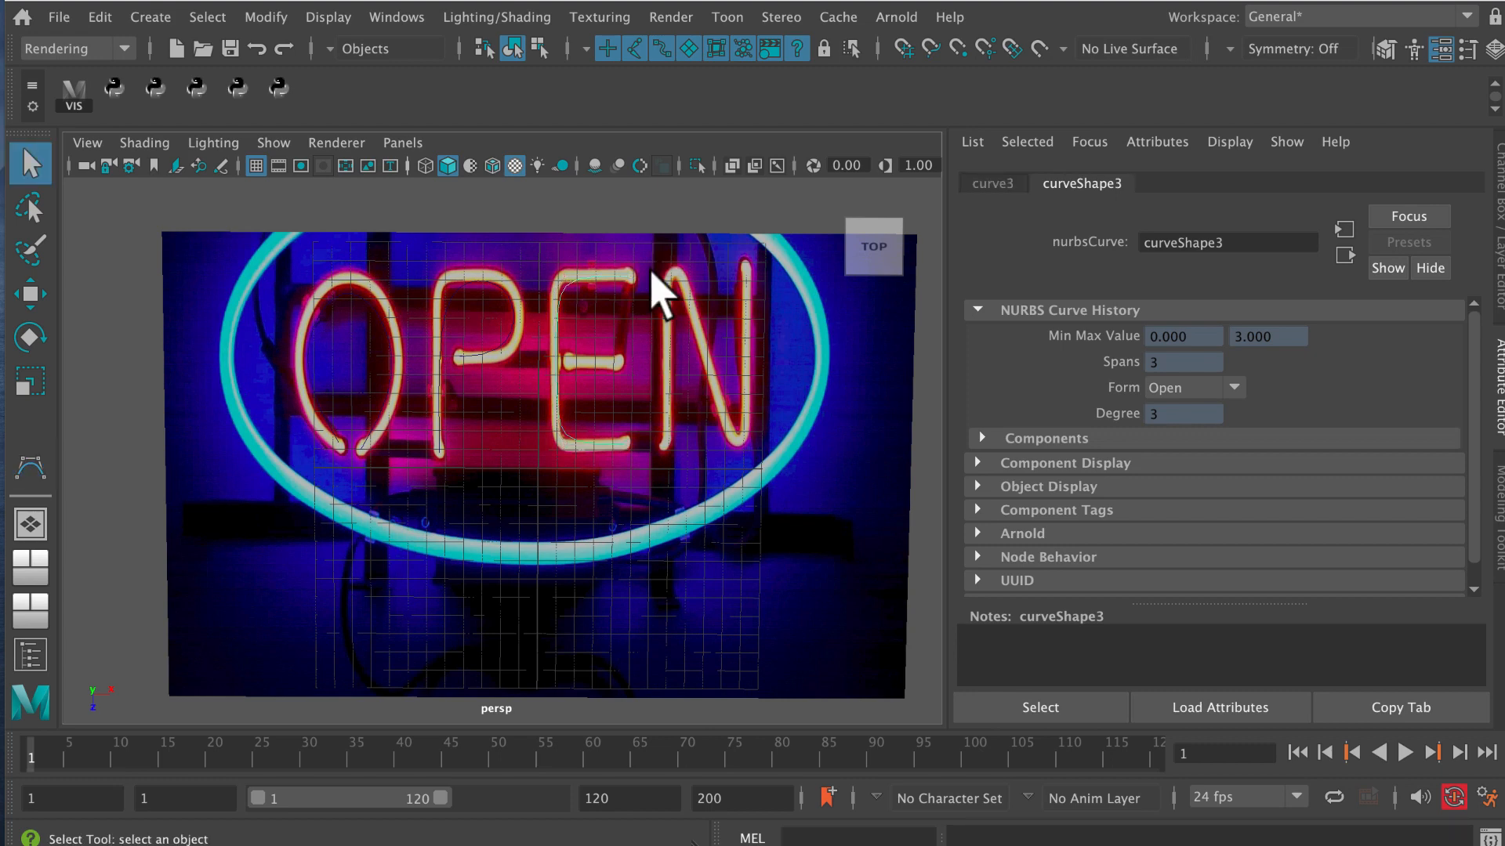
Trace the middle bar of the letter E with a separate two-point CV curve and finish the curve.
left_click(154, 17)
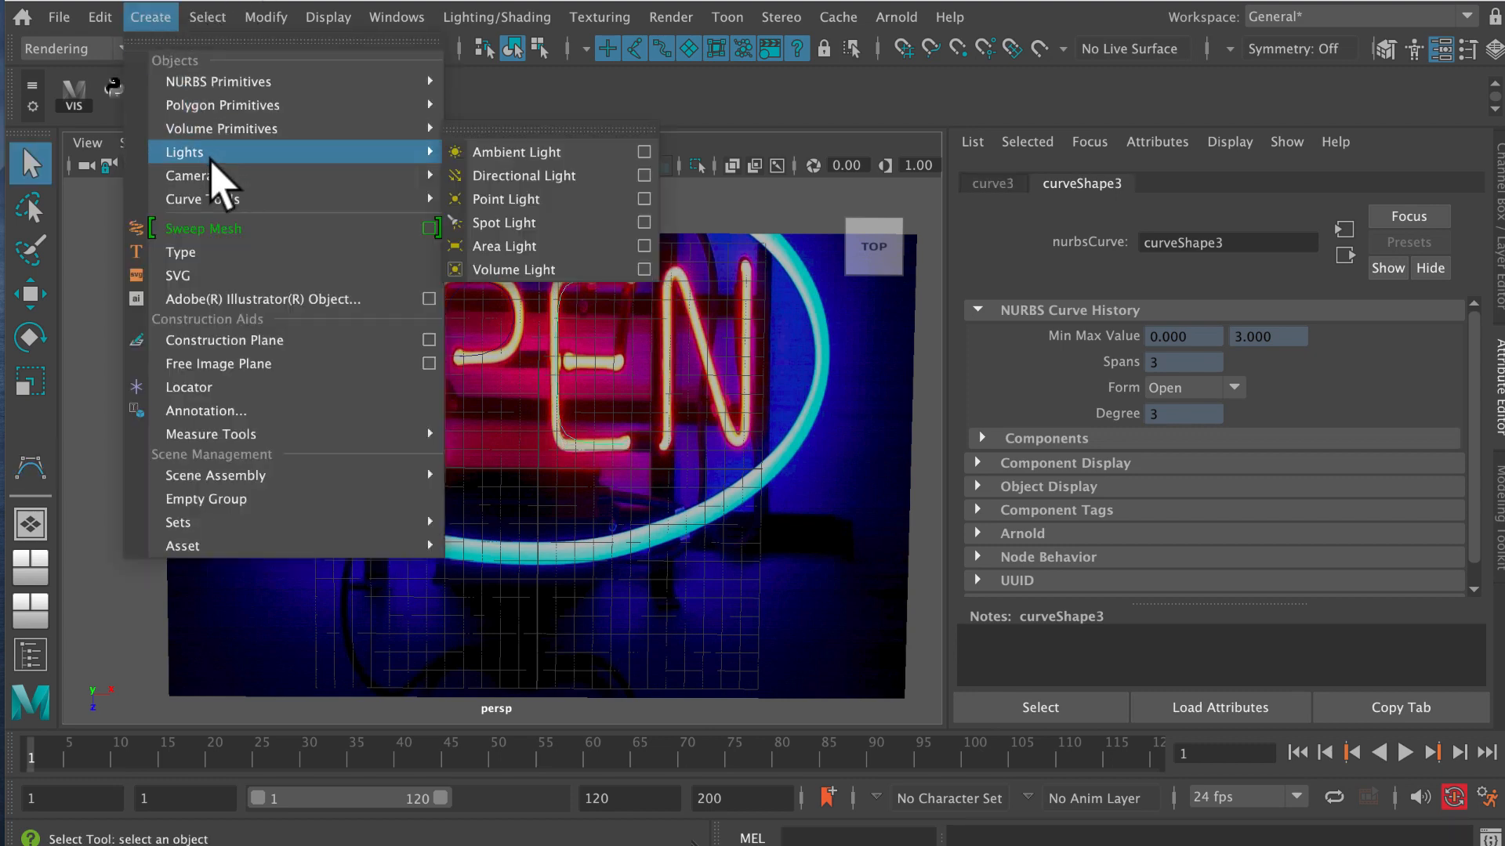
mouse_move(226, 208)
left_click(494, 199)
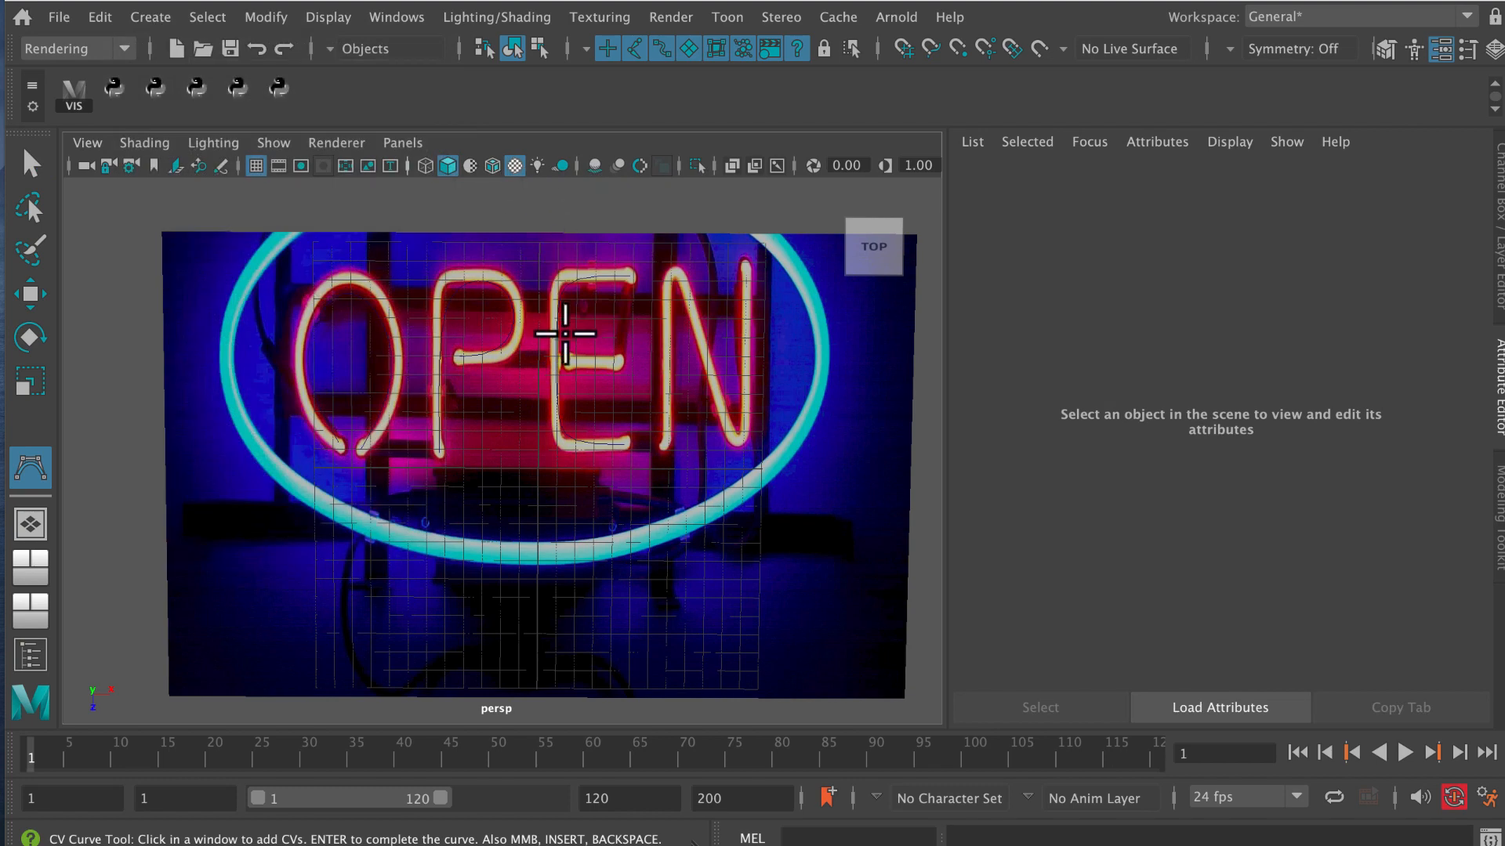
left_click(570, 361)
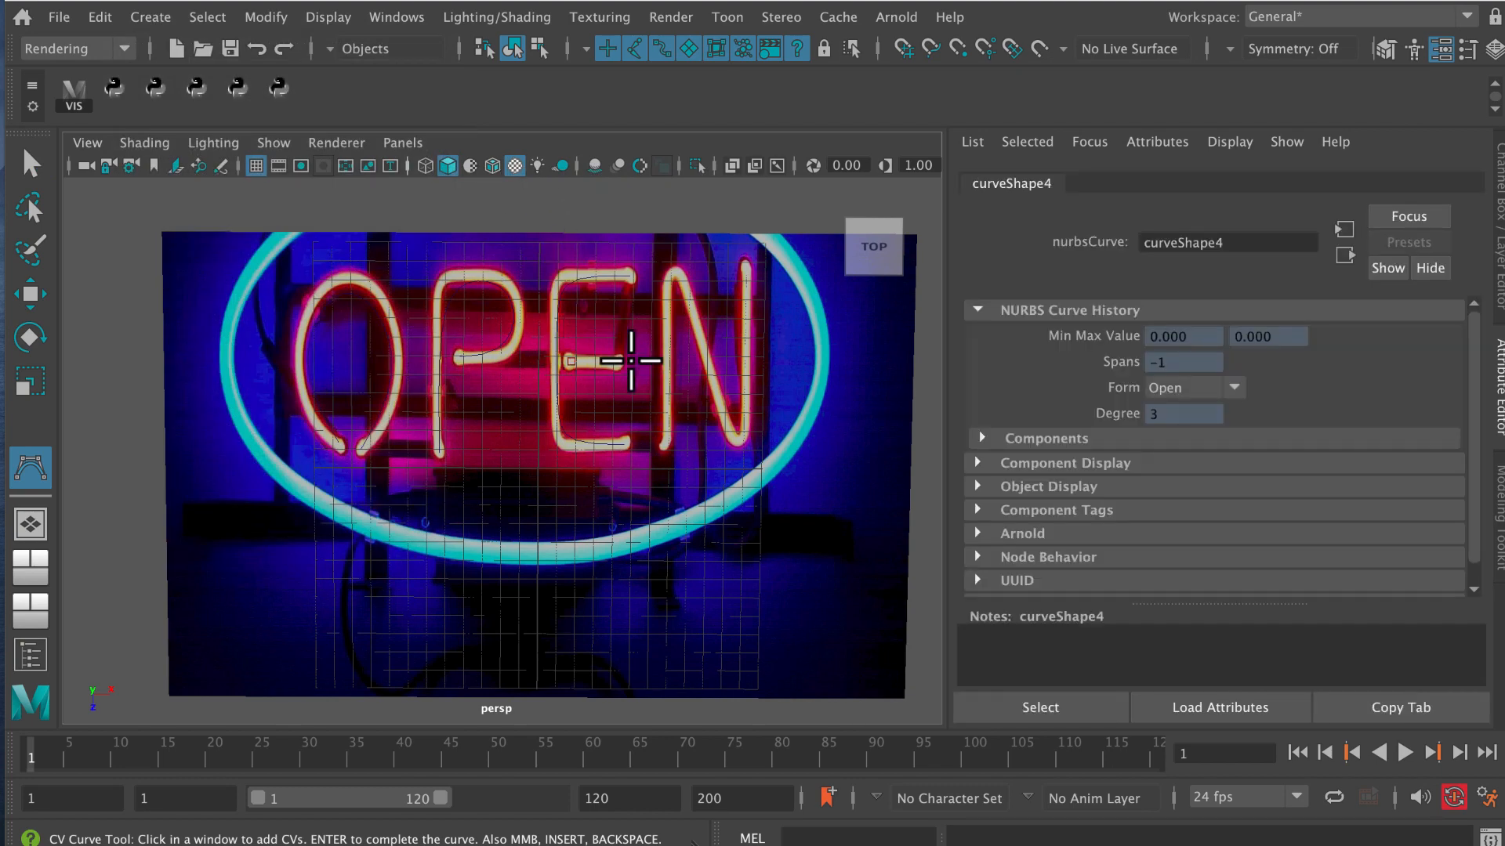
key("Return")
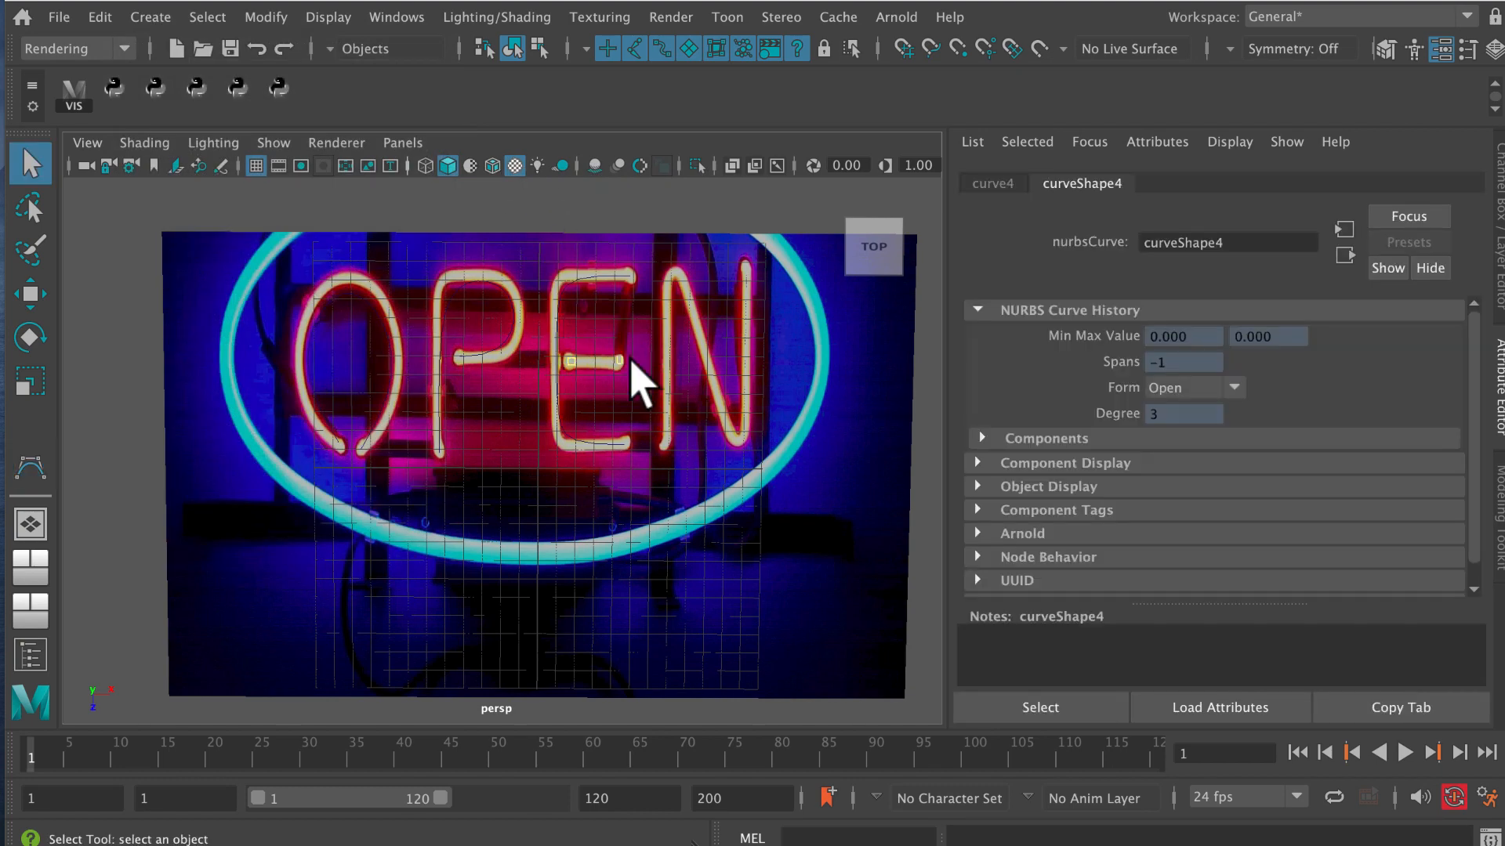
Trace the letter N with a new CV curve, from the foot of its first stem to the top of its second, and finish the curve.
left_click(162, 16)
mouse_move(207, 199)
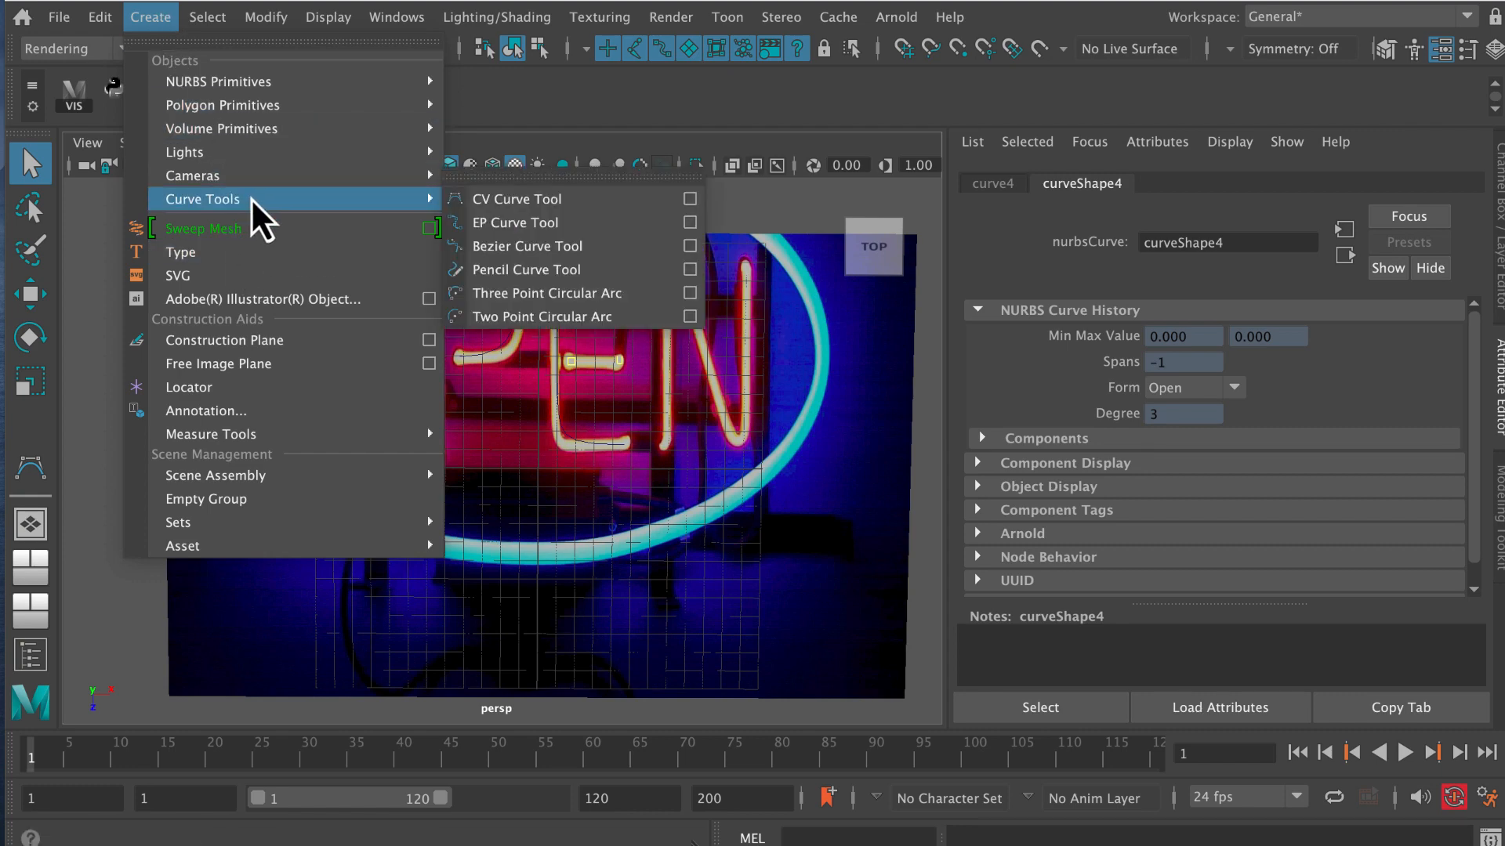
left_click(511, 201)
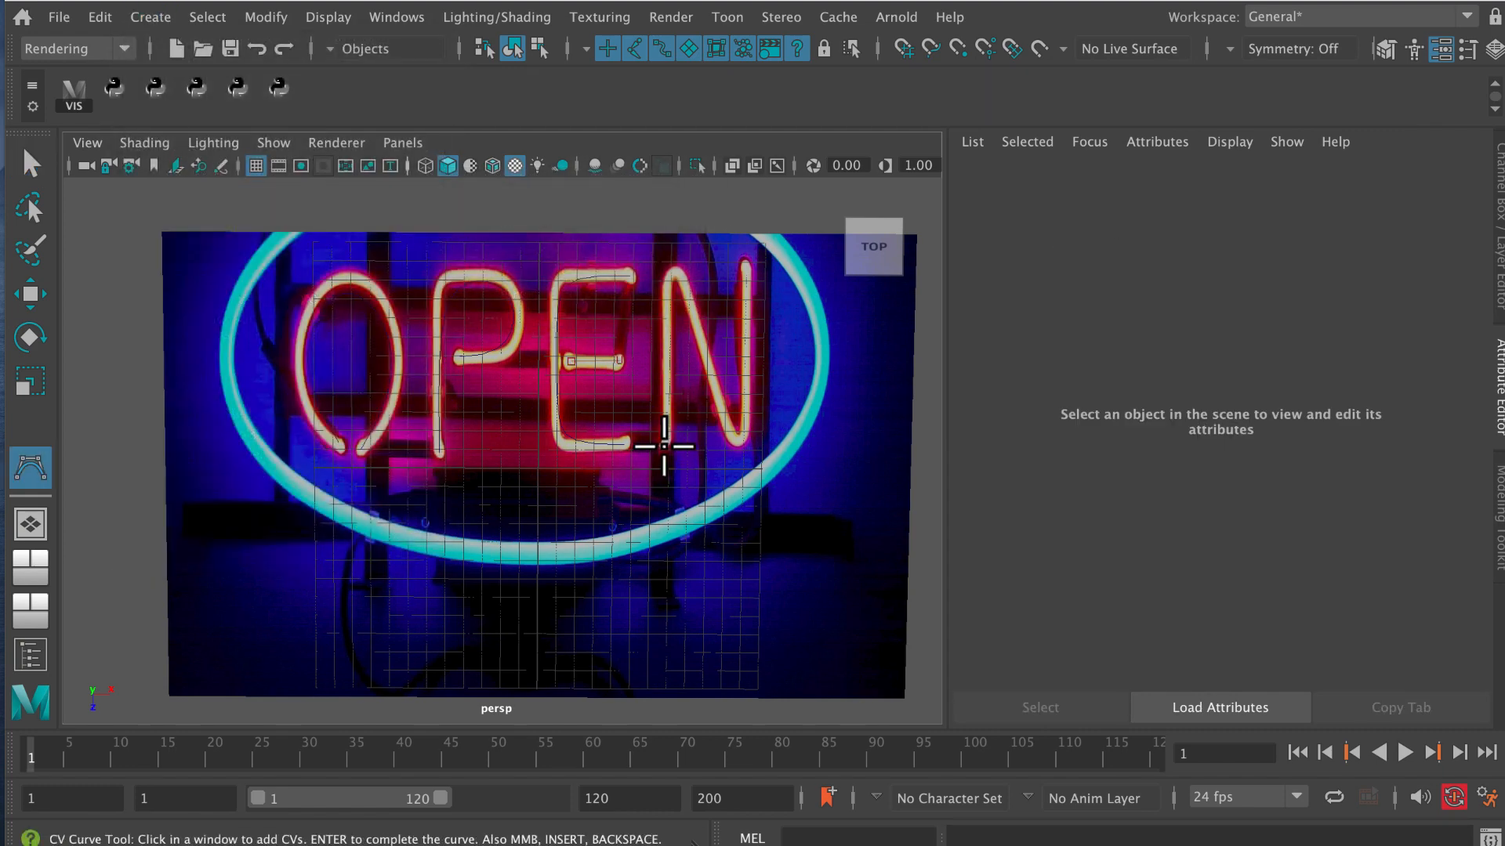
left_click(666, 444)
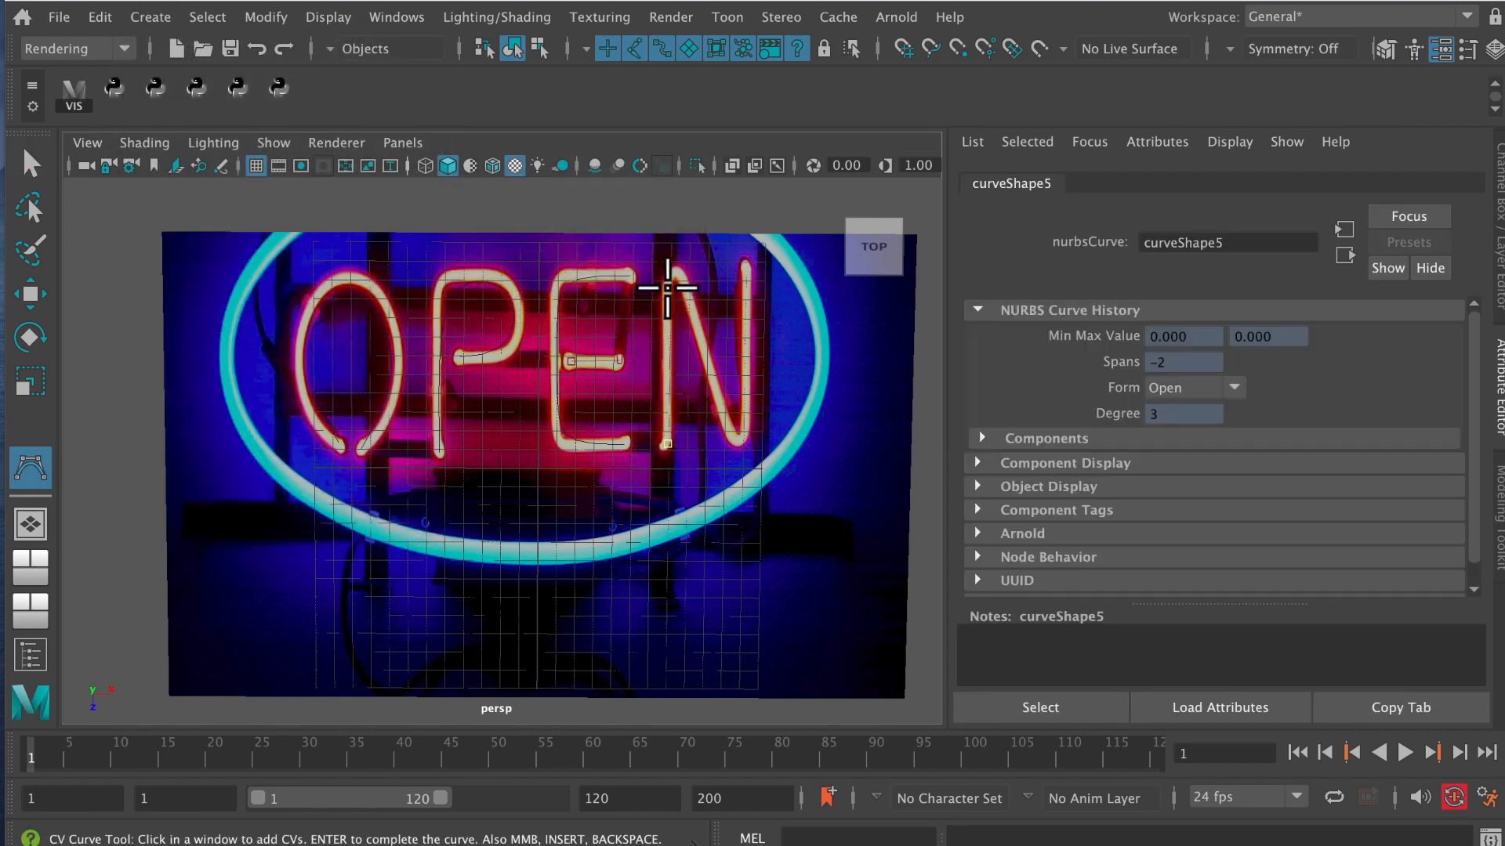
left_click(672, 273)
left_click(678, 270)
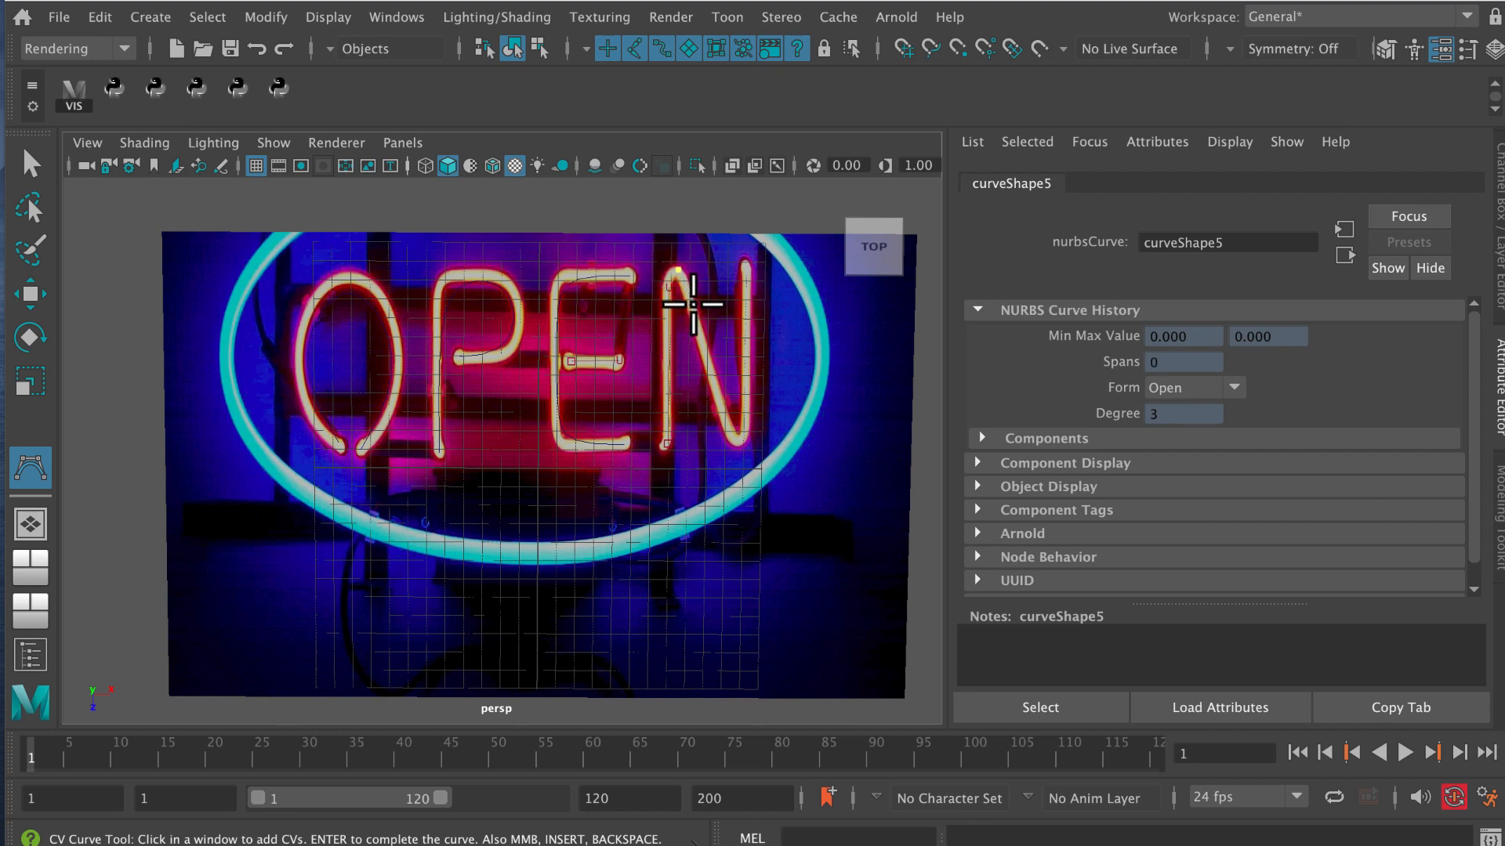
left_click(689, 295)
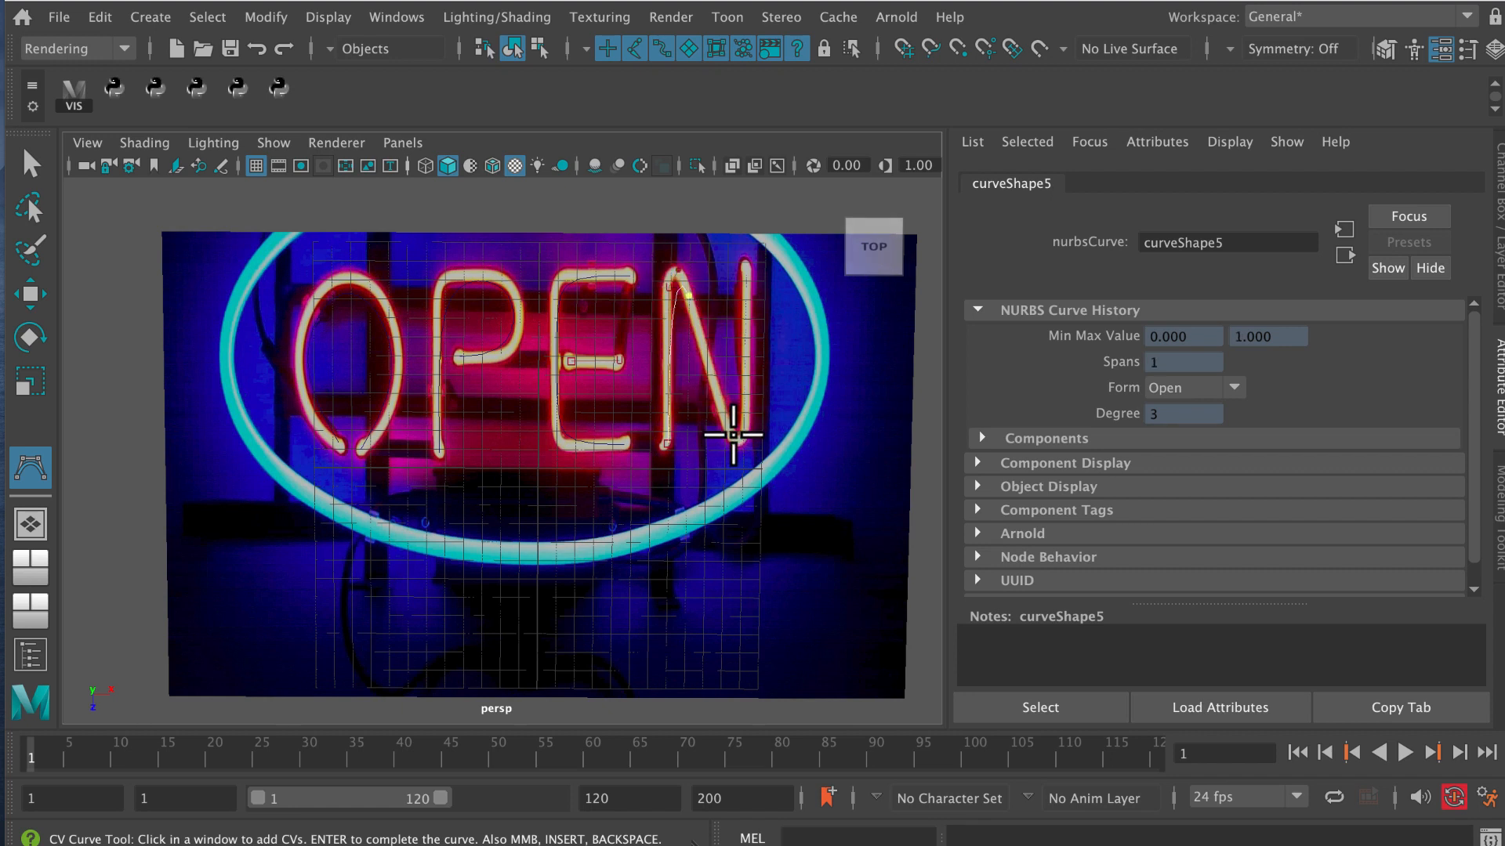
left_click(737, 439)
left_click(746, 436)
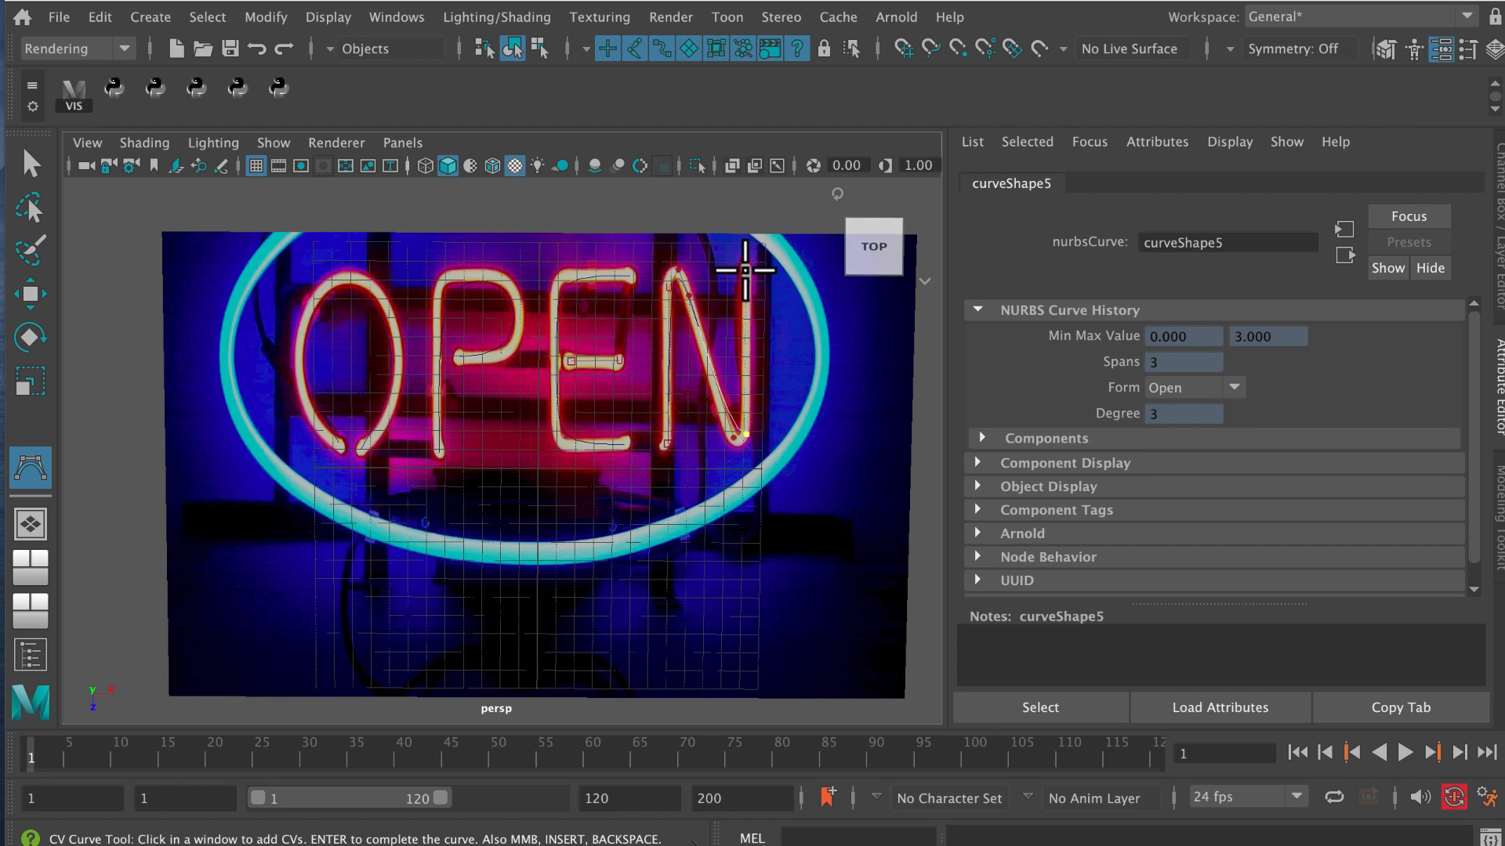
left_click(745, 268)
key("q")
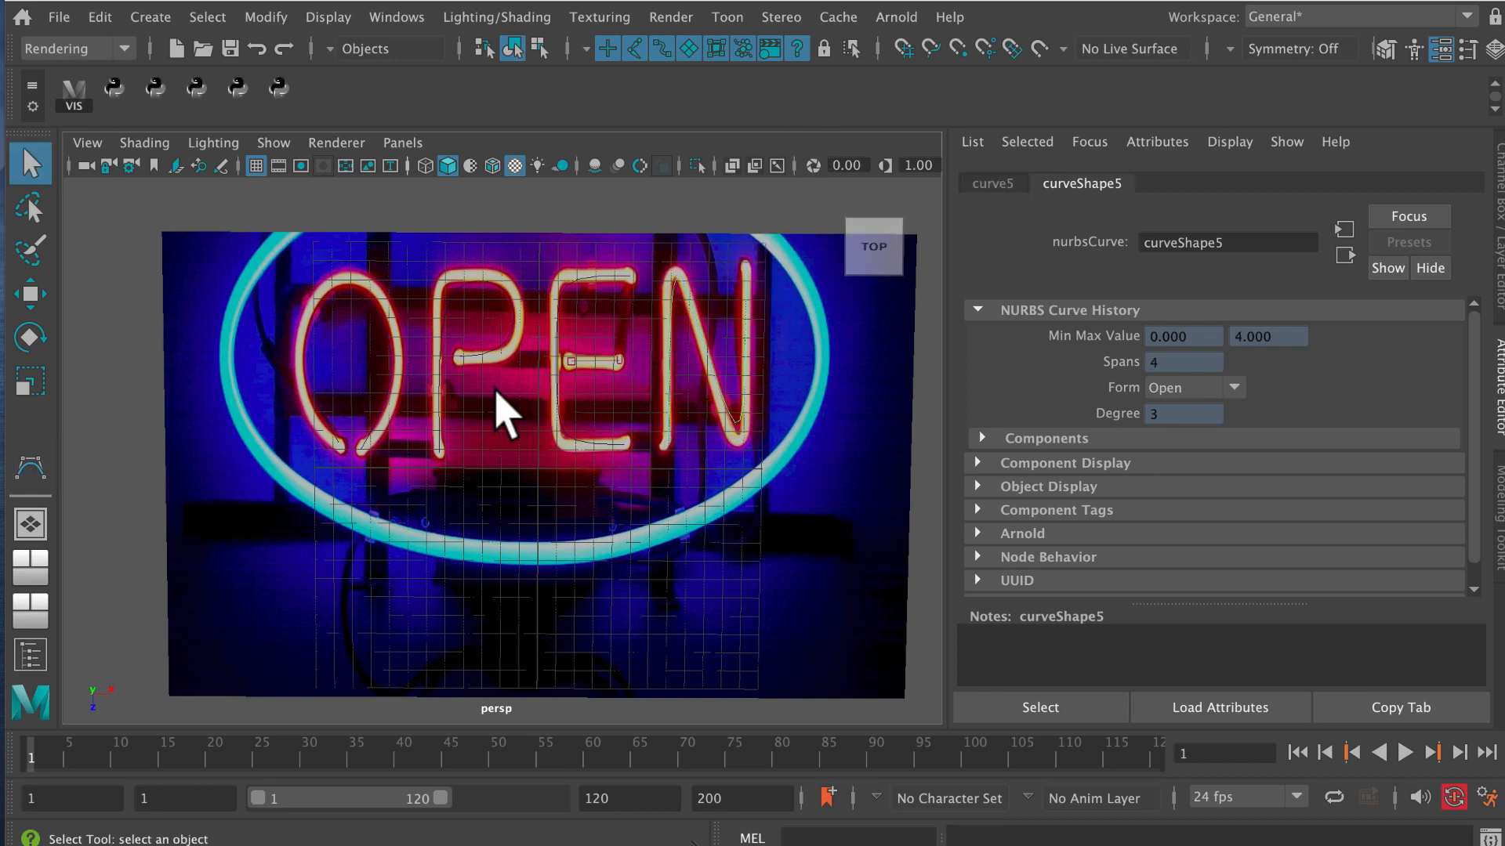
Select the image plane, then create an empty display layer and name it bg.
mouse_move(488, 394)
middle_mouse_down("alt")
mouse_move(467, 436)
mouse_move(474, 418)
middle_mouse_up("alt")
right_click_drag(473, 419, 517, 431, "alt")
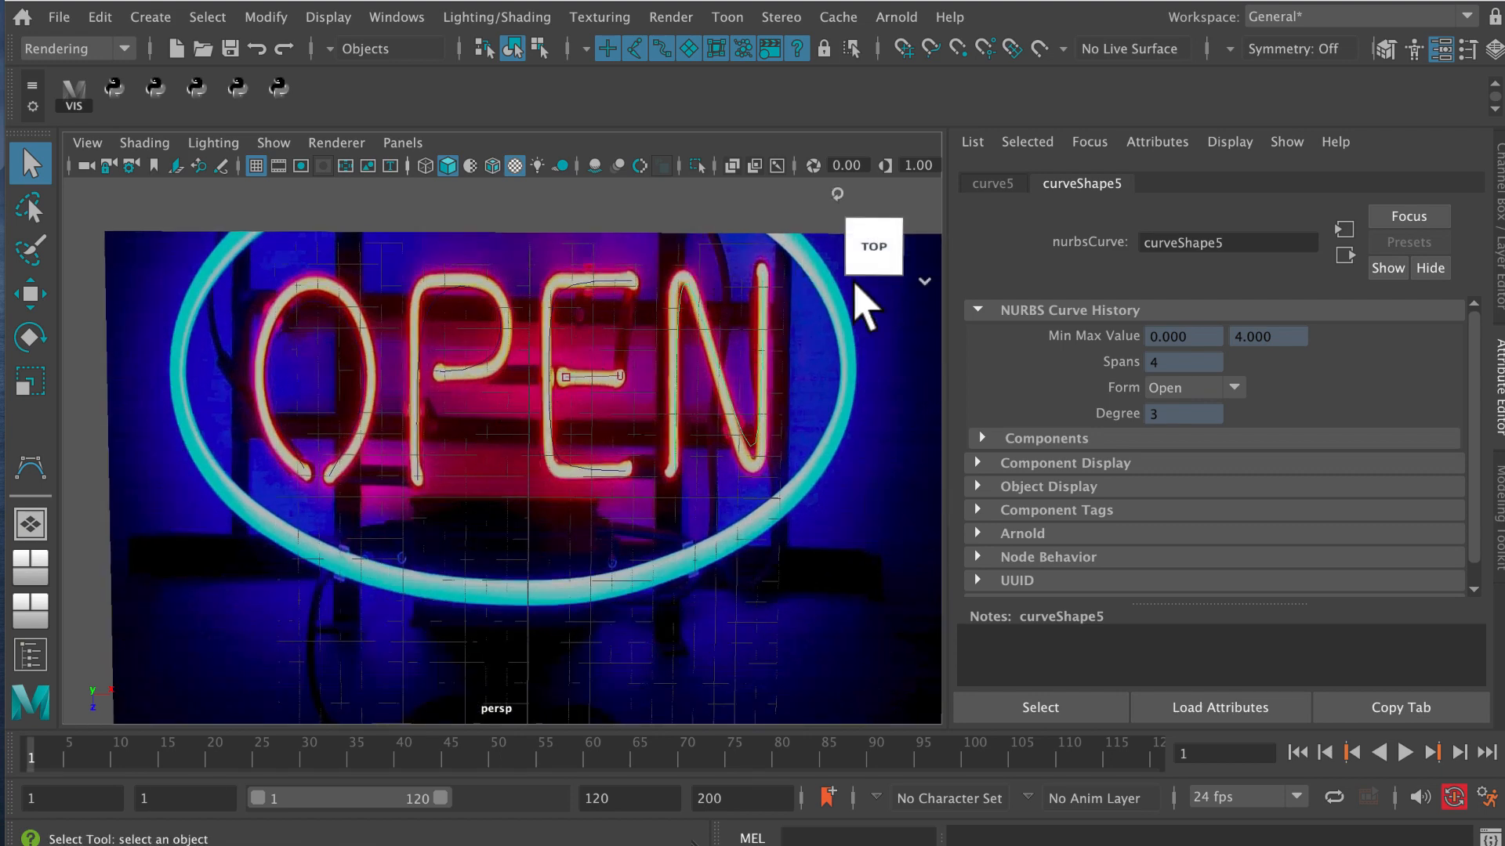
left_click(1500, 217)
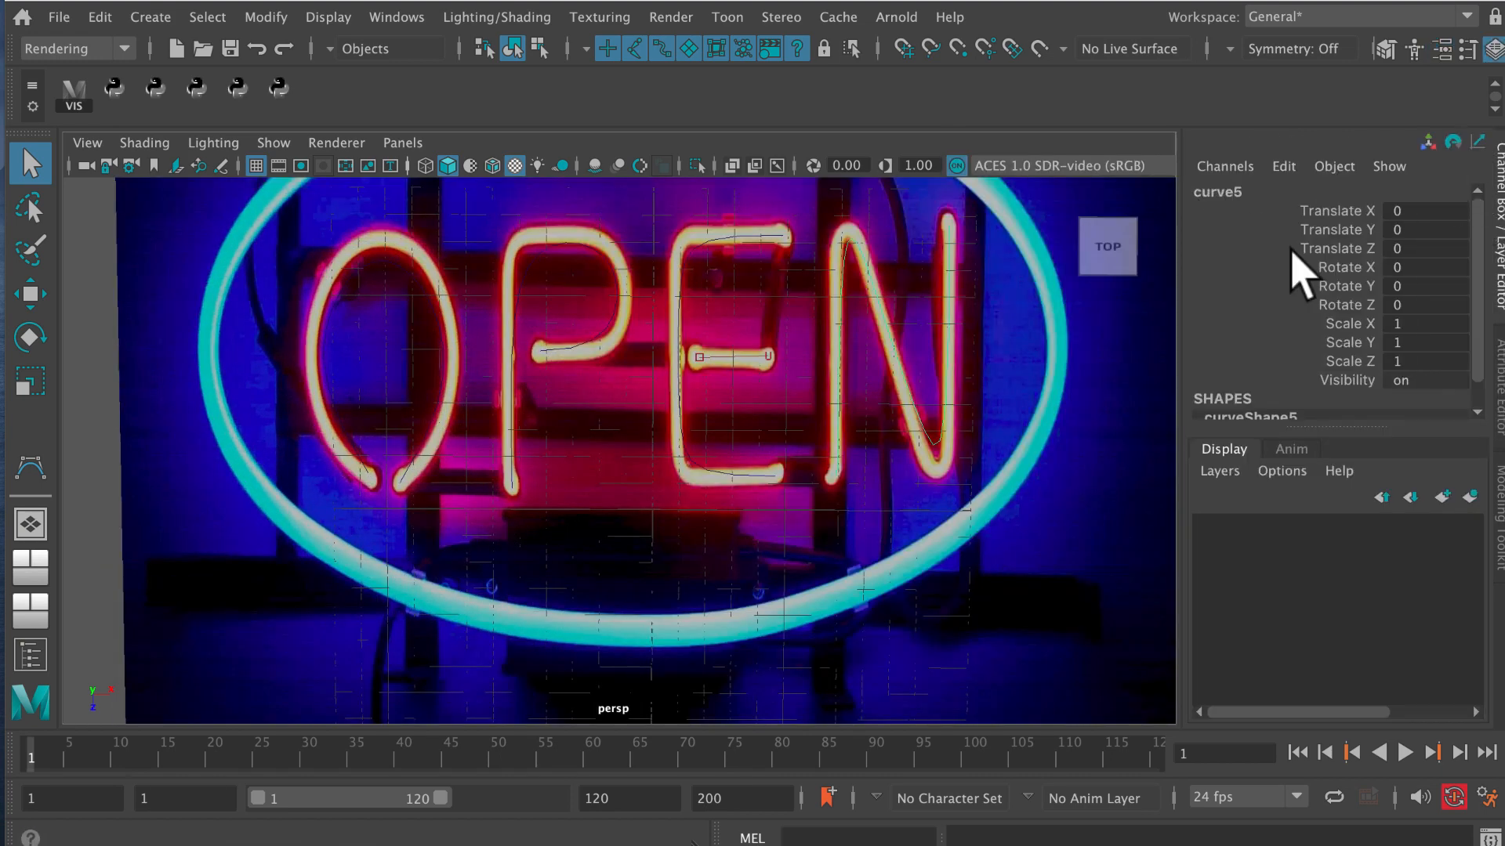
middle_click_drag(690, 440, 683, 472, "alt")
right_click_drag(667, 471, 520, 455, "alt")
middle_click_drag(520, 455, 487, 431, "alt")
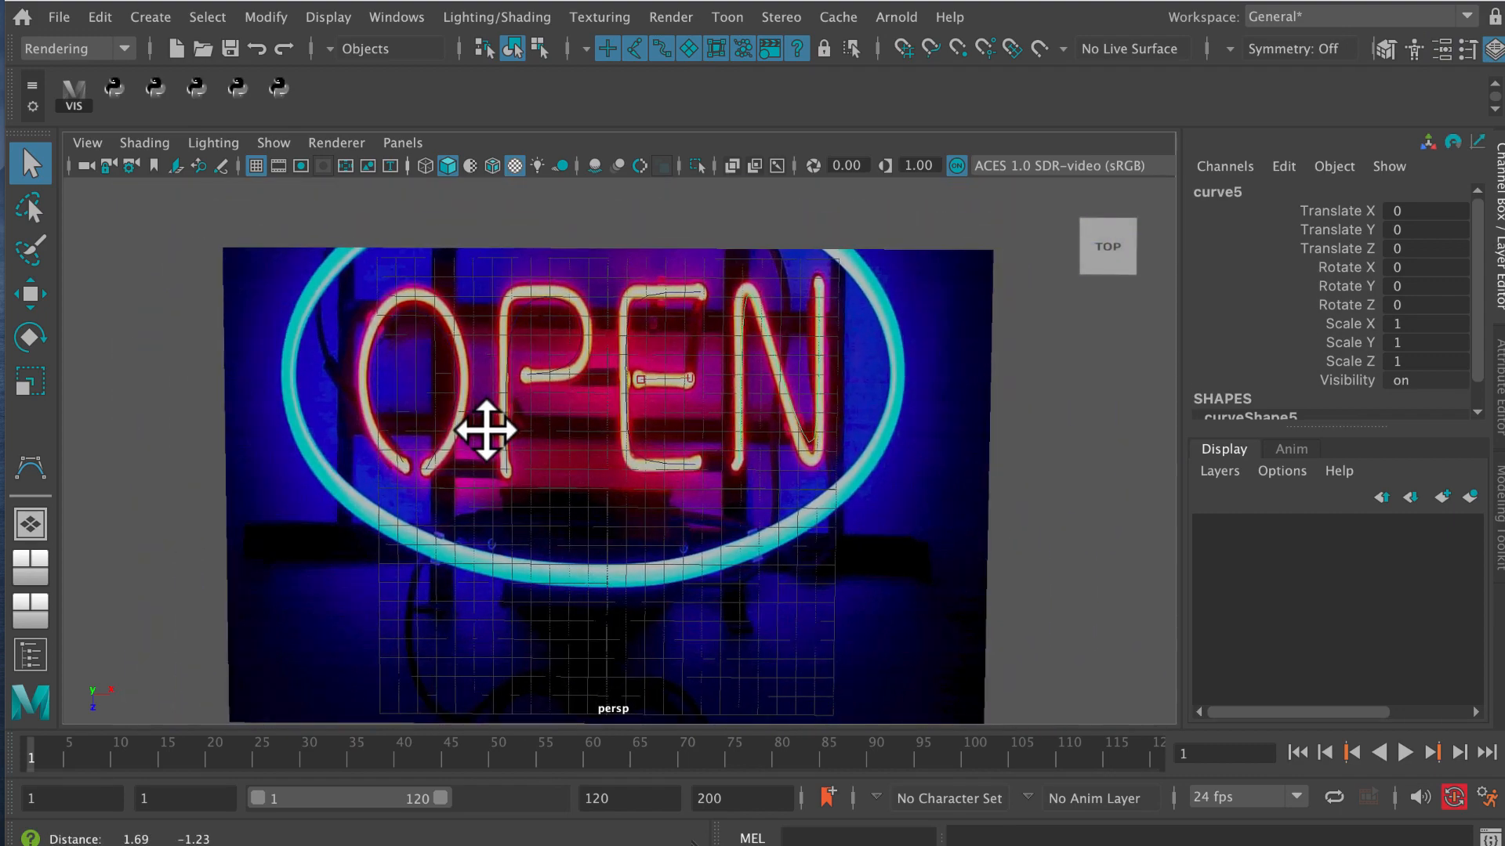
right_click_drag(486, 430, 615, 473, "alt")
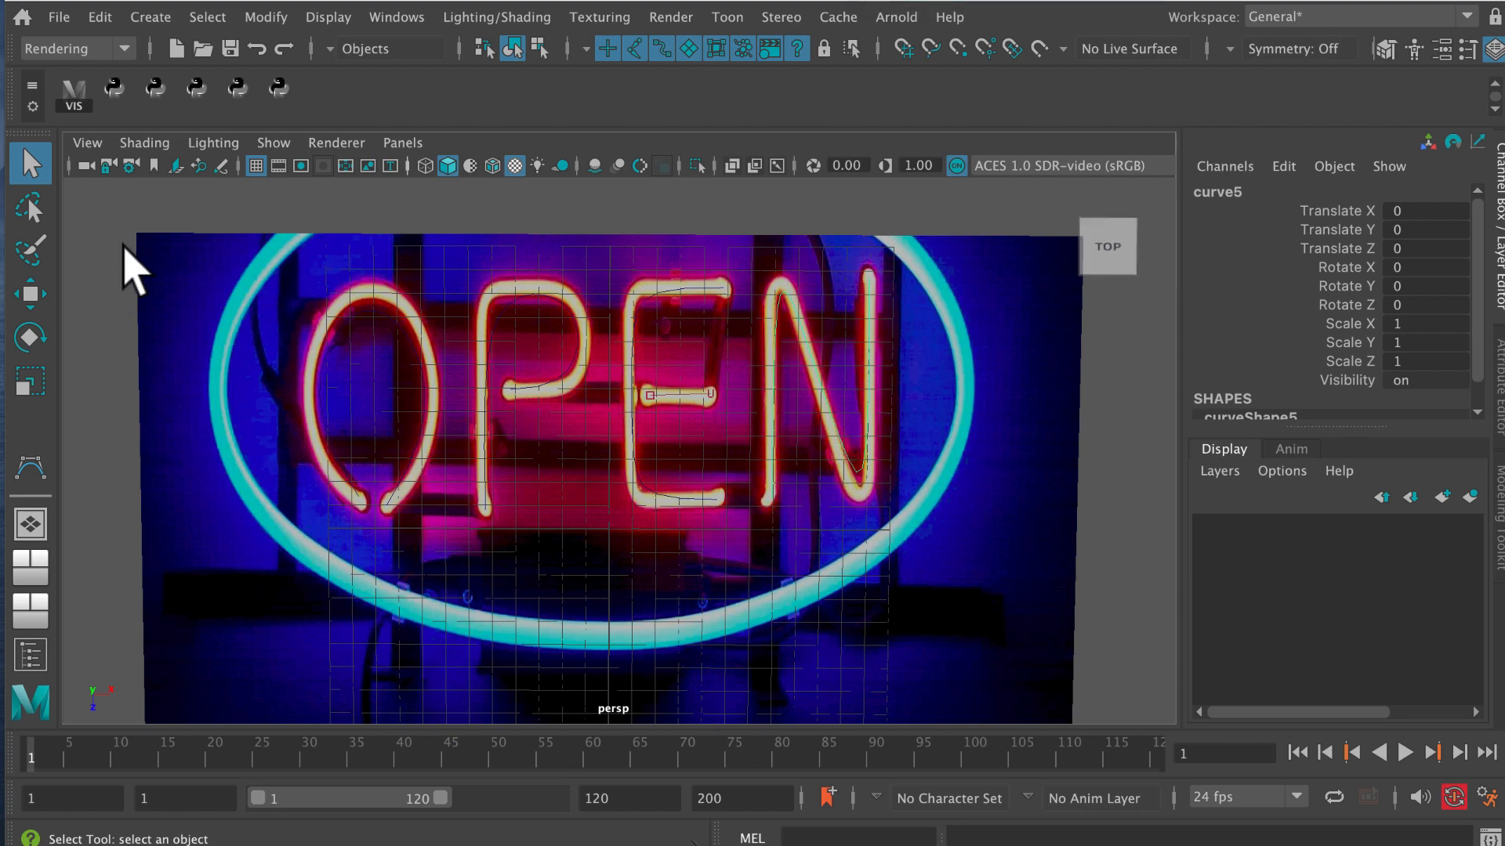
left_click(182, 290)
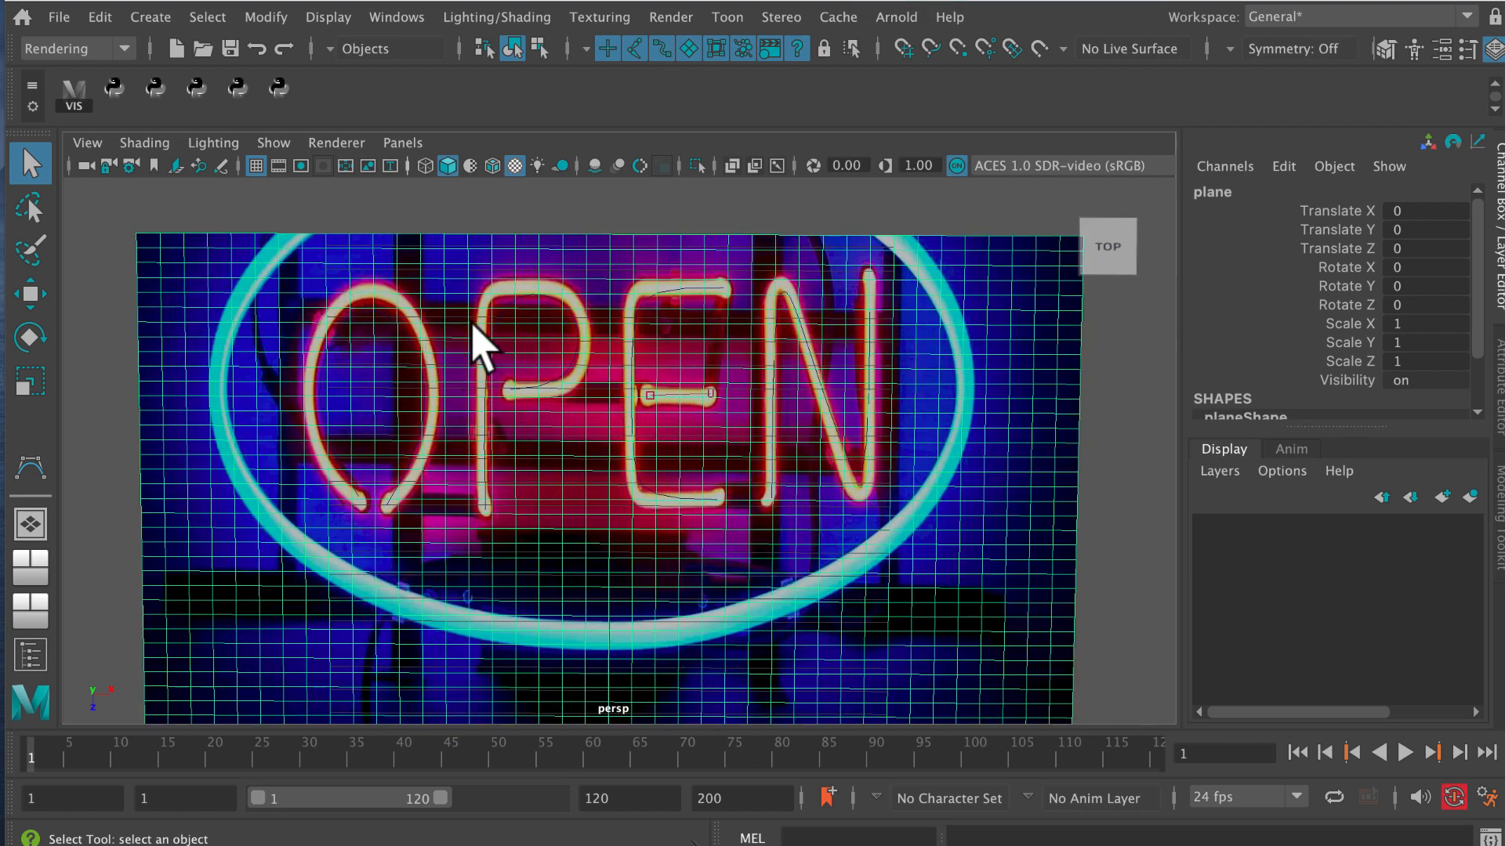
left_click(1223, 472)
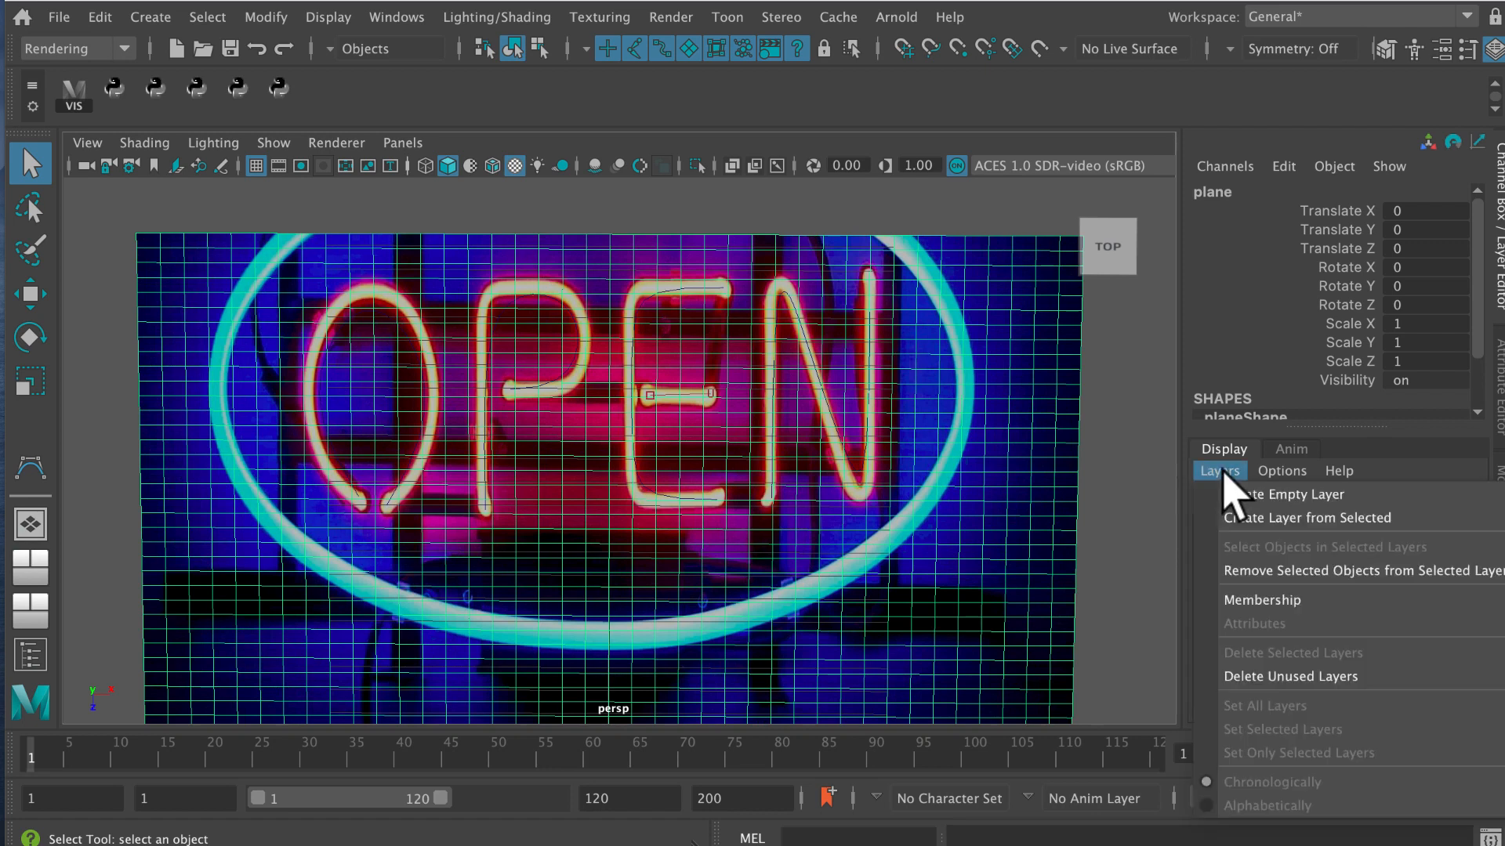
left_click(1246, 495)
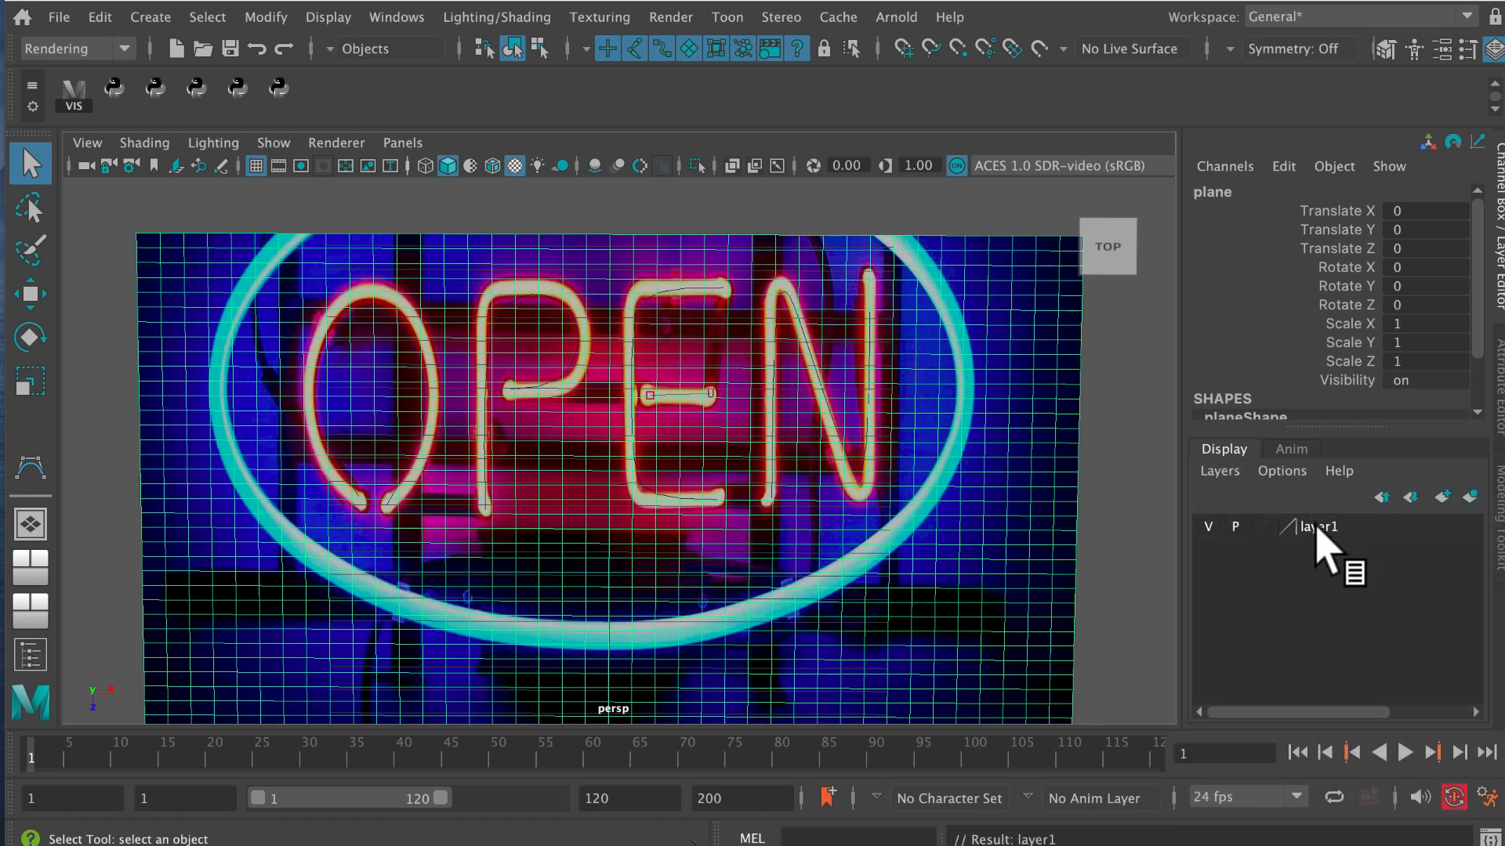
double_click(1333, 529)
double_click(586, 259)
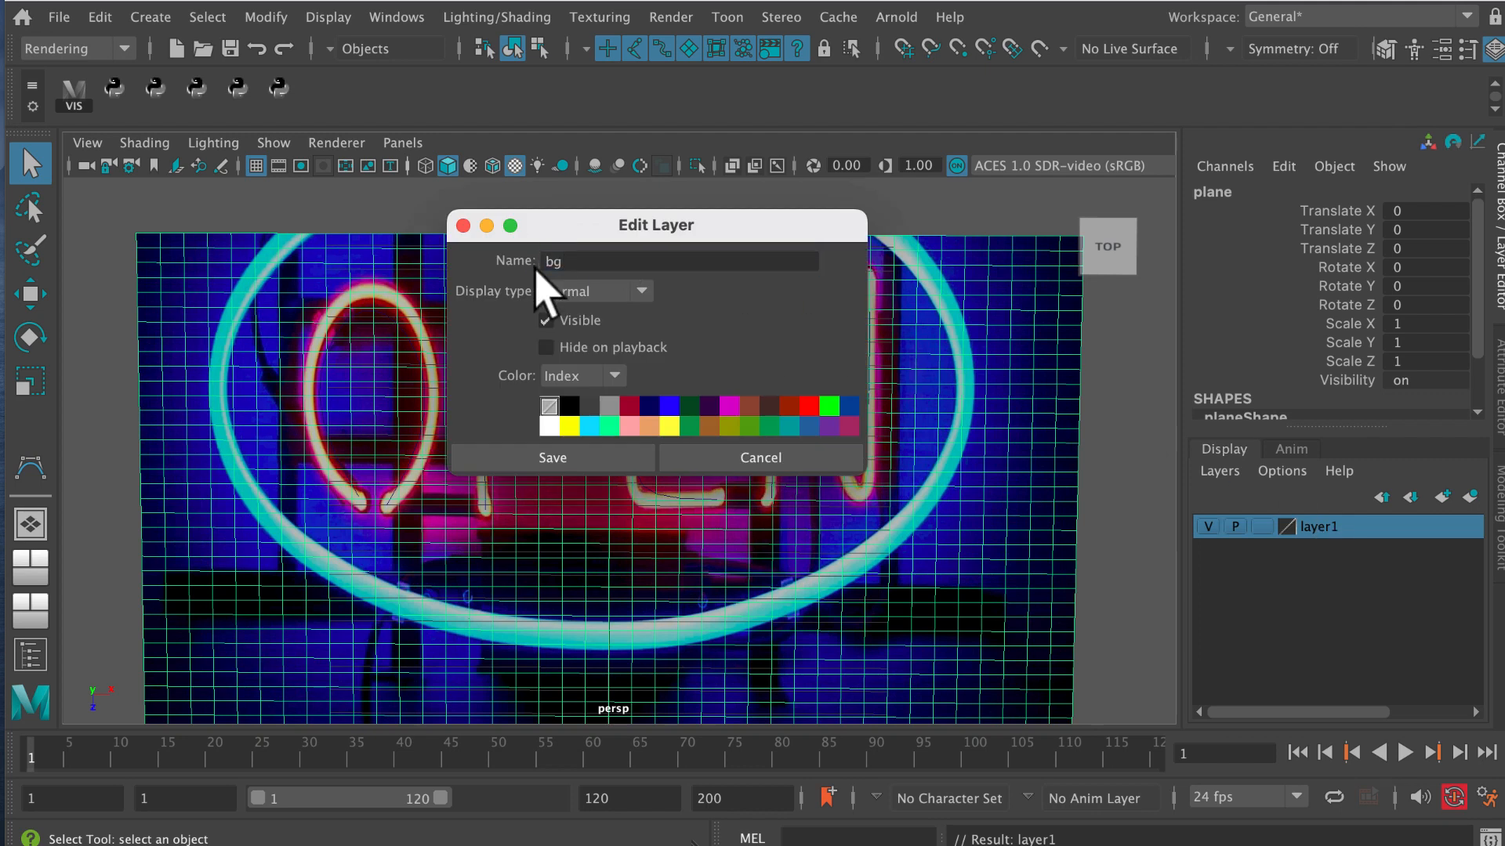
left_click(558, 458)
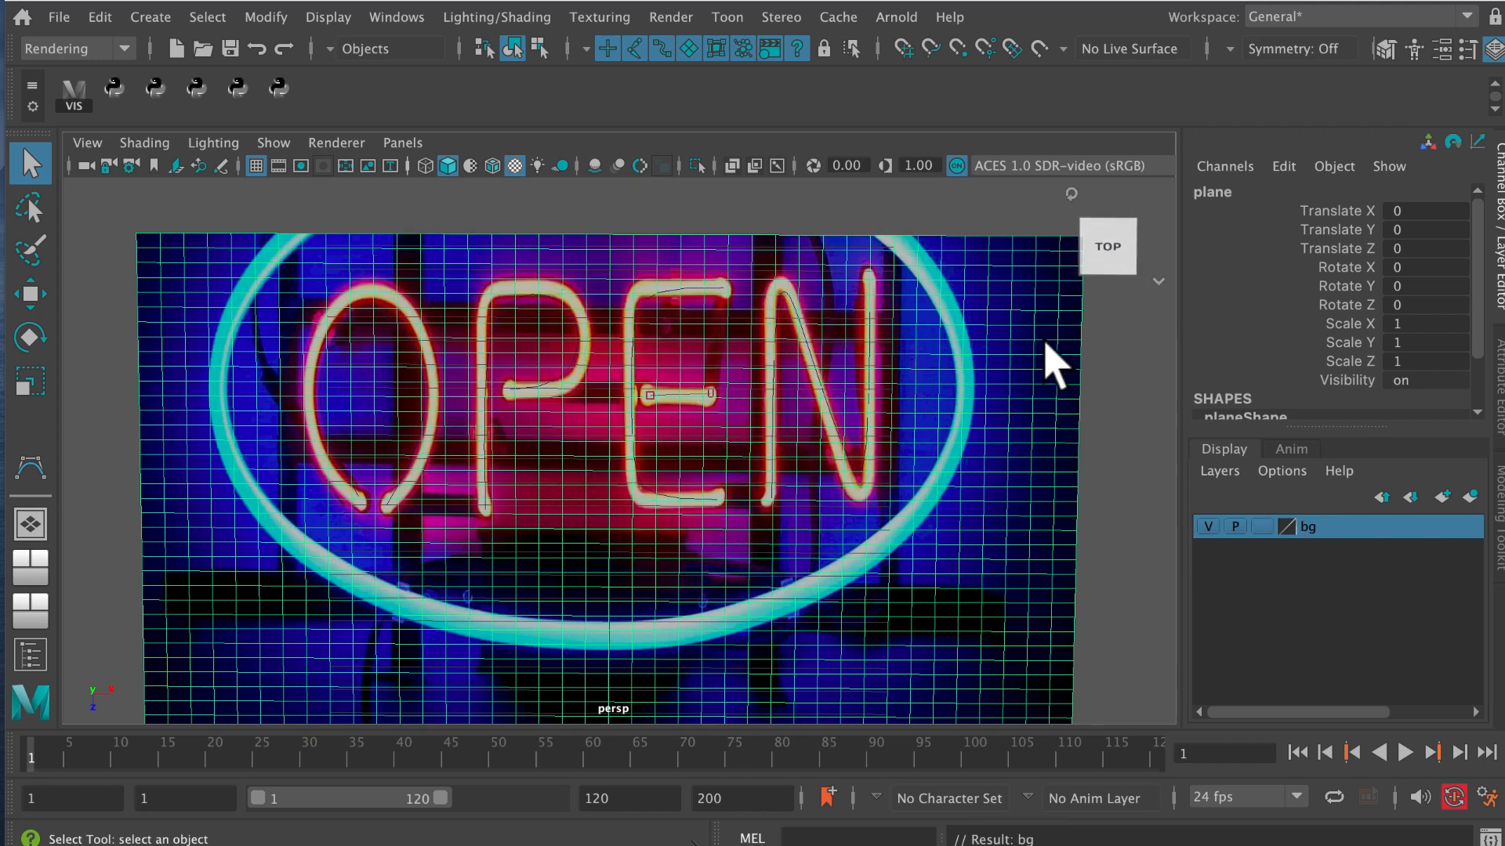
Add the selected plane to the bg layer and hide the layer.
right_click(1339, 530)
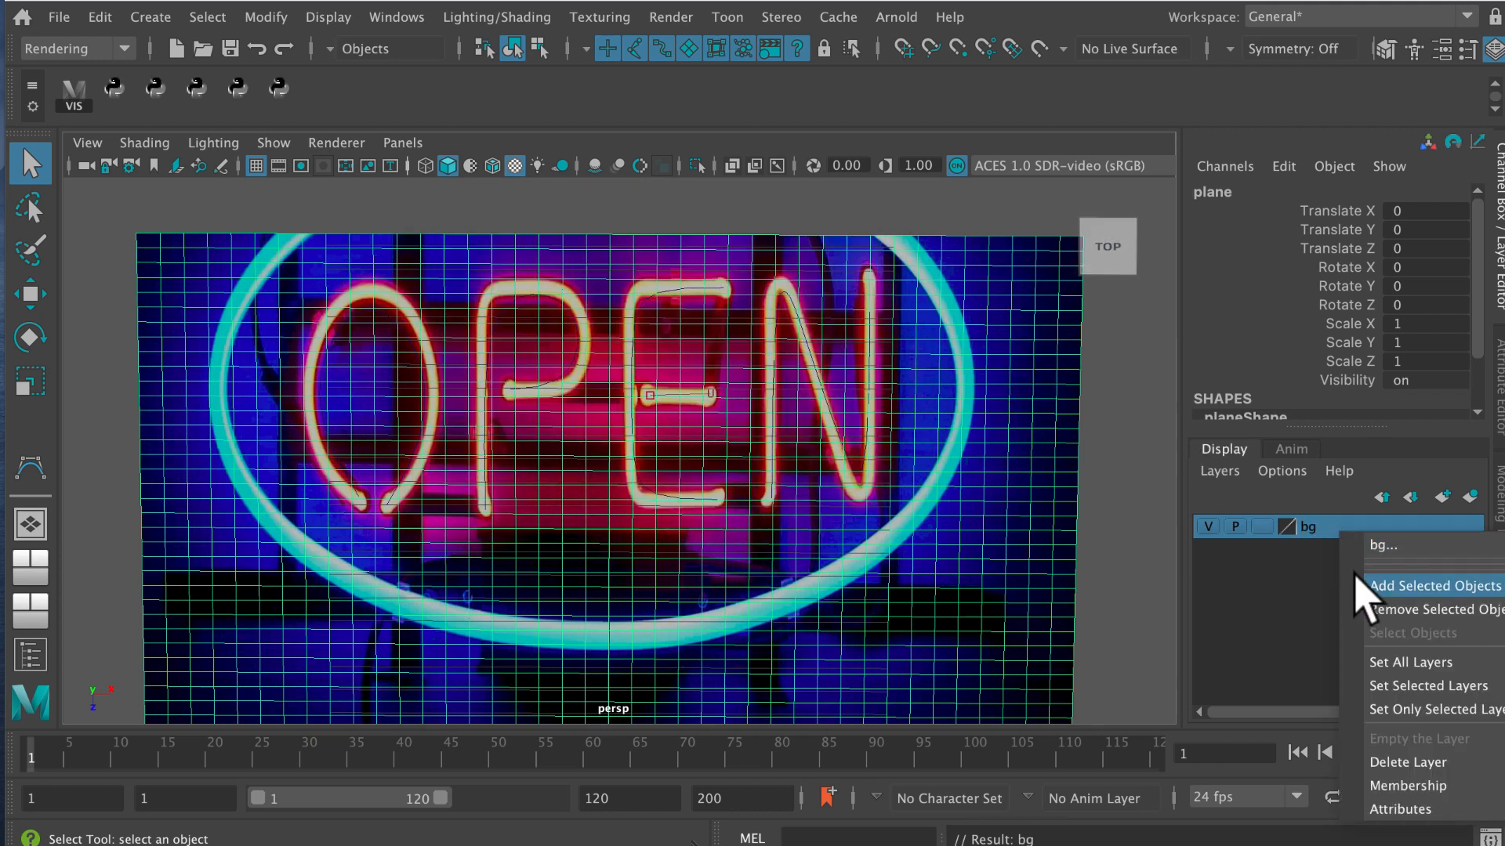
left_click(1357, 585)
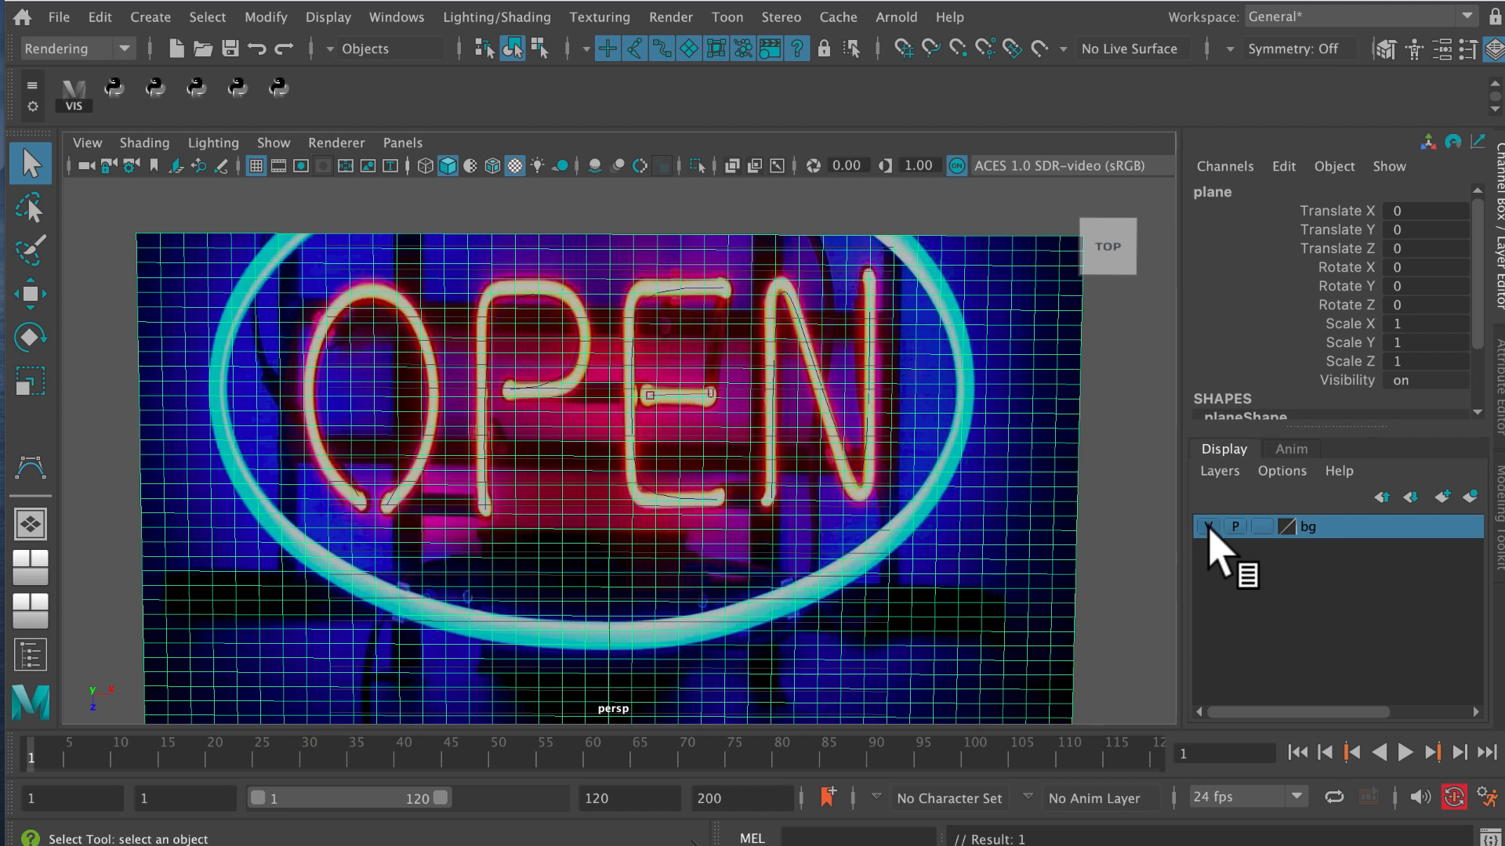
left_click(1208, 526)
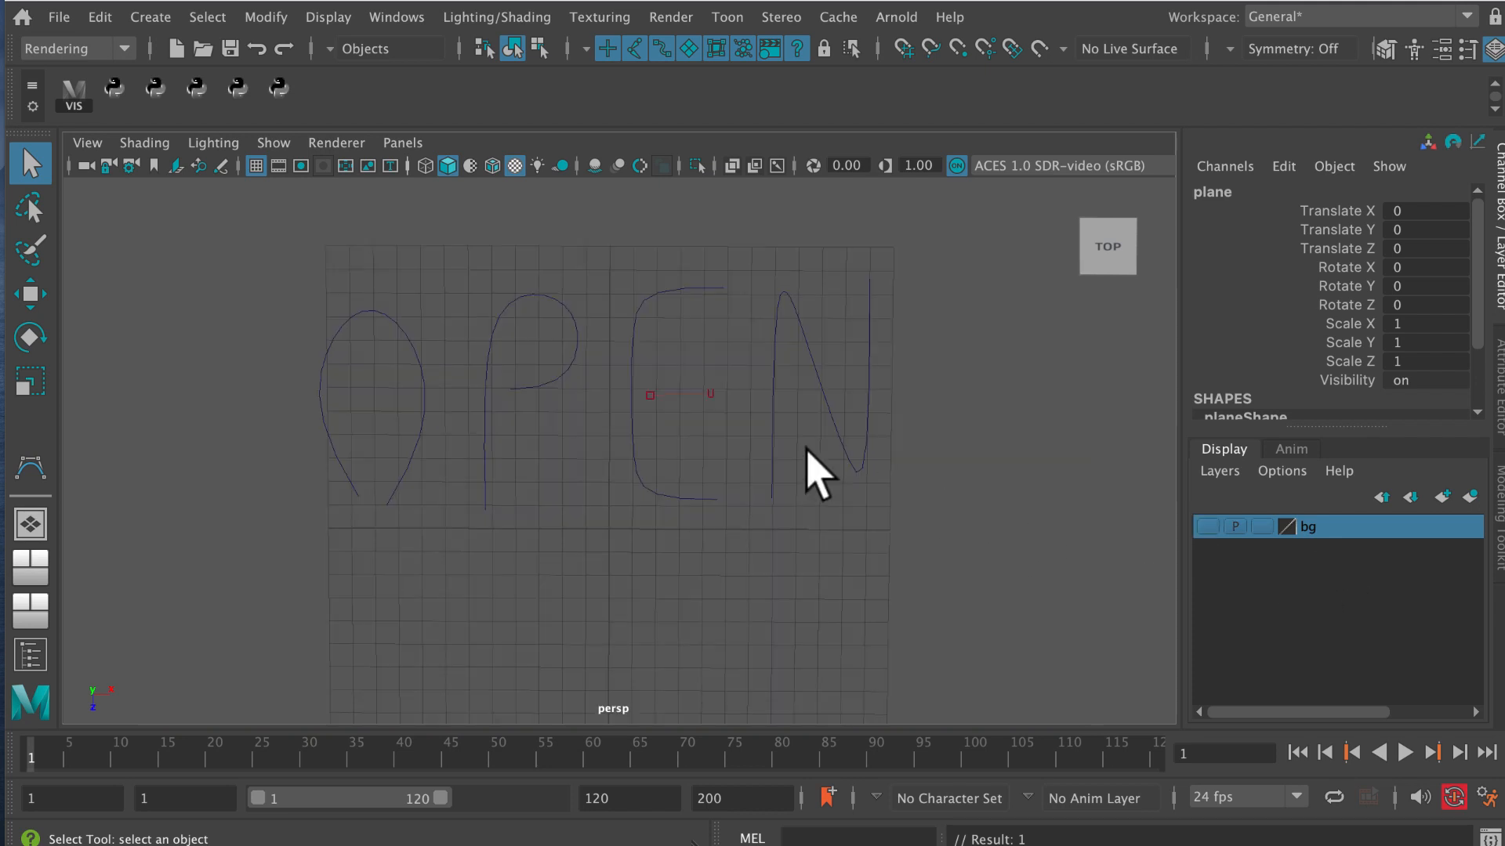
Open the Outliner and rename the letter O curve, curve1, as o.
mouse_move(679, 474)
left_mouse_down("alt")
mouse_move(689, 447)
mouse_move(681, 492)
mouse_move(694, 498)
left_mouse_up("alt")
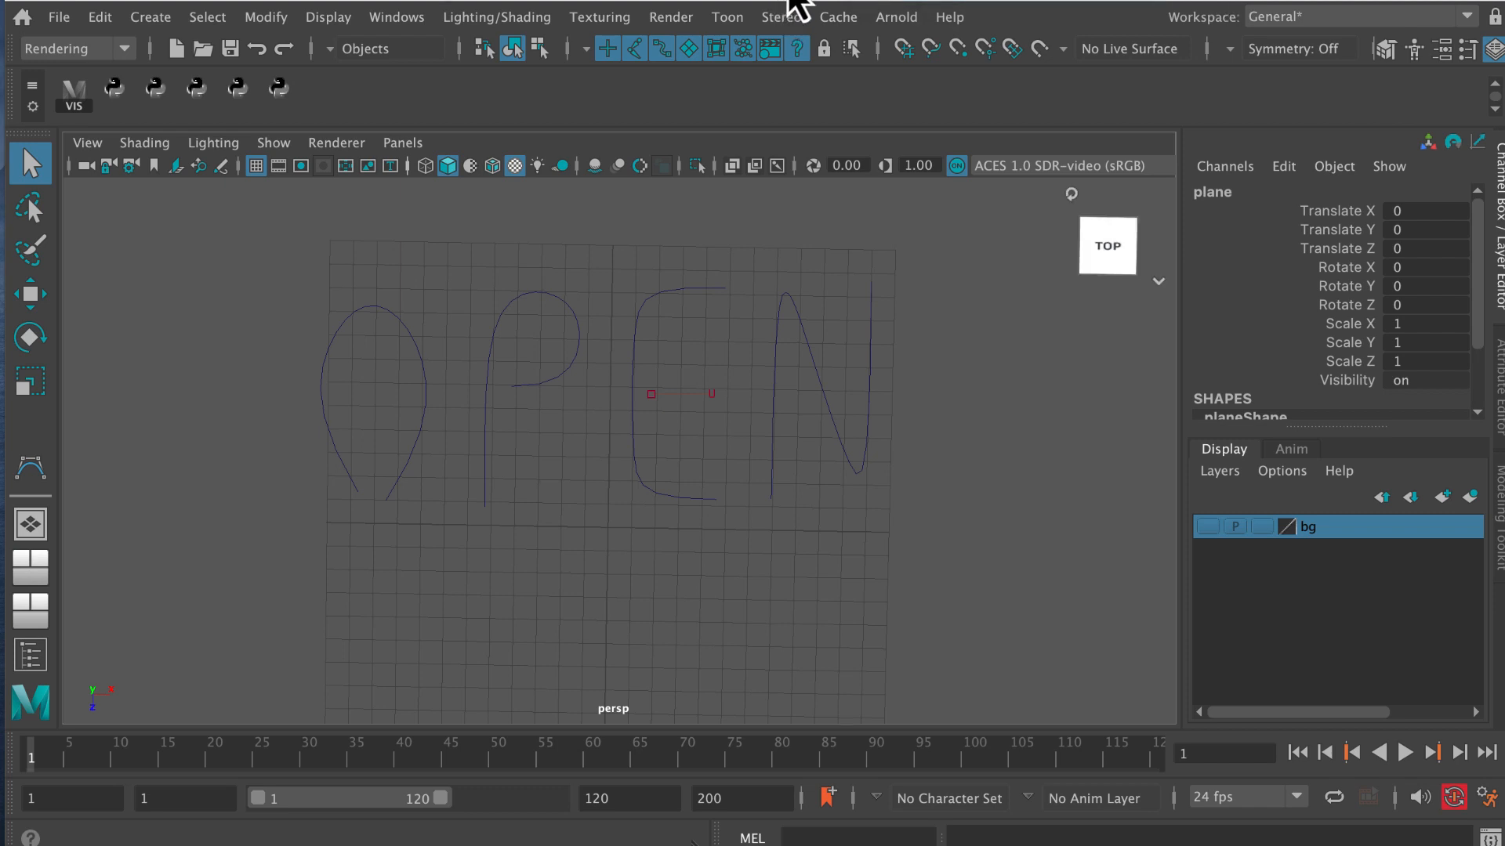
left_click(406, 22)
left_click(461, 305)
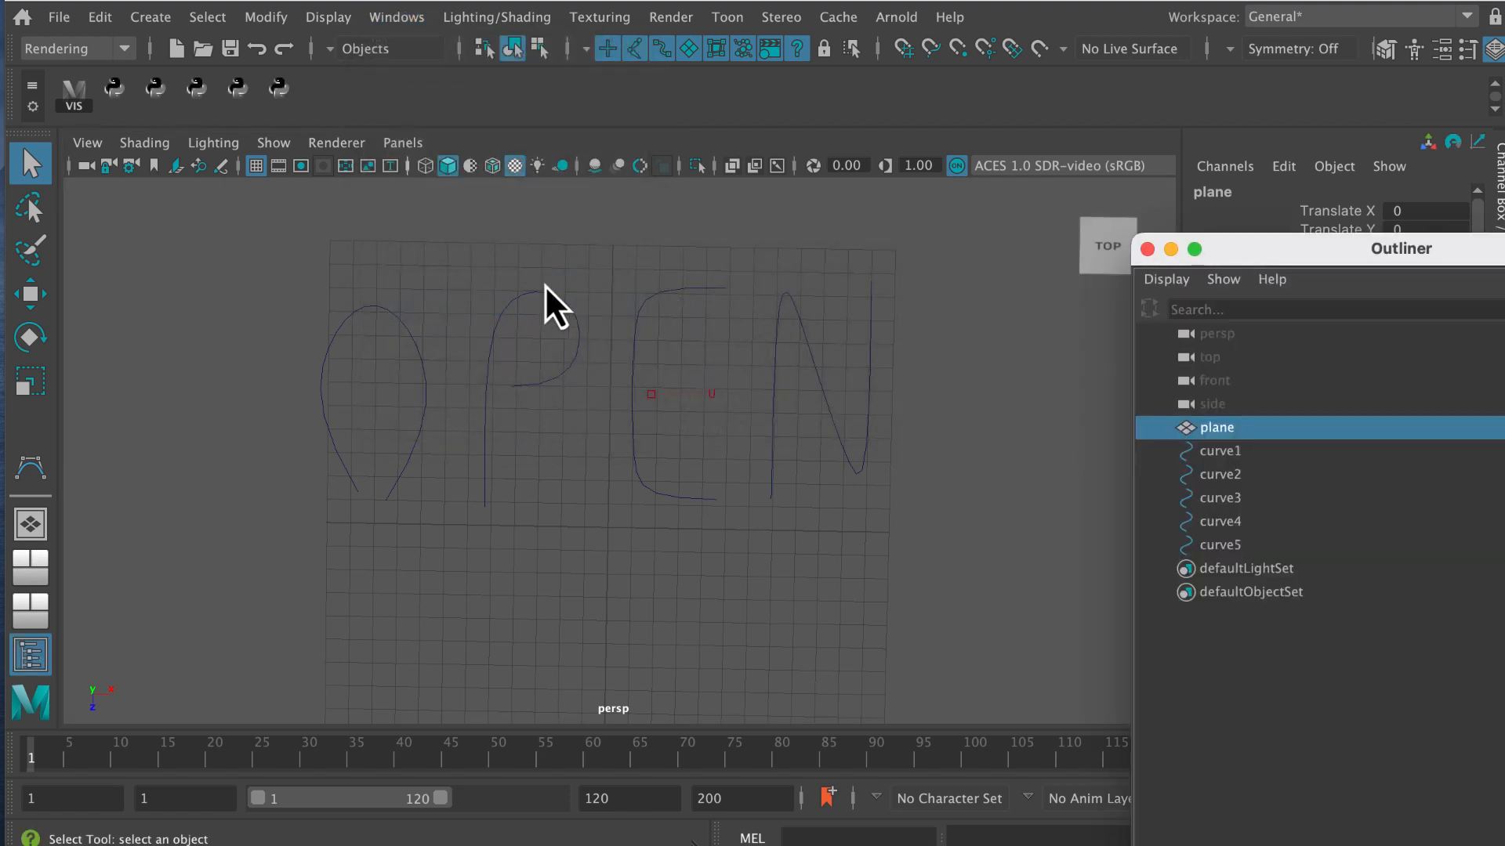
left_click_drag(1289, 255, 1023, 68)
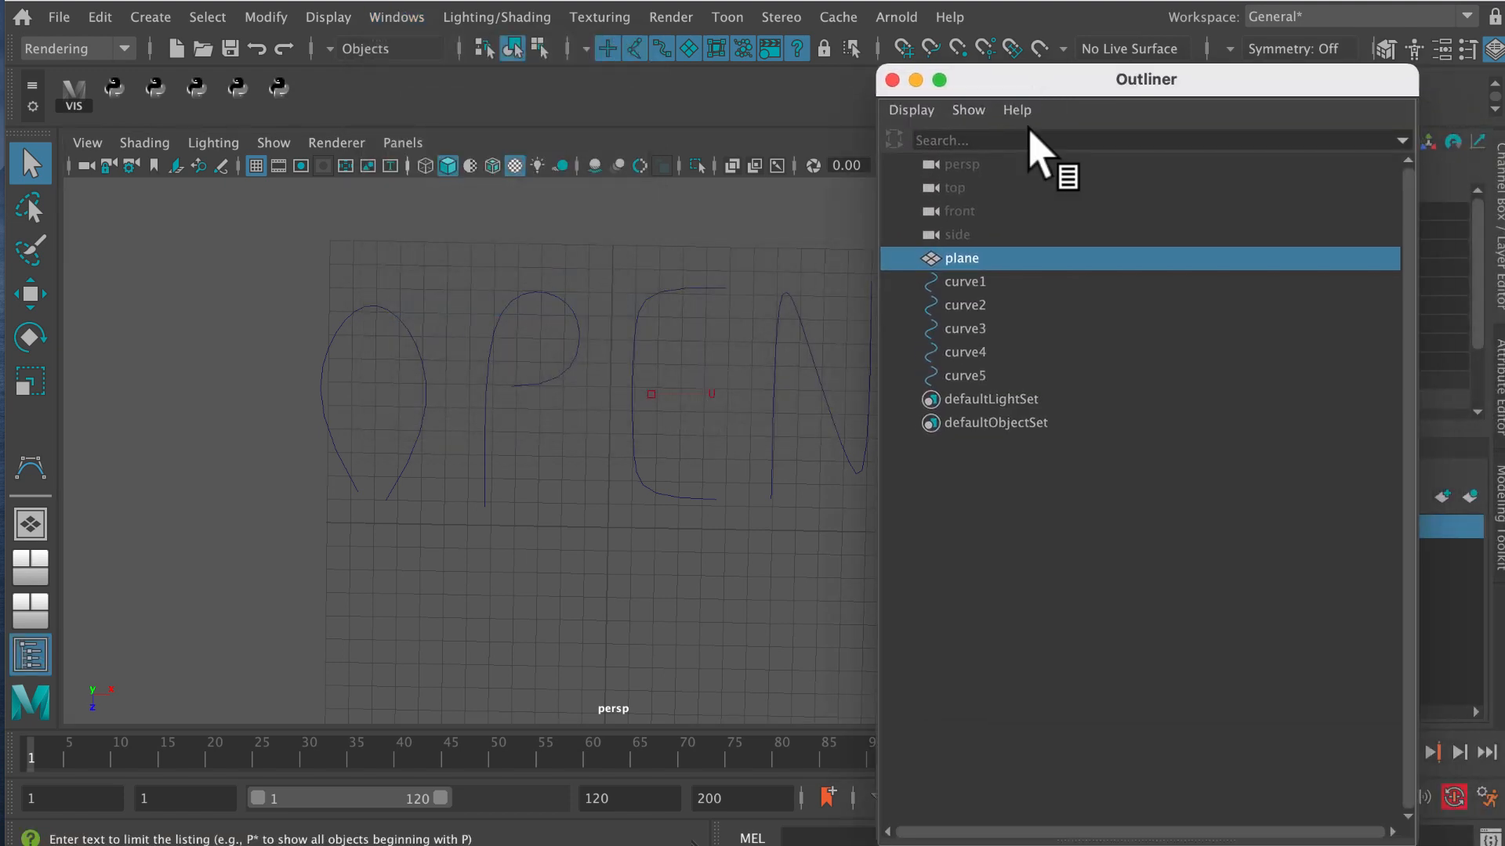
left_click(980, 283)
double_click(979, 282)
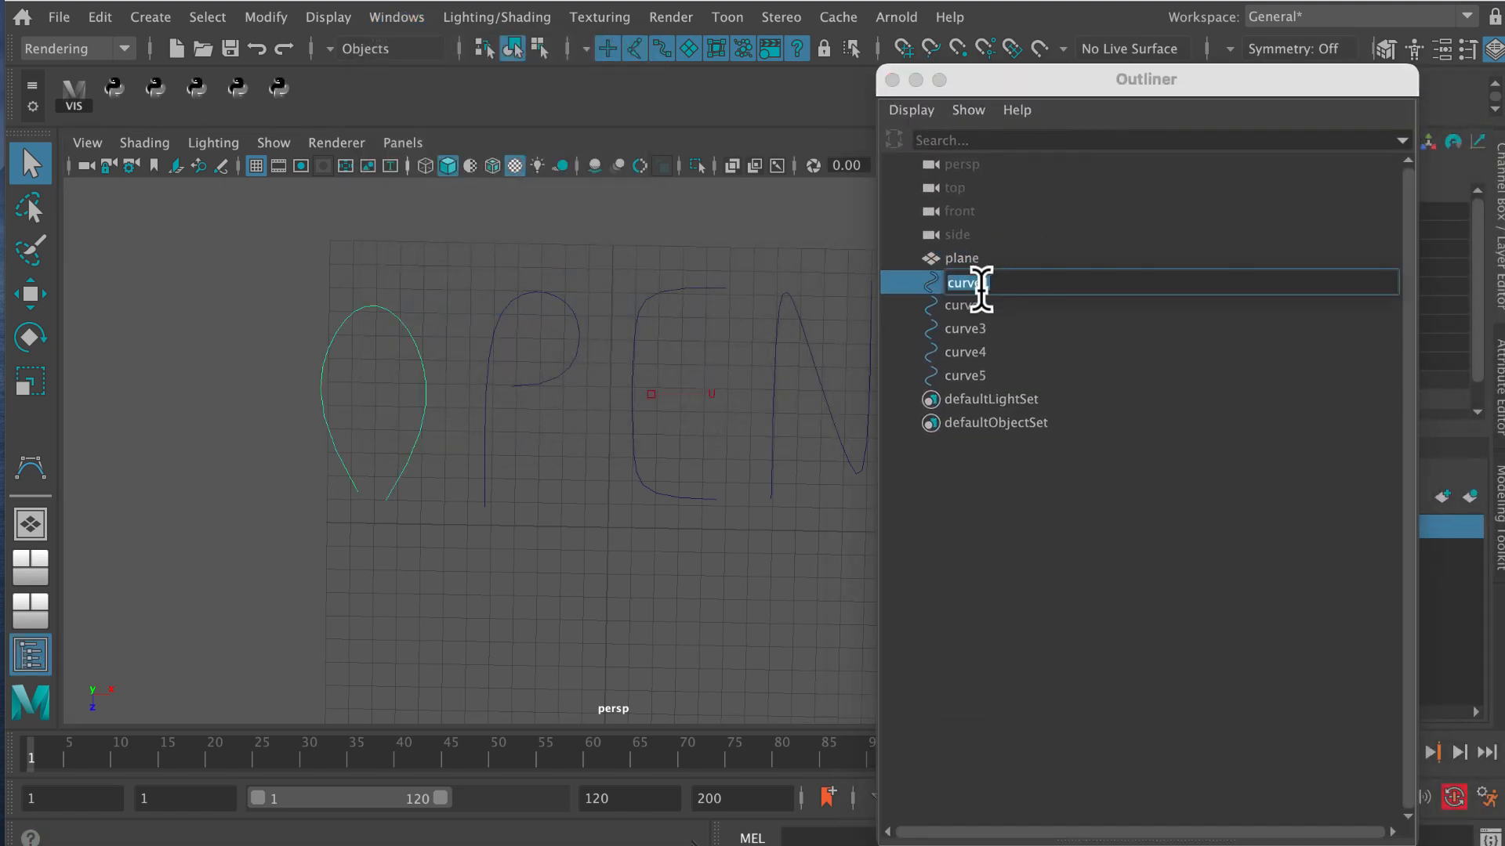
key("Return")
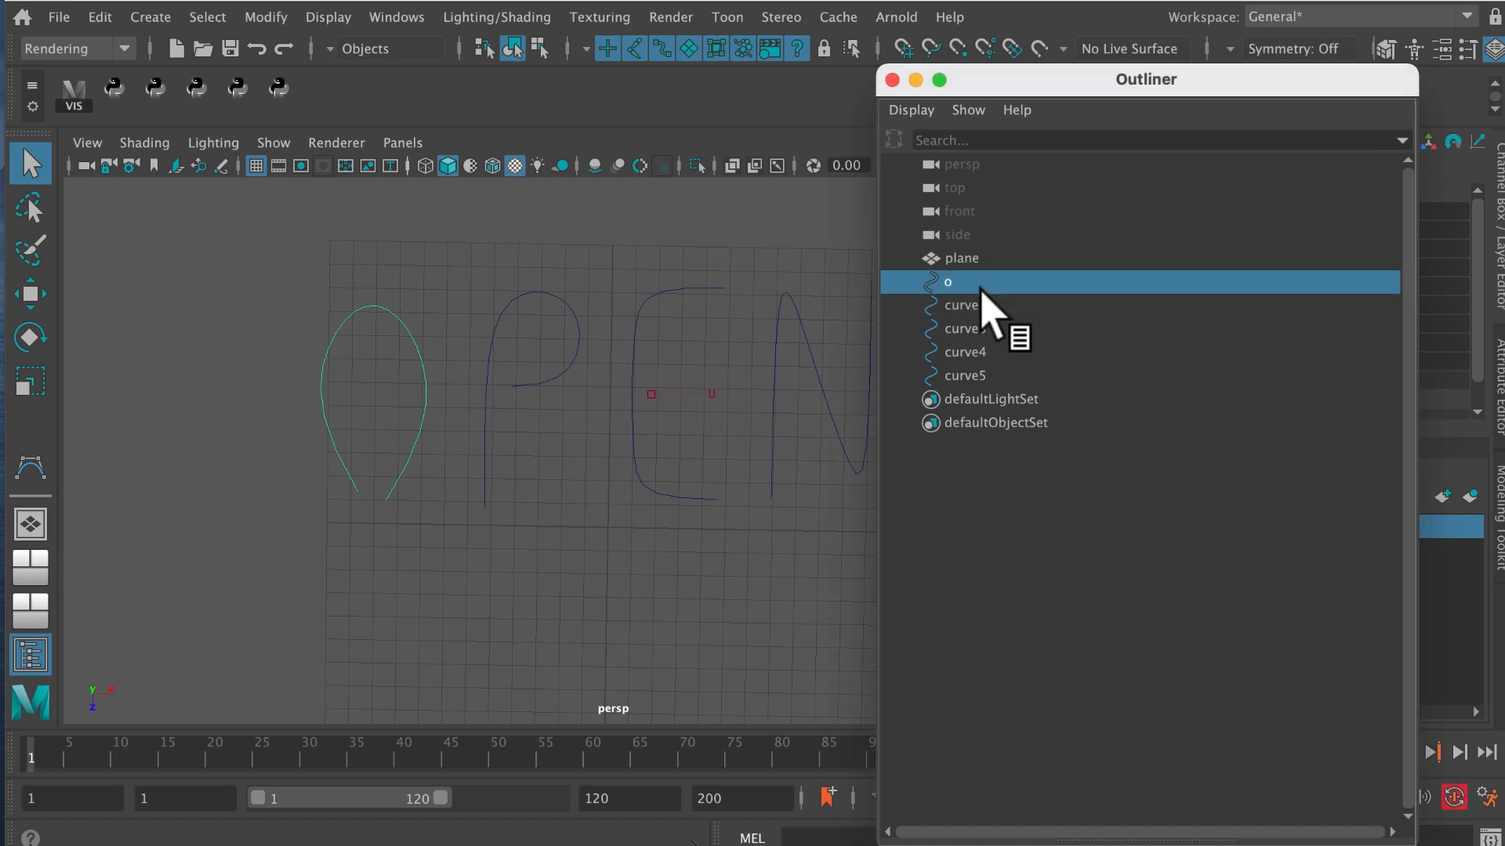
Rename the letter P curve, curve2, as p and the outer curve of the letter E, curve3, as e1.
left_click(962, 306)
double_click(962, 306)
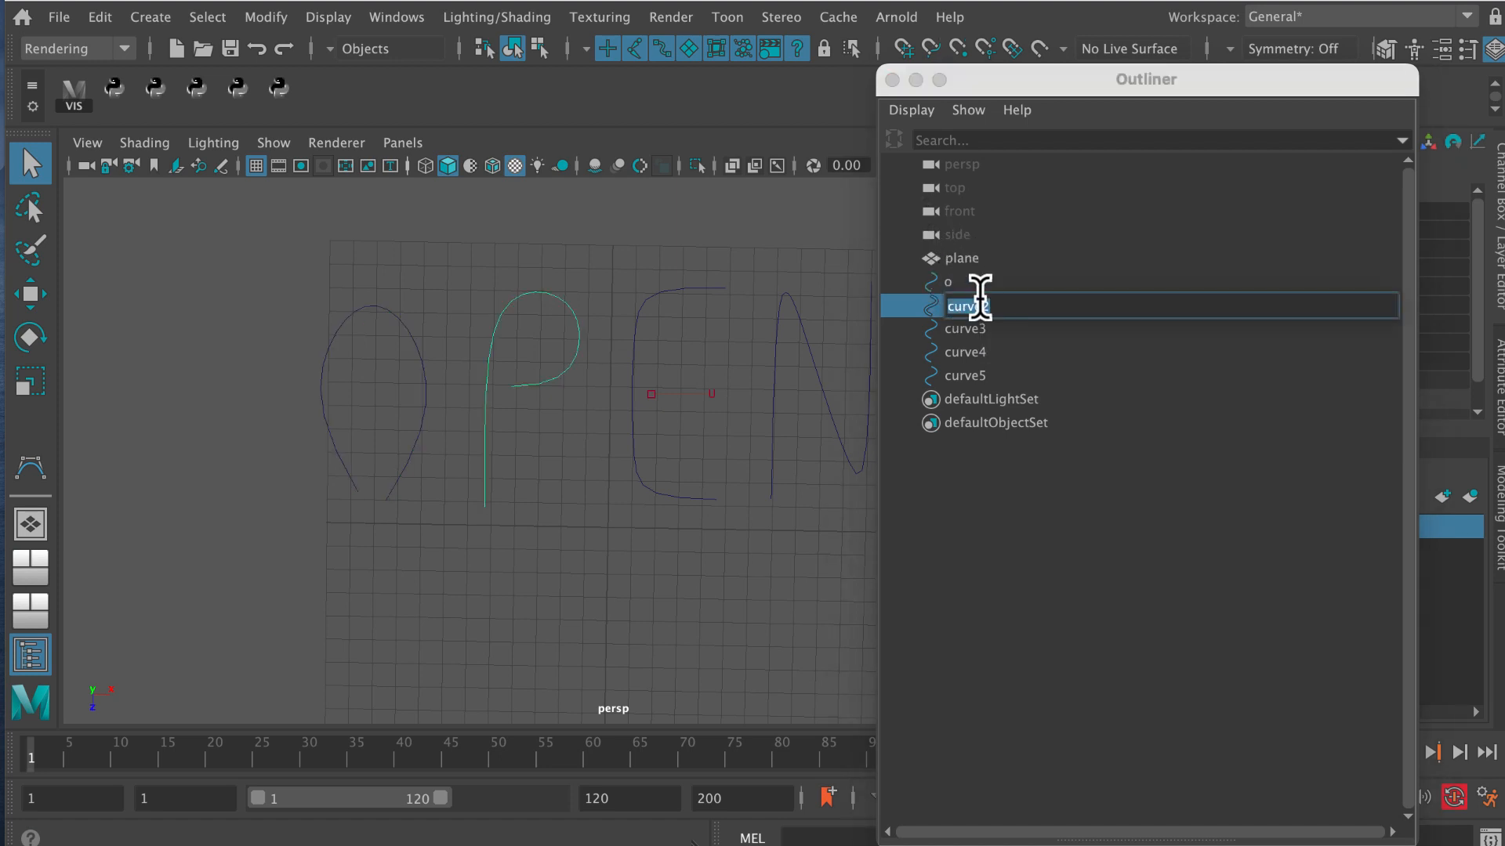
type("p")
key("Return")
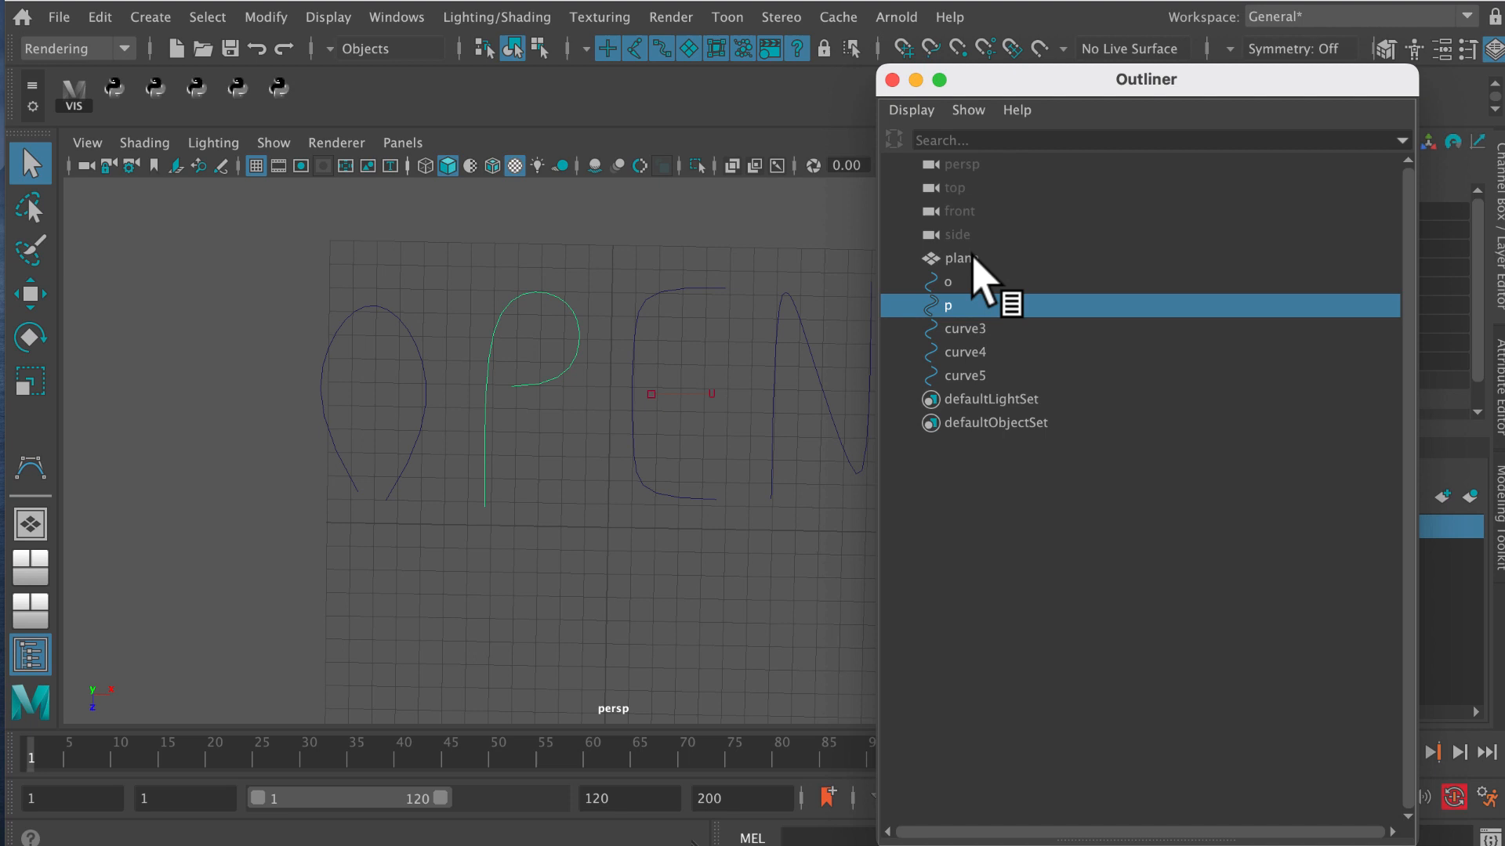
double_click(972, 329)
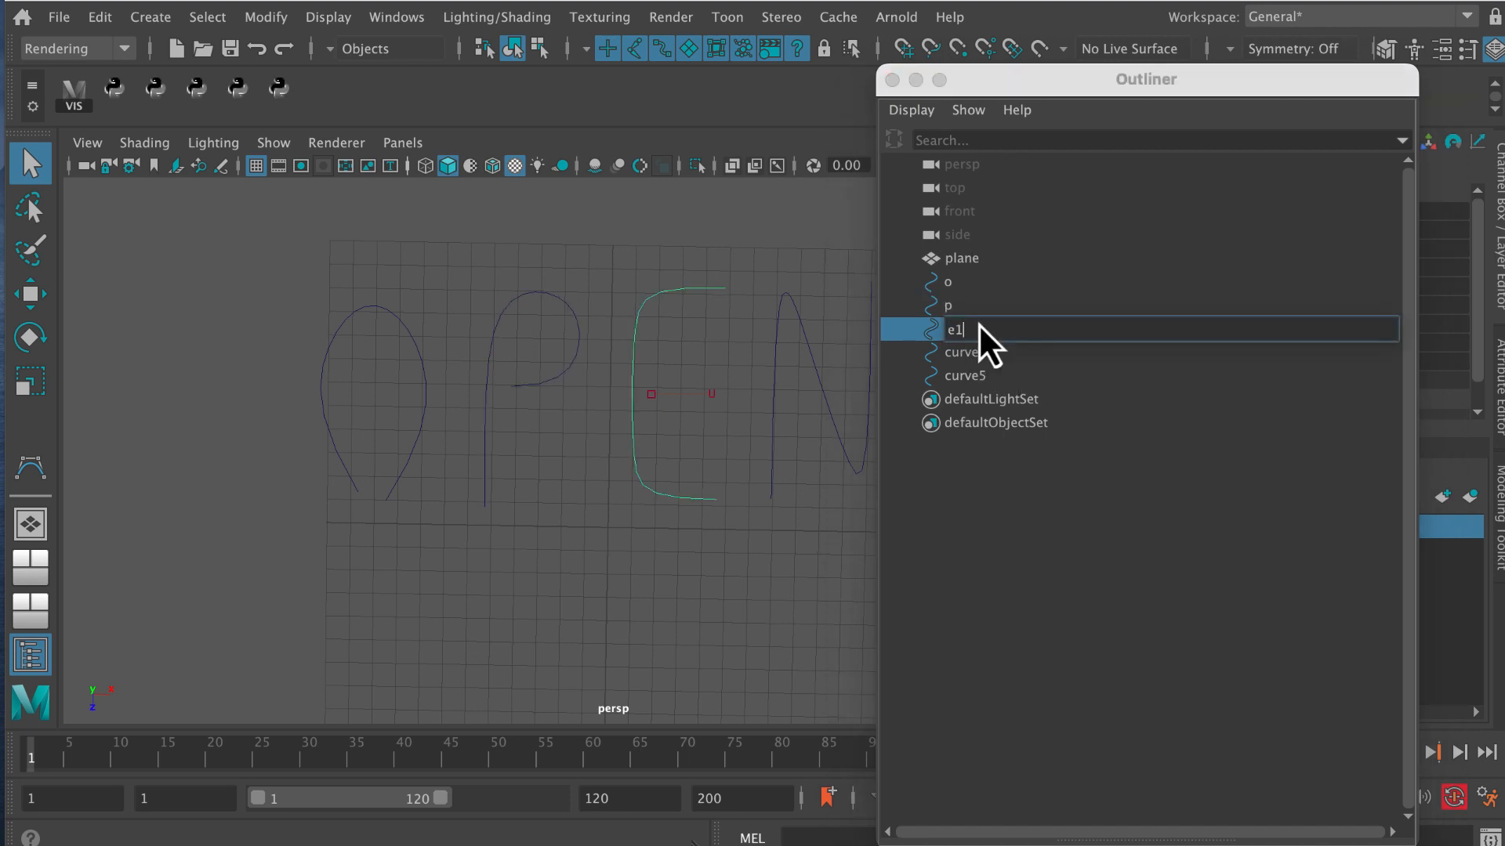
Rename the E's middle-bar curve, curve4, as e2 and the letter N curve, curve5, as n, and close the Outliner.
double_click(978, 353)
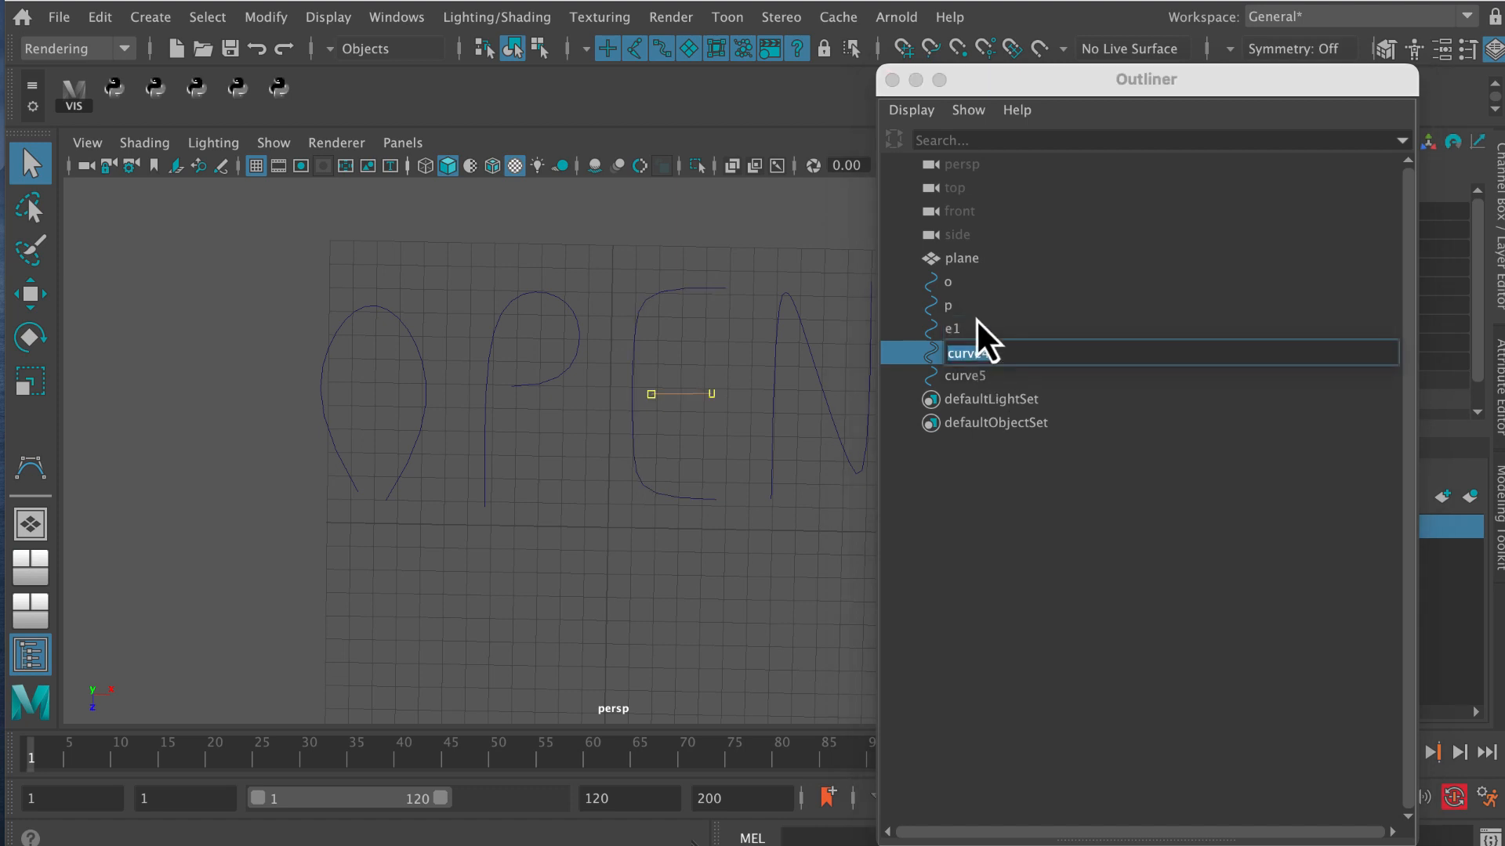
type("e2")
key("Return")
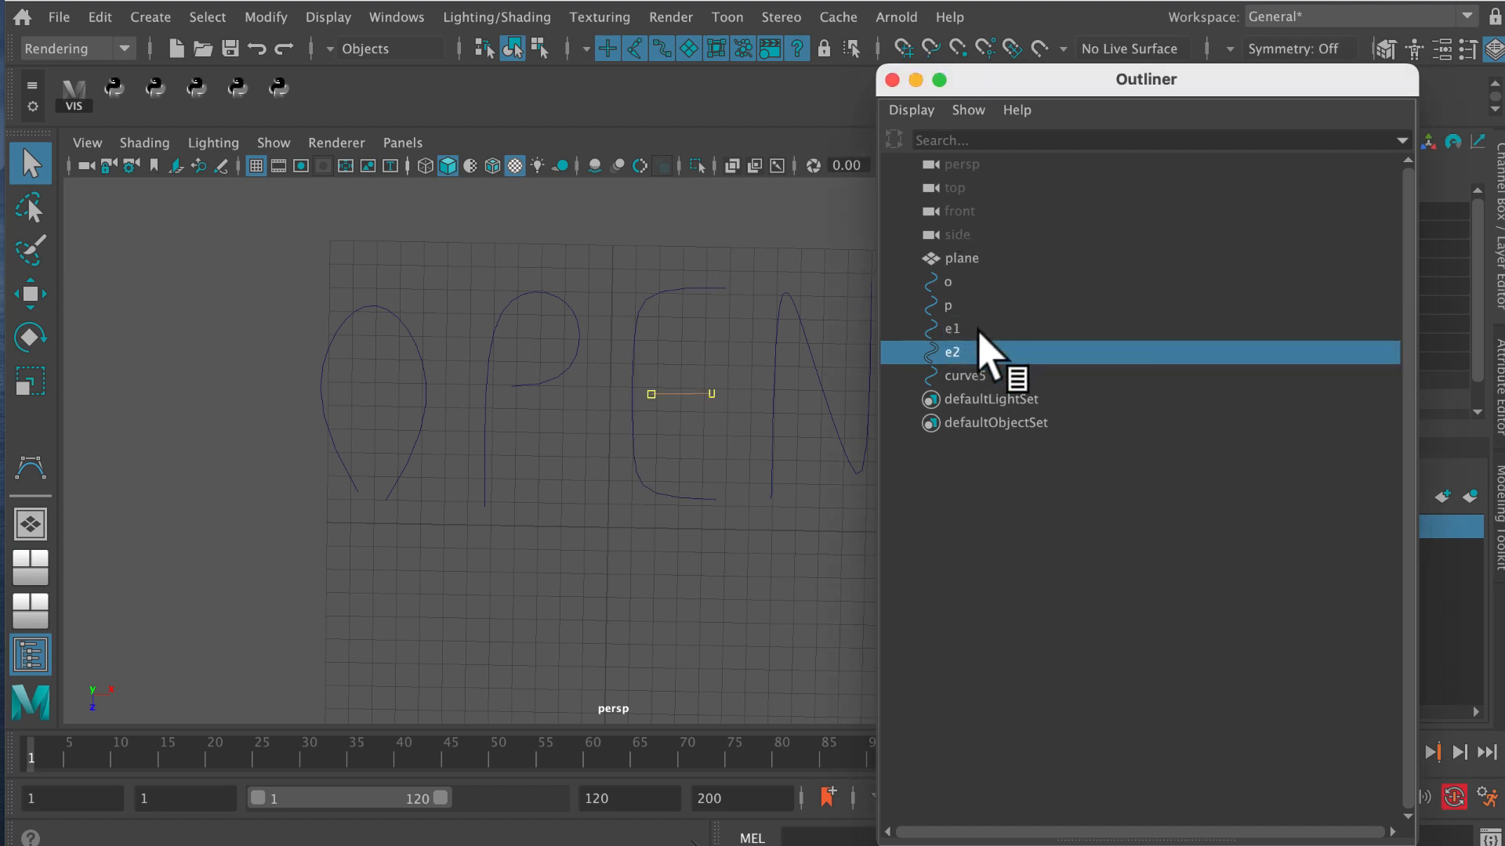
double_click(975, 376)
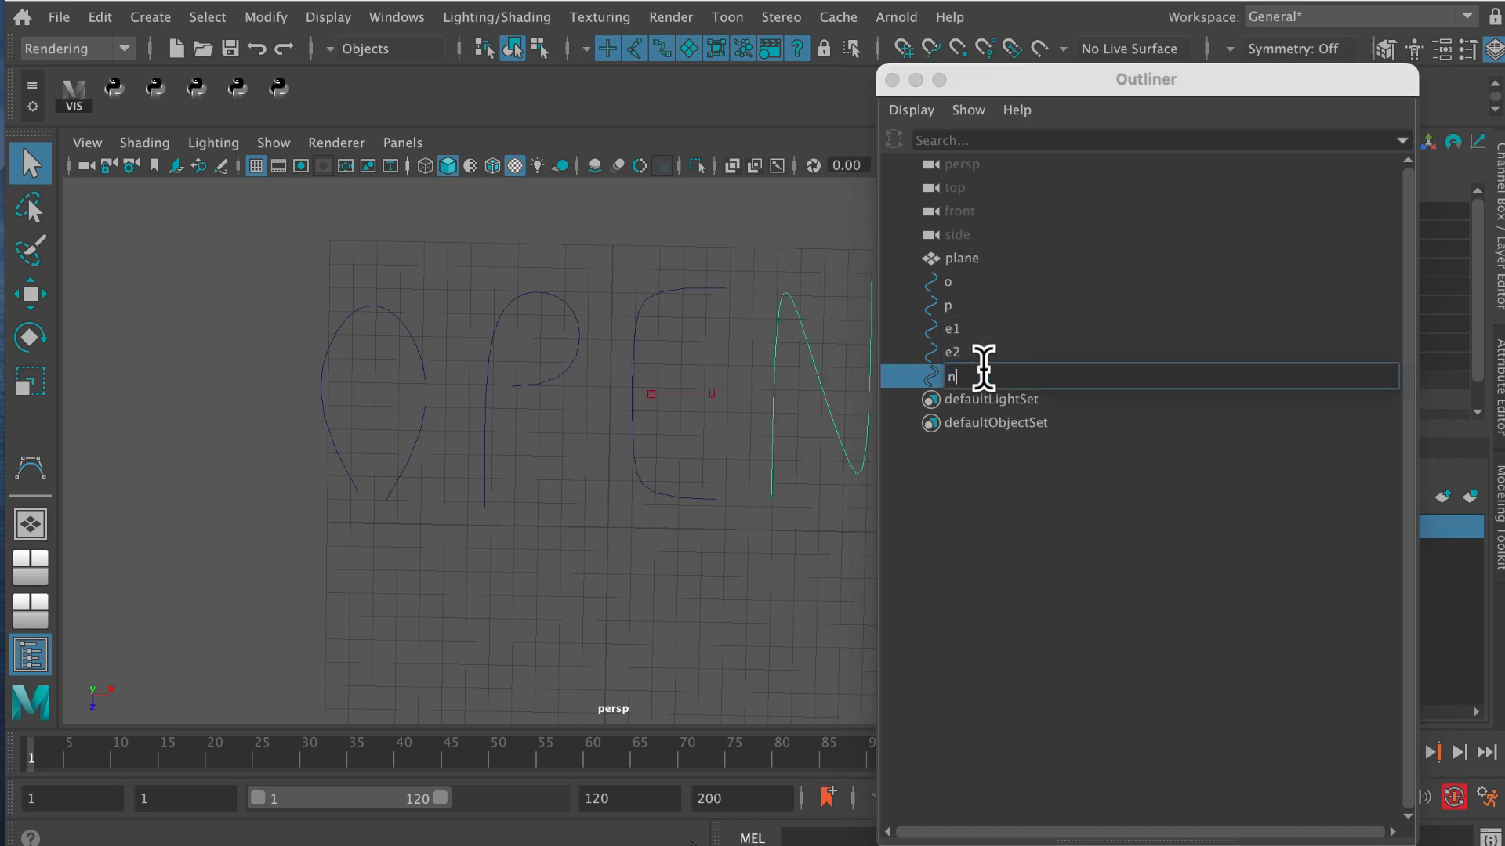
type("n")
key("Return")
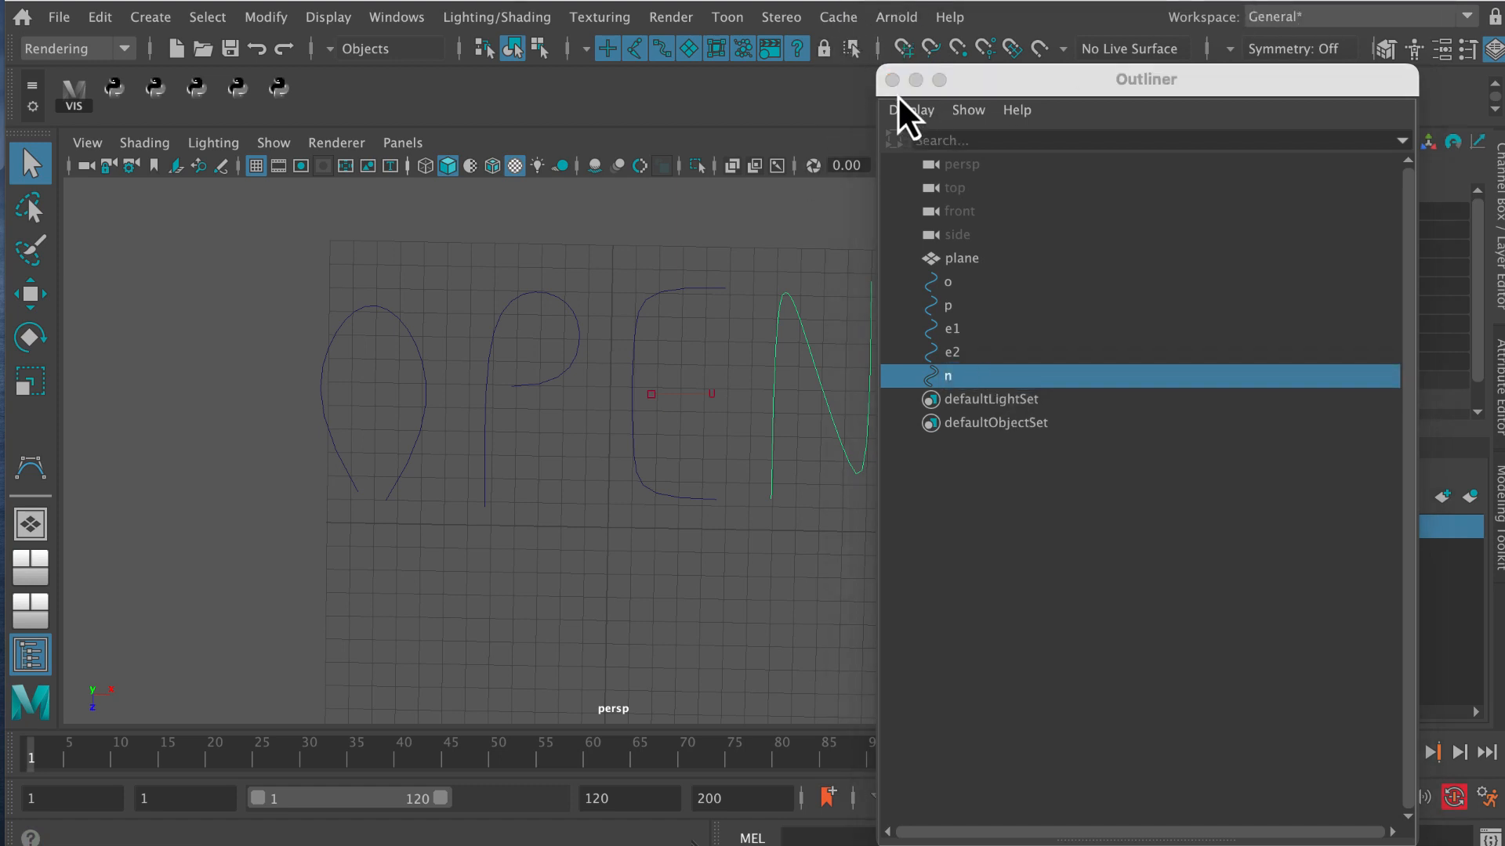
left_click(893, 80)
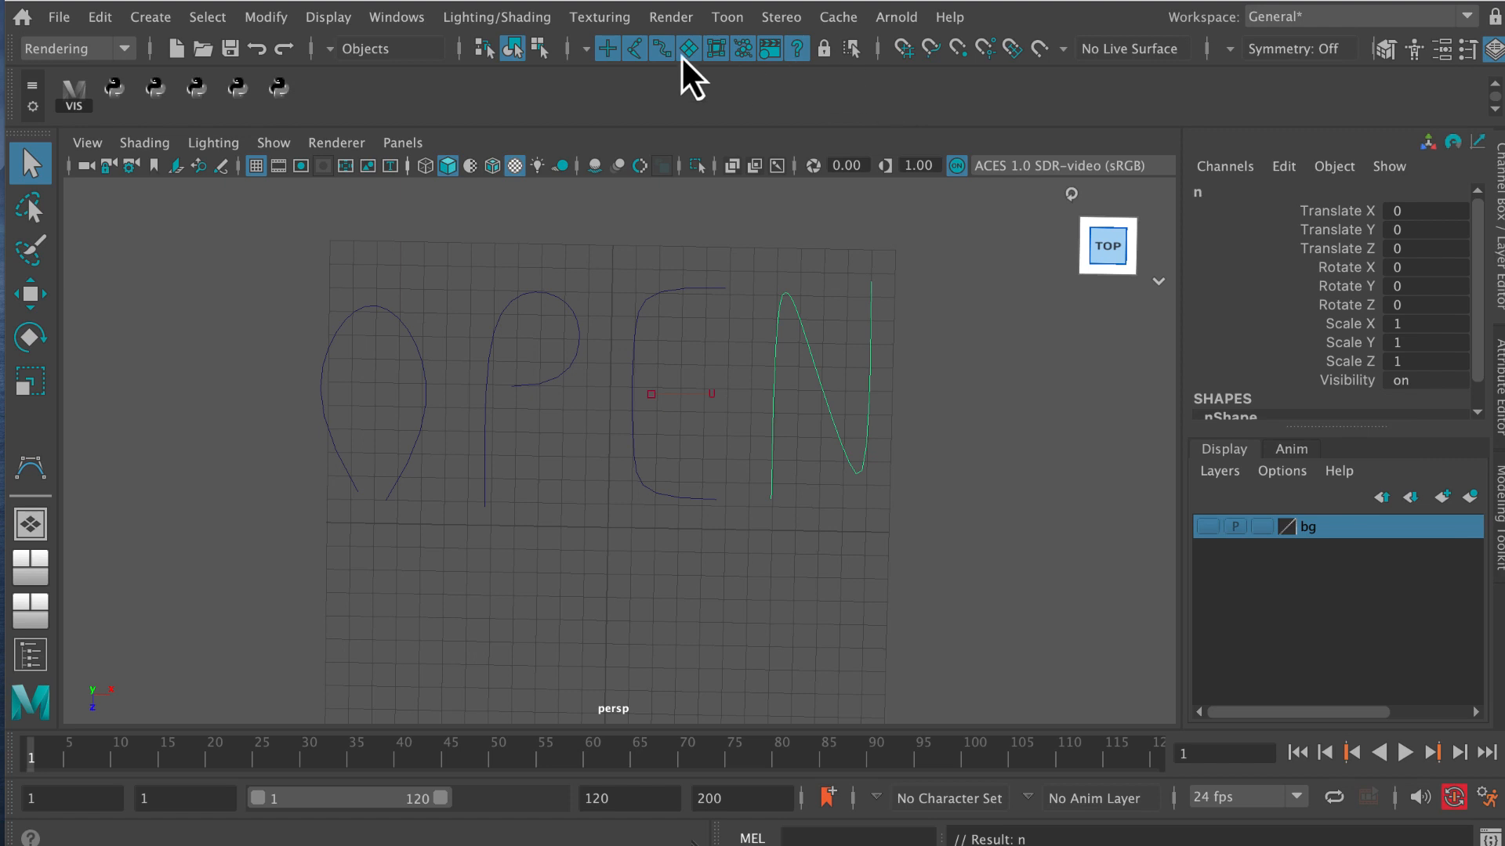
Create a NURBS circle at the grid origin as the profile for the tubes.
left_click_drag(359, 333, 350, 236)
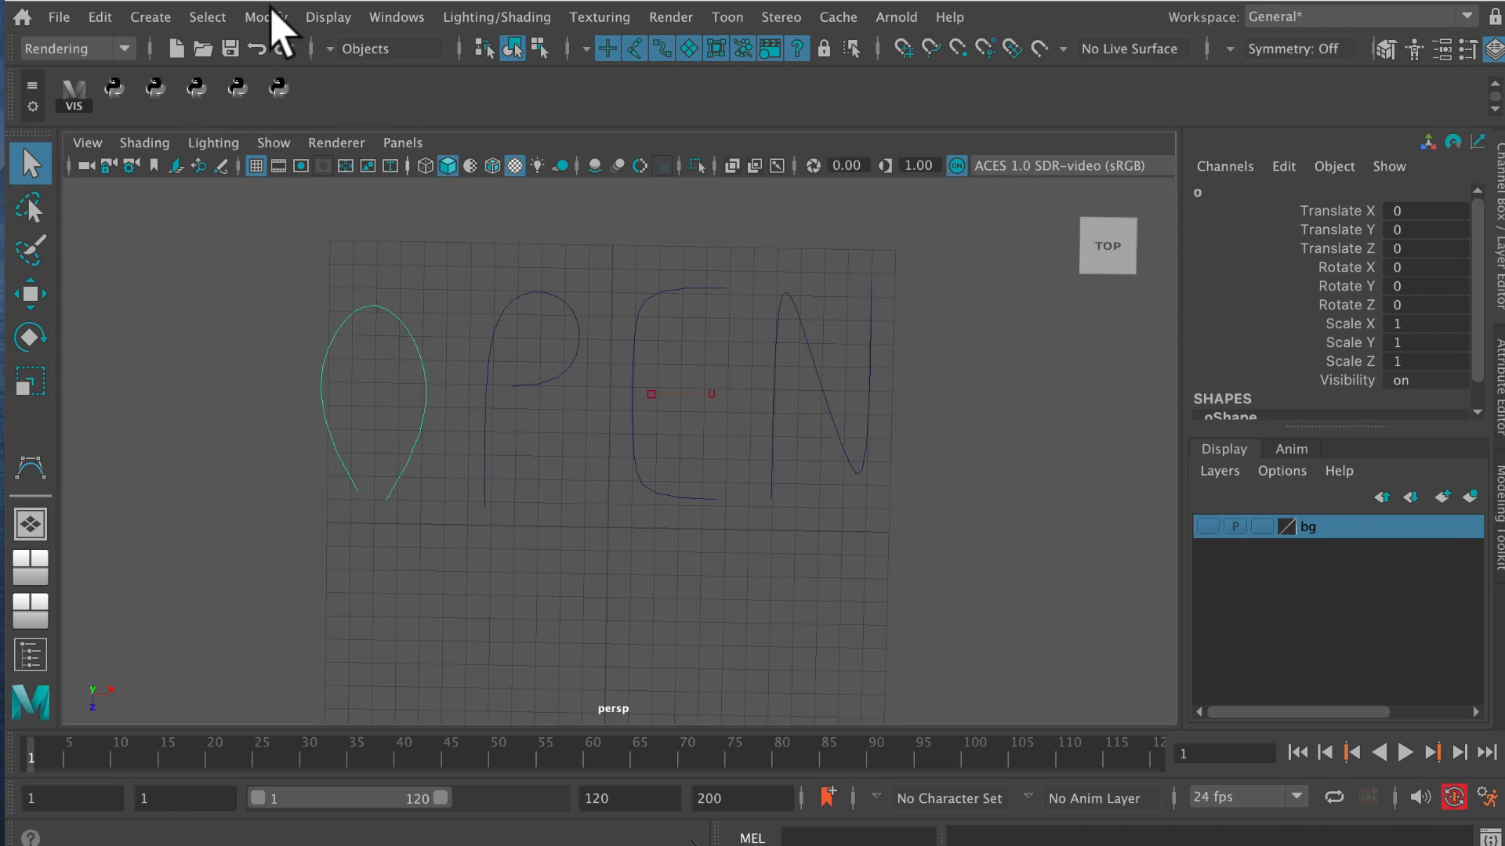
left_click(161, 19)
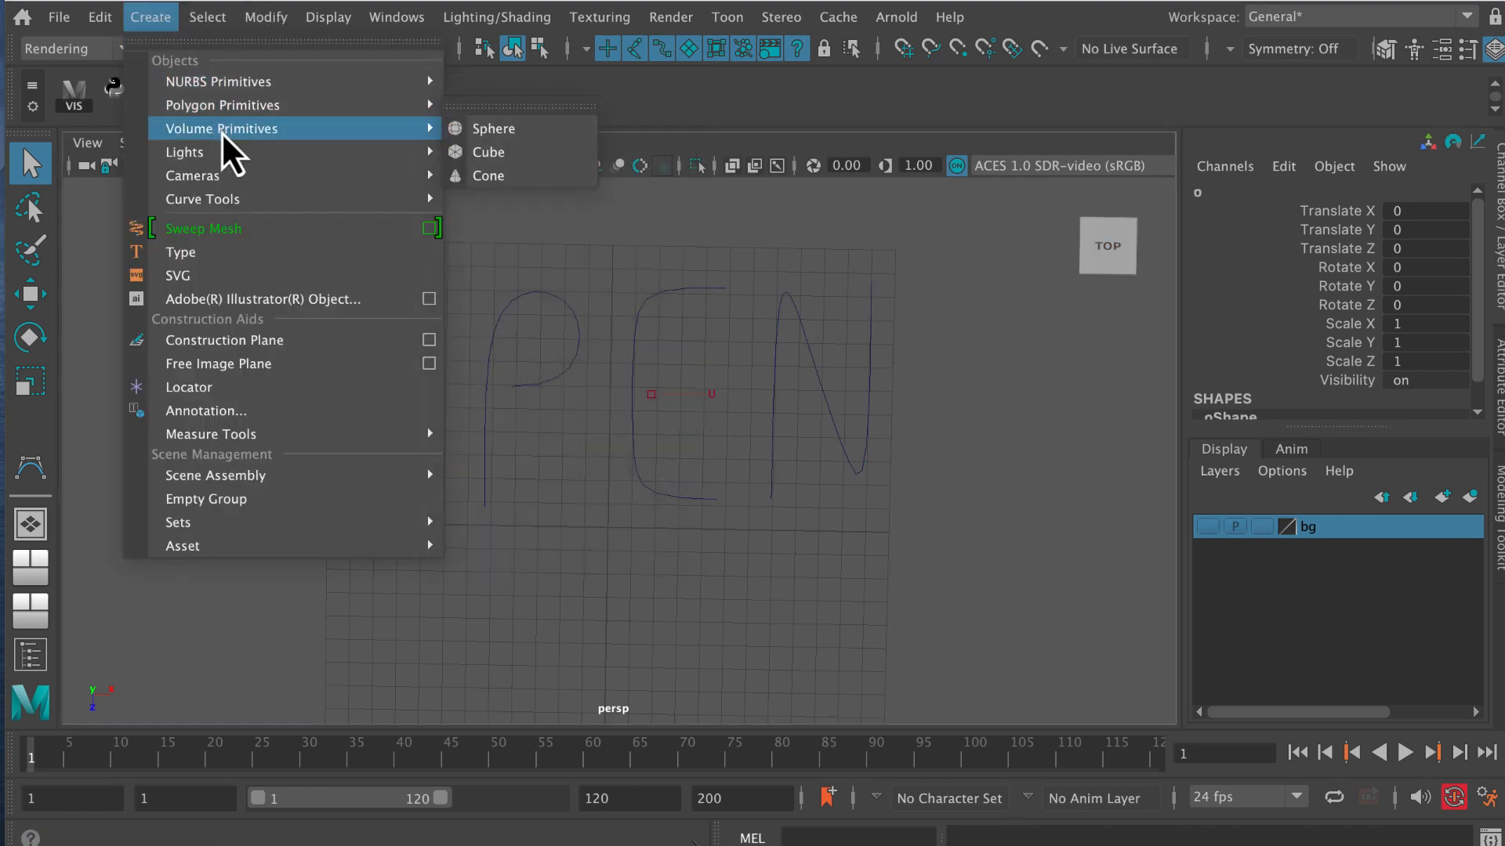
mouse_move(240, 104)
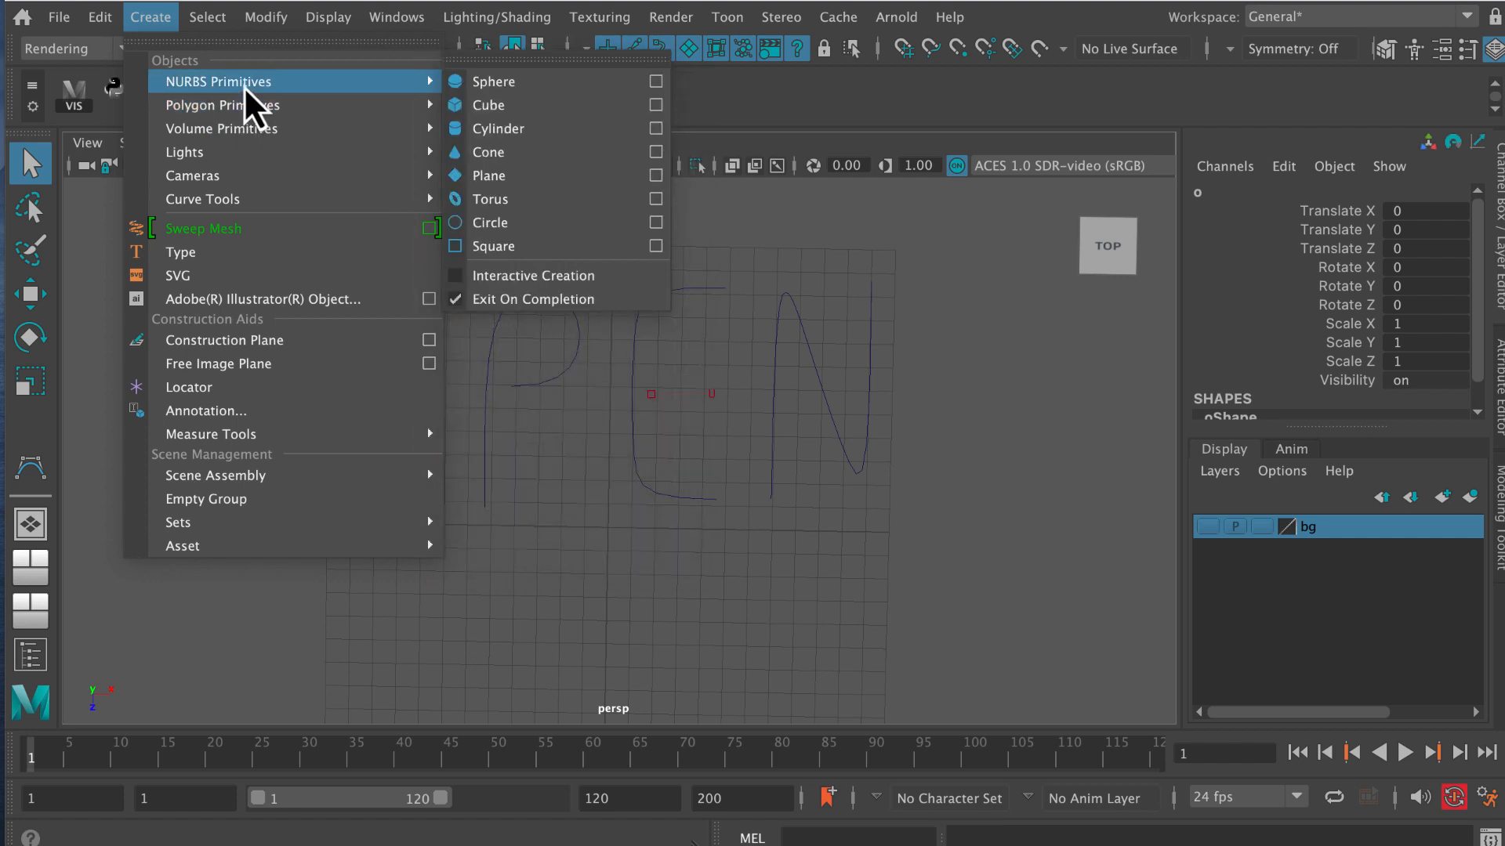
left_click(509, 223)
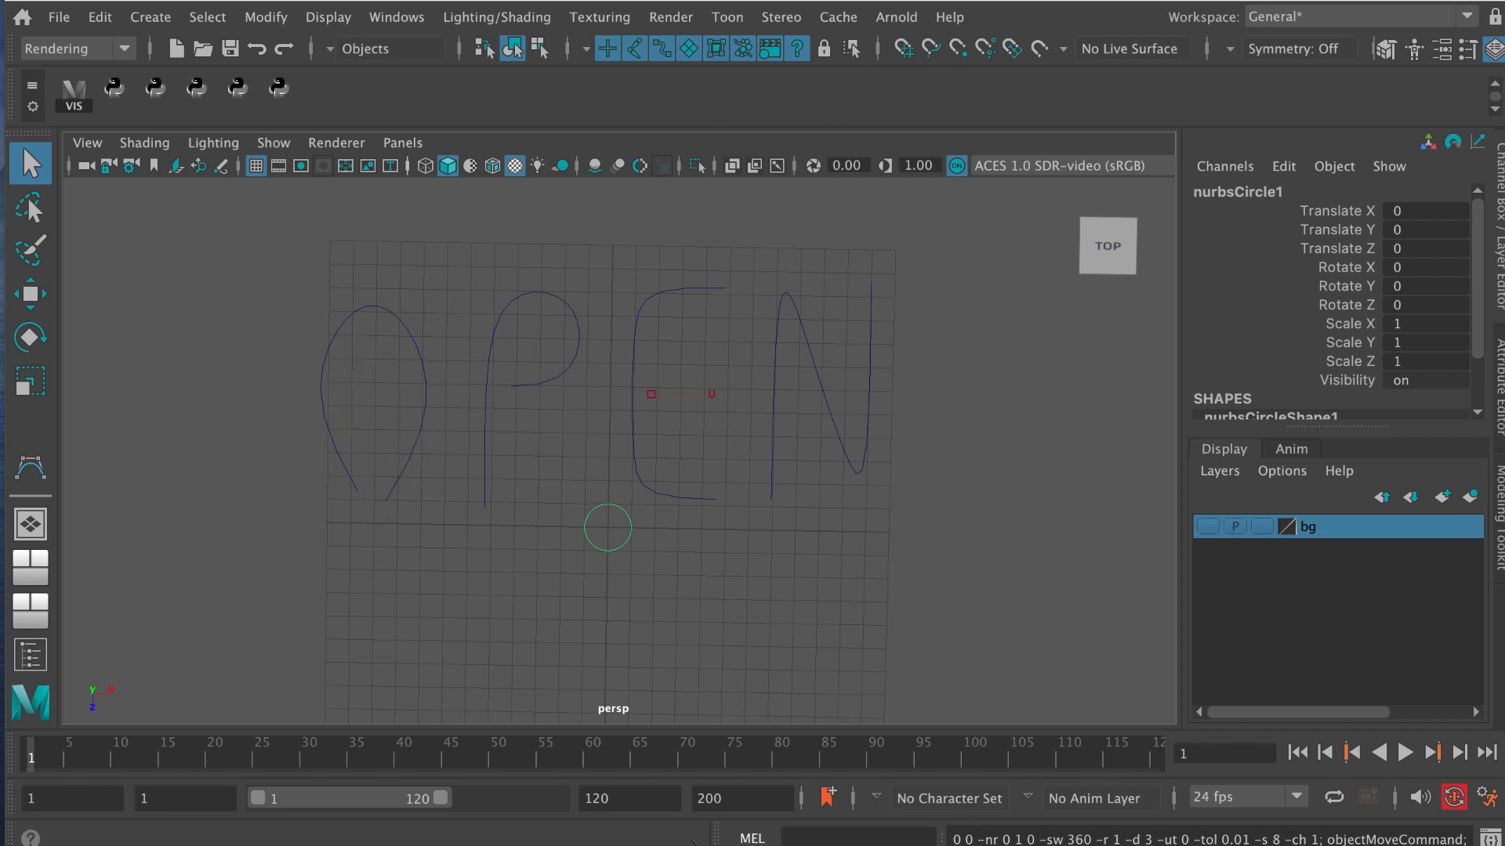
Switch to the Modeling menu set and reset the surface Extrude options, setting result position to At path and pivot to Component.
key("F2")
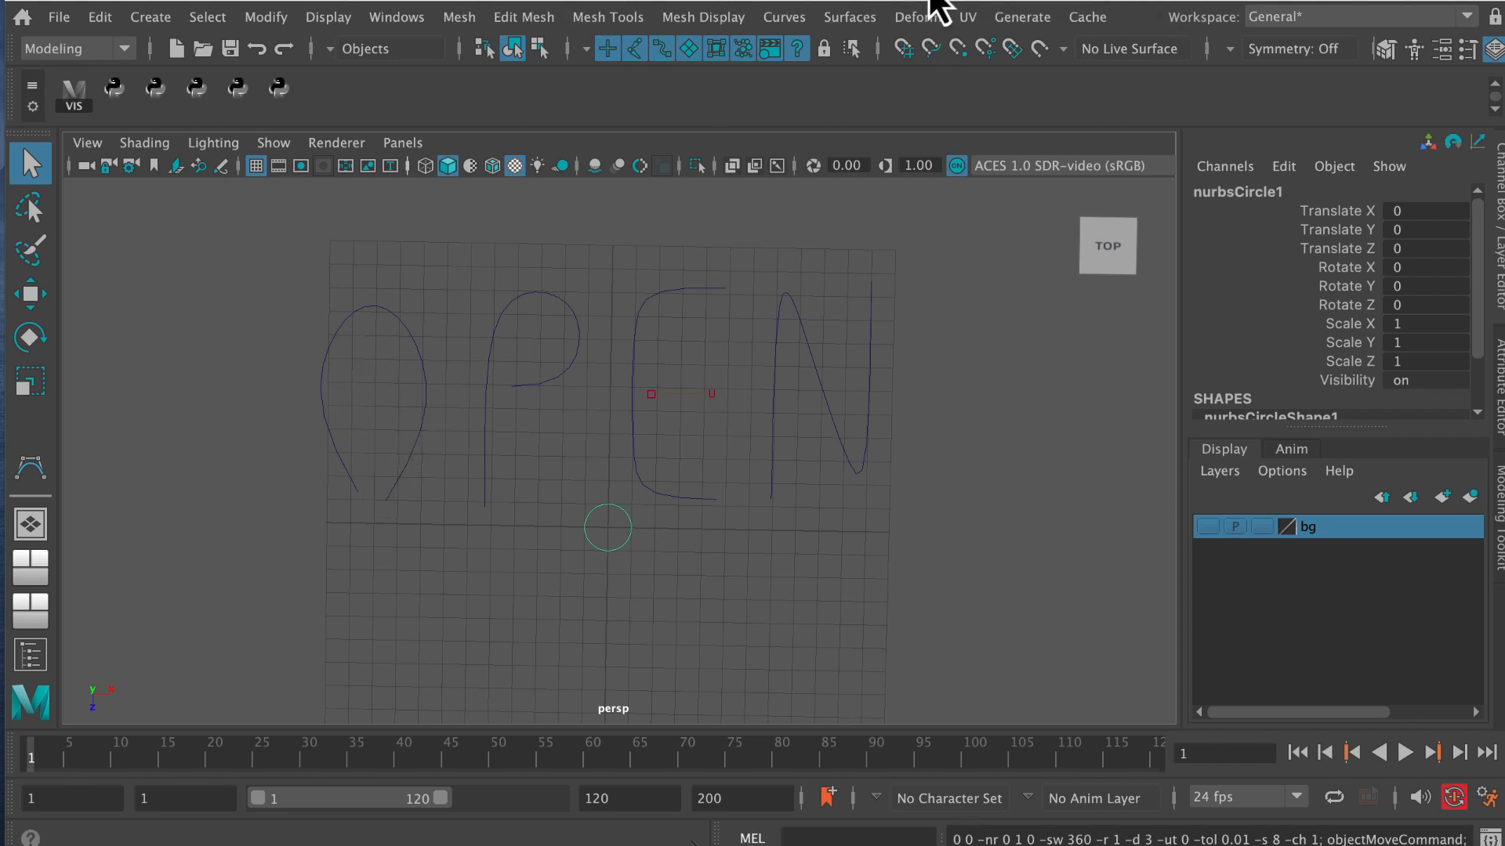
left_click(118, 48)
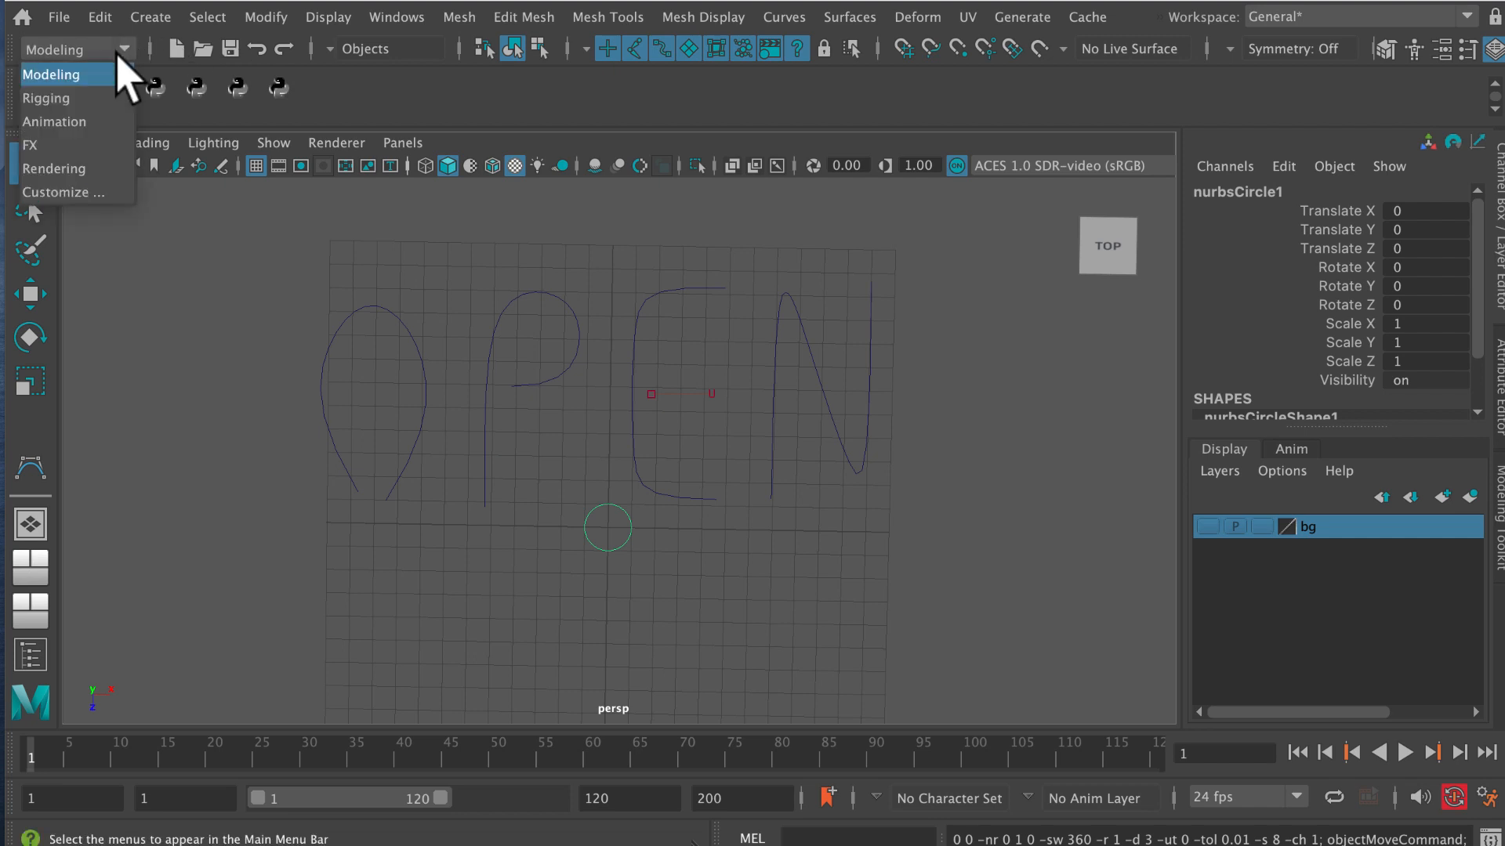
left_click(118, 48)
left_click(849, 17)
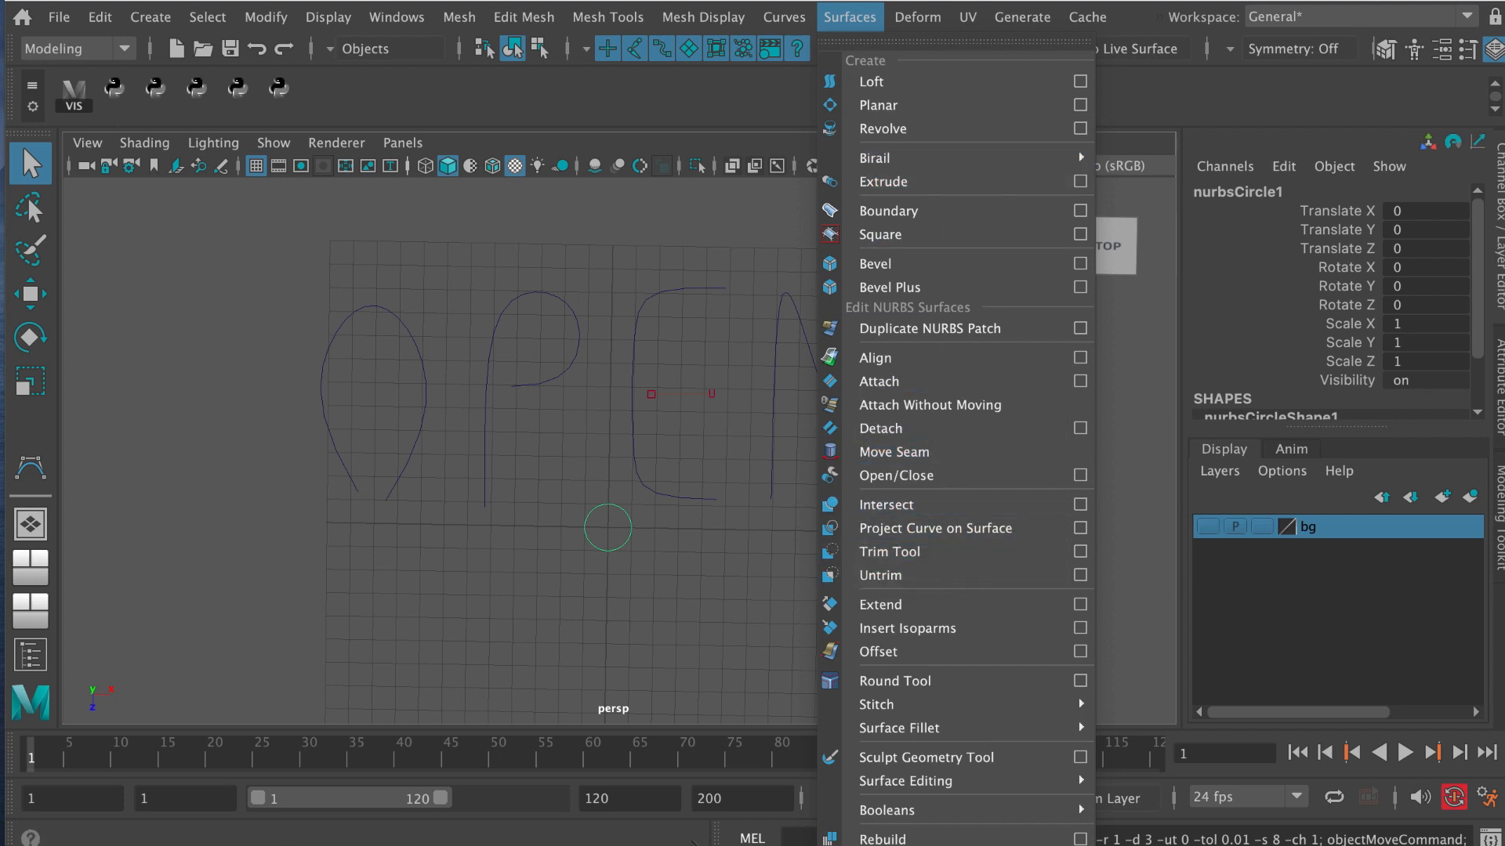
left_click(1080, 181)
left_click_drag(371, 92, 699, 94)
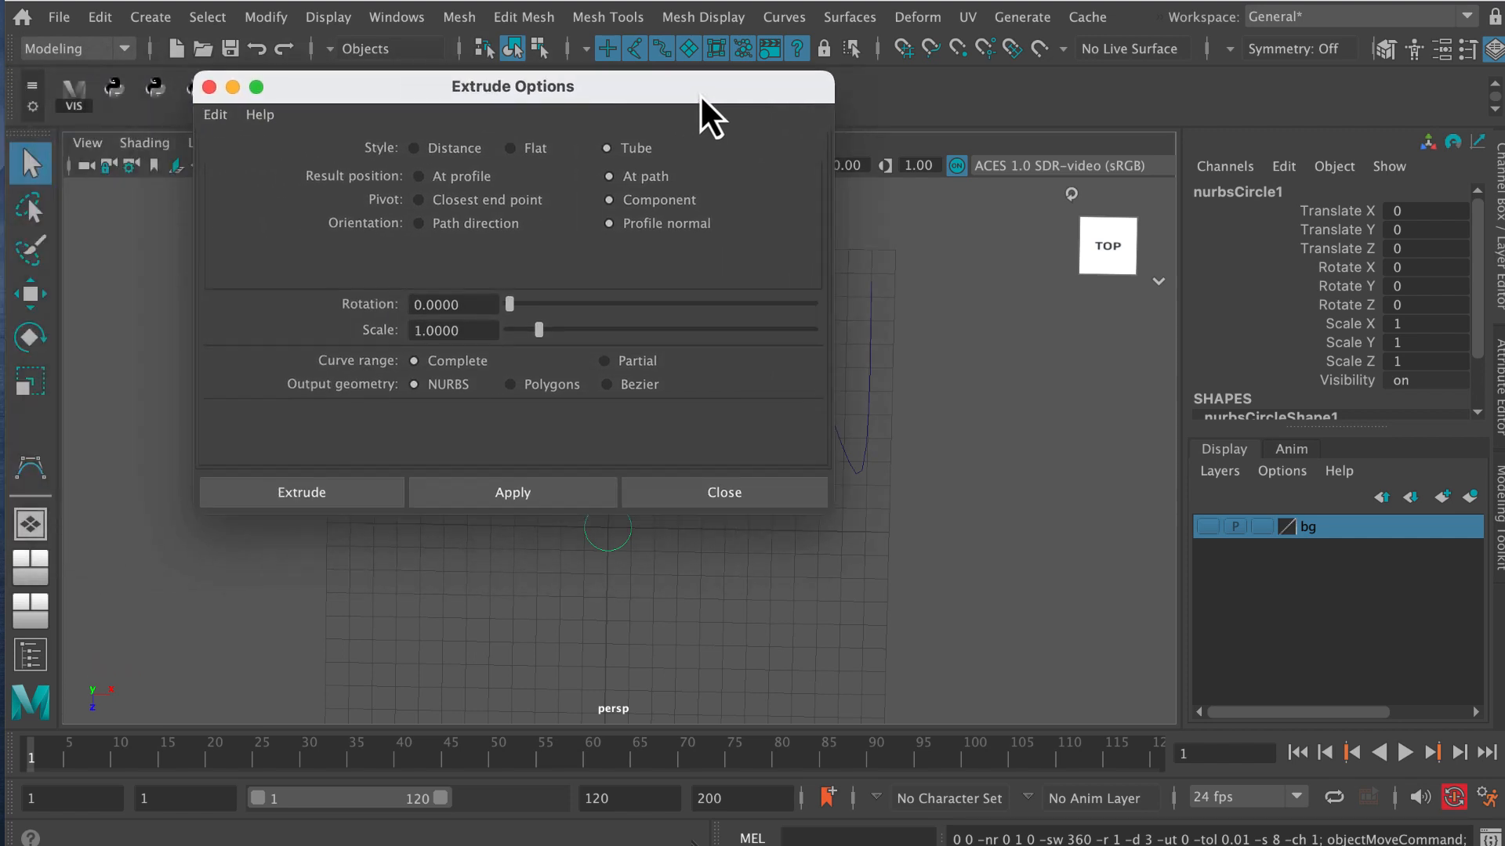
left_click(216, 115)
left_click(235, 162)
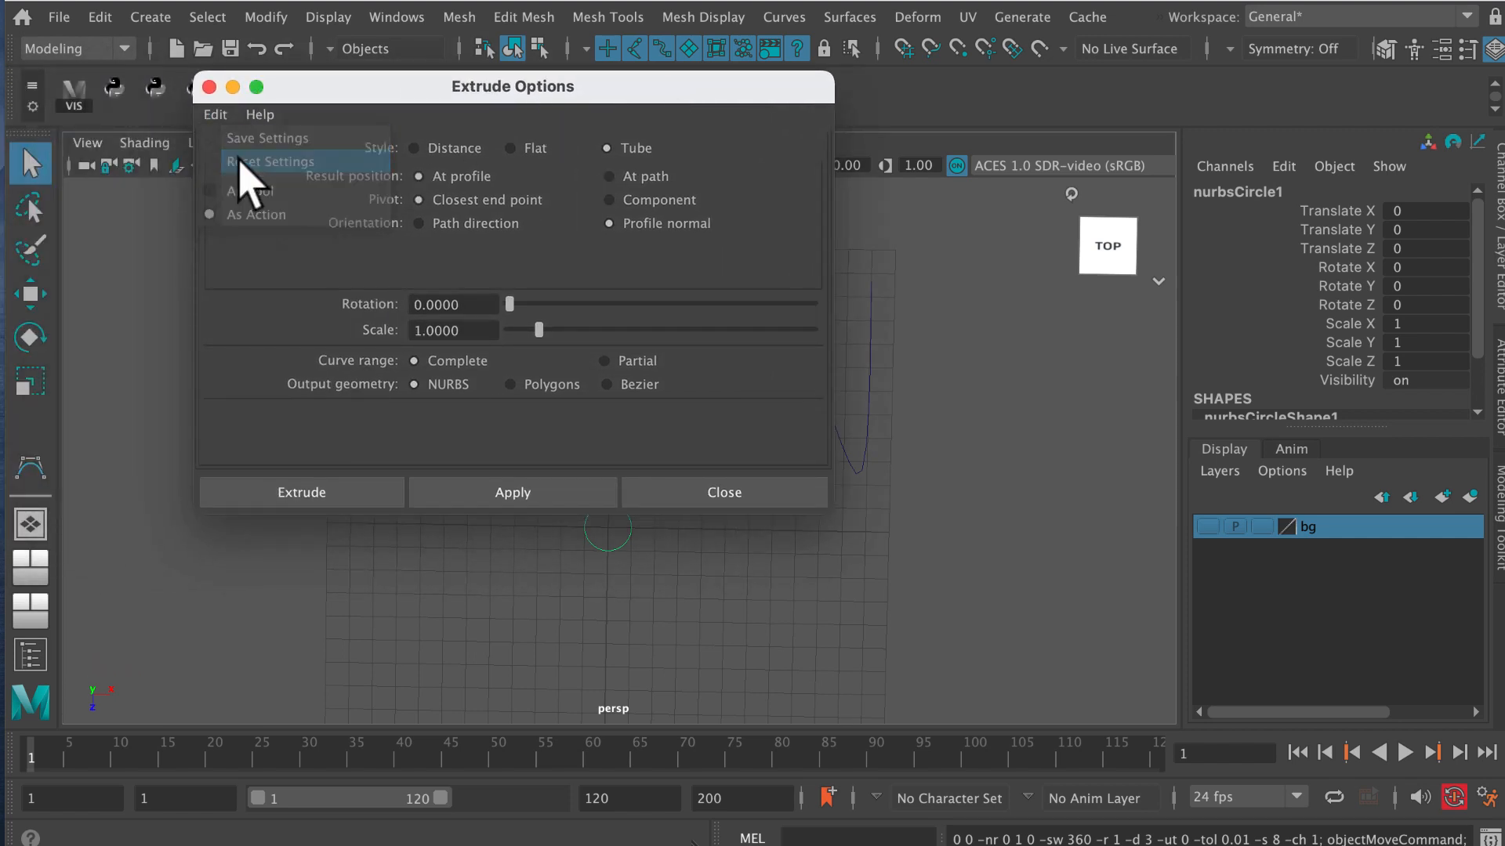
left_click_drag(401, 97, 288, 66)
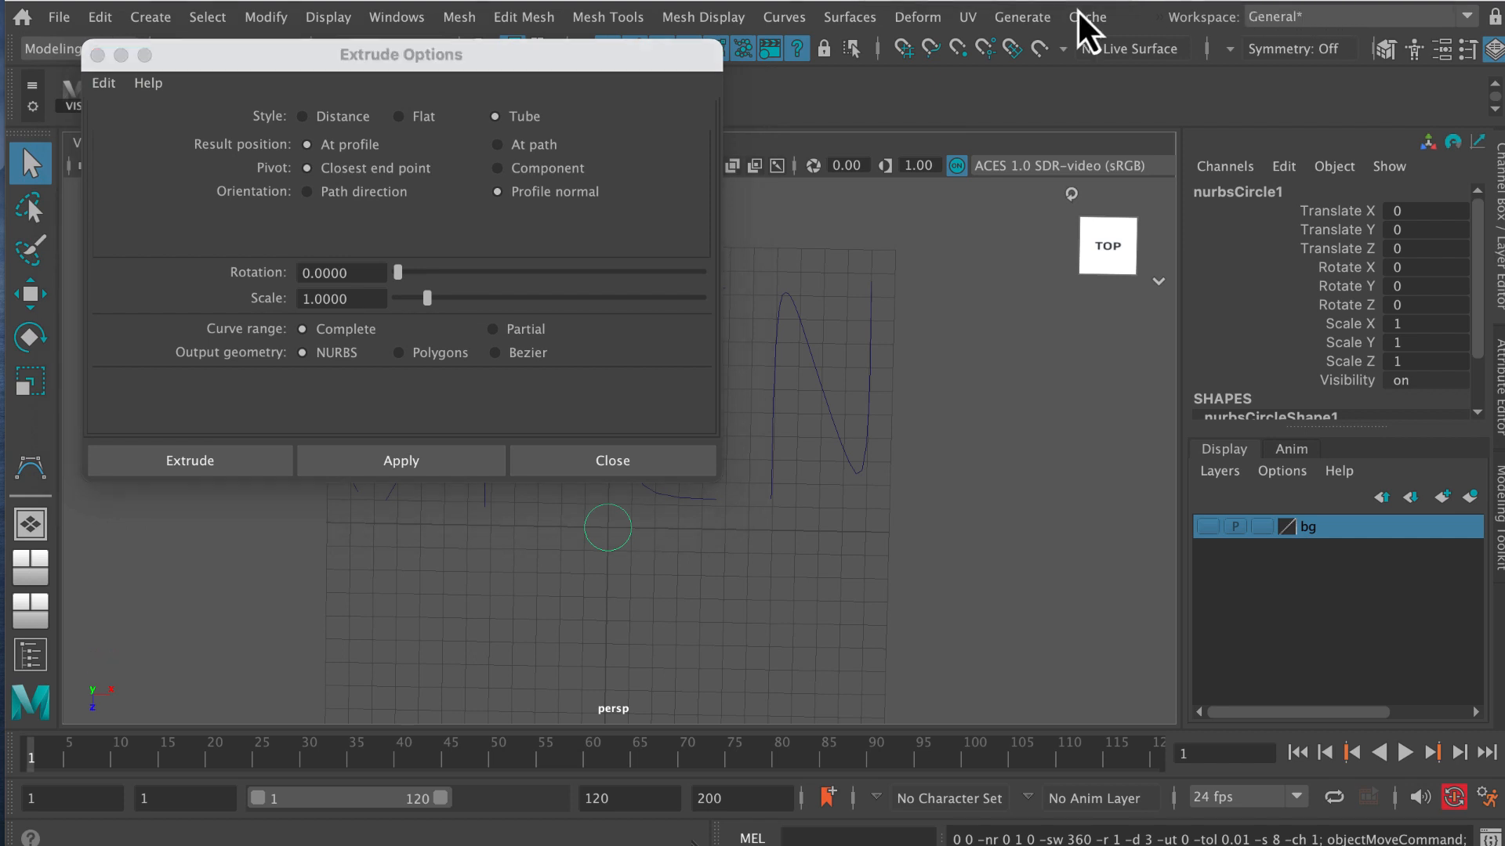
left_click(497, 145)
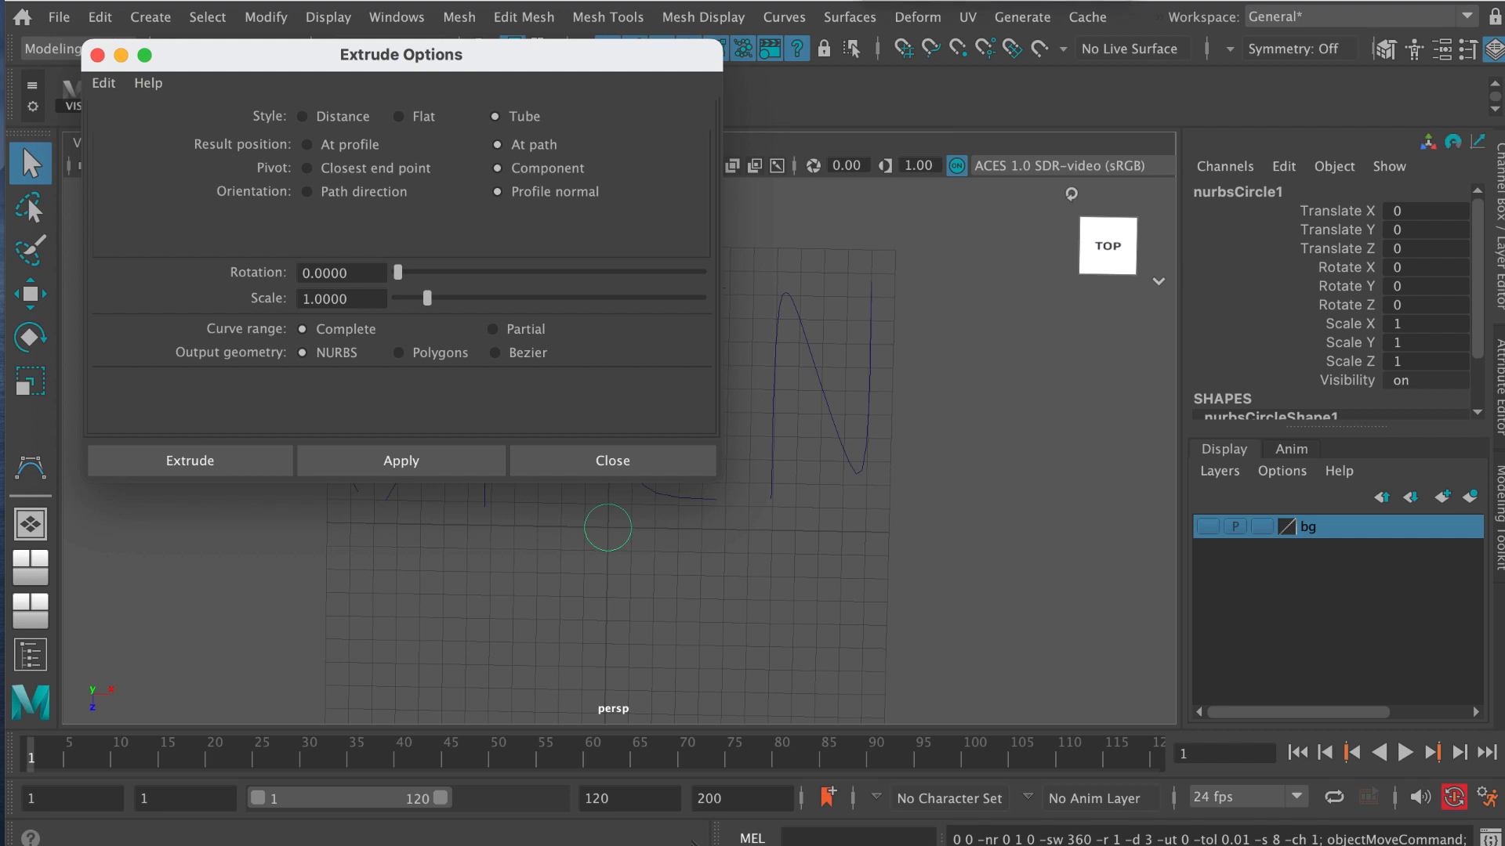
Extrude the NURBS circle along the letter O curve with the configured options.
left_click_drag(662, 57, 1353, 3)
left_click_drag(582, 501, 593, 522)
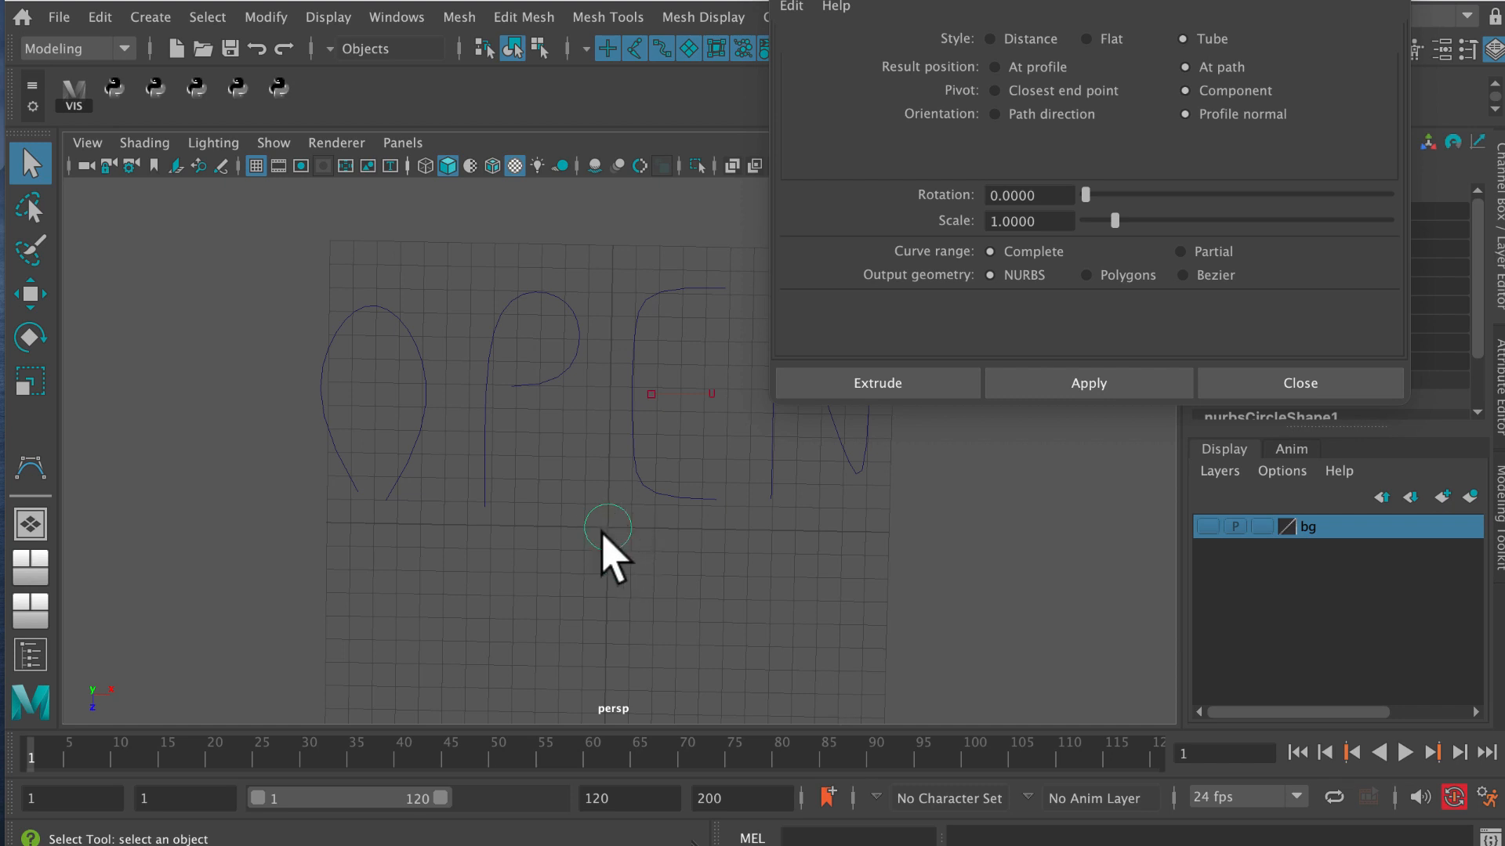
left_click(329, 342, "shift")
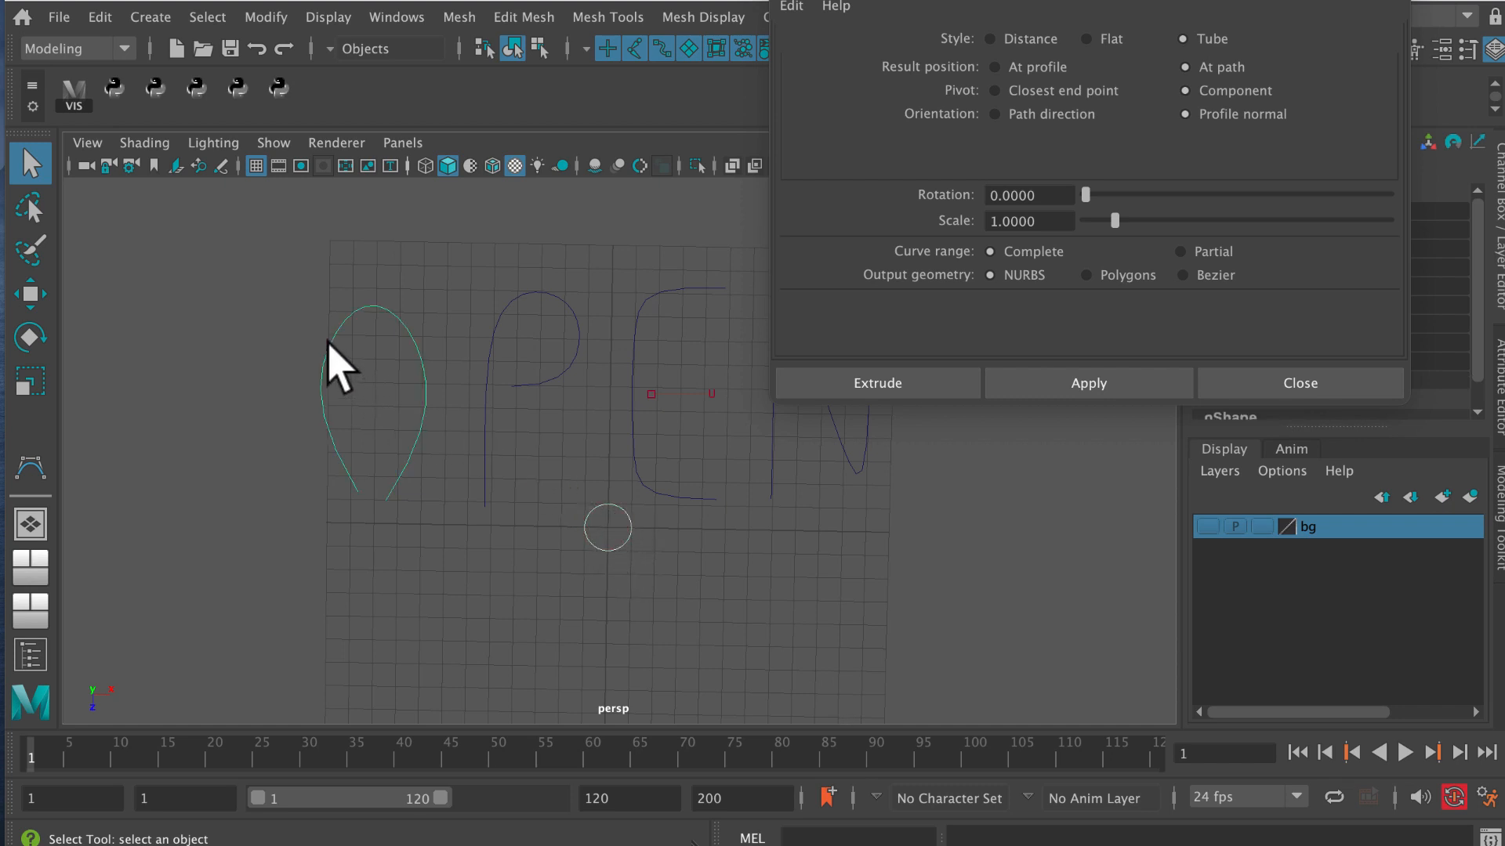
left_click(914, 383)
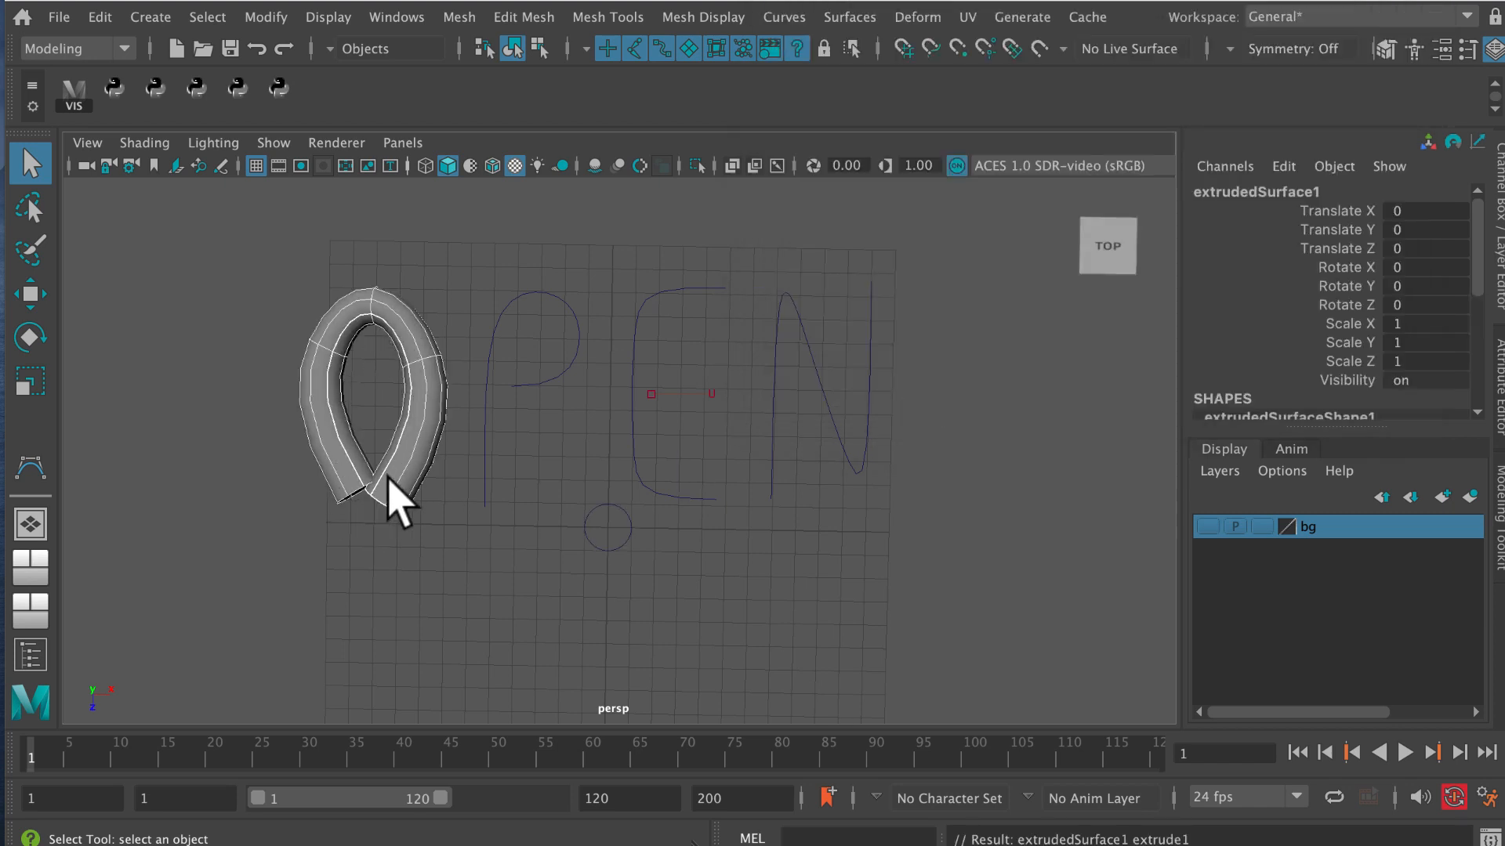
Extrude the NURBS circle along the letter P curve with the same Extrude settings.
left_click(623, 532)
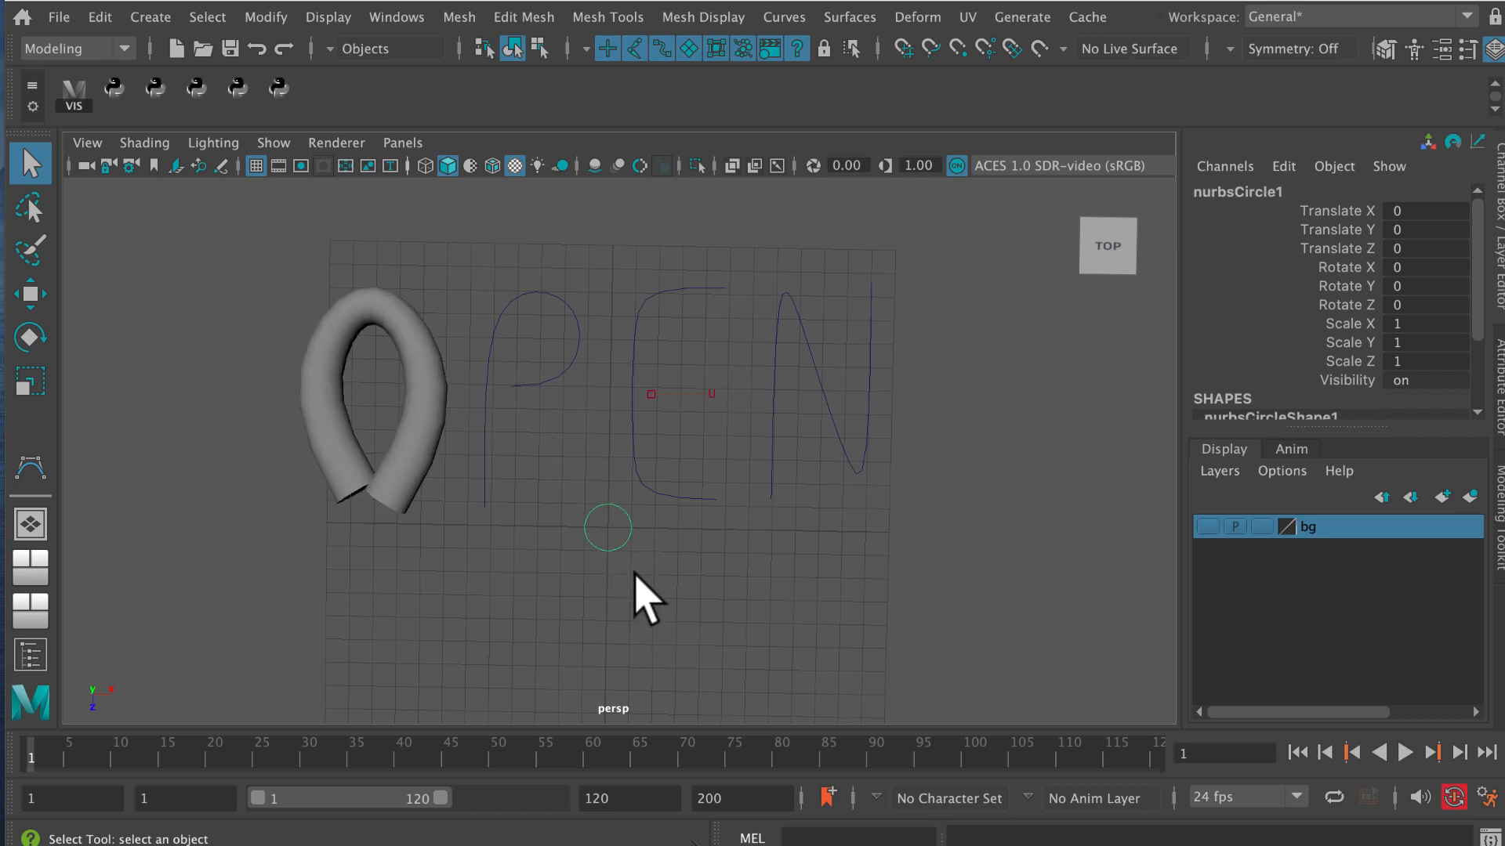
left_click(550, 389, "shift")
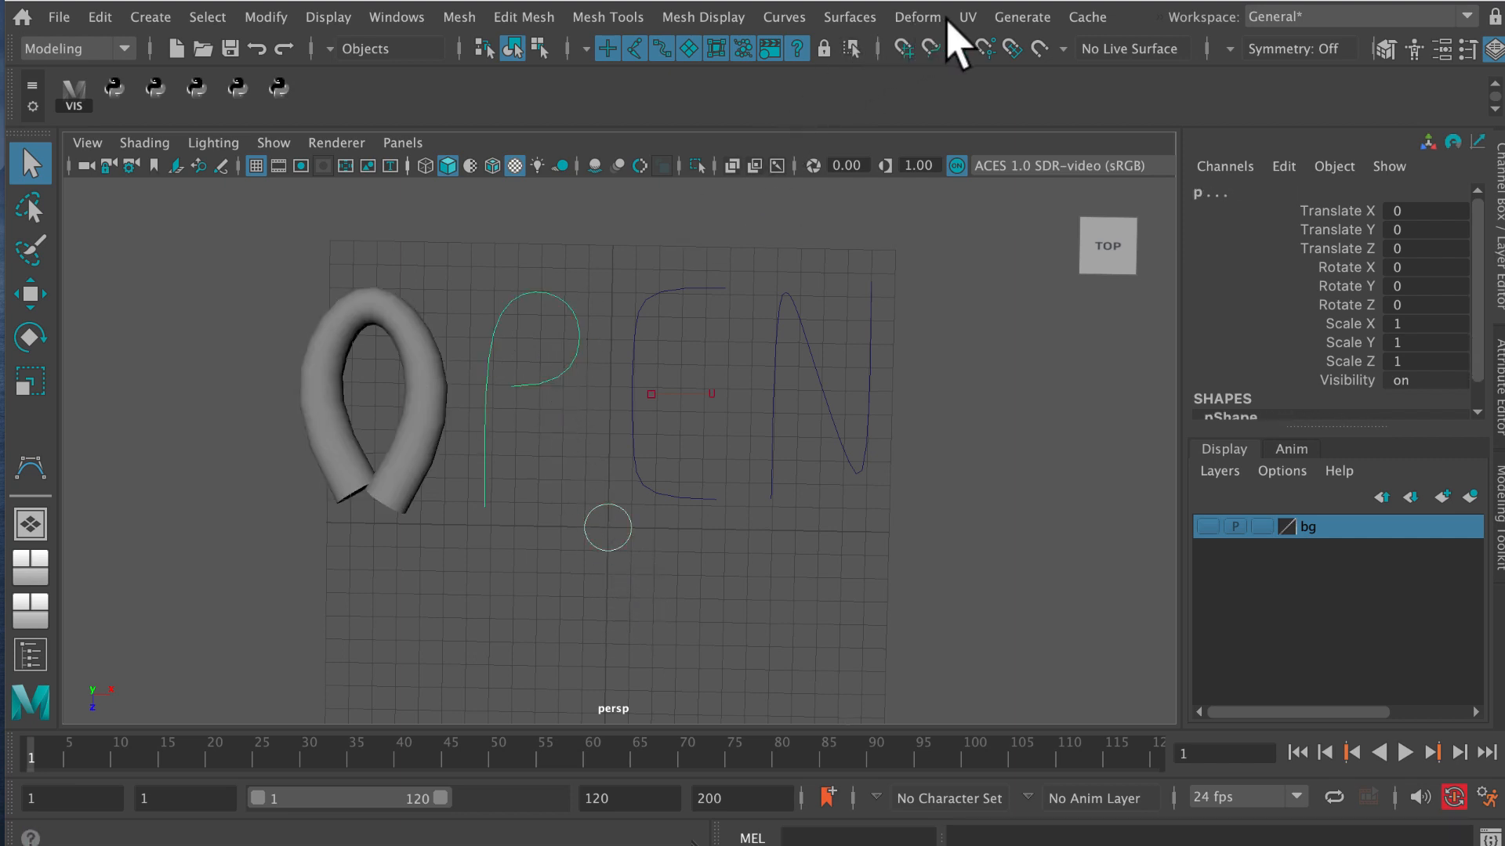
left_click(849, 17)
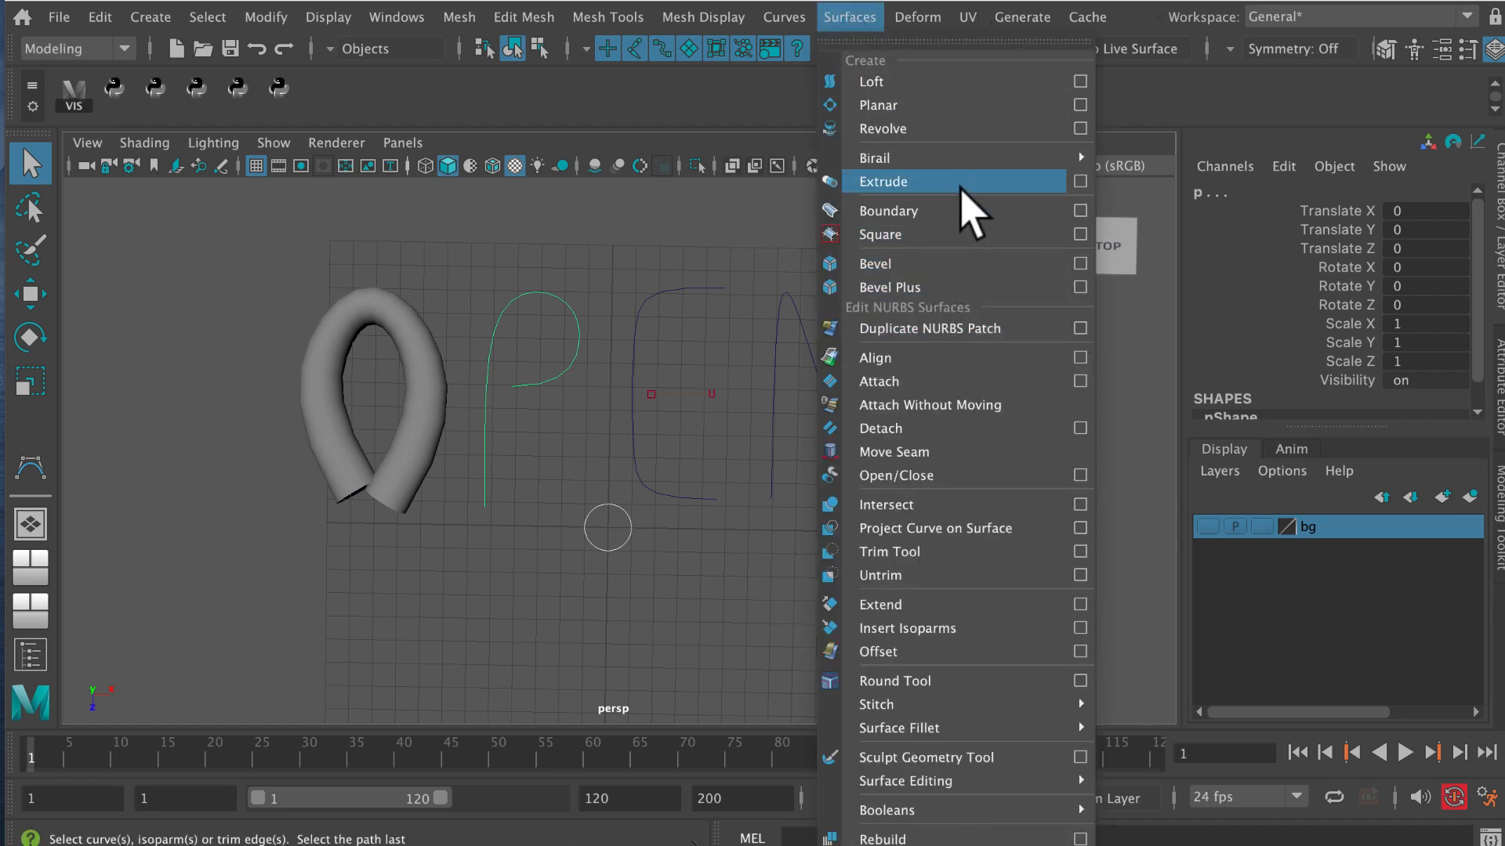
left_click(884, 182)
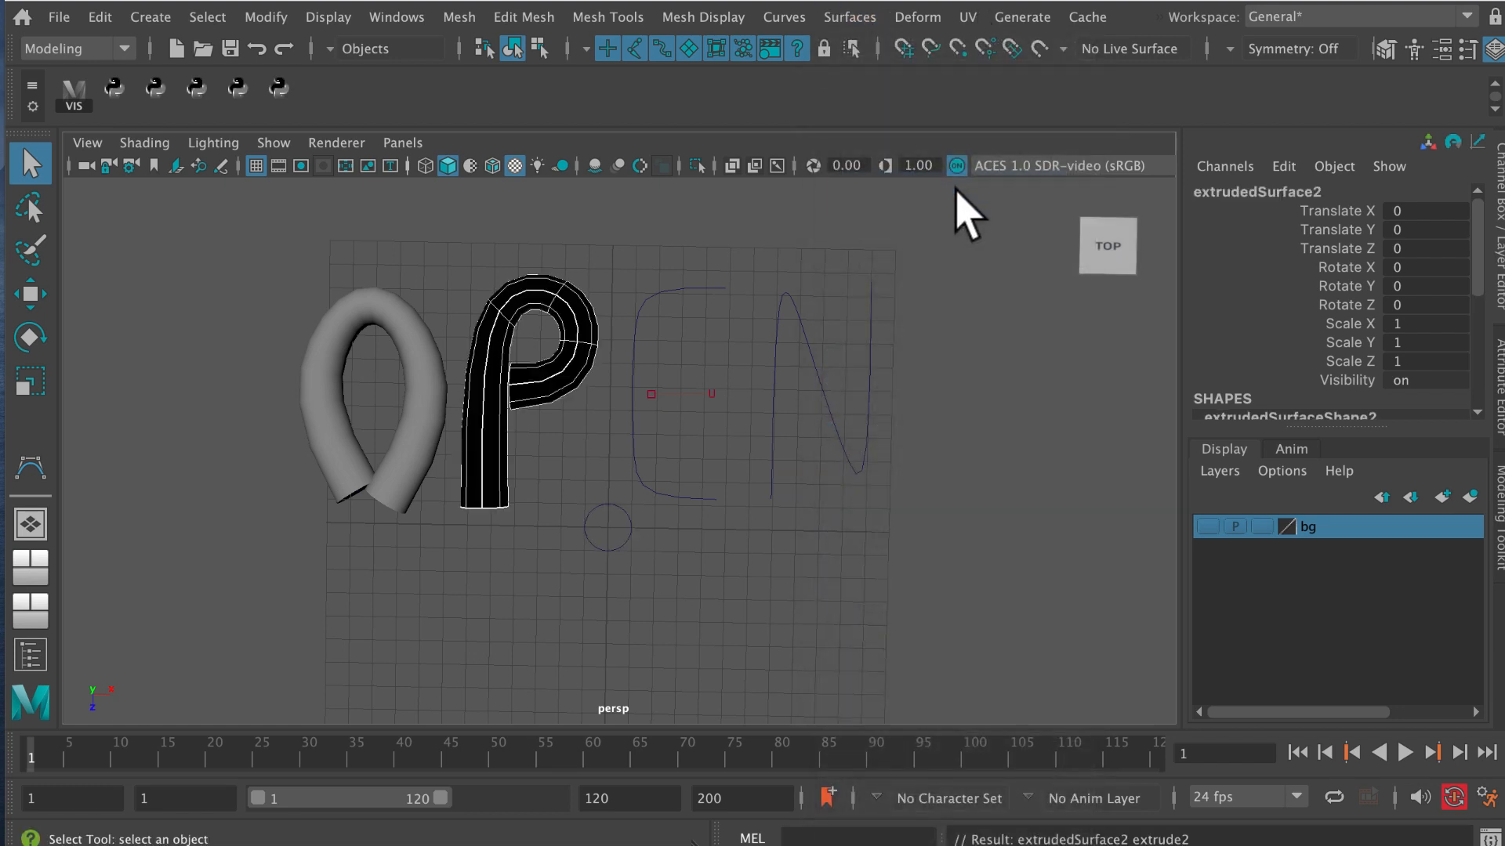
Turn on two-sided lighting in the viewport so the black P tube is shaded.
left_click(608, 527)
left_click(653, 300, "shift")
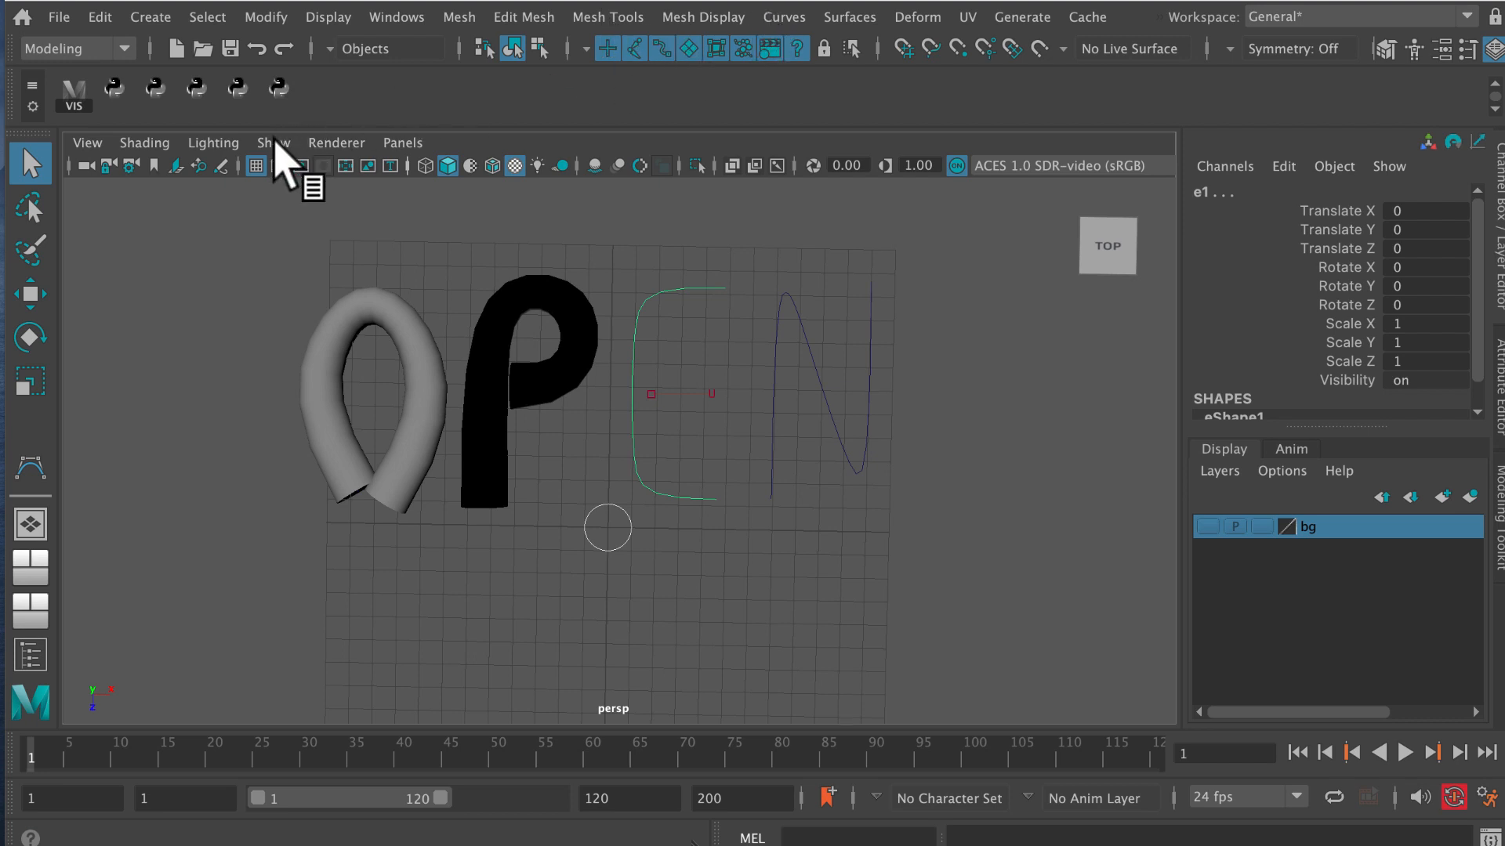
left_click(213, 144)
left_click(194, 309)
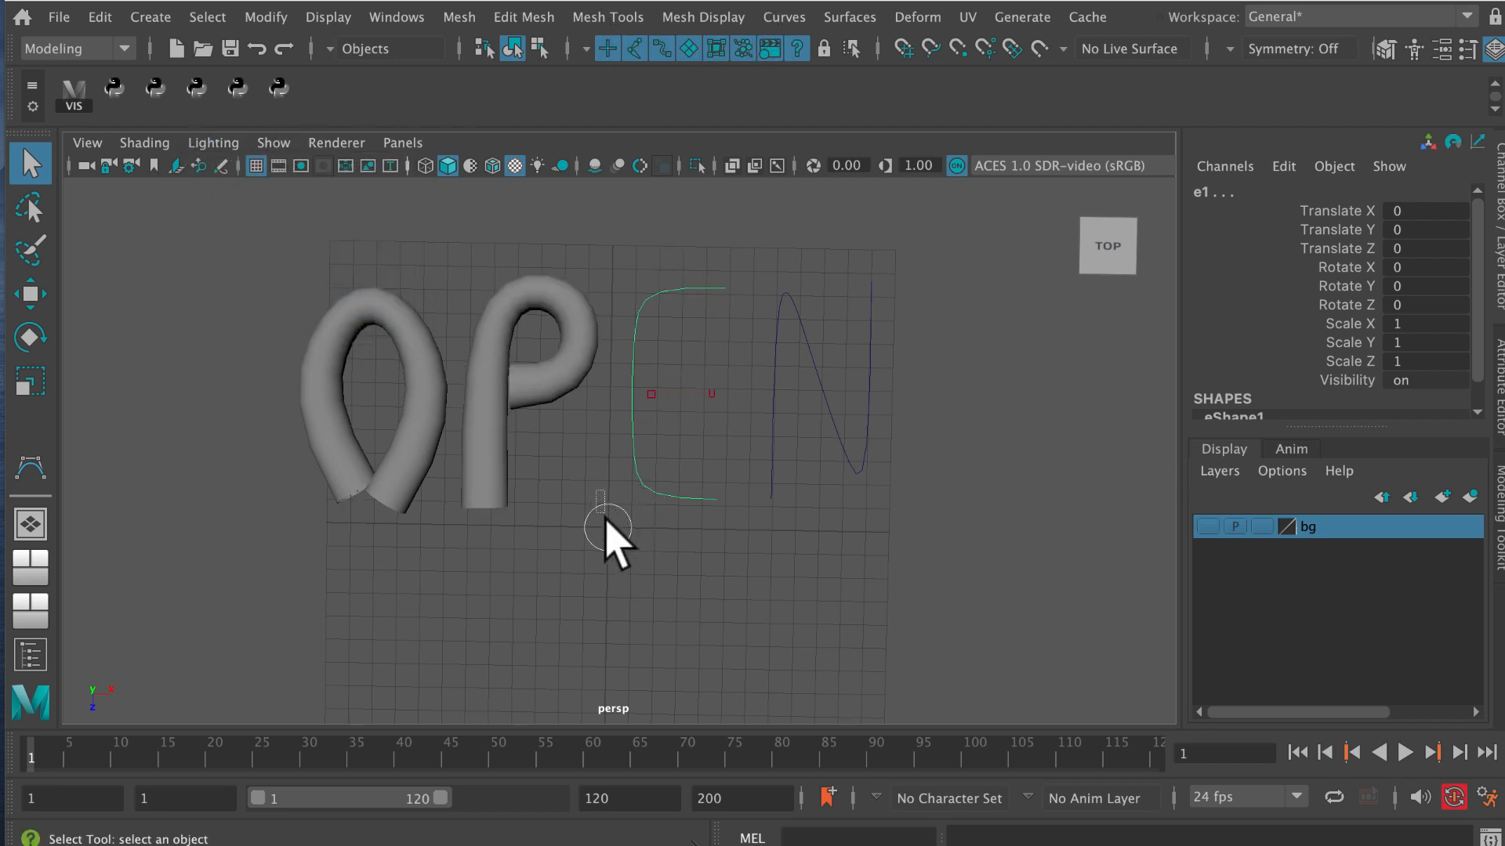
Extrude the NURBS circle along the outer curve of the letter E, e1.
left_click(617, 550)
left_click_drag(624, 441, 648, 465)
left_click(832, 16)
left_click(916, 182)
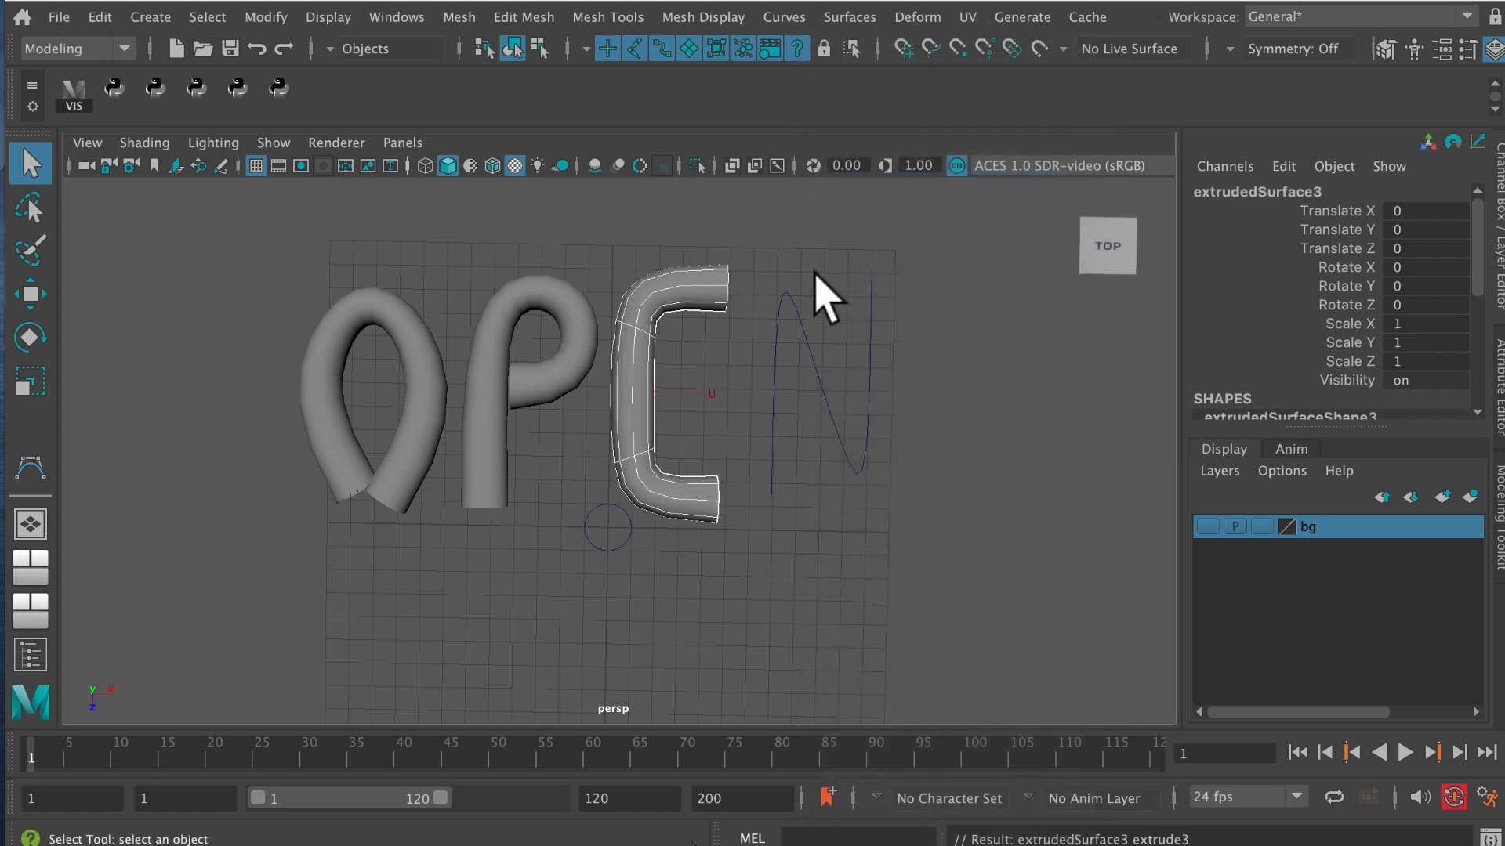
Try to extrude the NURBS circle along the E's middle-bar curve, e2.
left_click(699, 396)
left_click(603, 529)
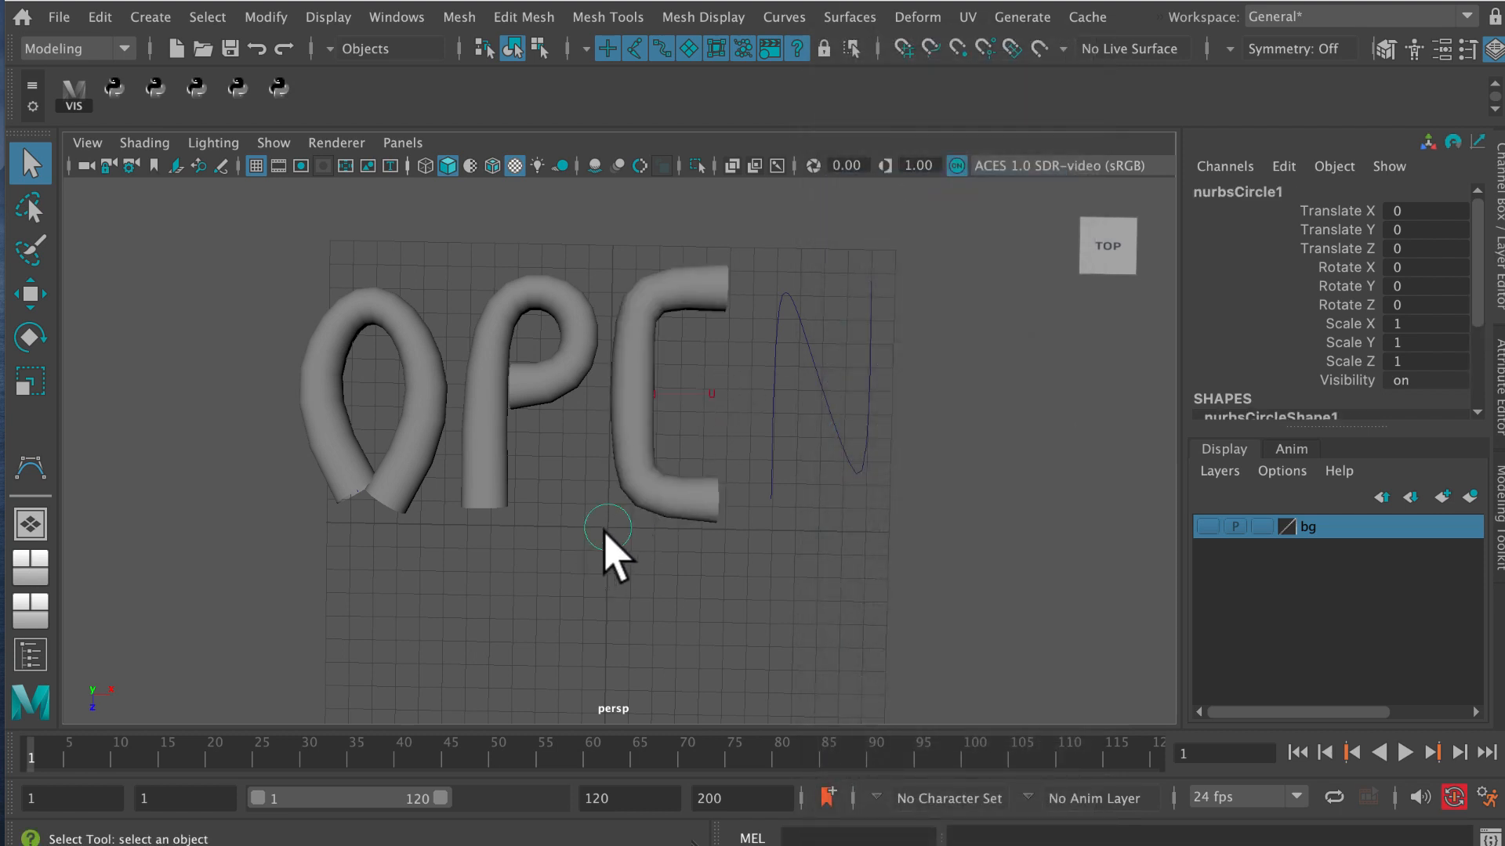
left_click(693, 395)
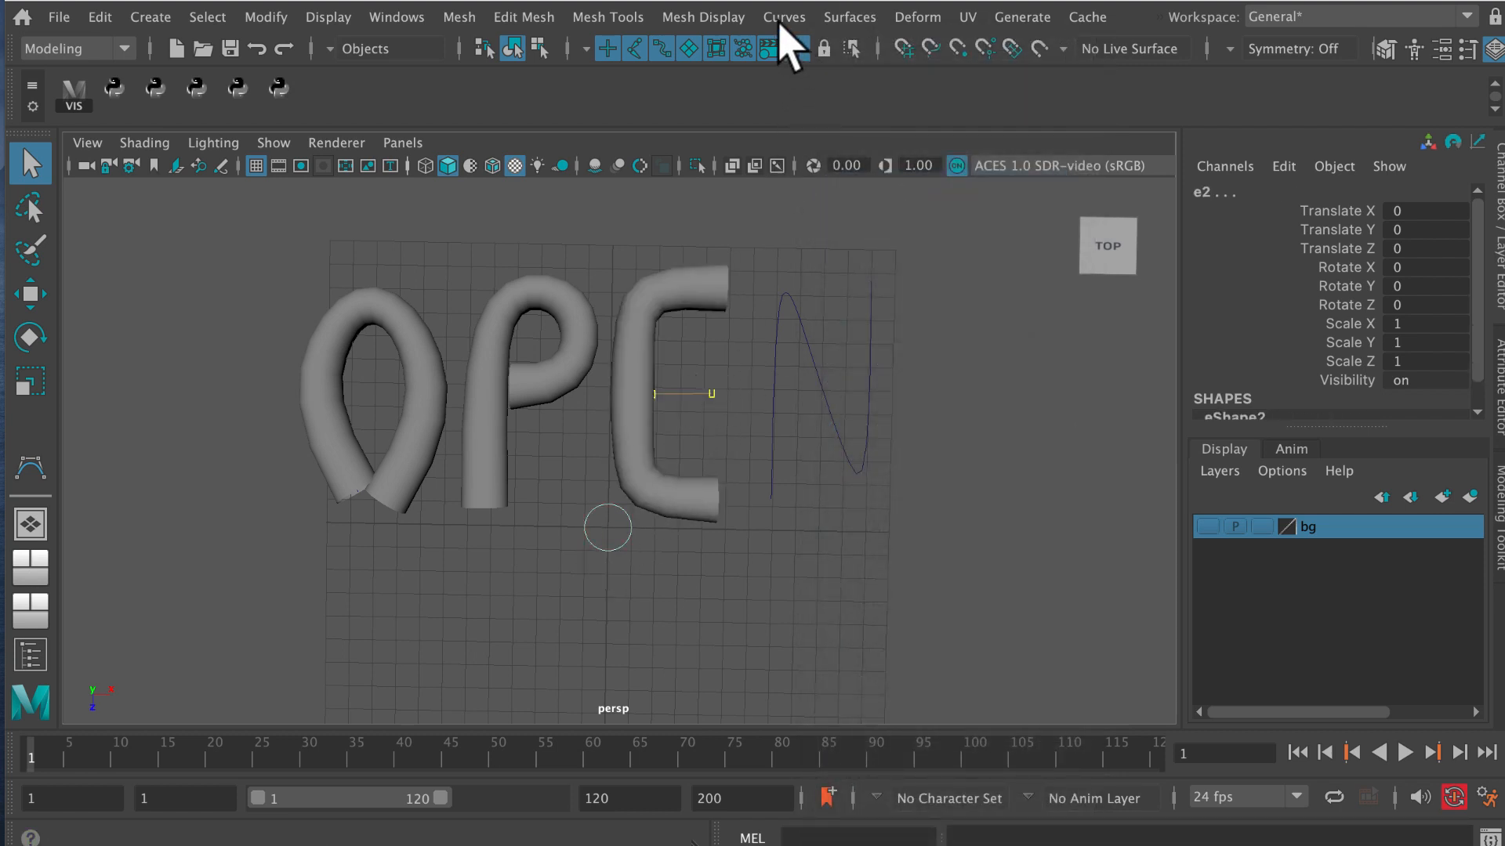
left_click(846, 17)
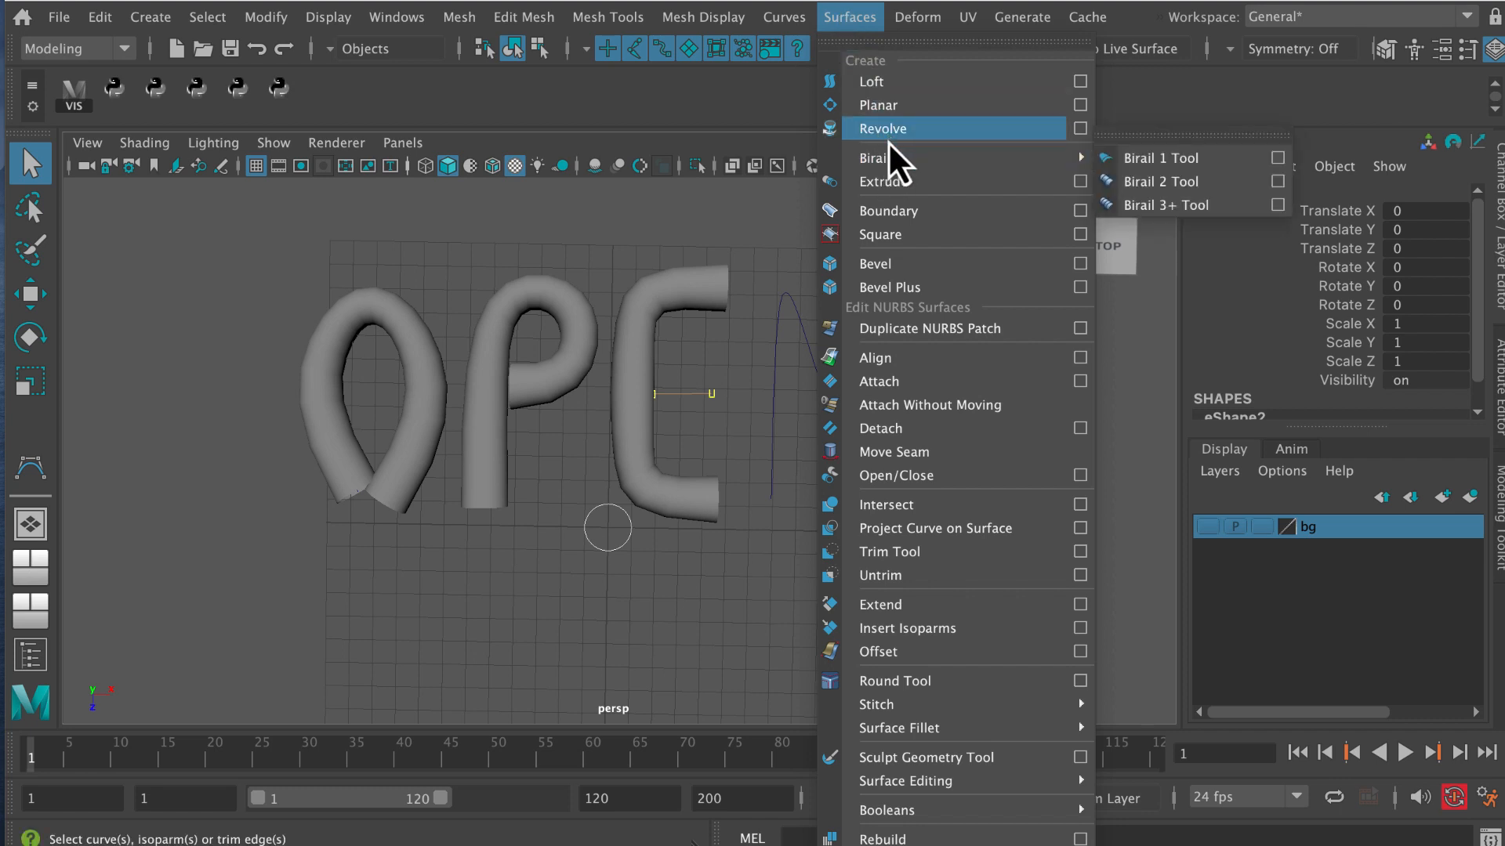
left_click(891, 184)
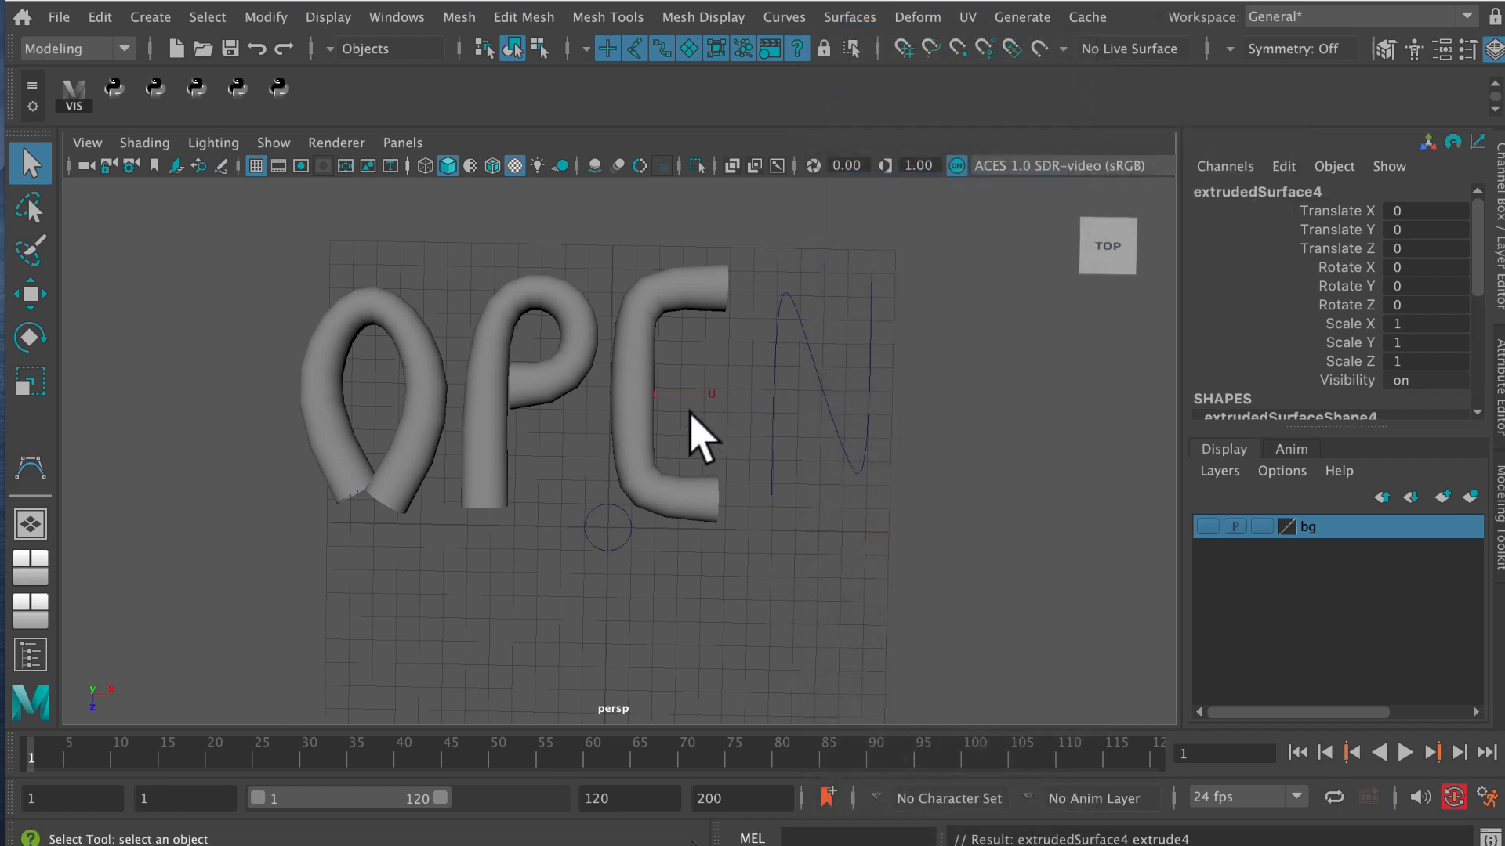
Retry extruding the NURBS circle along the E's middle-bar curve, e2.
left_click(608, 507)
left_click(710, 395, "shift")
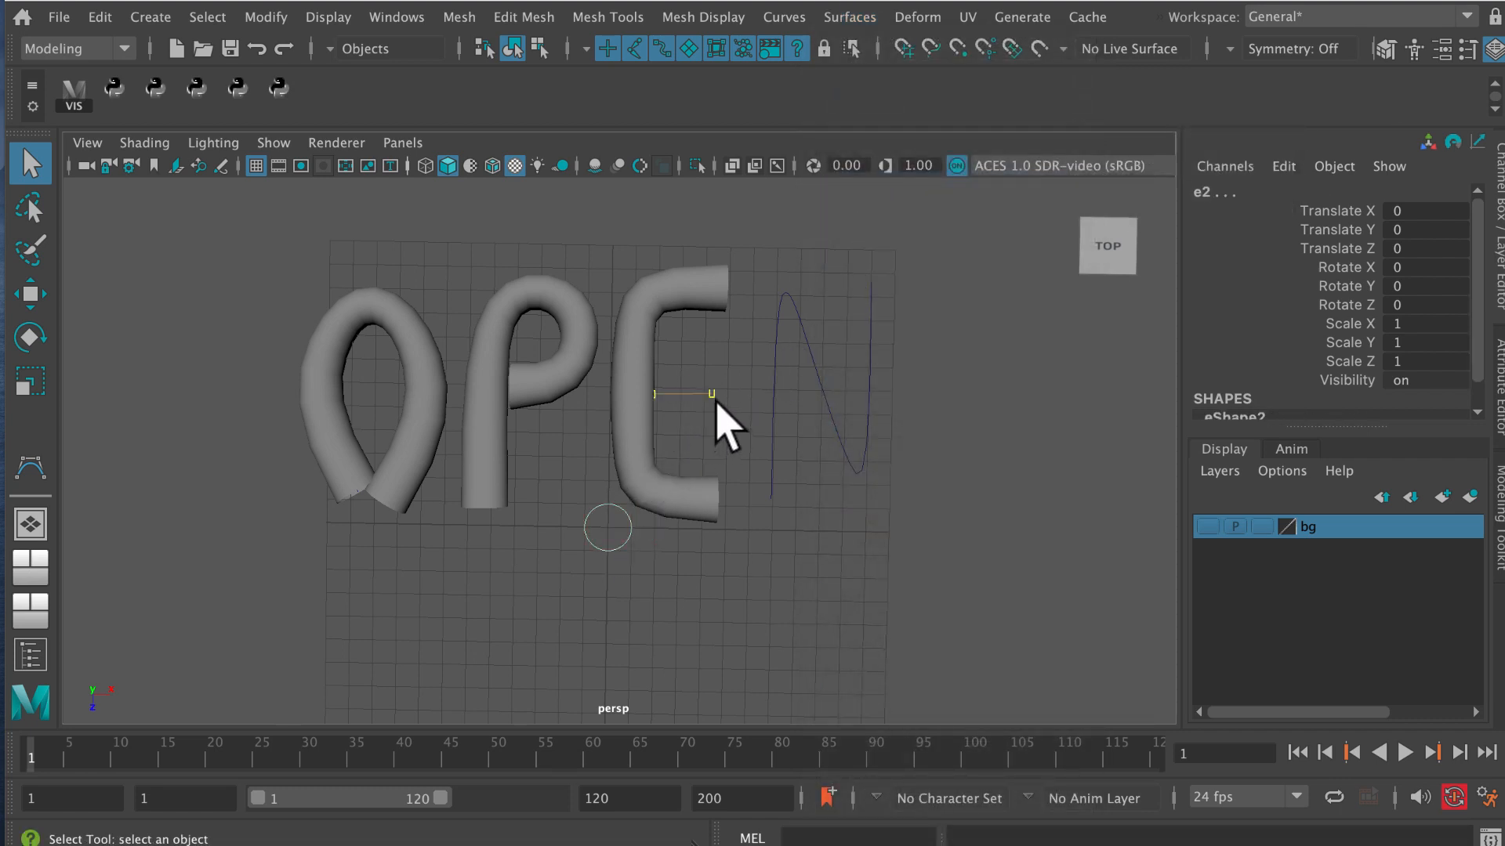
left_click(850, 18)
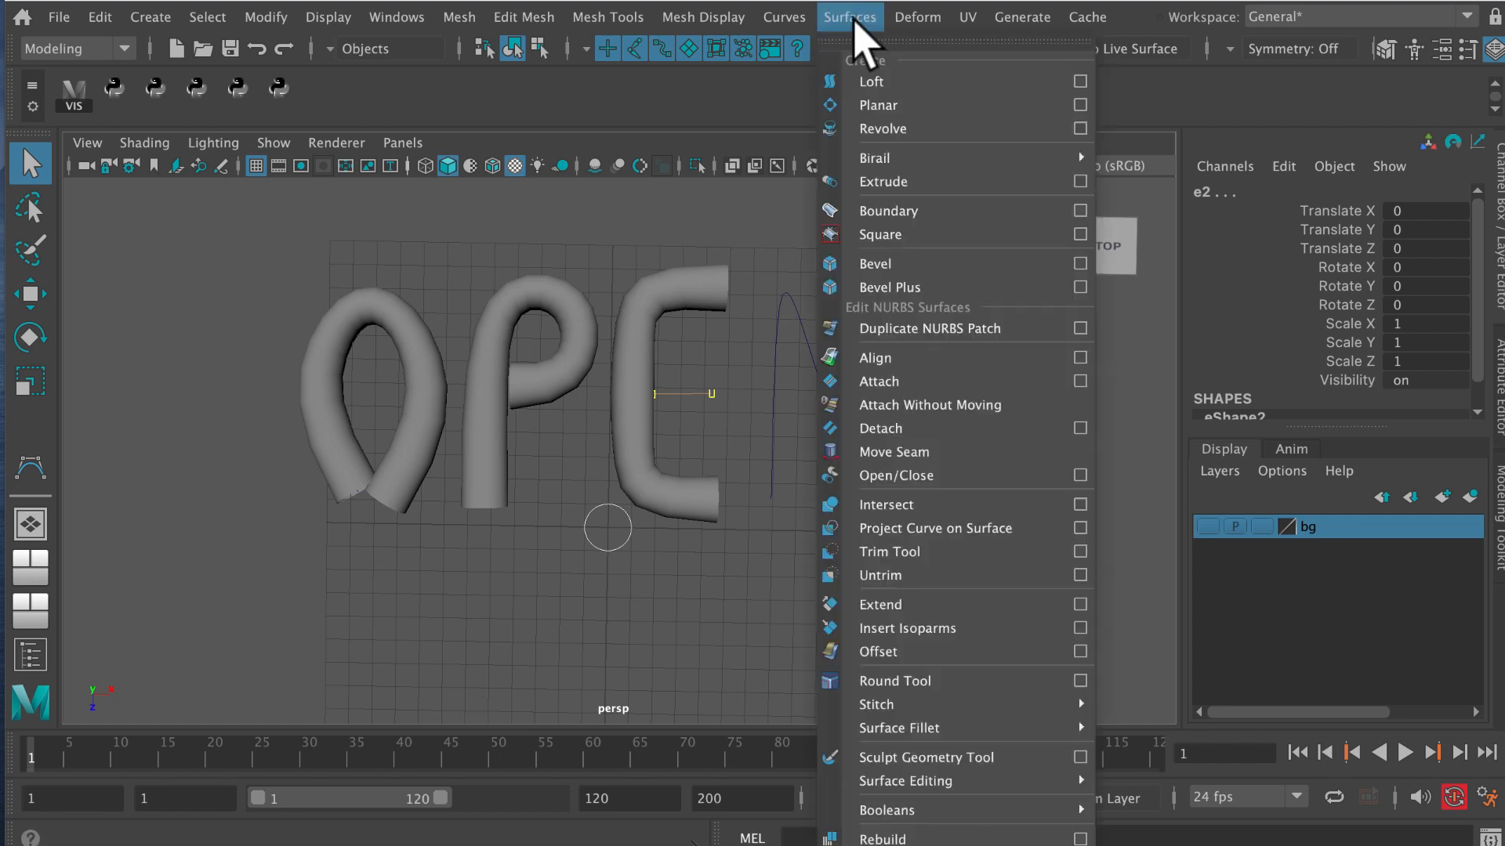
left_click(886, 186)
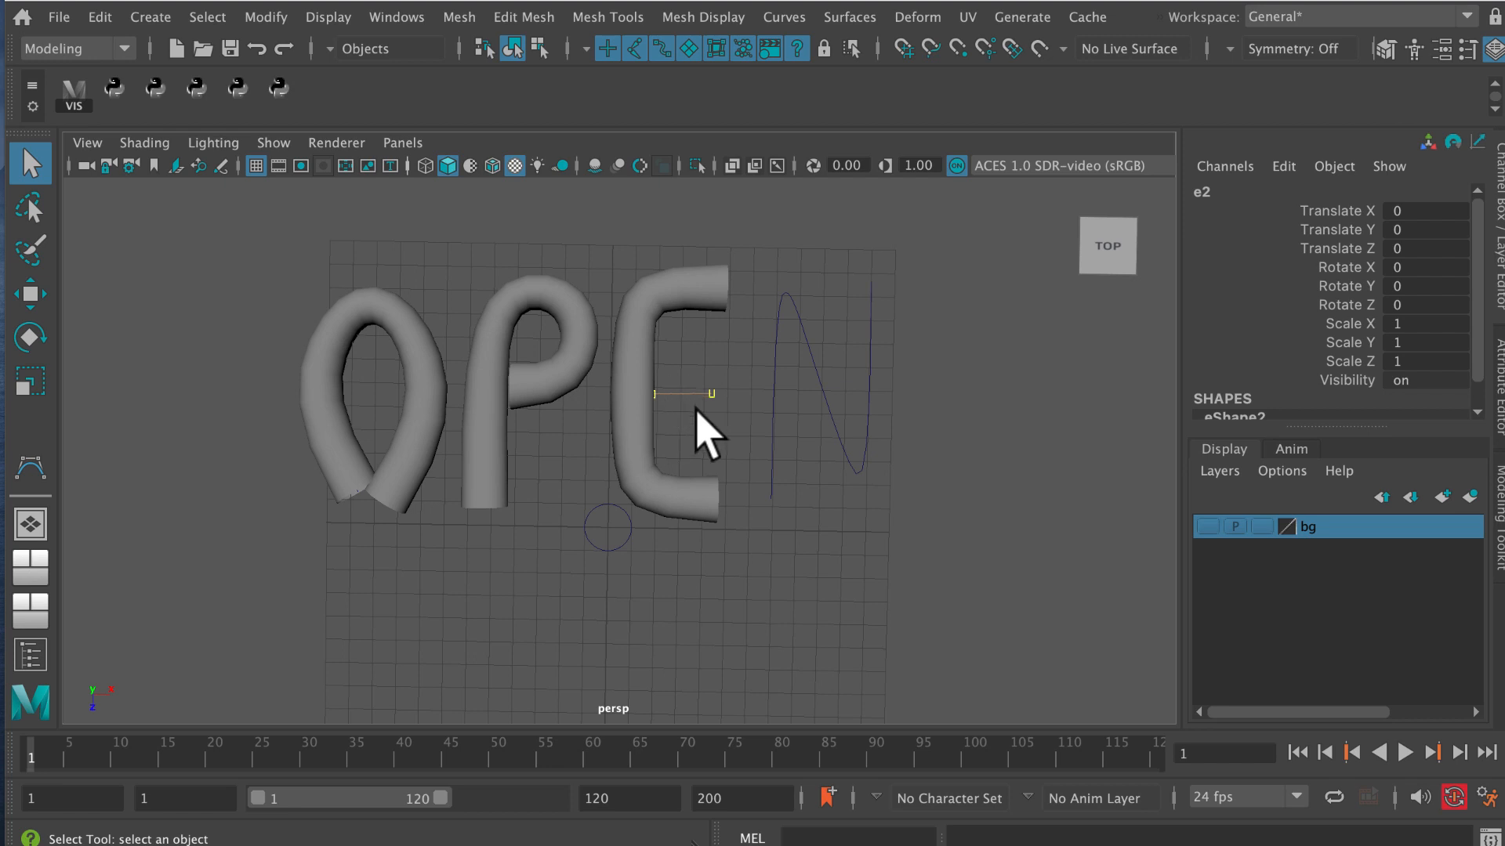
Extrude the NURBS circle along the letter N curve using the same Extrude settings.
left_click(594, 508)
left_click(770, 386)
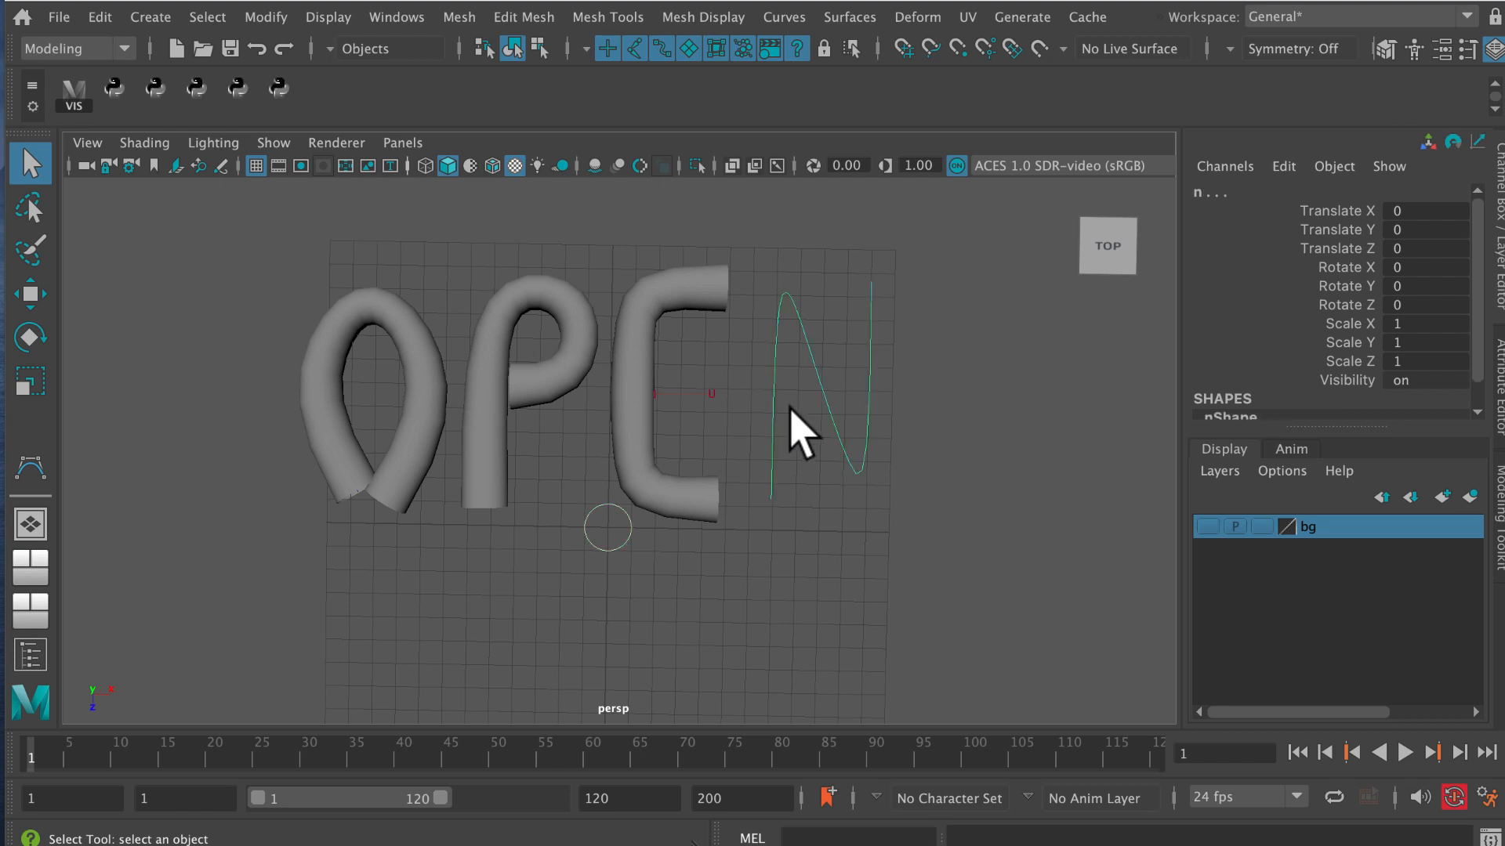
left_click(848, 18)
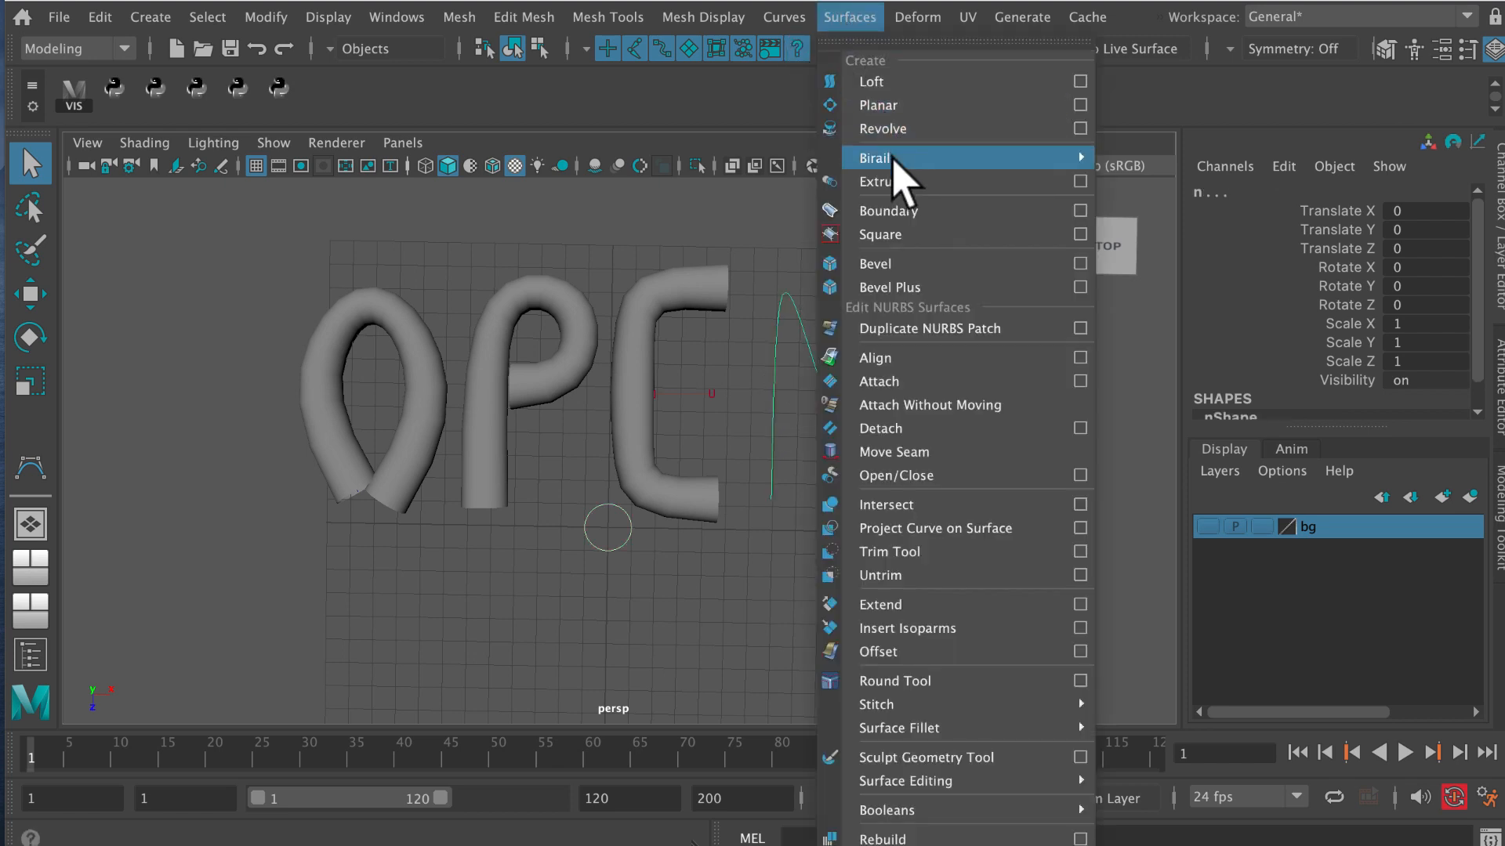
left_click(894, 181)
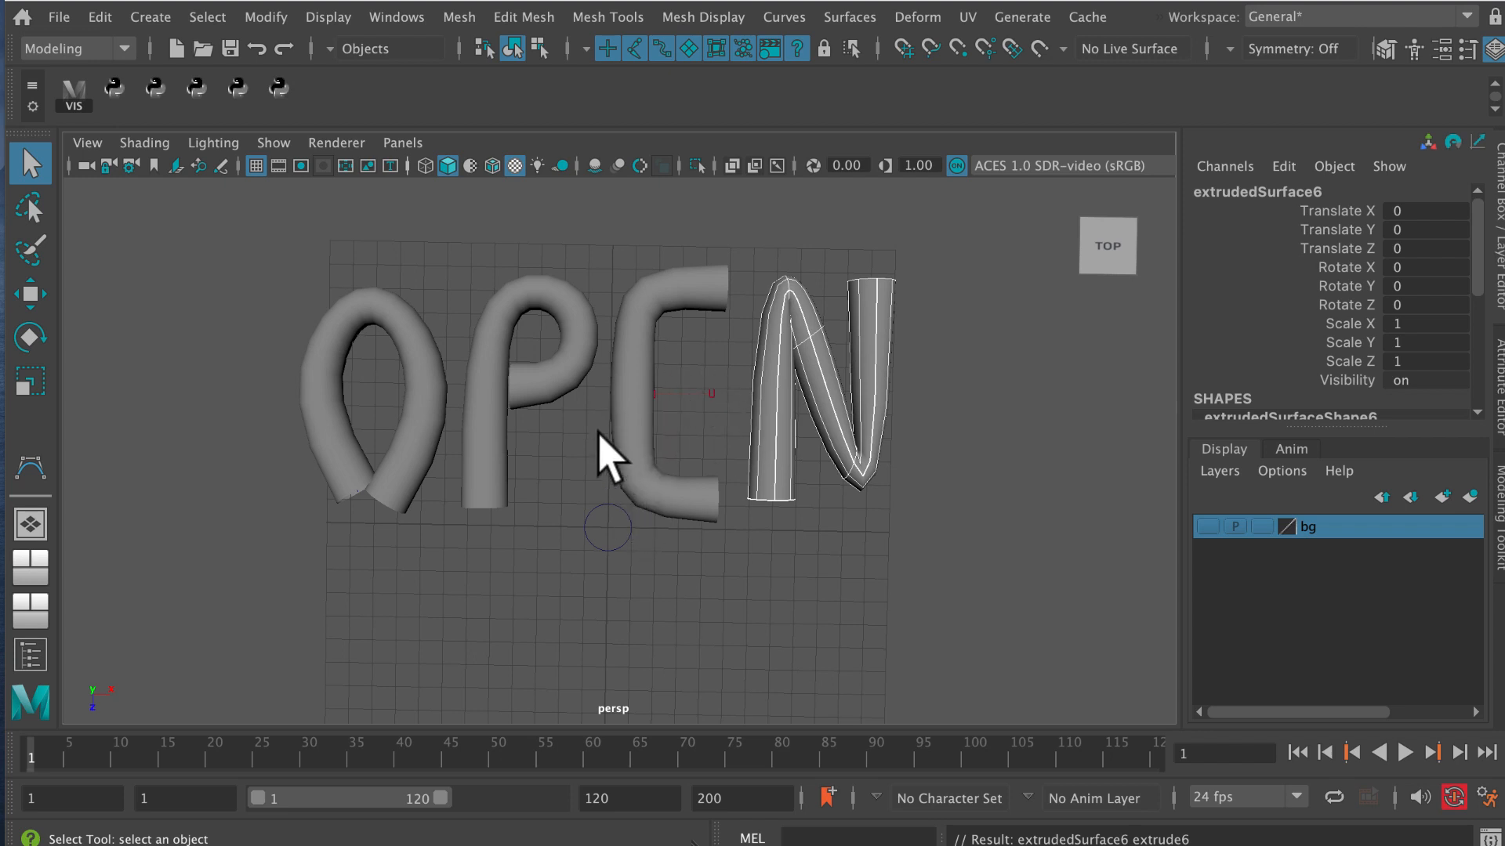
Scale the NURBS circle uniformly to 0.4 to thin all the extruded letter tubes.
right_click_drag(621, 470, 568, 504, "alt")
middle_click_drag(568, 503, 567, 460, "alt")
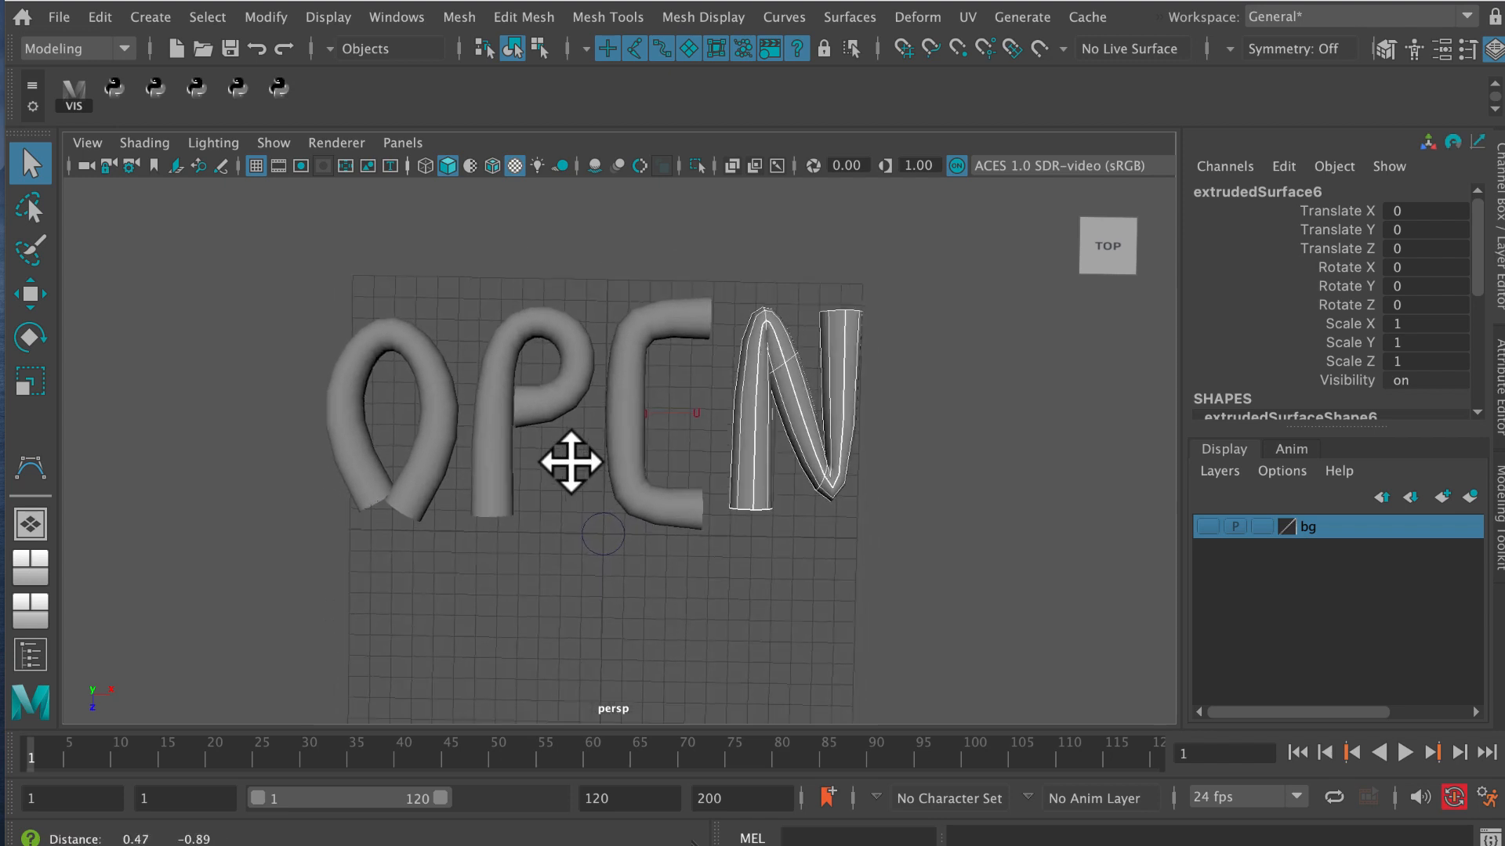
left_click_drag(568, 460, 615, 504, "alt")
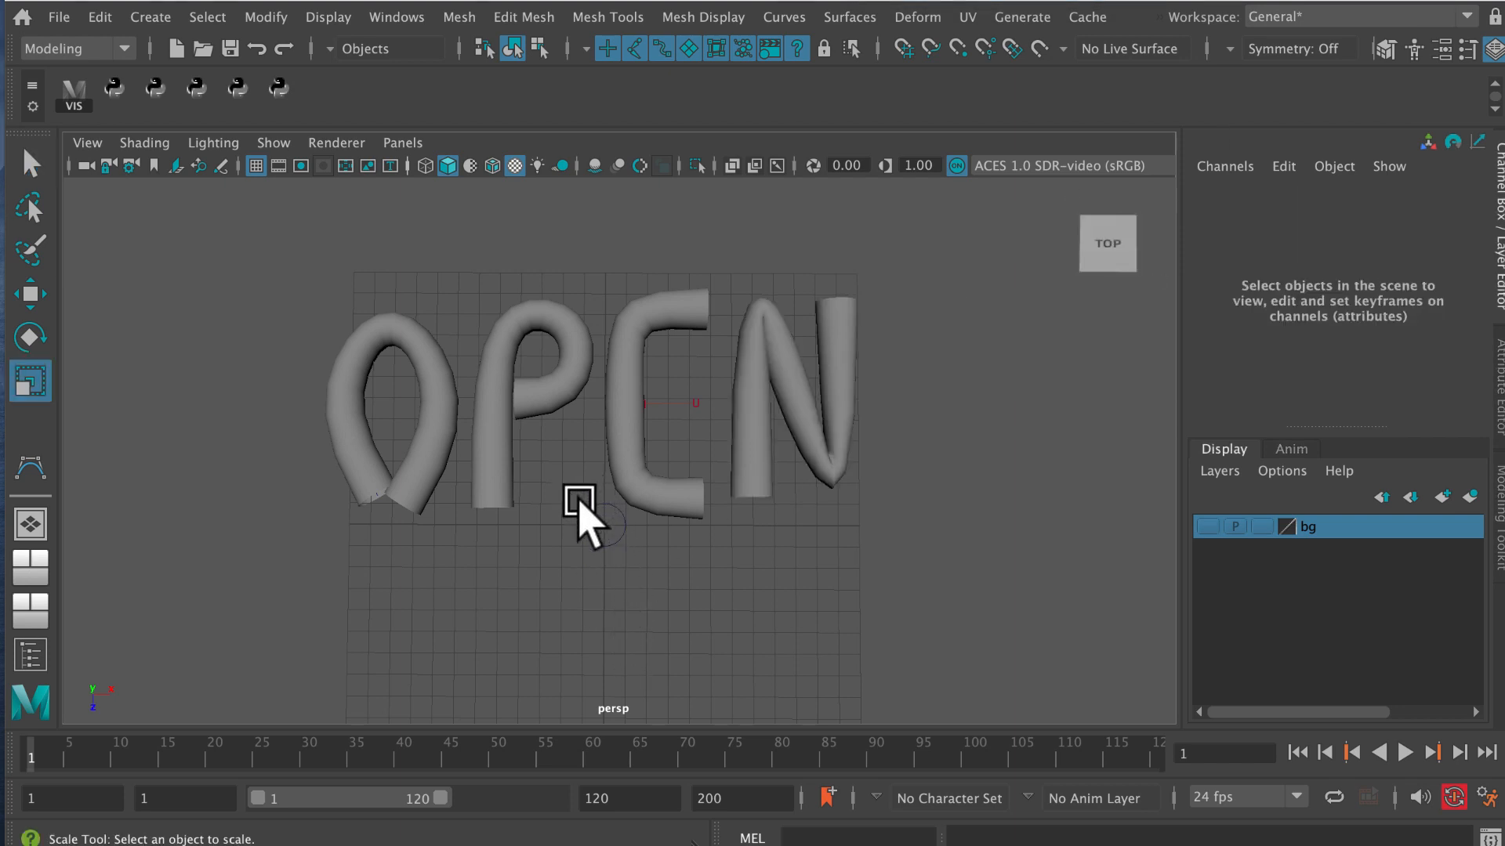
left_click(597, 516)
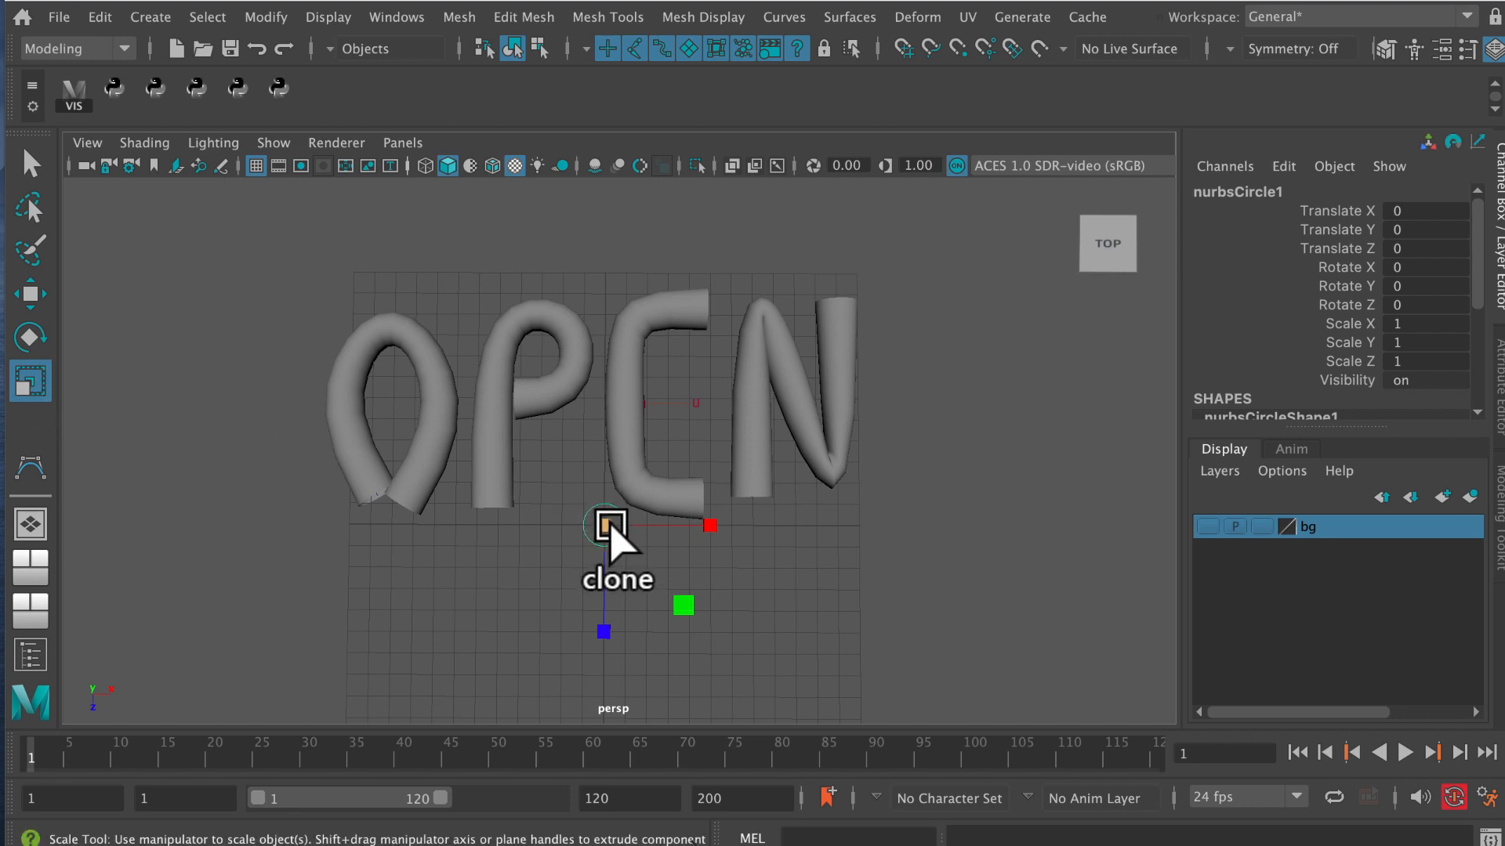
mouse_move(607, 535)
left_mouse_down()
mouse_move(575, 538)
mouse_move(592, 541)
left_mouse_up()
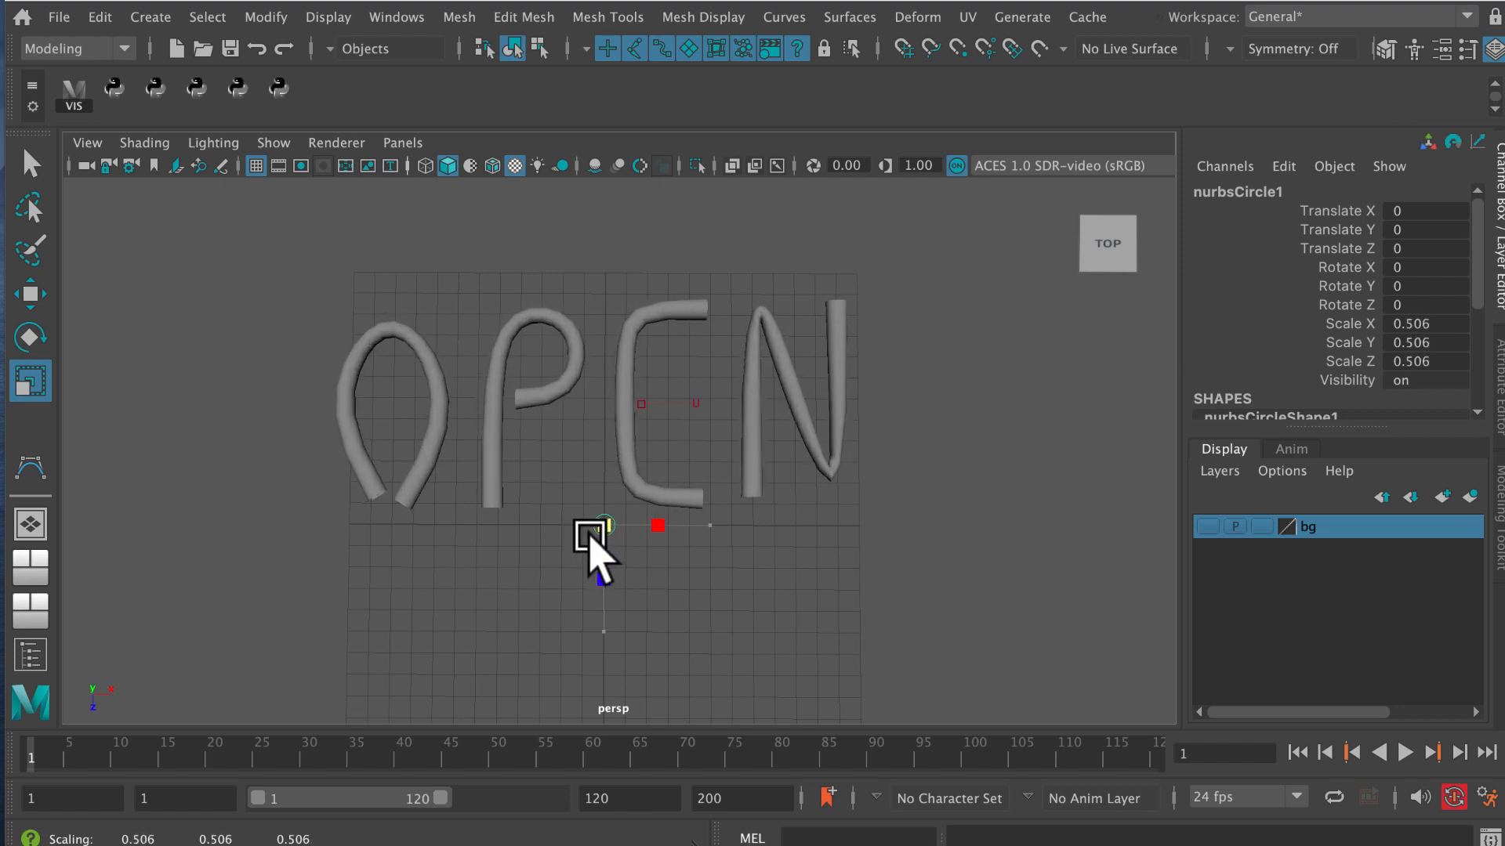
left_click_drag(596, 549, 590, 538)
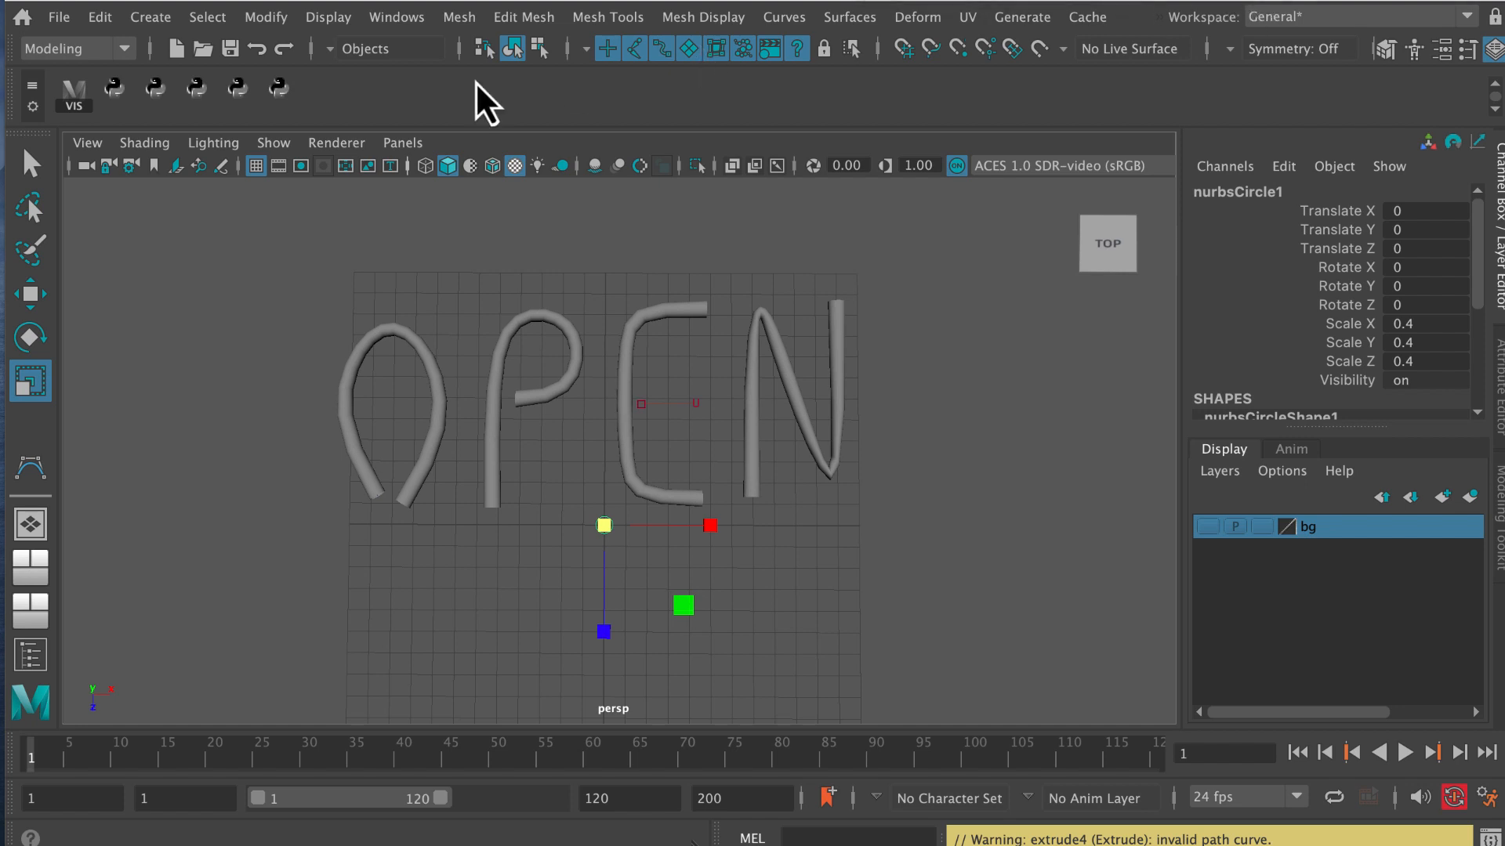
Select all the extruded letter tubes and delete their construction history.
left_click_drag(321, 287, 867, 376)
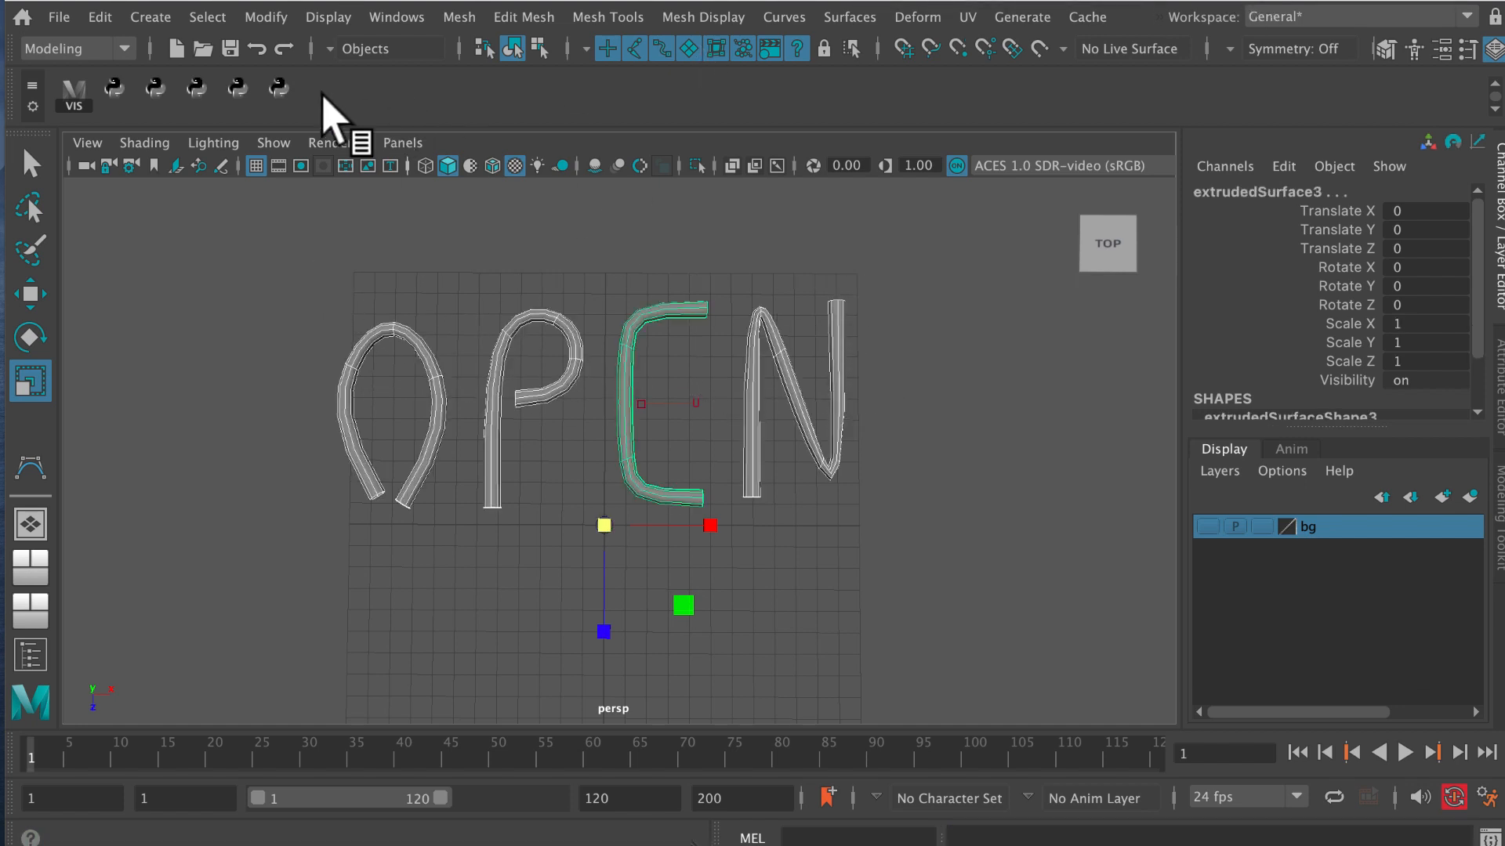
left_click(99, 16)
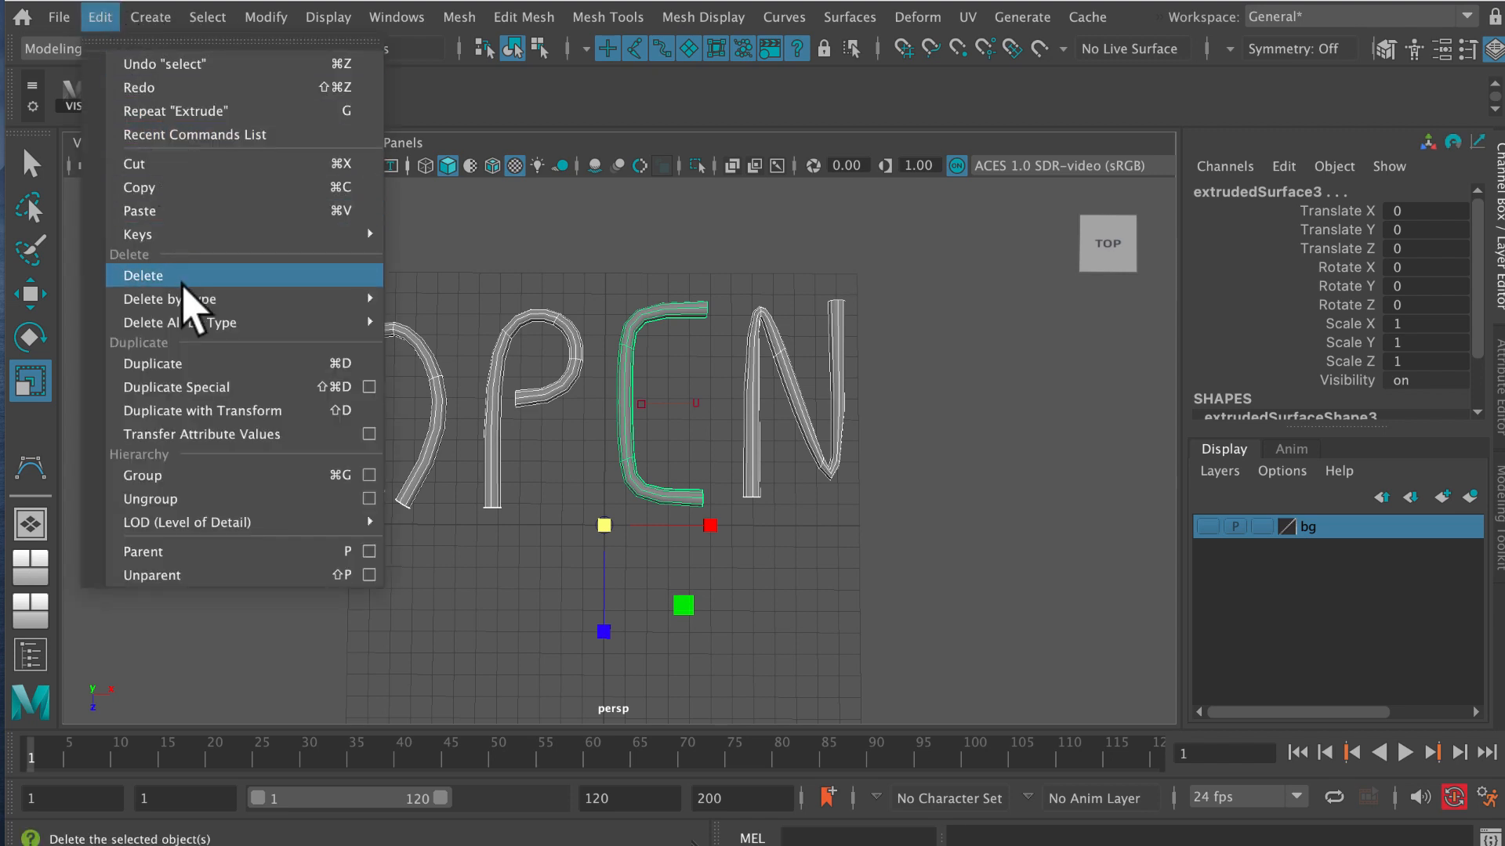
mouse_move(187, 302)
left_click(492, 302)
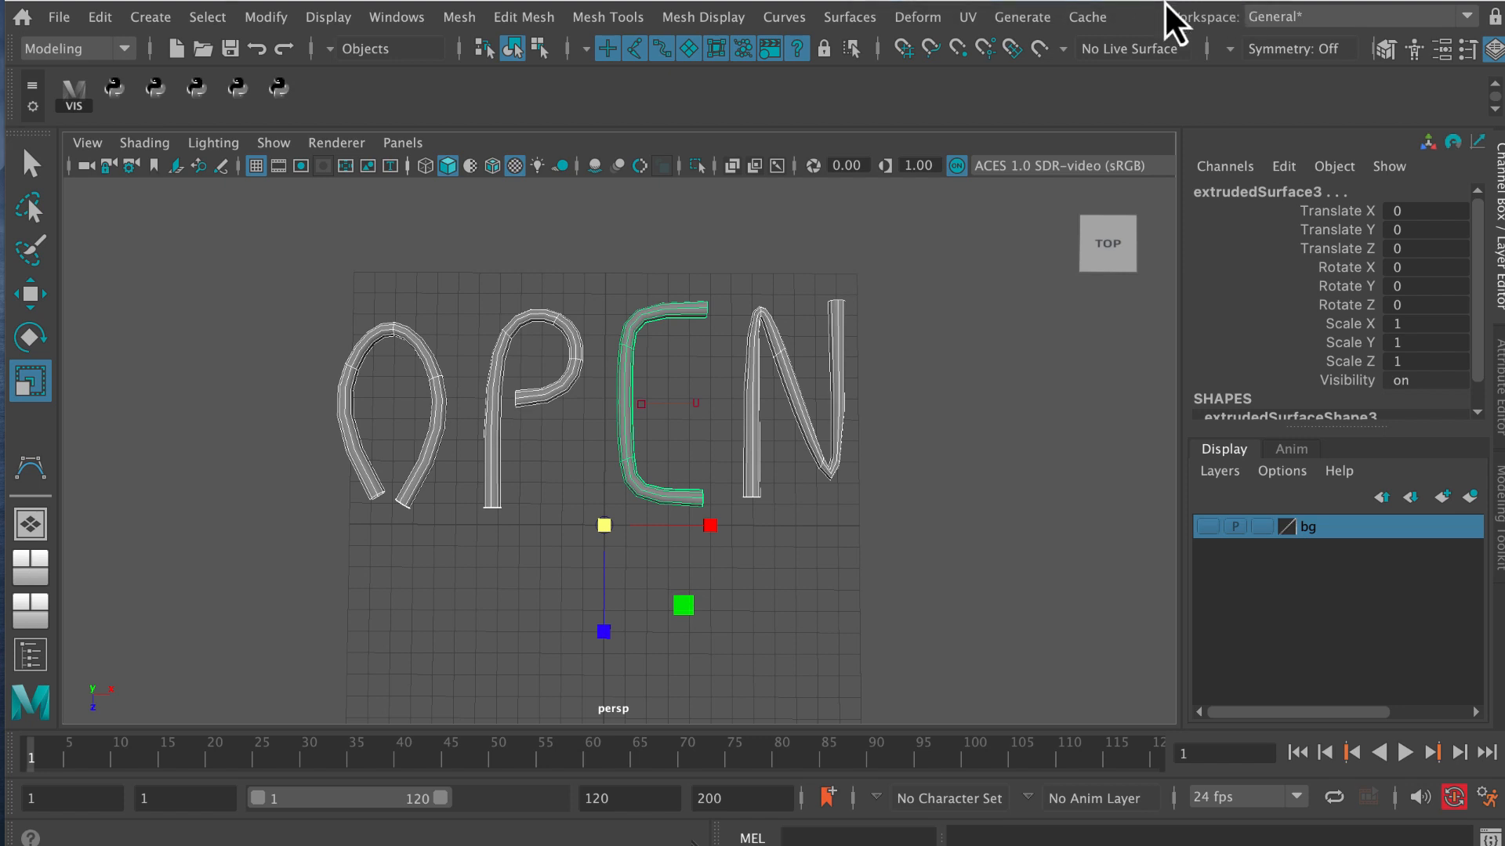
Assign a new Lambert material to all the letter tubes and name it neonMaterial.
left_click_drag(285, 244, 894, 345)
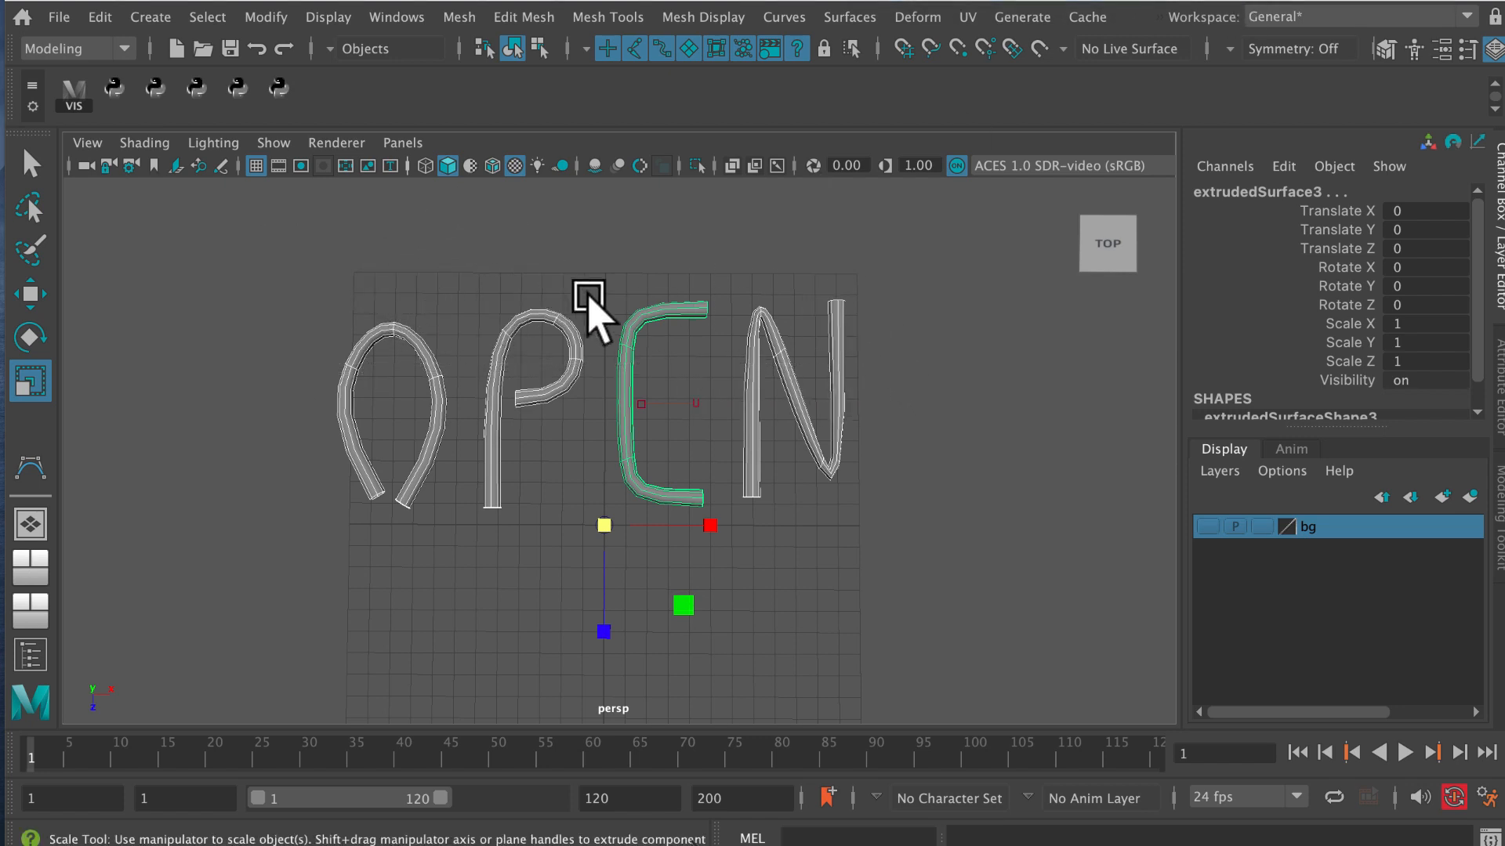
right_click(665, 311)
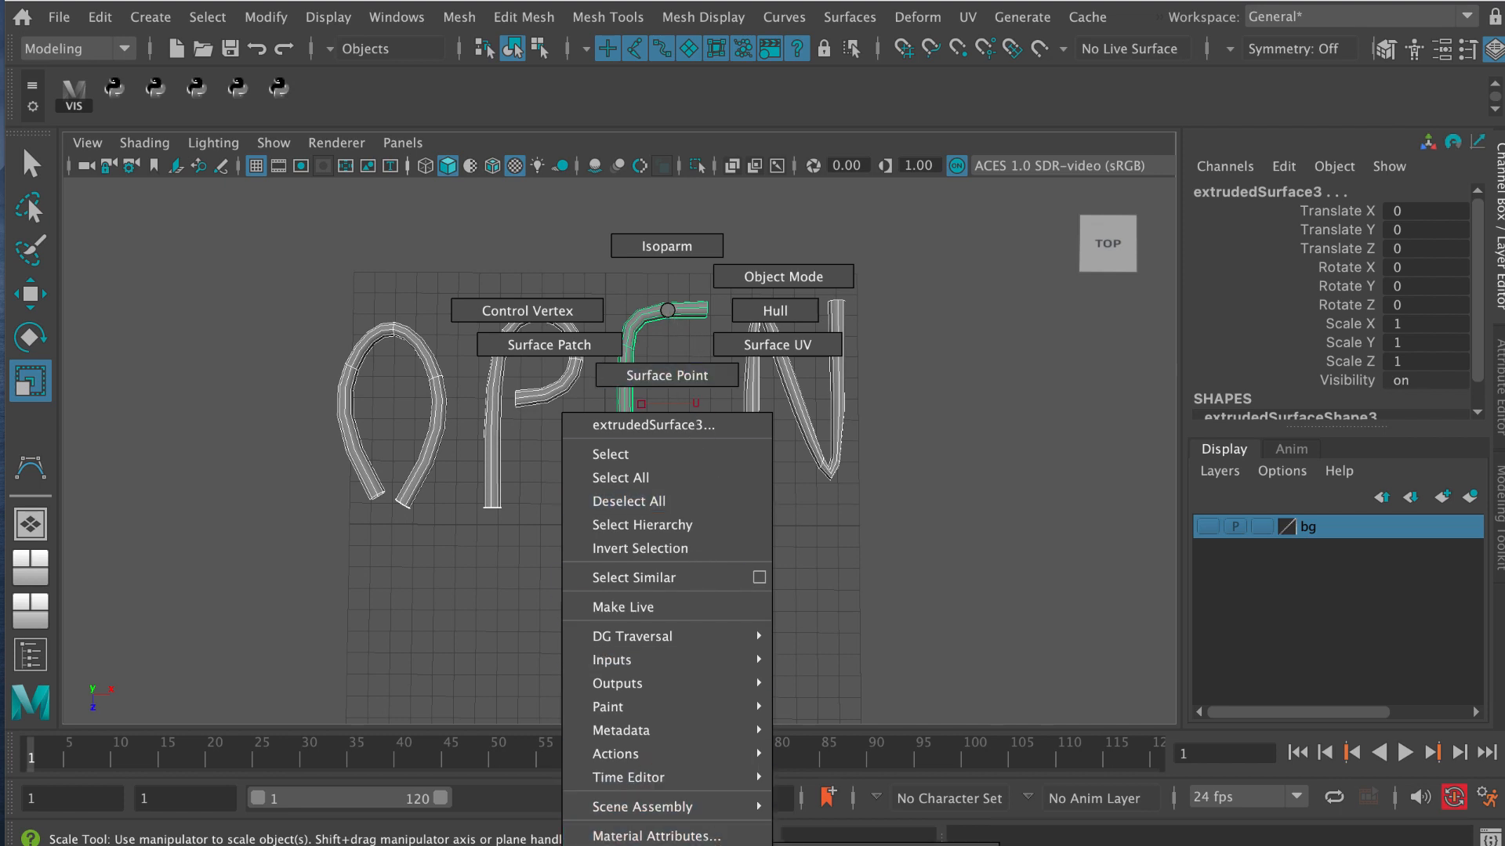
right_click_drag(667, 310, 886, 845)
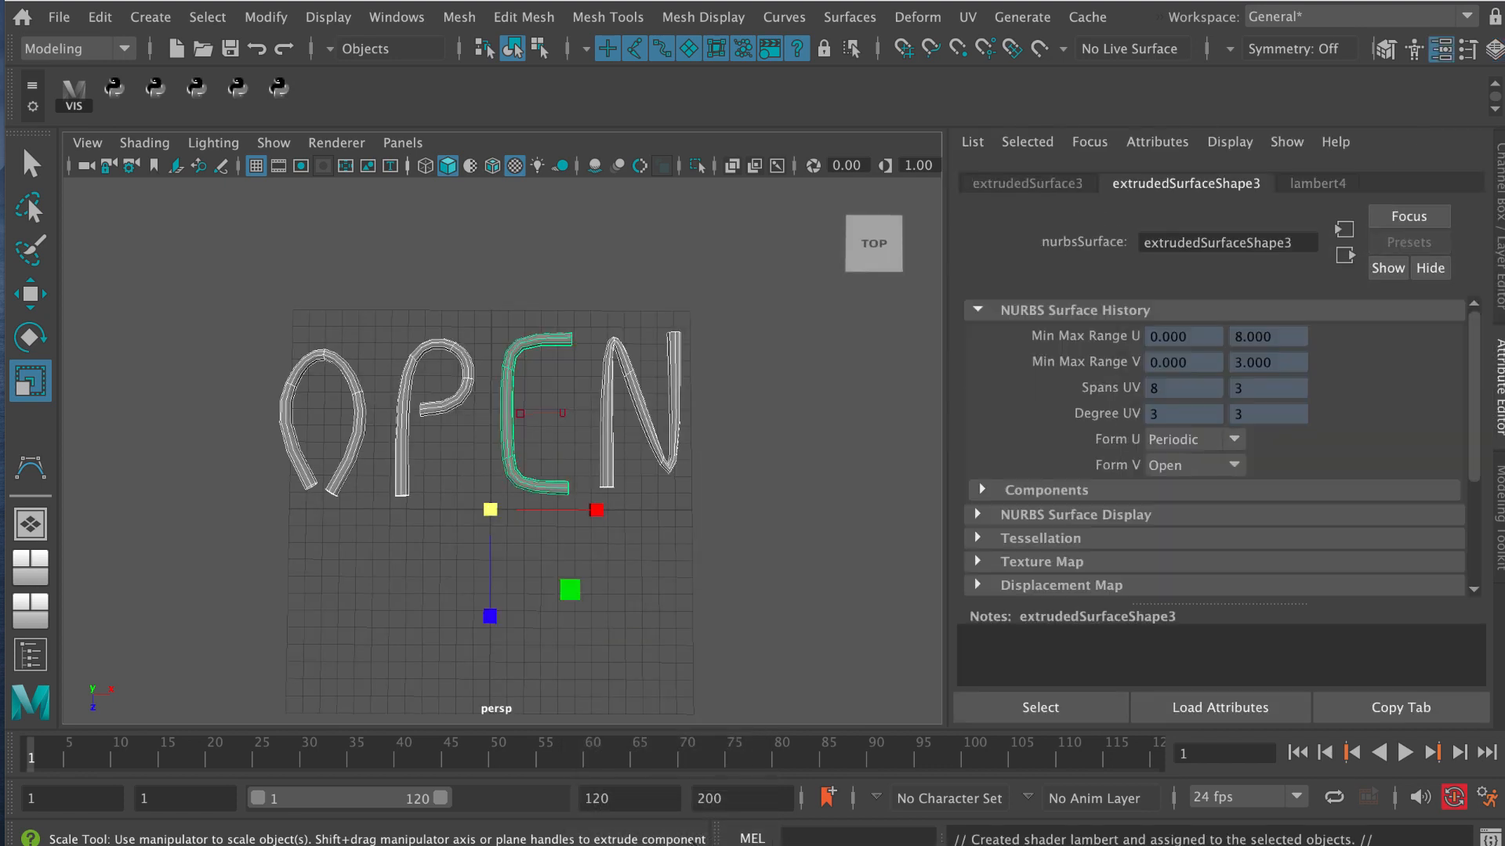
left_click(1323, 186)
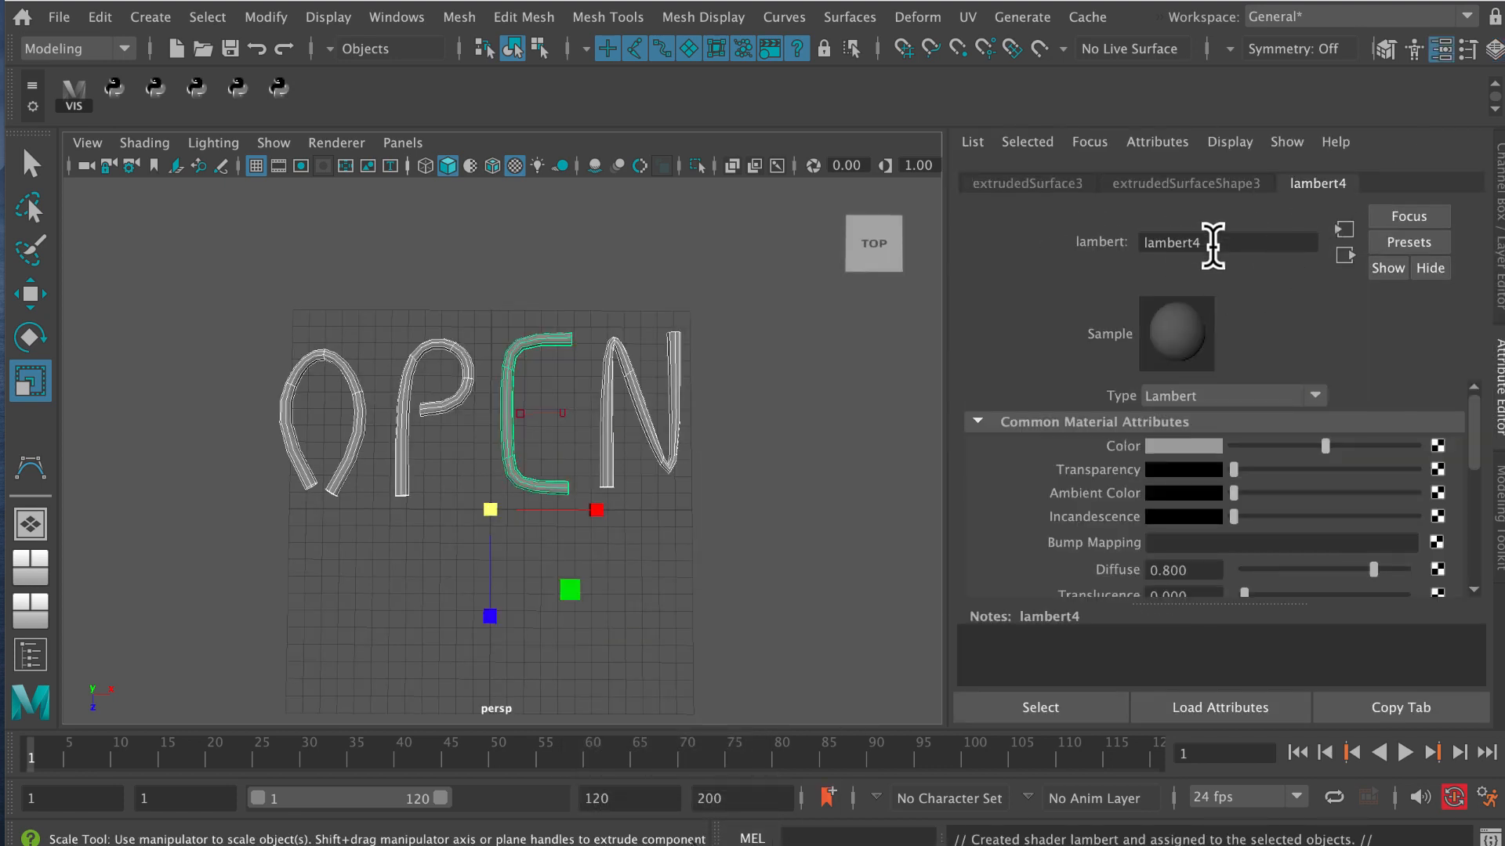
double_click(1152, 242)
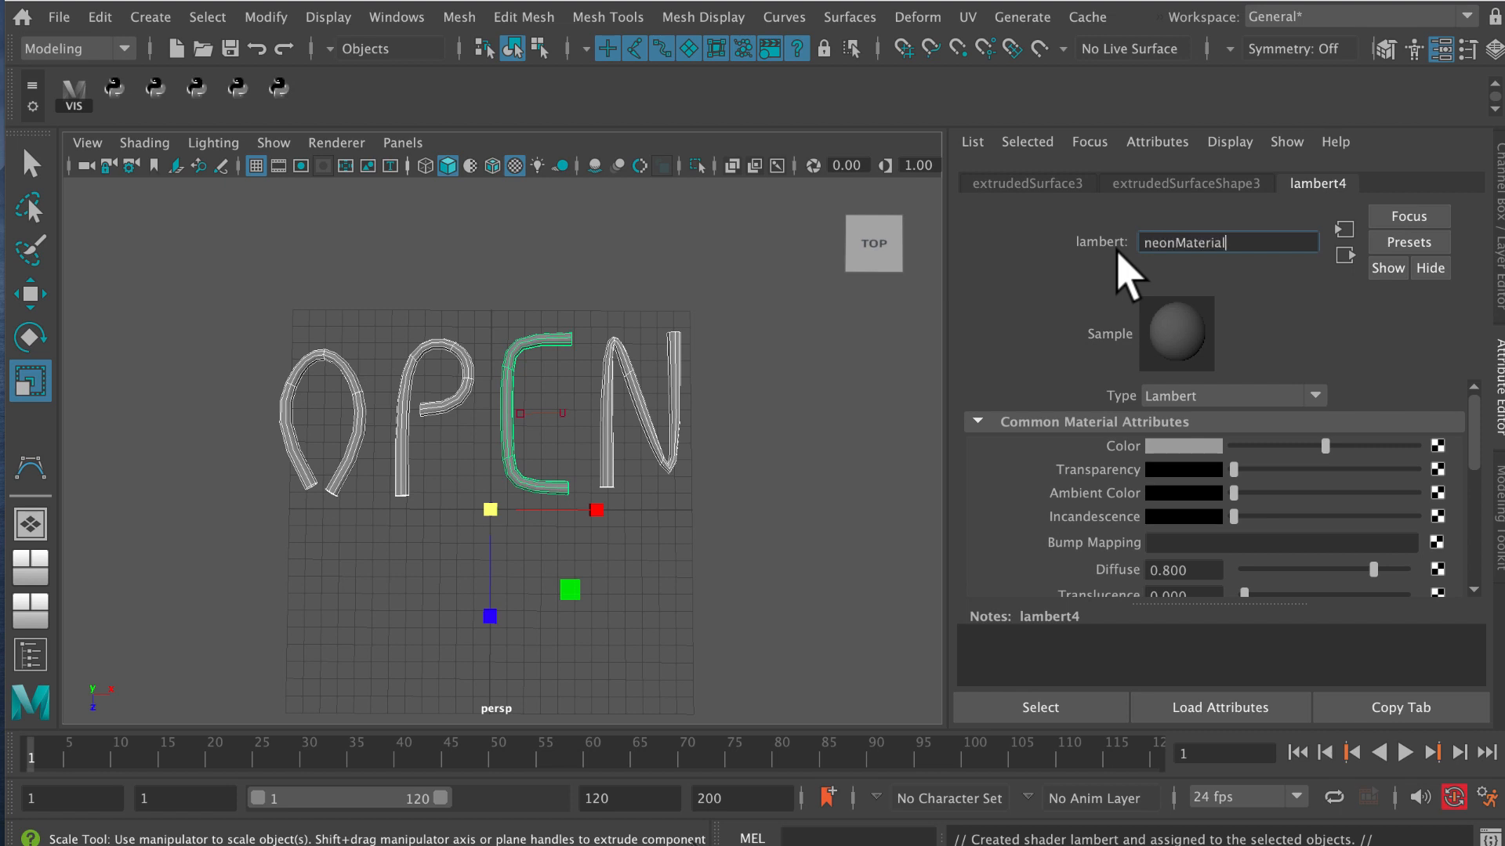
type("neonMaterial")
key("Return")
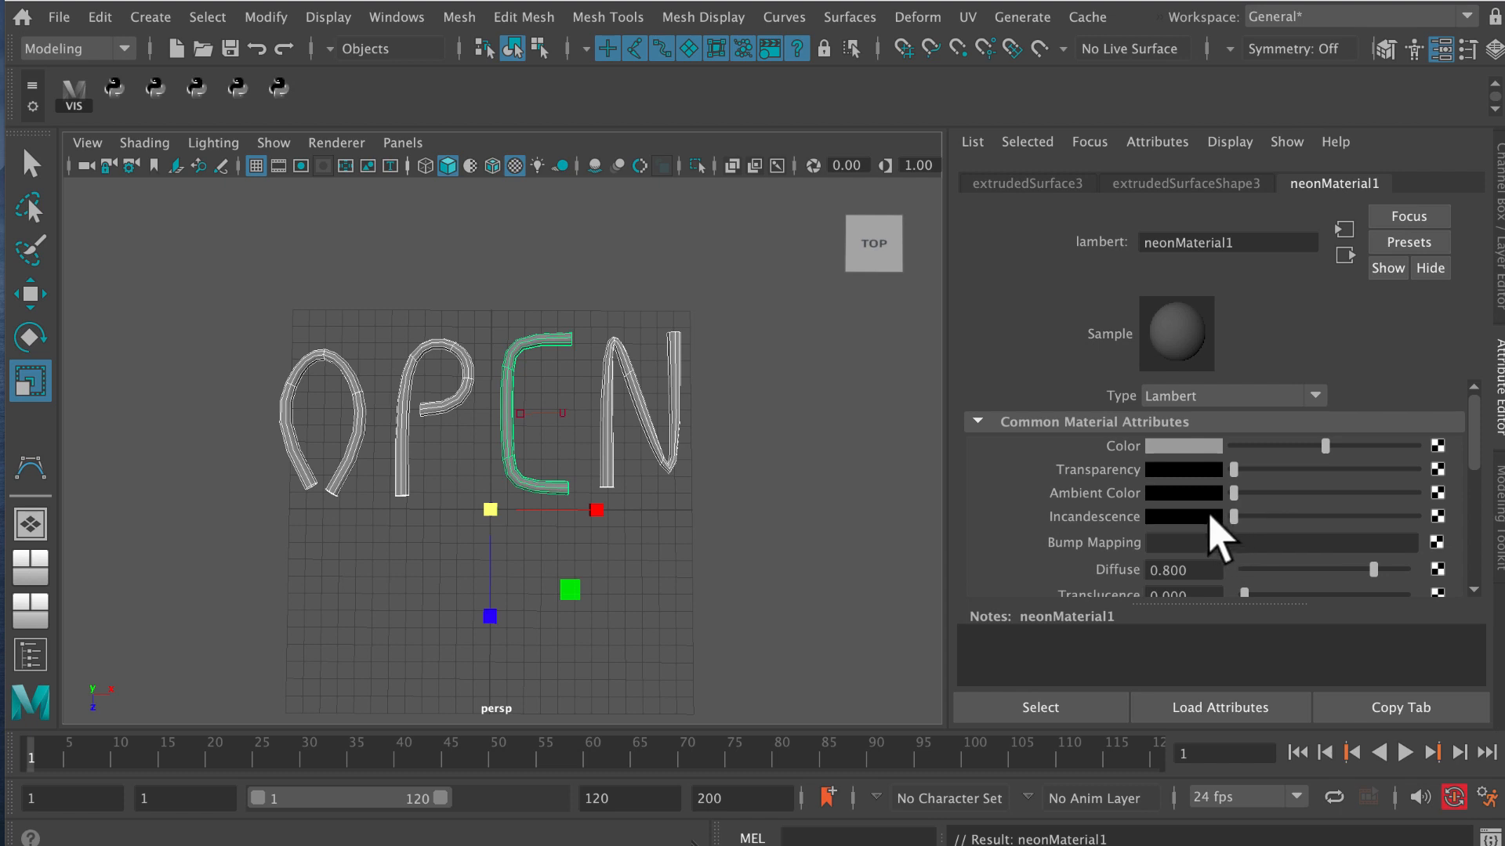
Give the neon material a bright blue incandescence and set its glow intensity to 0.150.
left_click(1208, 518)
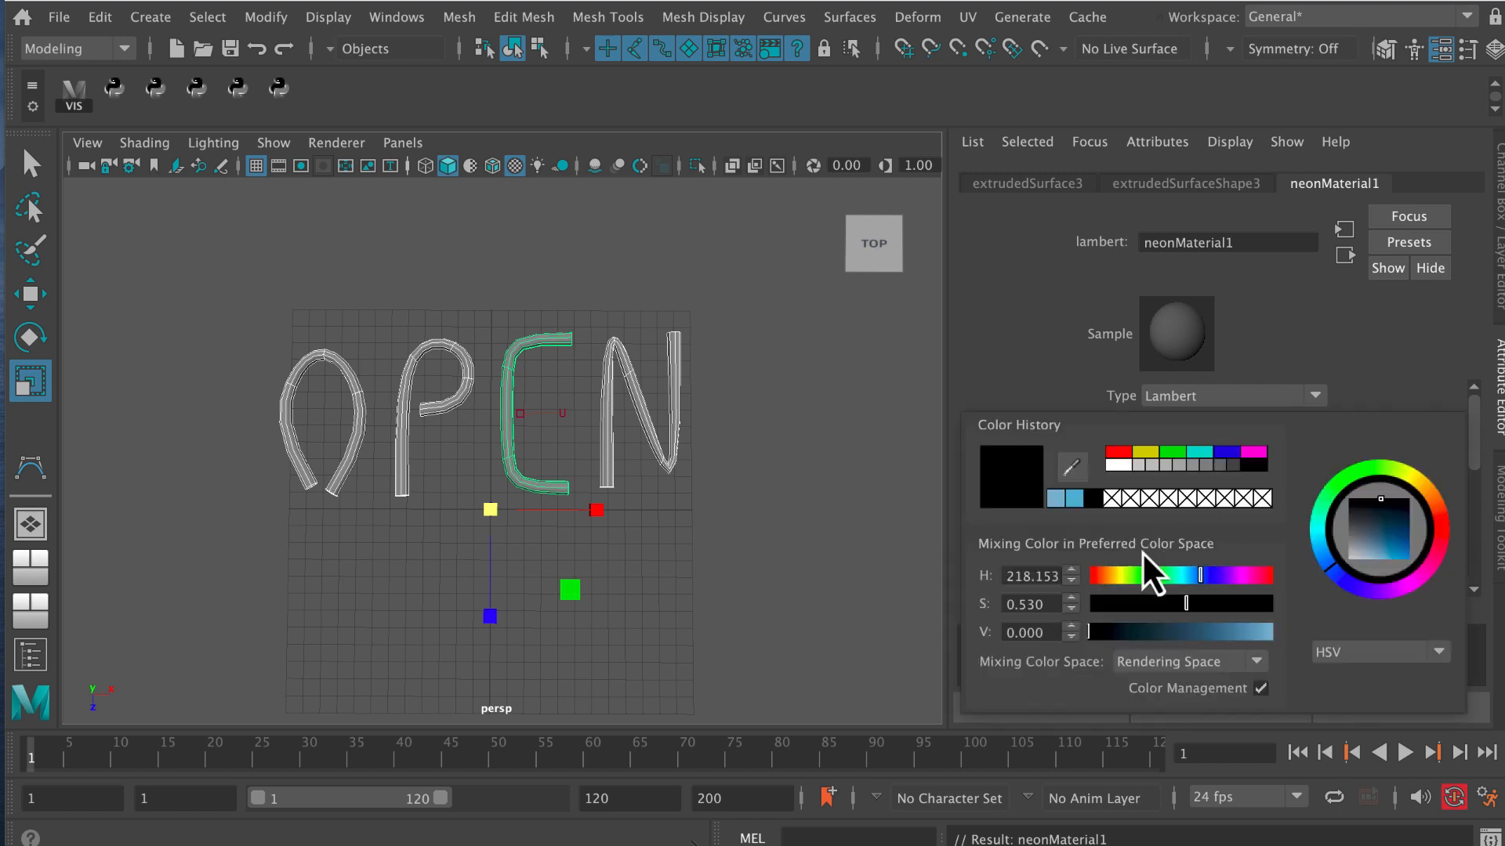
left_click_drag(1372, 549, 1396, 561)
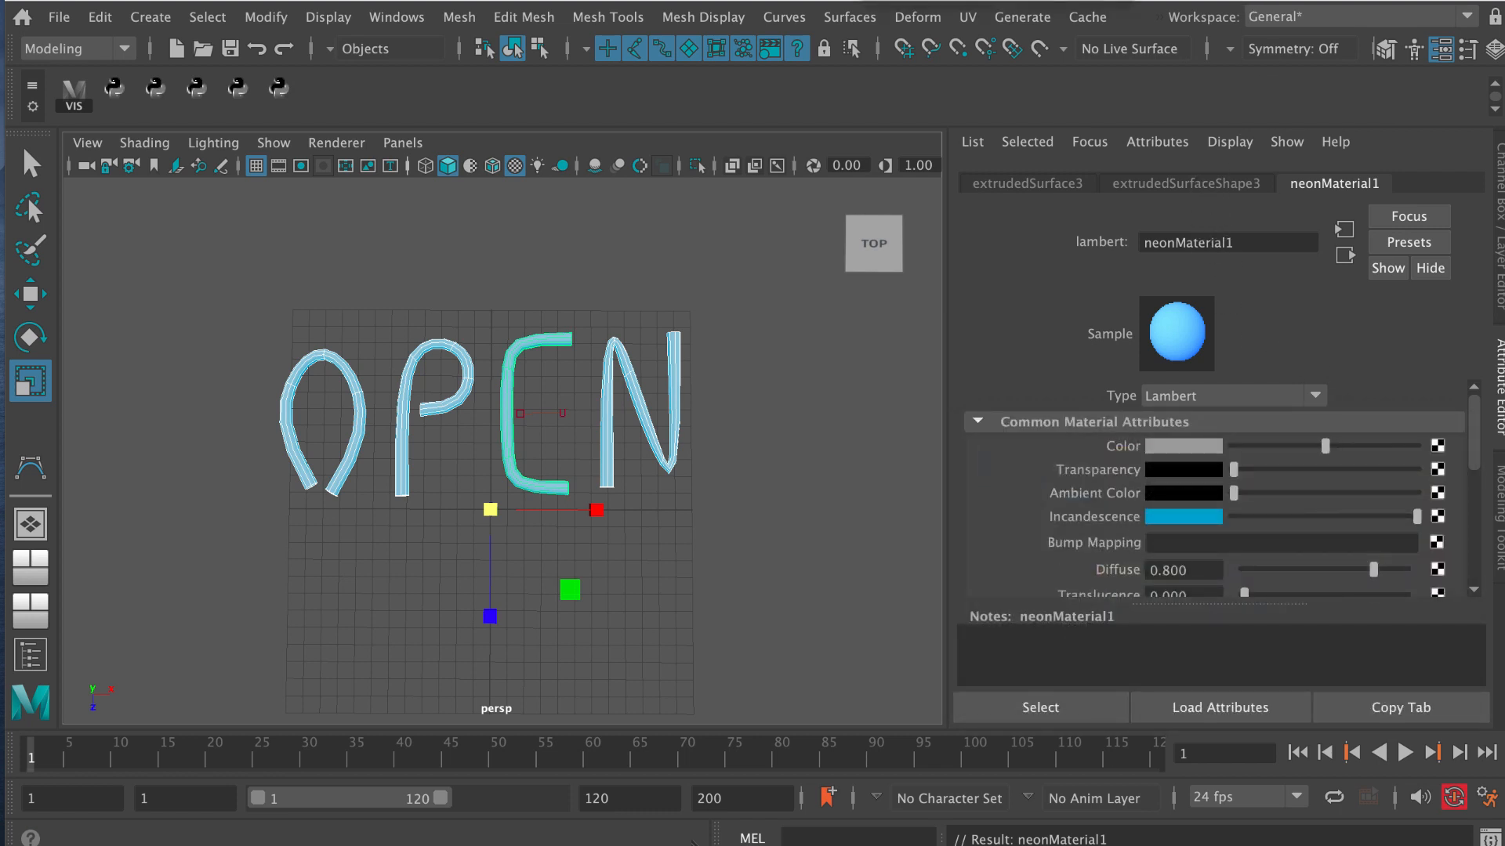
scroll(1481, 451, "down", 2)
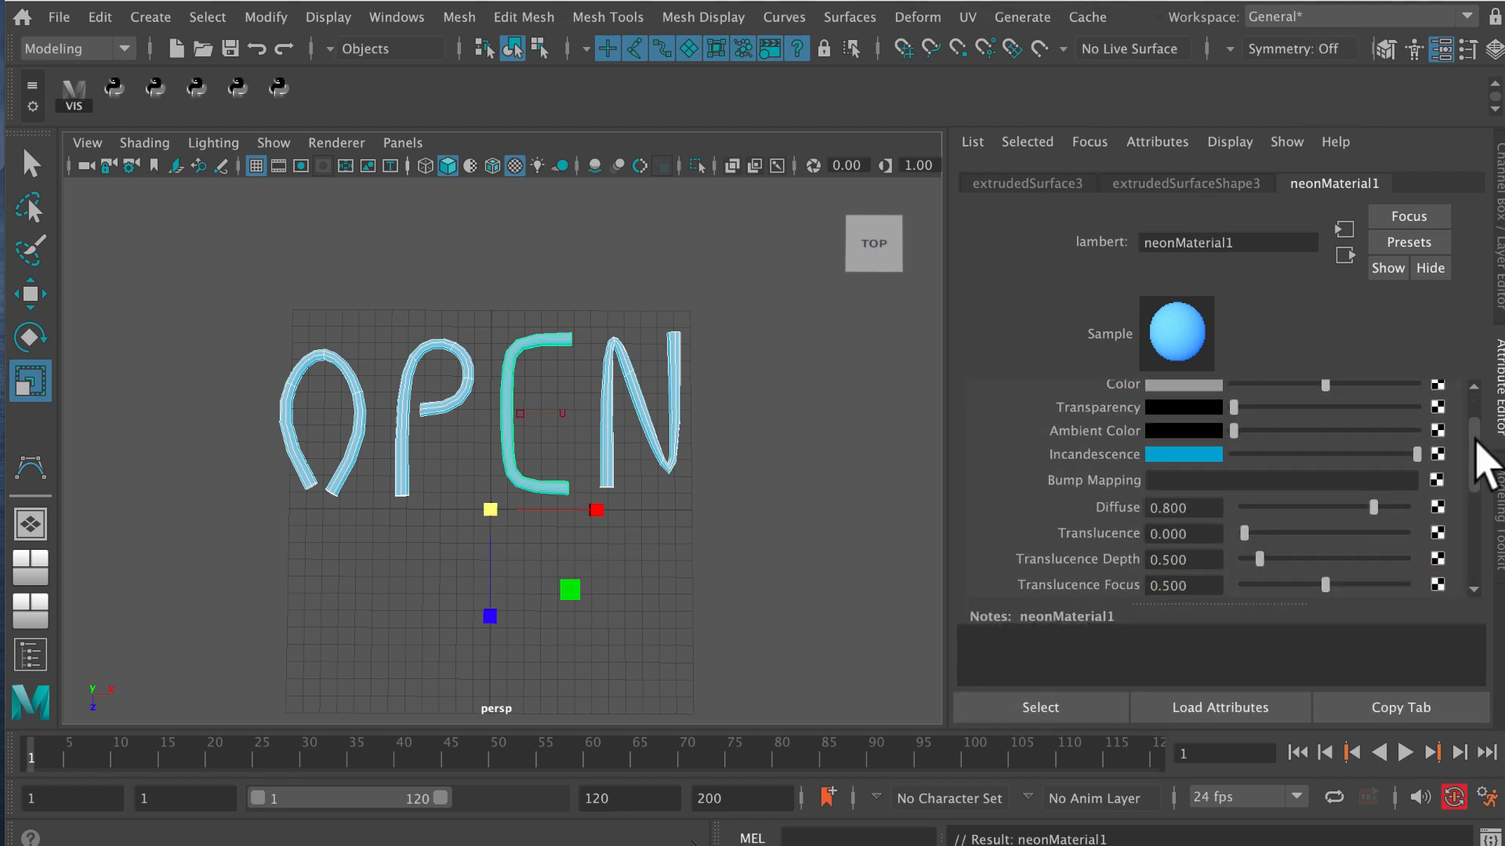
left_click_drag(1477, 440, 1360, 504)
left_click_drag(1192, 478, 1143, 478)
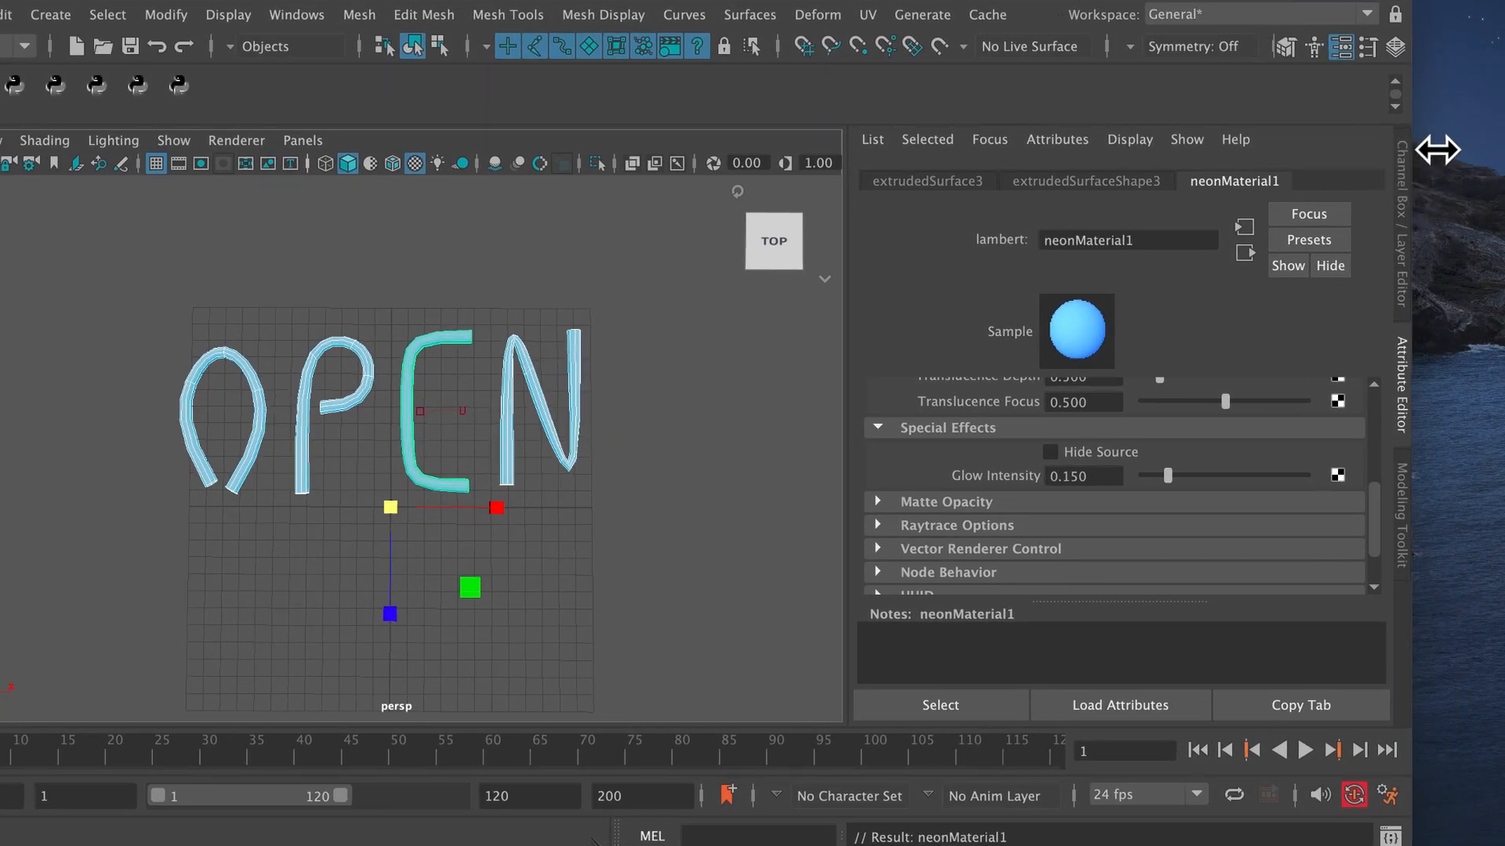
Switch the scene's renderer from Arnold to Maya Software in the render settings.
left_click_drag(1437, 149, 1503, 150)
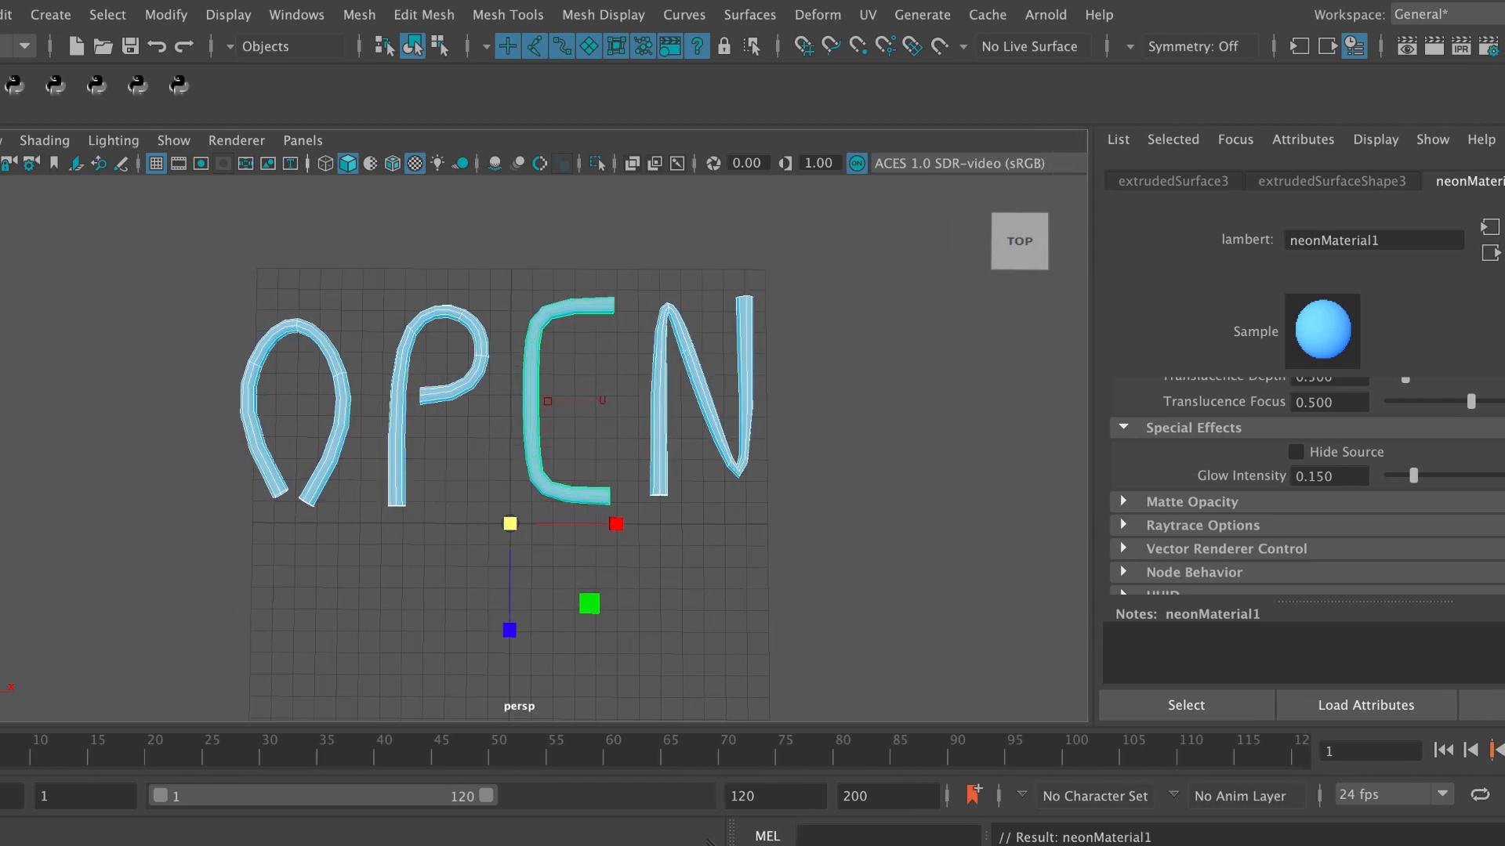
left_click(1486, 47)
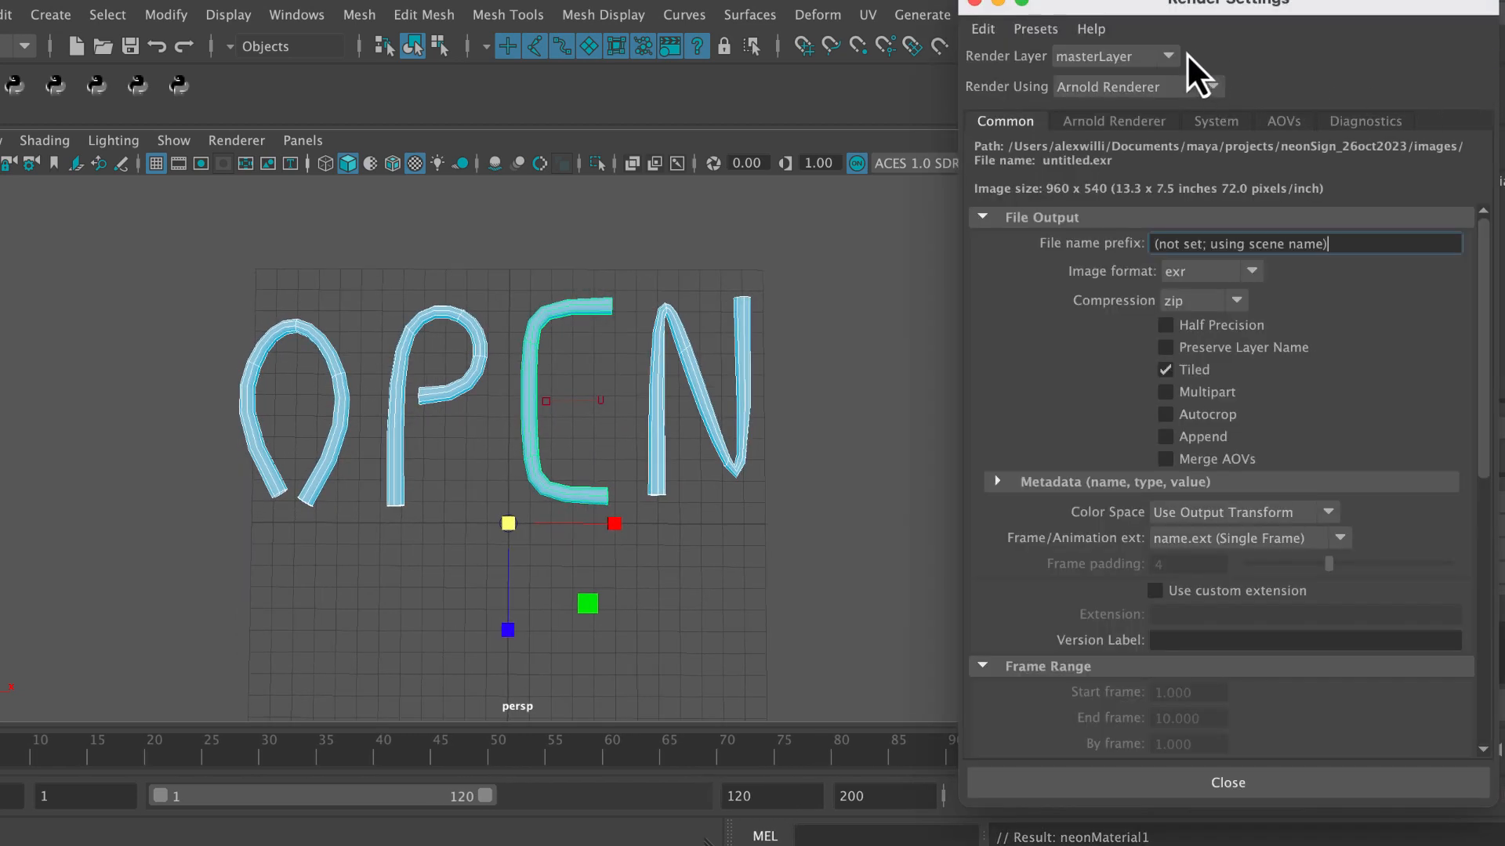
left_click(1162, 97)
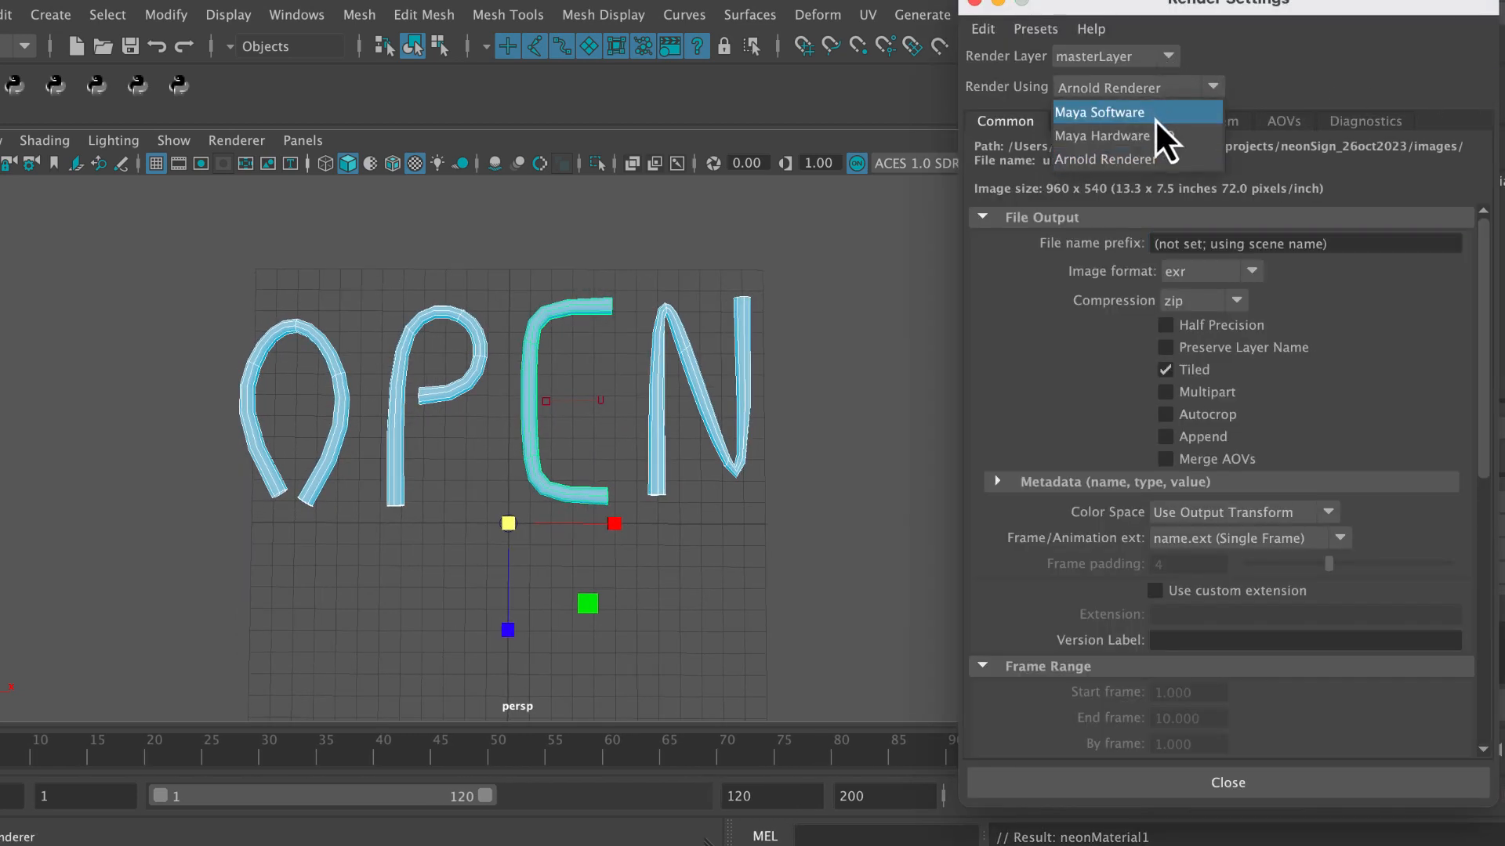
left_click(1151, 119)
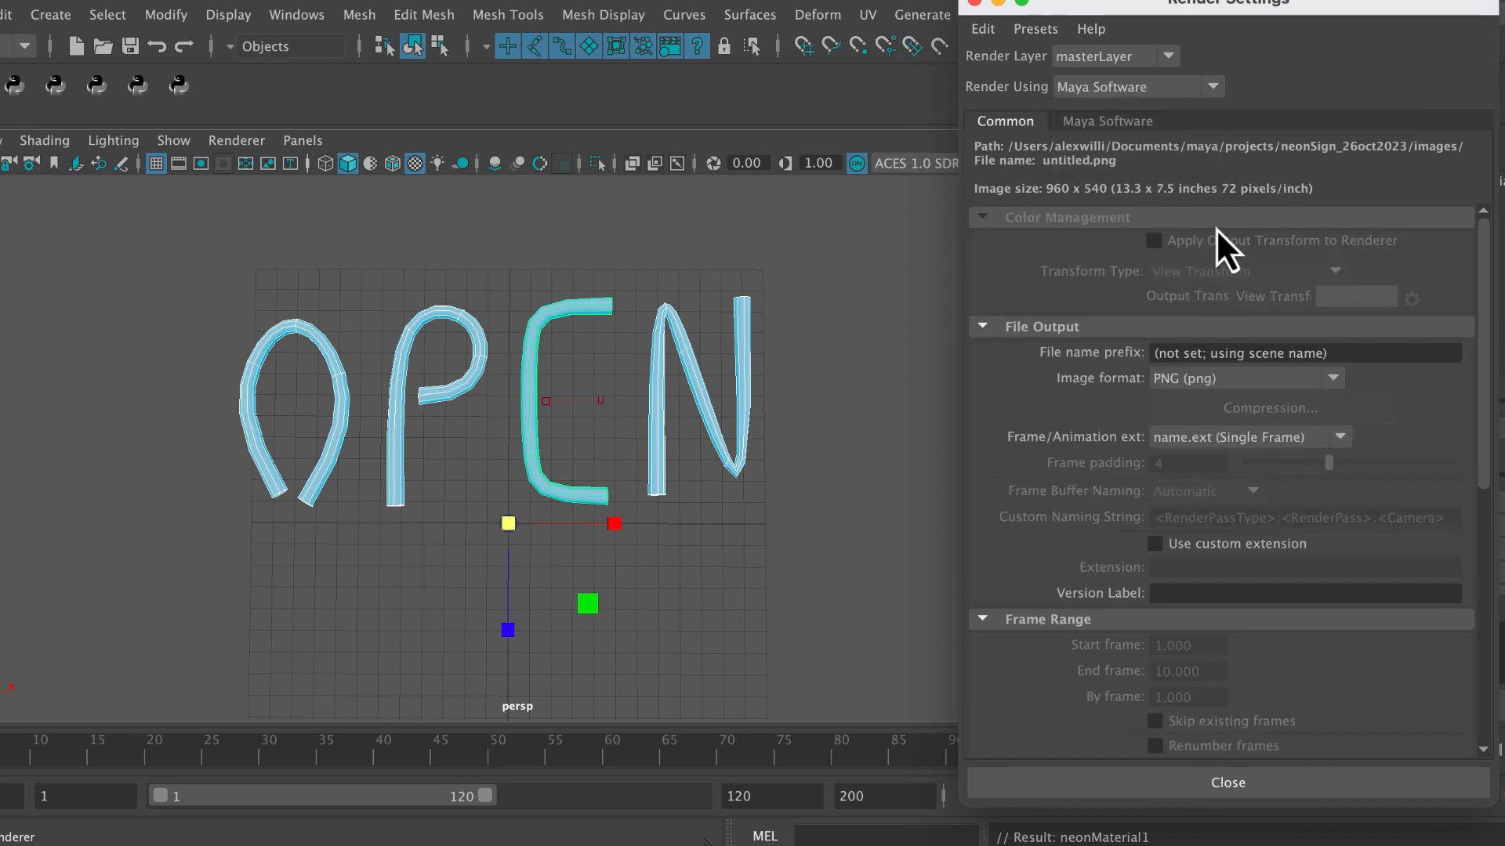
left_click_drag(1205, 11, 1182, 312)
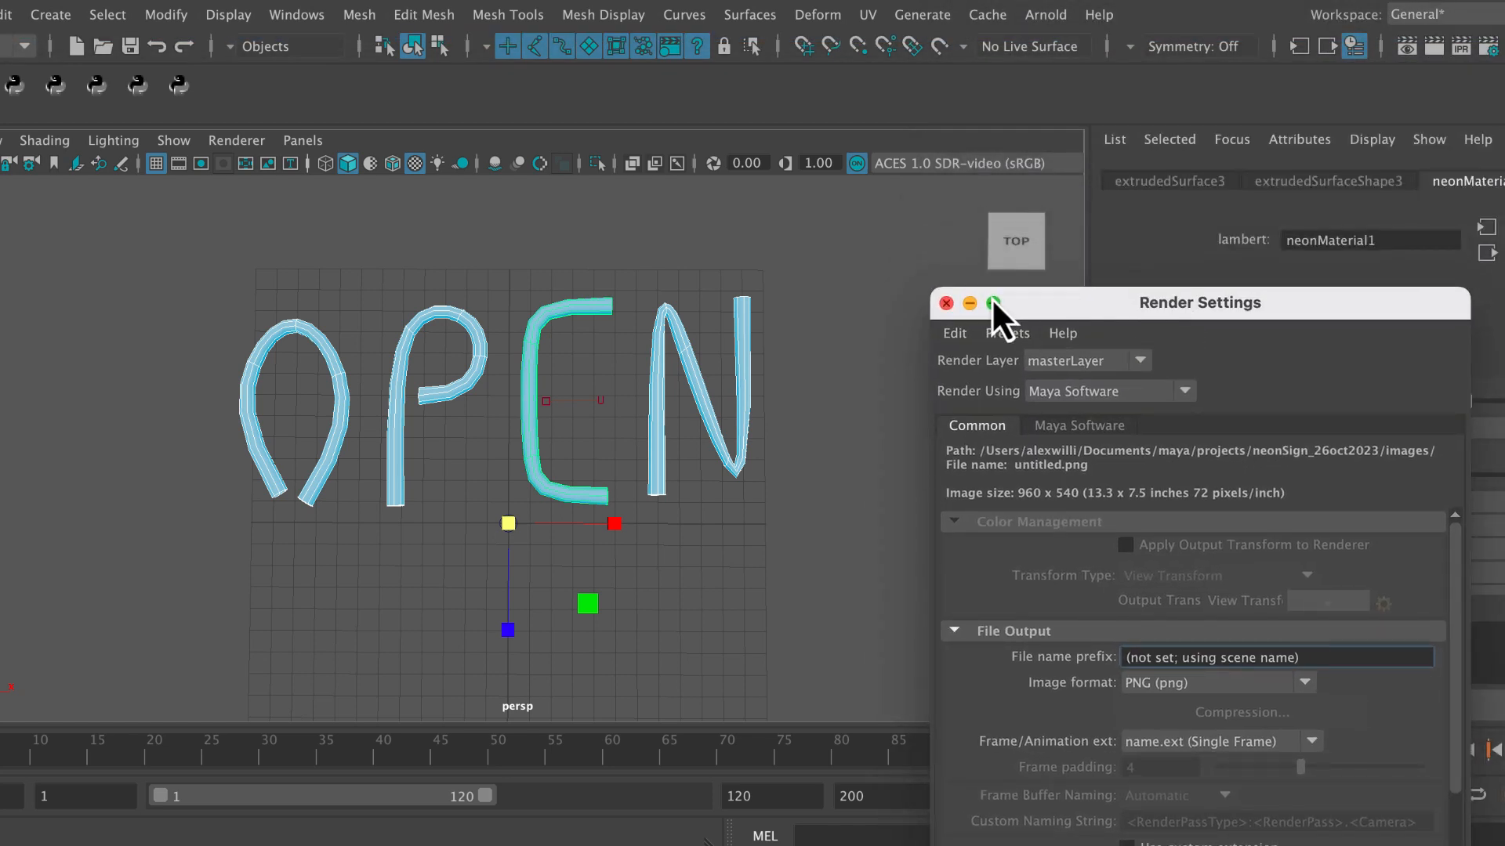
left_click(947, 304)
Frame the OPEN letters in the perspective view and render the current frame.
middle_click_drag(748, 431, 772, 470, "alt")
right_click_drag(772, 470, 798, 440, "alt")
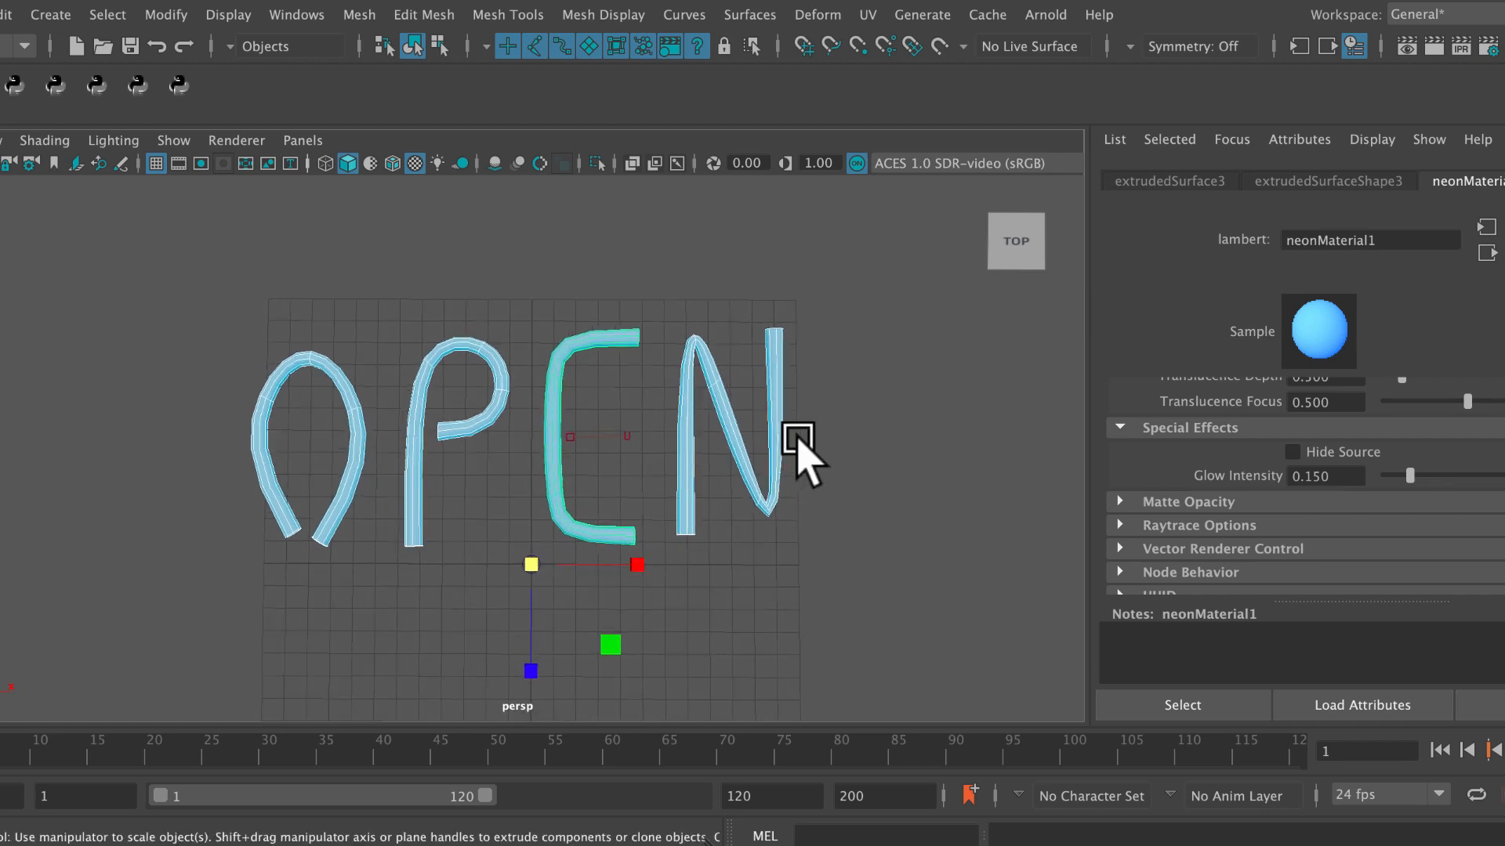
left_click(1434, 47)
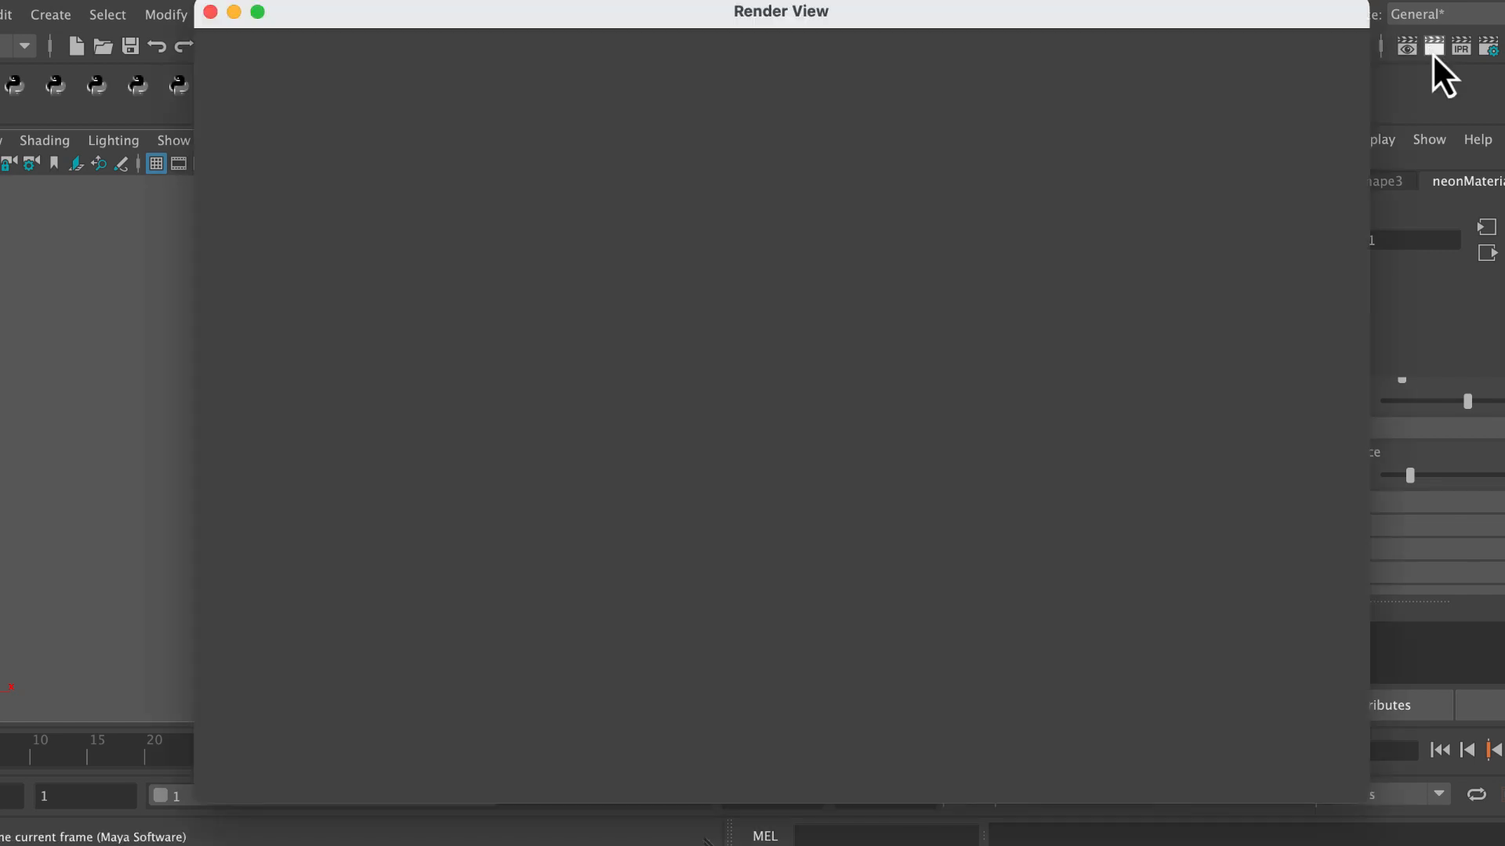